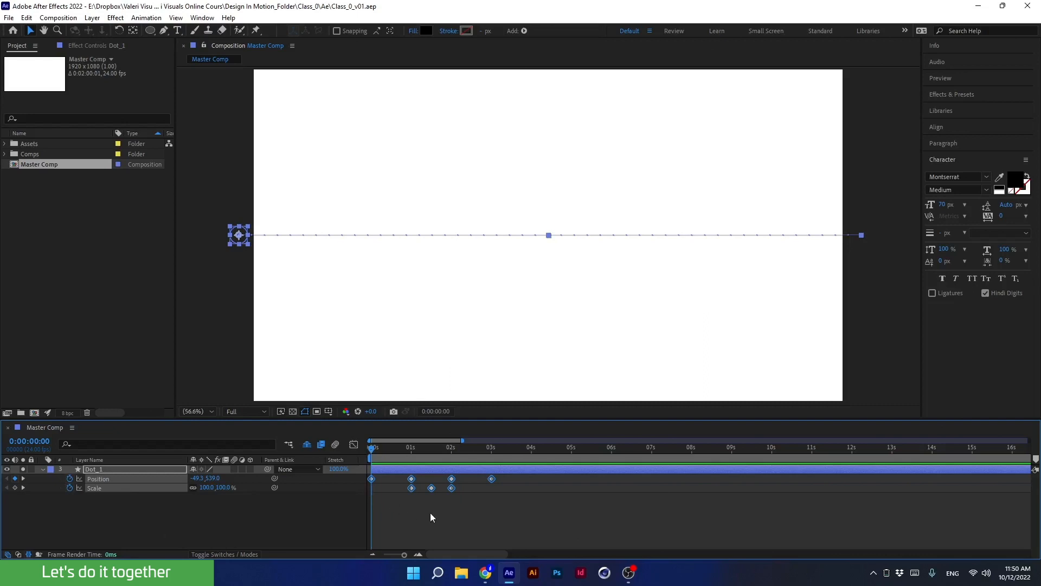
Delete the intermediate Position keyframes and all Scale keyframes of the dot layer.
{"action": "left_click_drag", "start_coordinate": [469, 518], "coordinate": [398, 477]}
{"action": "key", "text": "BackSpace"}
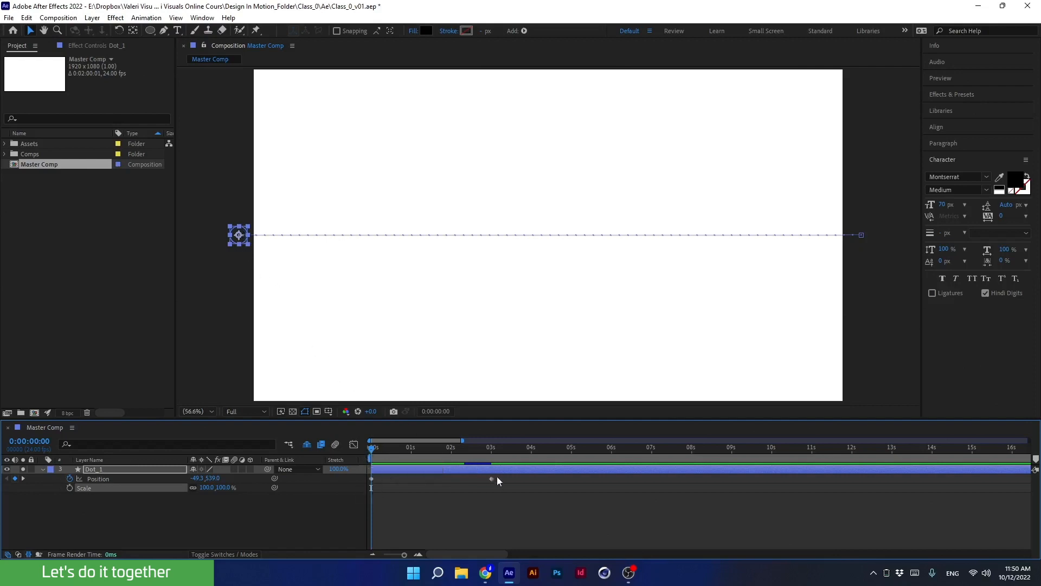
Preview the dot's animation from the beginning of the timeline.
{"action": "left_click_drag", "start_coordinate": [381, 448], "coordinate": [357, 455]}
{"action": "key", "text": "space"}
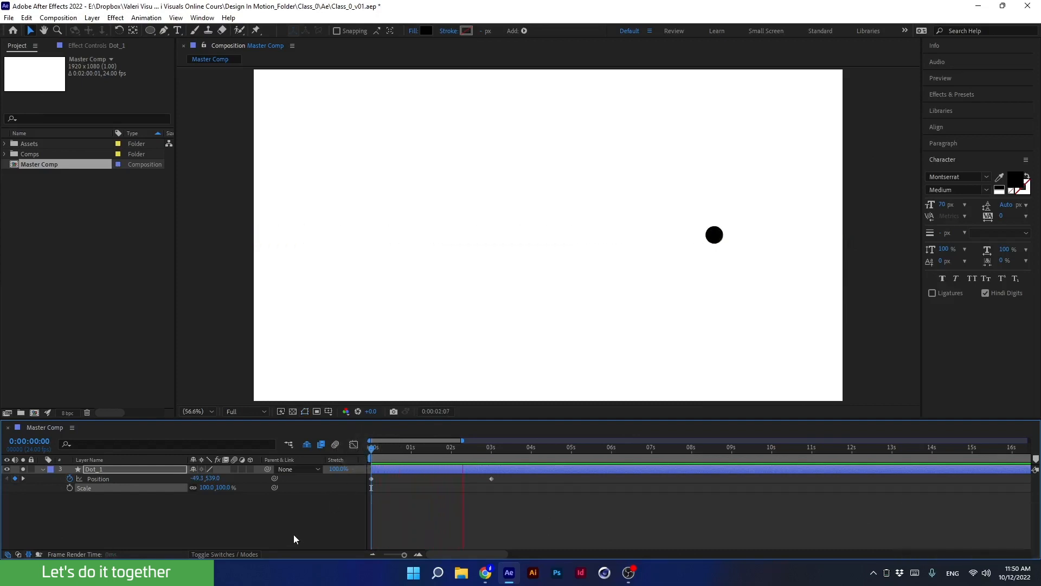
{"action": "key", "text": "space"}
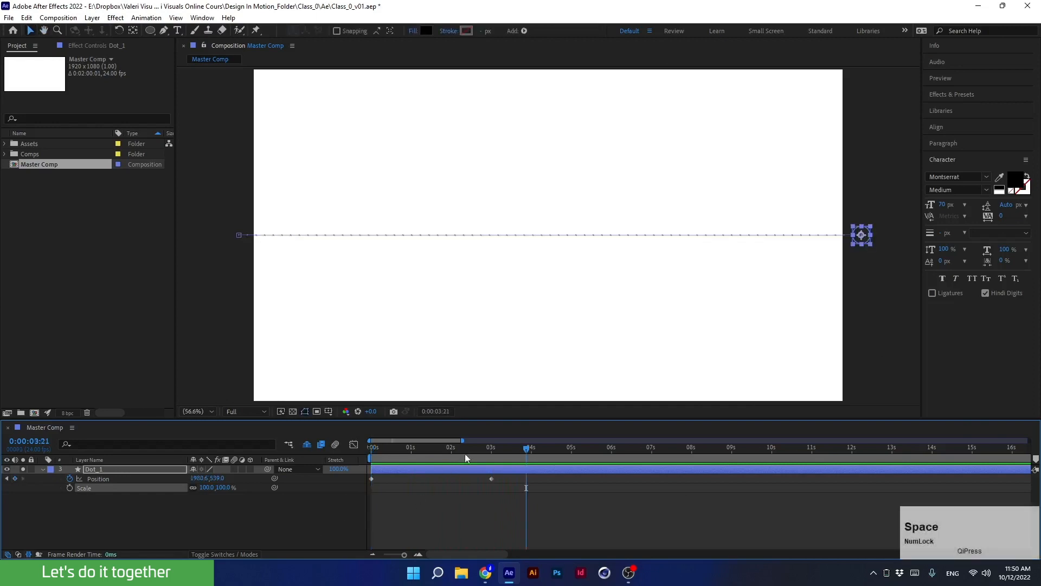
{"action": "left_click_drag", "start_coordinate": [464, 448], "coordinate": [361, 467]}
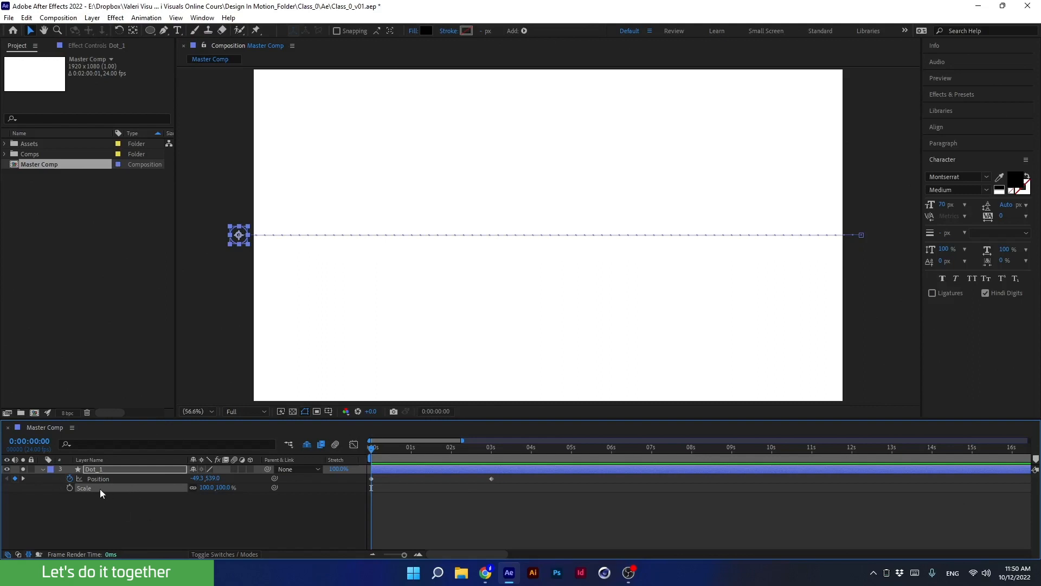
Show only the Position property of the Dot_1 layer in the timeline.
{"action": "left_click", "coordinate": [106, 468]}
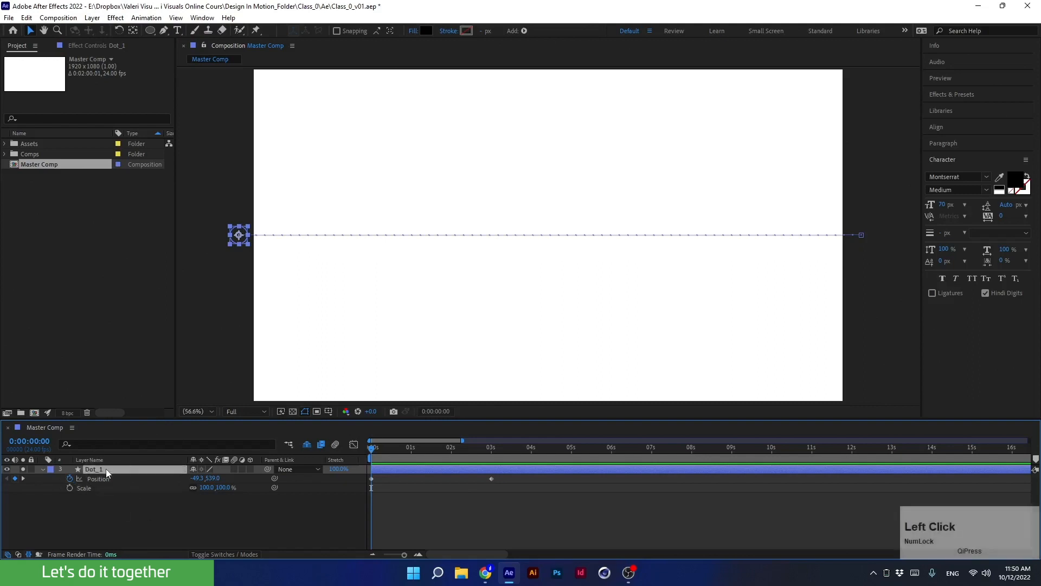
{"action": "key", "text": "p"}
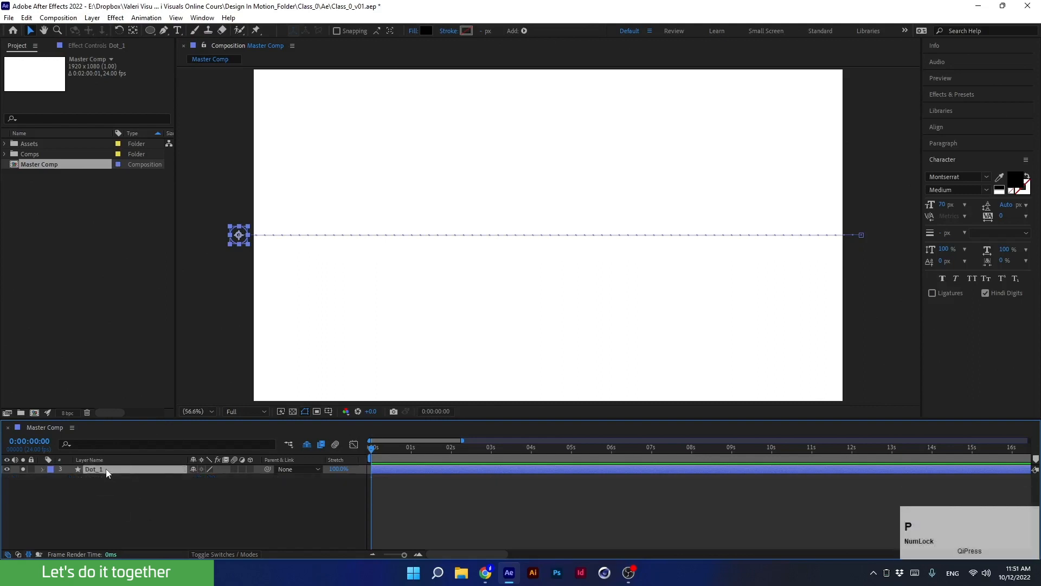
{"action": "key", "text": "p"}
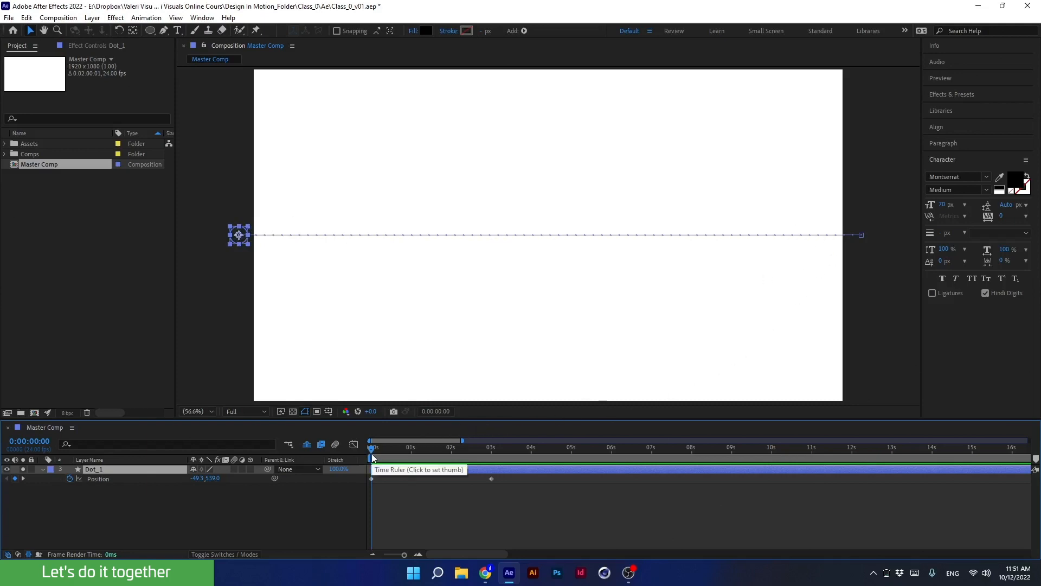
Try moving the dot rightward at its first Position keyframe in the composition, then undo it.
{"action": "left_click", "coordinate": [372, 478]}
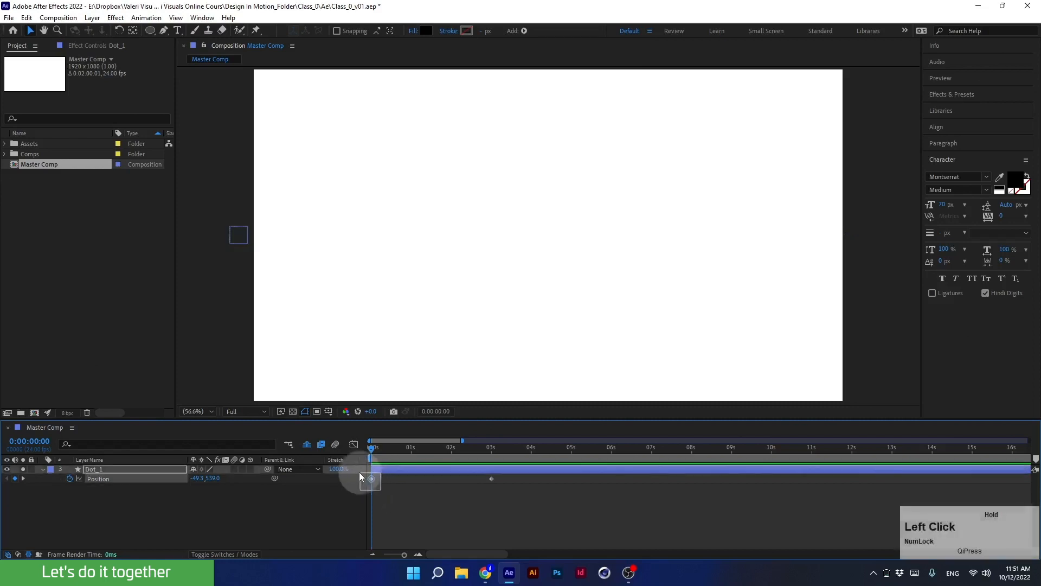
{"action": "left_click_drag", "start_coordinate": [235, 242], "coordinate": [285, 242]}
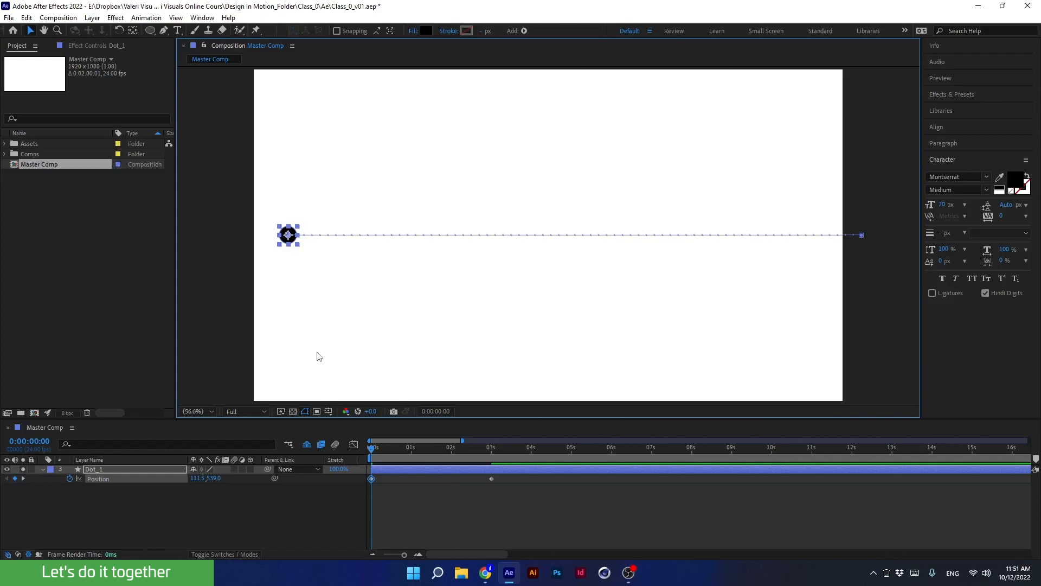
{"action": "key", "text": "ctrl+z"}
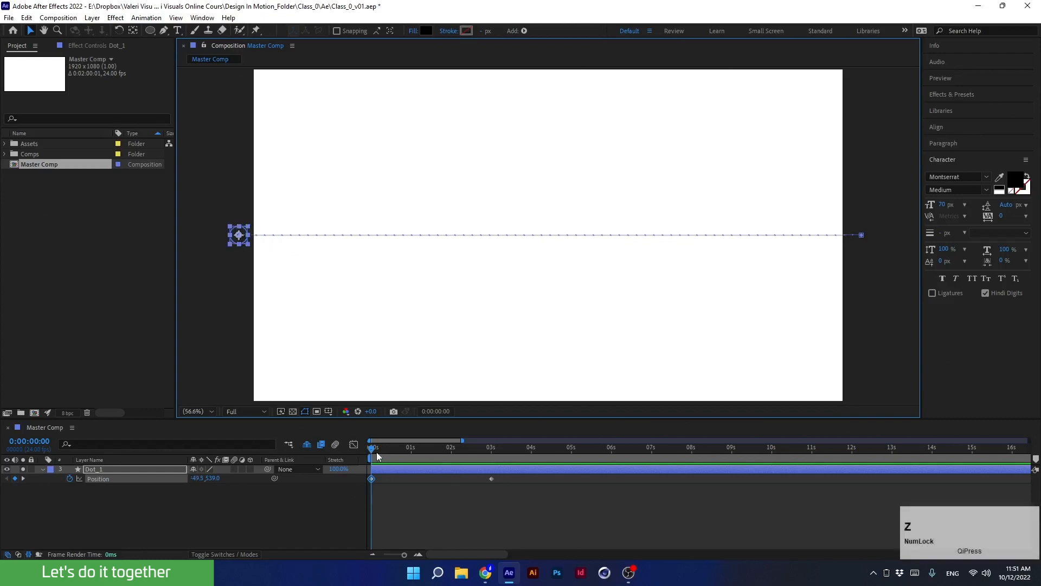
Set the dot's starting Position X to 109.2 at 0 seconds.
{"action": "left_click_drag", "start_coordinate": [377, 453], "coordinate": [359, 457]}
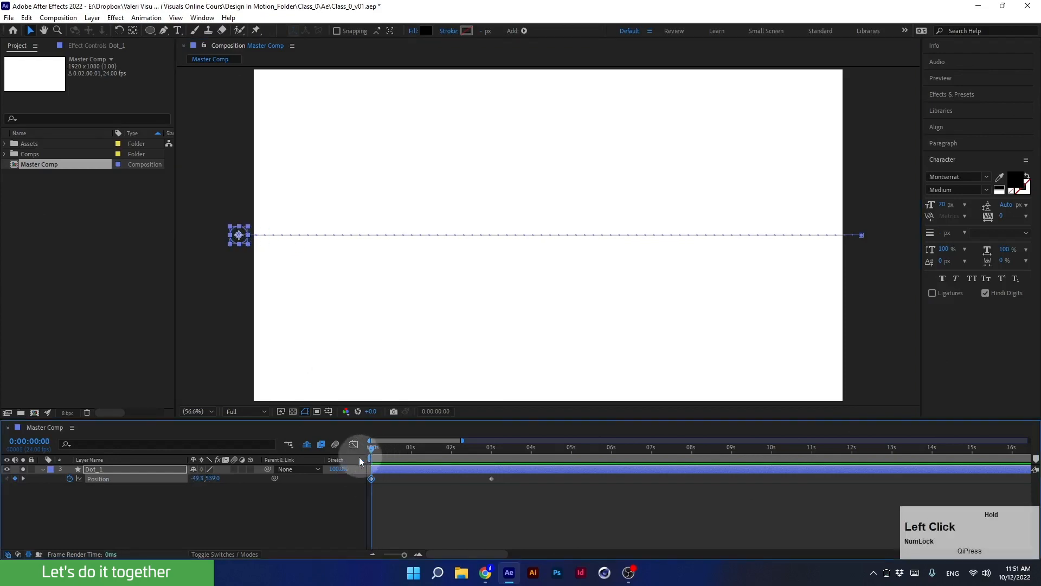
{"action": "left_click", "coordinate": [337, 507]}
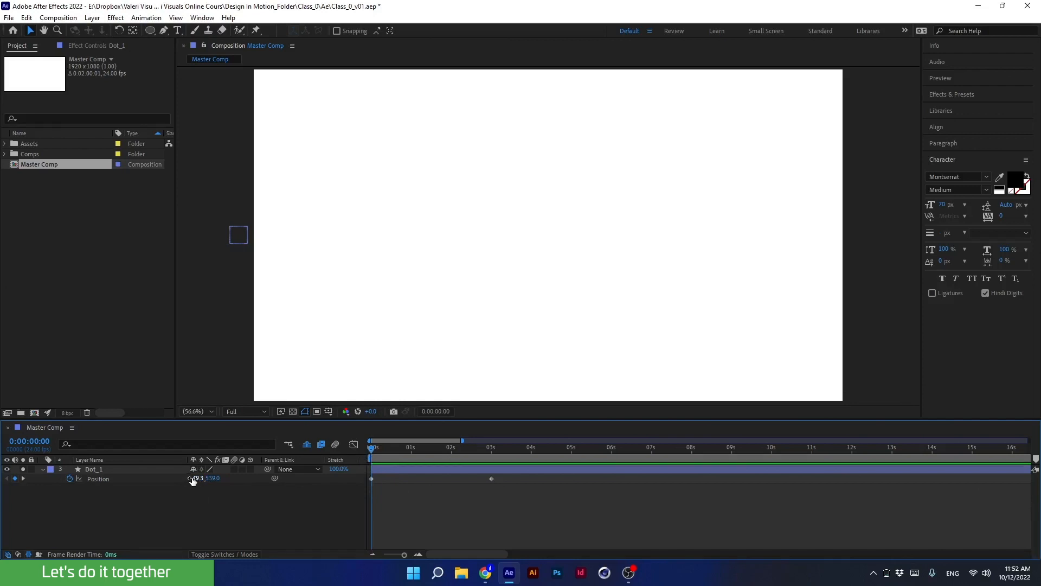
{"action": "left_click_drag", "start_coordinate": [193, 481], "coordinate": [275, 495]}
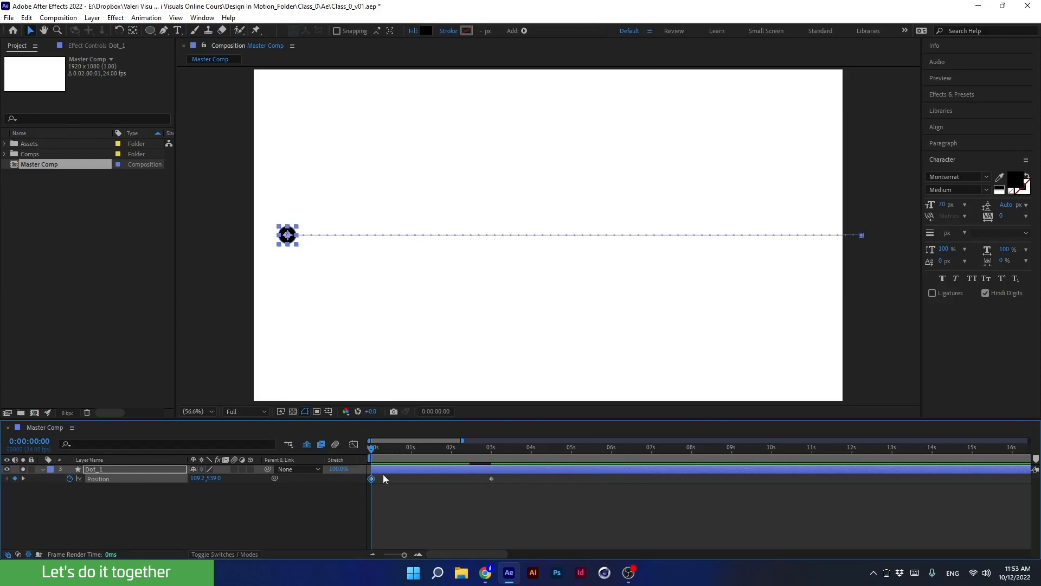
Jump to the 3-second keyframe and move the dot left to a Position X of about 1777.
{"action": "key", "text": "k"}
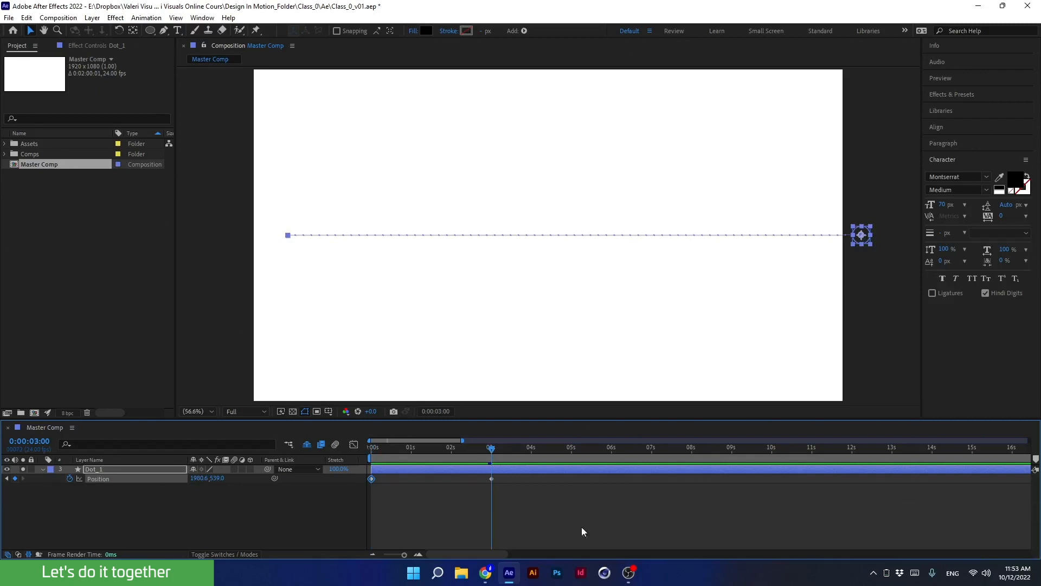
{"action": "left_click_drag", "start_coordinate": [861, 240], "coordinate": [817, 244]}
{"action": "left_click_drag", "start_coordinate": [195, 480], "coordinate": [140, 456]}
Preview the dot animation, then park the playhead at 1:10 and deselect the layer.
{"action": "left_click_drag", "start_coordinate": [484, 448], "coordinate": [291, 505]}
{"action": "key", "text": "space"}
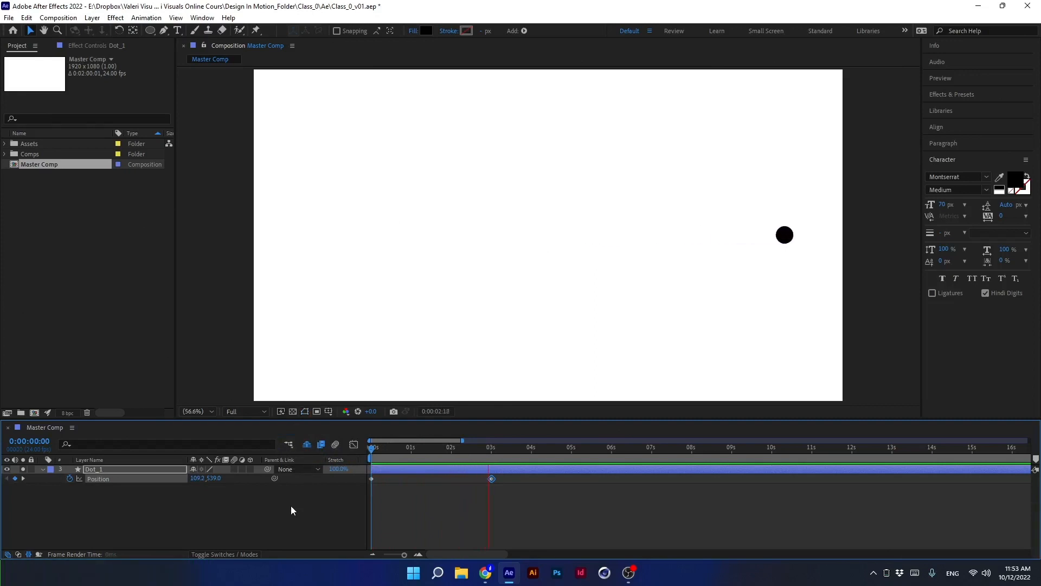
{"action": "key", "text": "space"}
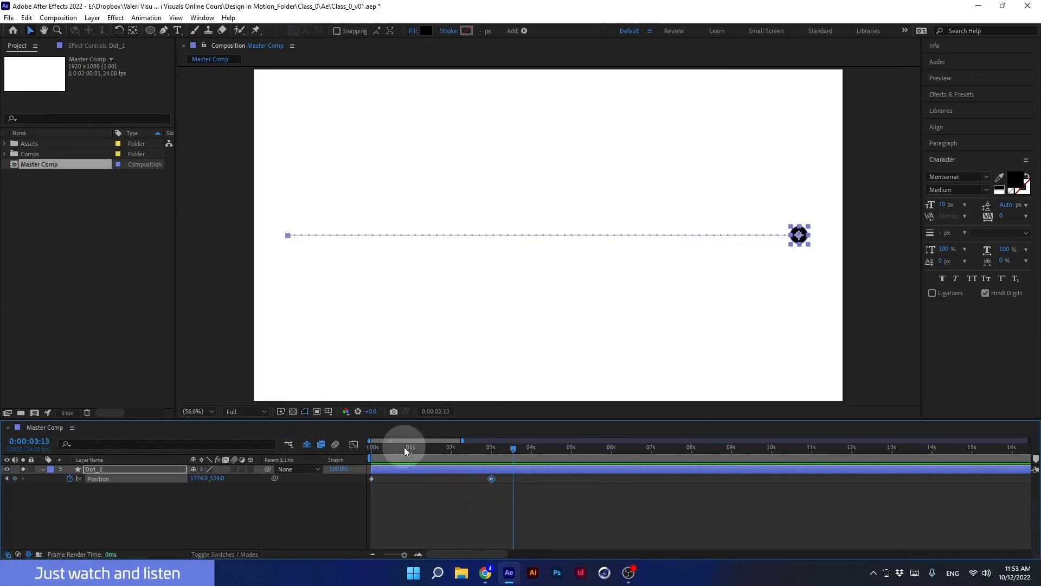
{"action": "left_click_drag", "start_coordinate": [404, 447], "coordinate": [371, 448]}
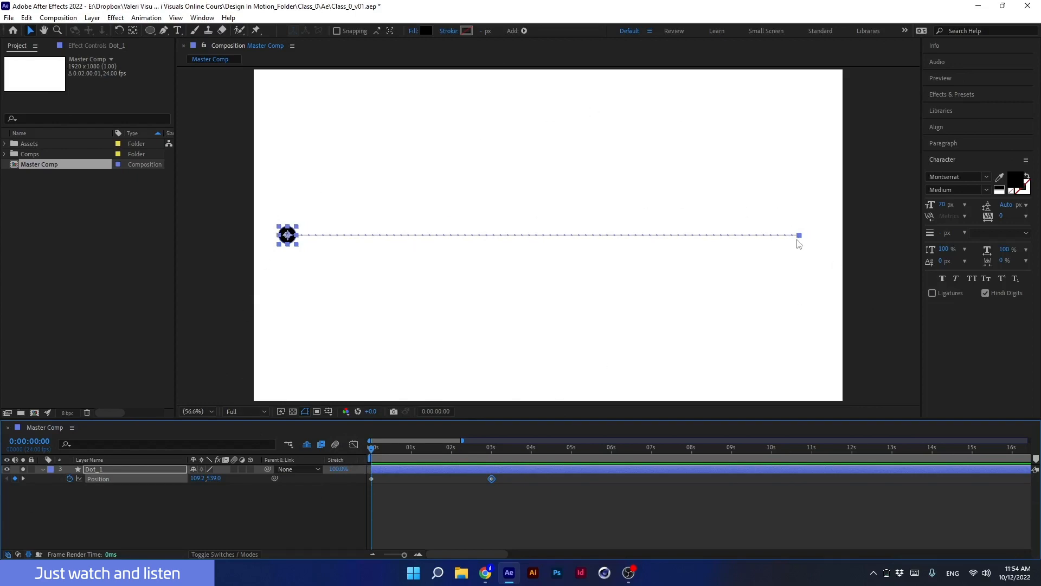
{"action": "left_click_drag", "start_coordinate": [395, 453], "coordinate": [428, 460]}
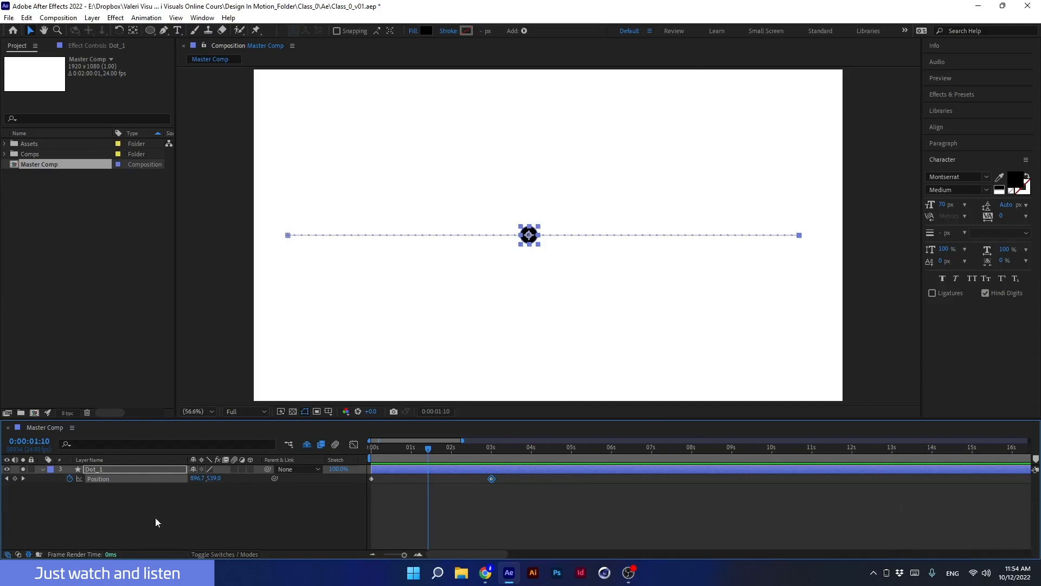
{"action": "left_click", "coordinate": [156, 517]}
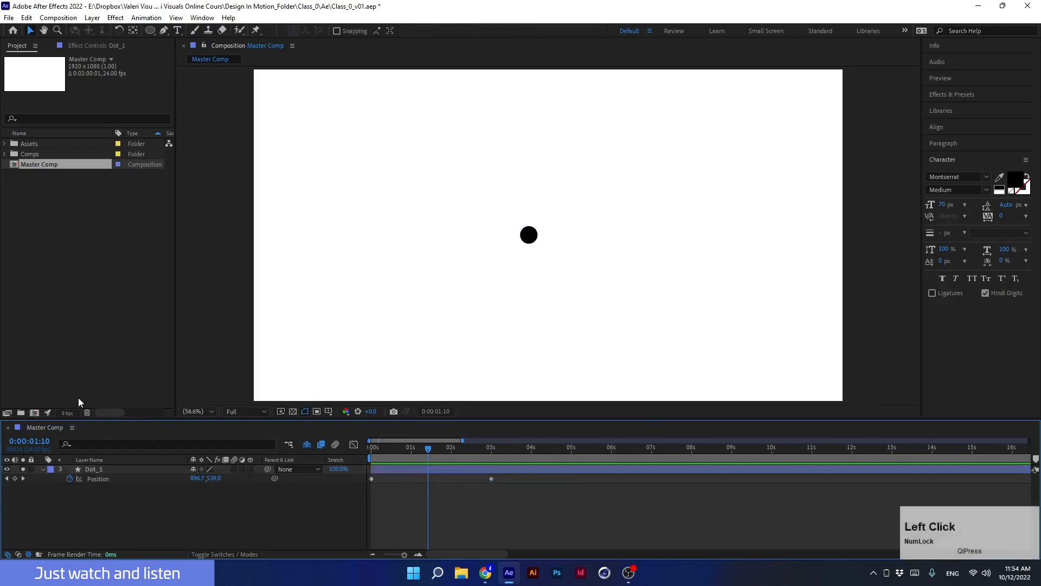
Pick the Pen tool, keep a black stroke color, and set the shape fill to None.
{"action": "left_click", "coordinate": [163, 30]}
{"action": "left_click", "coordinate": [383, 30]}
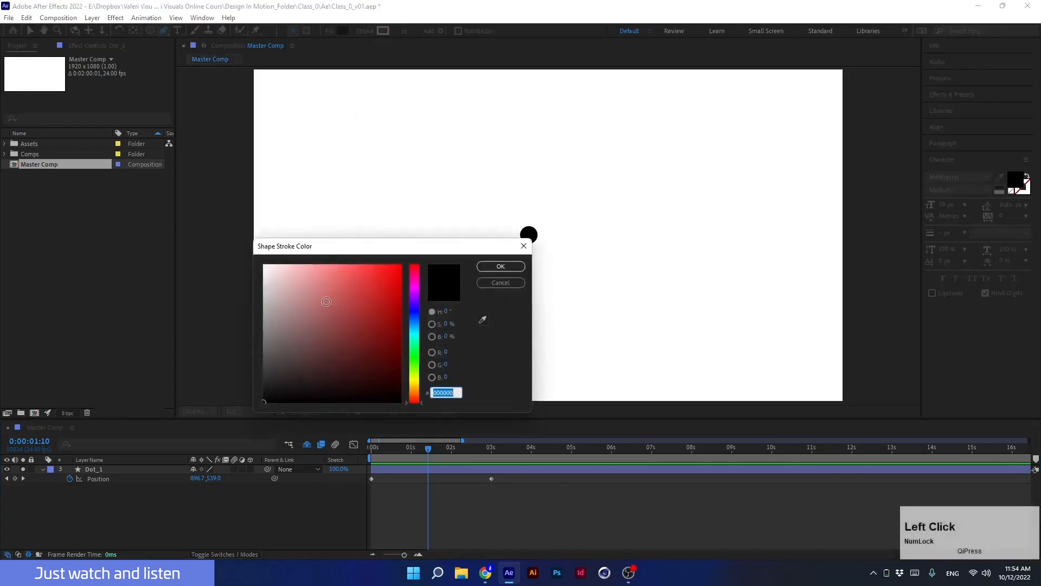
{"action": "left_click", "coordinate": [501, 266]}
{"action": "left_click", "coordinate": [329, 31]}
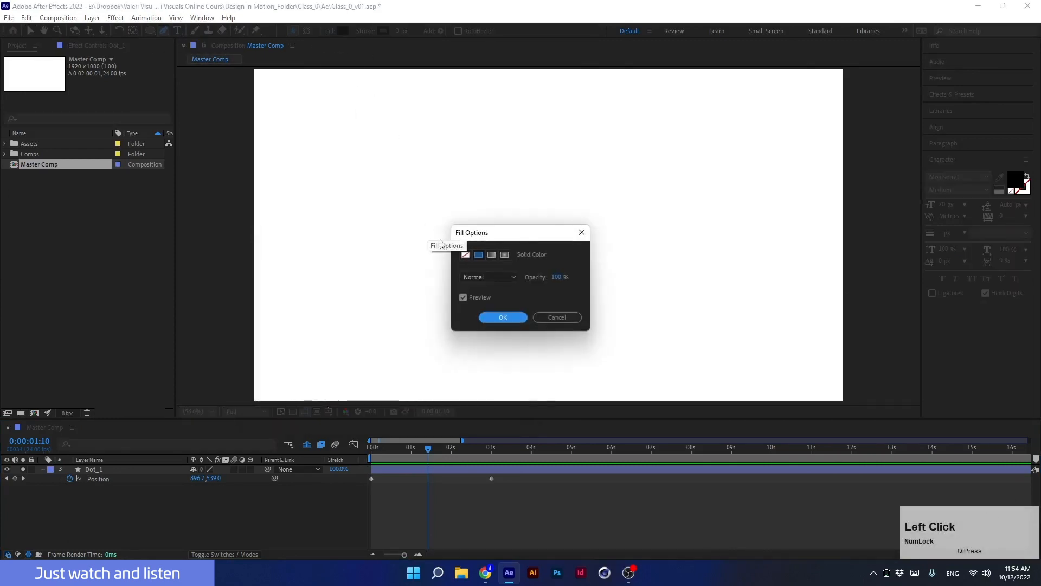
{"action": "left_click", "coordinate": [465, 254]}
{"action": "left_click", "coordinate": [503, 317]}
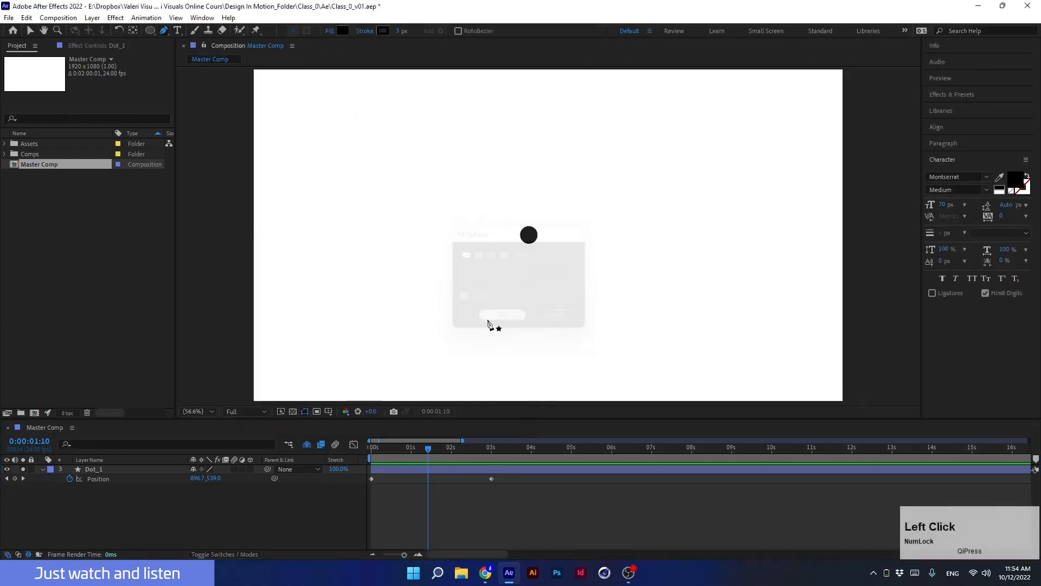
Draw a horizontal line across the lower composition with the Pen tool and set the stroke width to 10 px.
{"action": "left_click", "coordinate": [786, 331]}
{"action": "left_click", "coordinate": [311, 331], "text": "shift"}
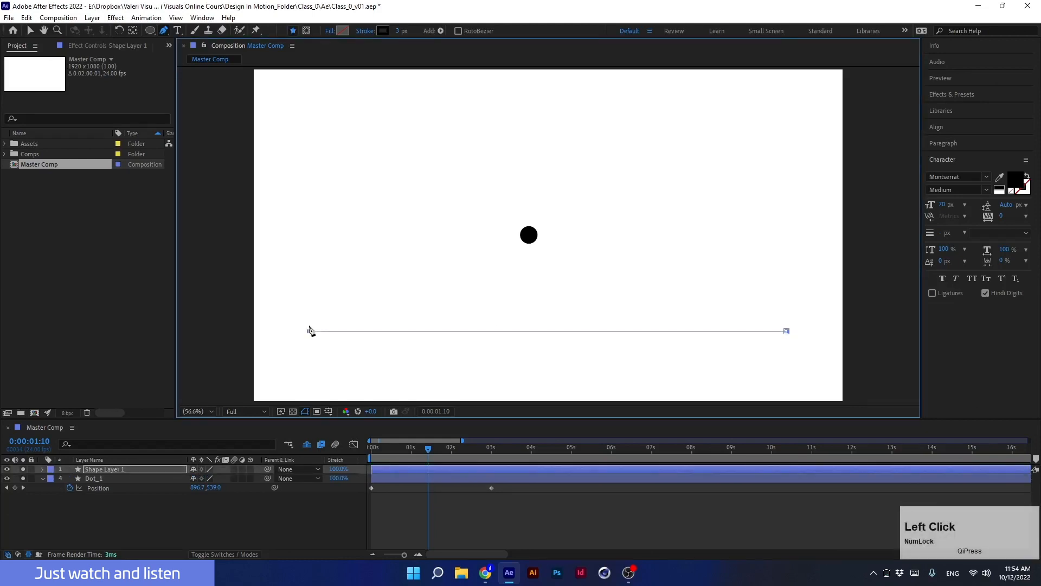
{"action": "left_click", "coordinate": [400, 31]}
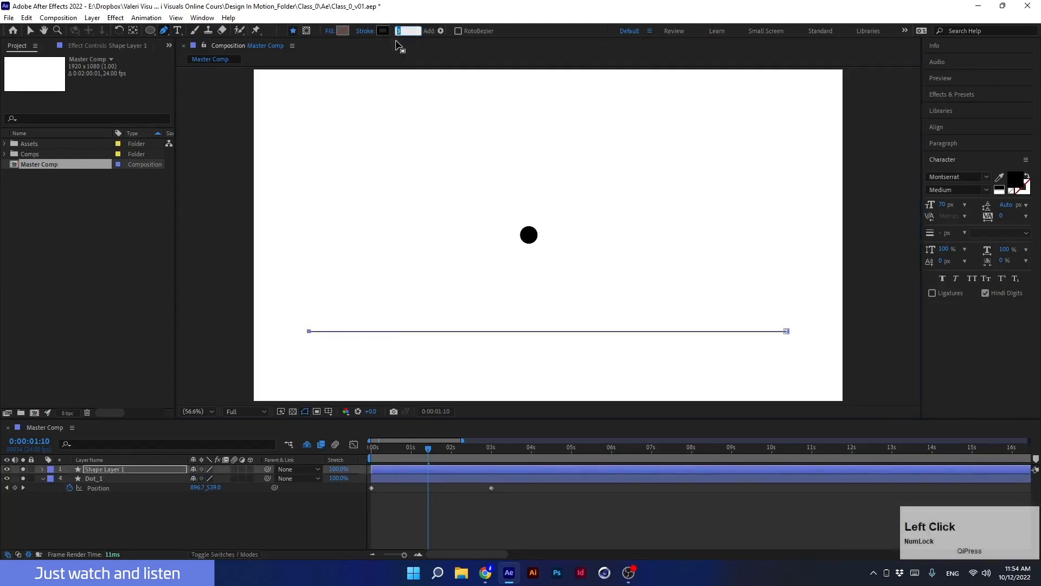
{"action": "type", "text": "10"}
{"action": "key", "text": "Return"}
Rename the shape layer to stroke and change its label color to purple.
{"action": "left_click", "coordinate": [115, 470]}
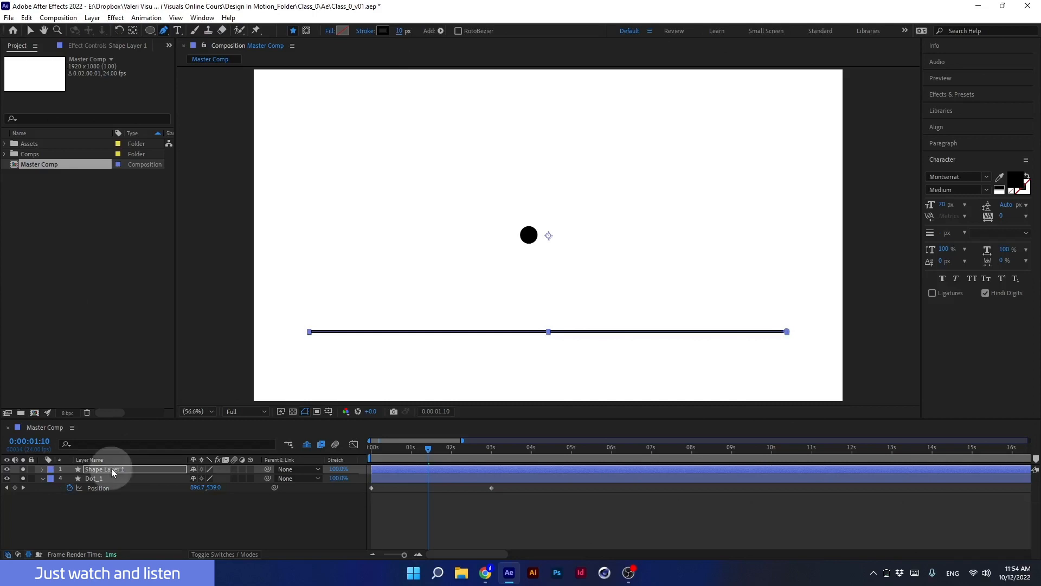
{"action": "key", "text": "Return"}
{"action": "type", "text": "stroke"}
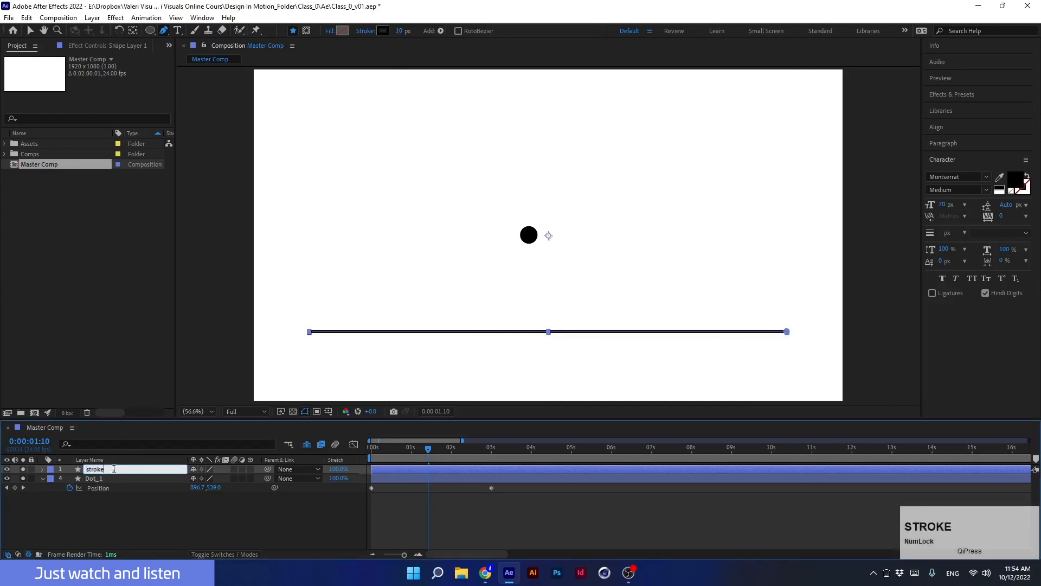
{"action": "key", "text": "Return"}
{"action": "left_click", "coordinate": [50, 469]}
{"action": "left_click", "coordinate": [63, 378]}
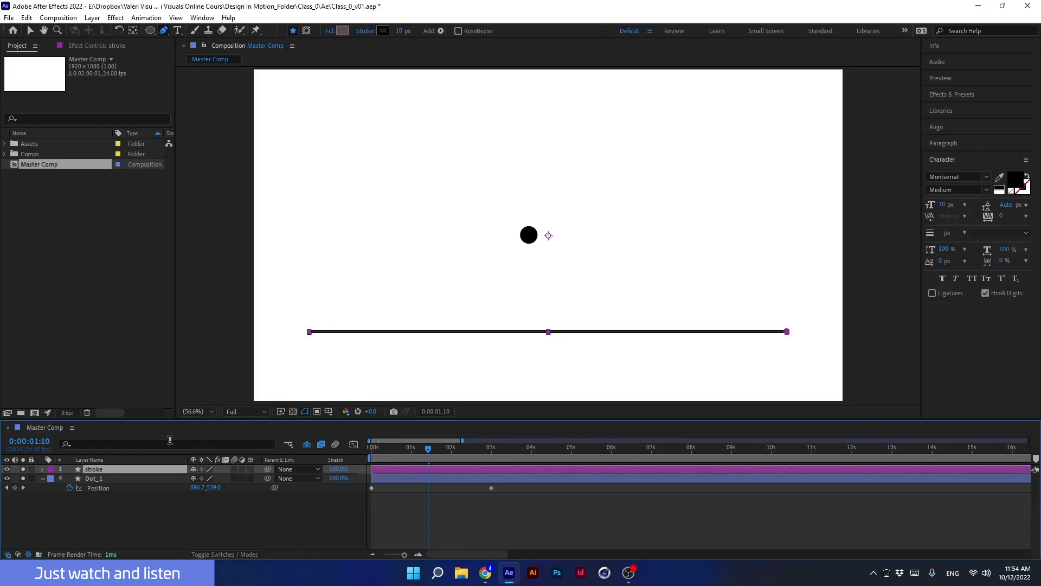
Lower the line's left end and add a raised middle vertex to form a peak.
{"action": "left_click", "coordinate": [163, 31]}
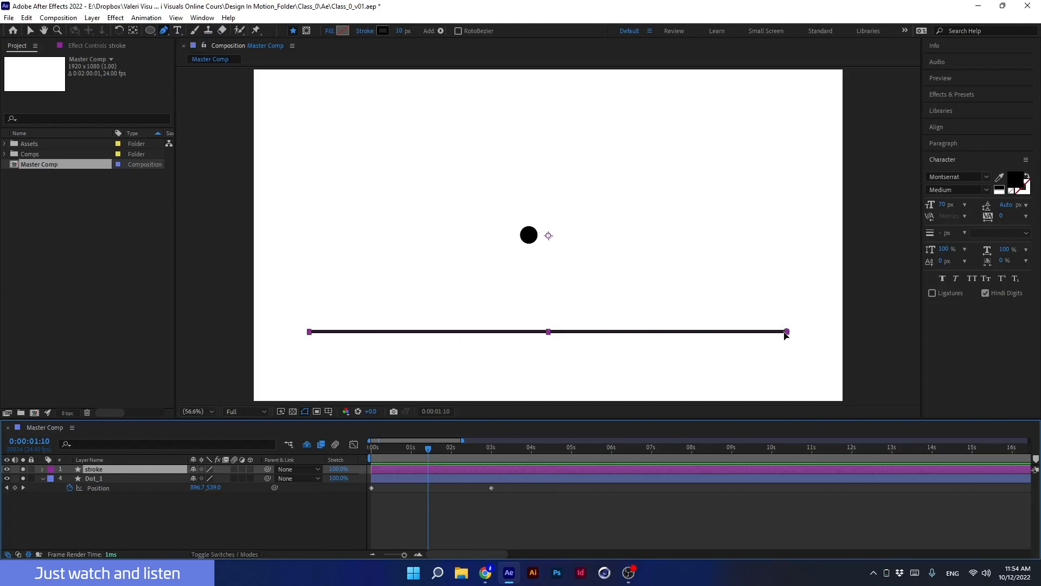
{"action": "mouse_move", "coordinate": [787, 333]}
{"action": "left_mouse_down"}
{"action": "mouse_move", "coordinate": [764, 247]}
{"action": "mouse_move", "coordinate": [789, 354]}
{"action": "mouse_move", "coordinate": [787, 331]}
{"action": "left_mouse_up"}
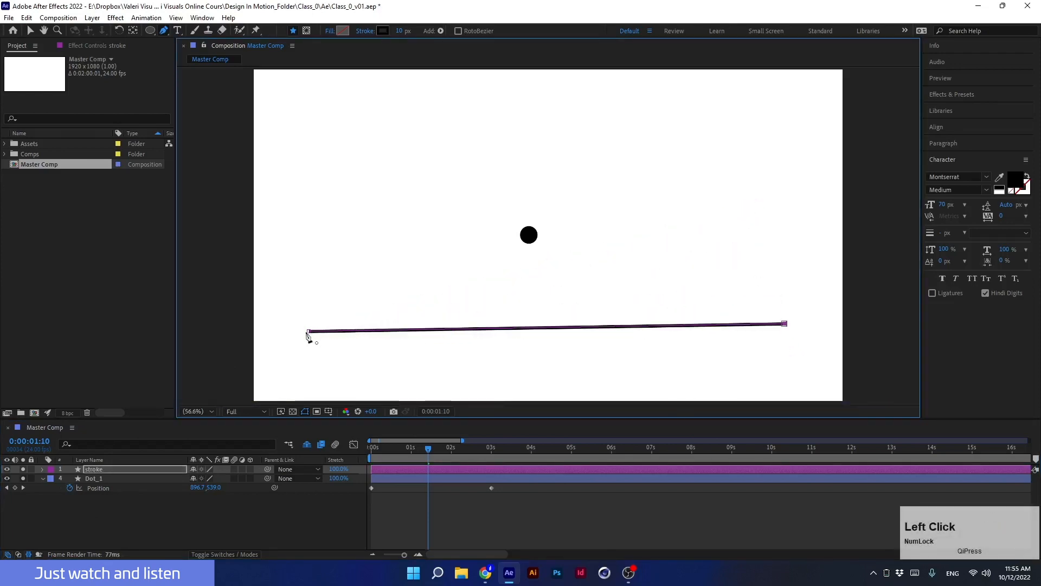
{"action": "mouse_move", "coordinate": [289, 308]}
{"action": "left_mouse_down"}
{"action": "mouse_move", "coordinate": [330, 359]}
{"action": "mouse_move", "coordinate": [303, 207]}
{"action": "mouse_move", "coordinate": [318, 362]}
{"action": "left_mouse_up"}
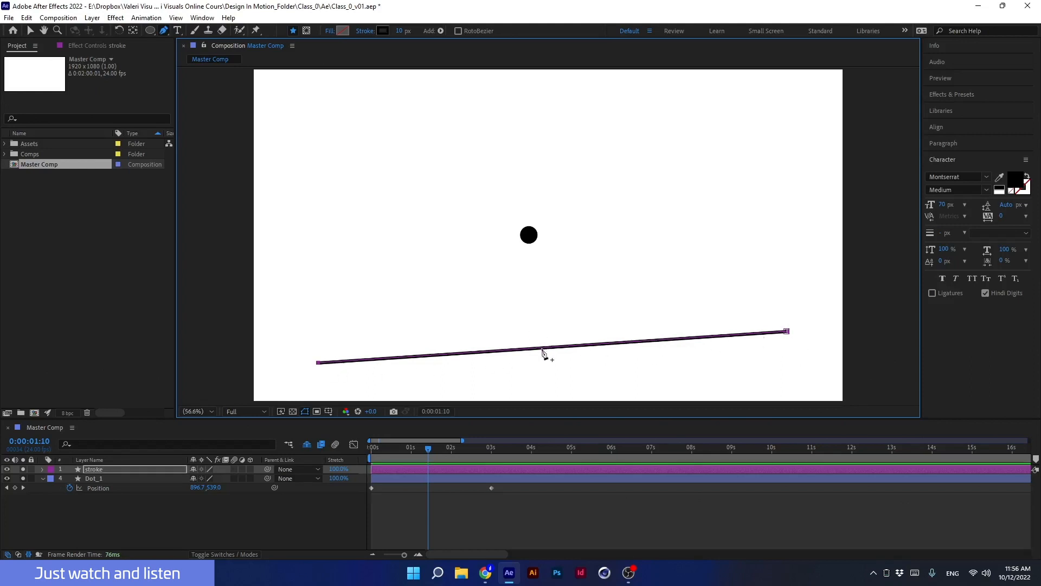
{"action": "left_click_drag", "start_coordinate": [541, 352], "coordinate": [536, 292]}
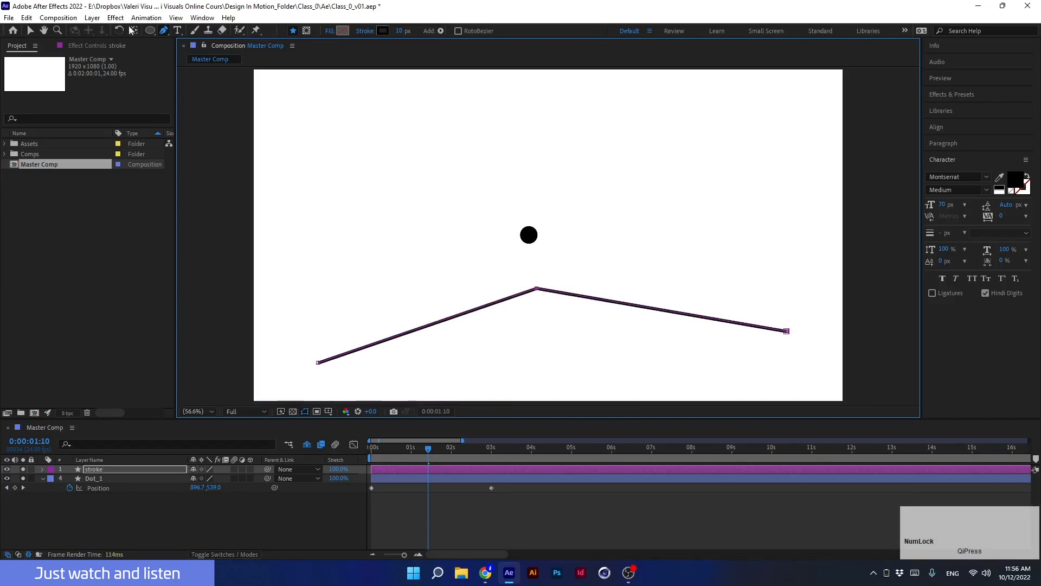
Pull bezier handles out of the middle vertex to smooth the peak into a curve.
{"action": "left_click", "coordinate": [163, 29]}
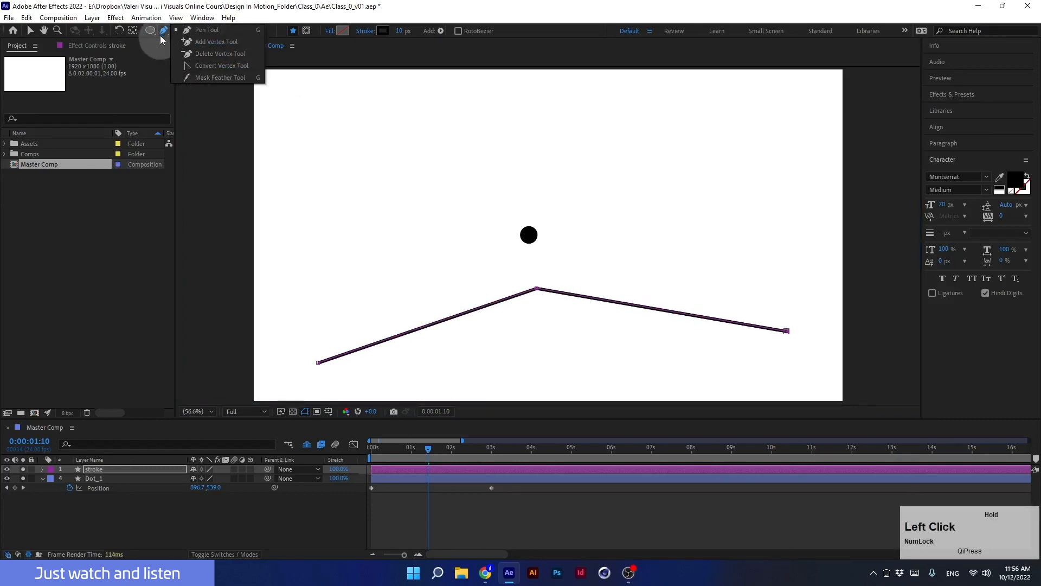
{"action": "left_click", "coordinate": [166, 33]}
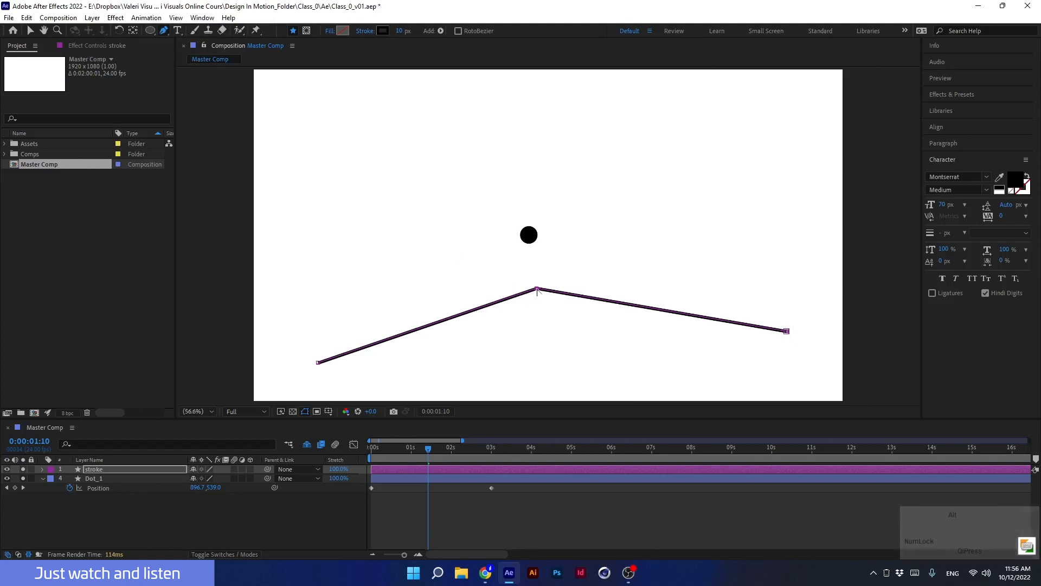
{"action": "mouse_move", "coordinate": [536, 288]}
{"action": "left_mouse_down"}
{"action": "mouse_move", "coordinate": [452, 289]}
{"action": "mouse_move", "coordinate": [479, 353]}
{"action": "left_mouse_up"}
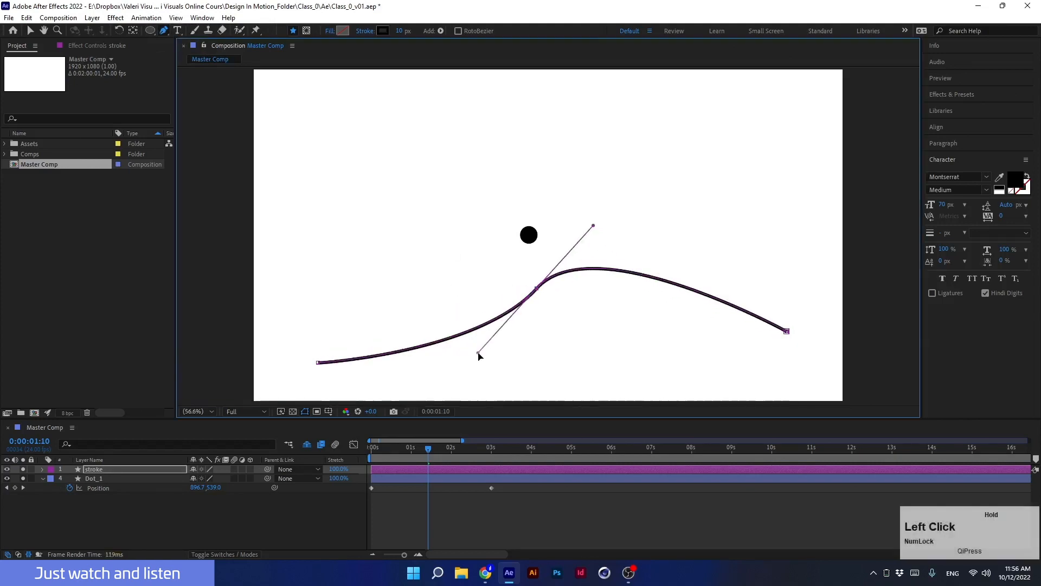
Pull bezier handles from the right and left end vertices to bend the path into a wave.
{"action": "key", "text": "alt"}
{"action": "left_click_drag", "start_coordinate": [787, 330], "coordinate": [678, 380]}
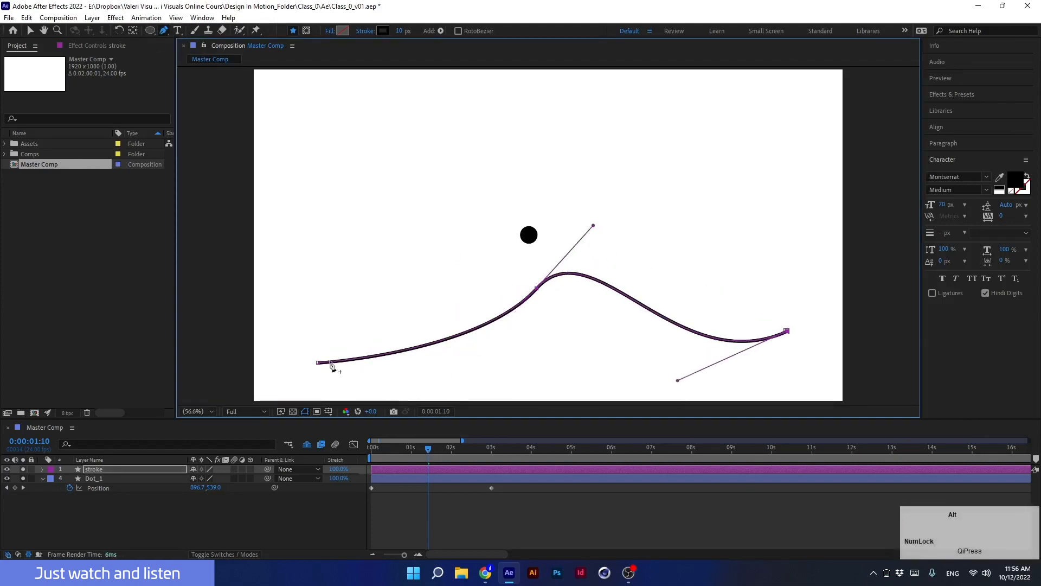
{"action": "left_click_drag", "start_coordinate": [318, 363], "coordinate": [439, 201]}
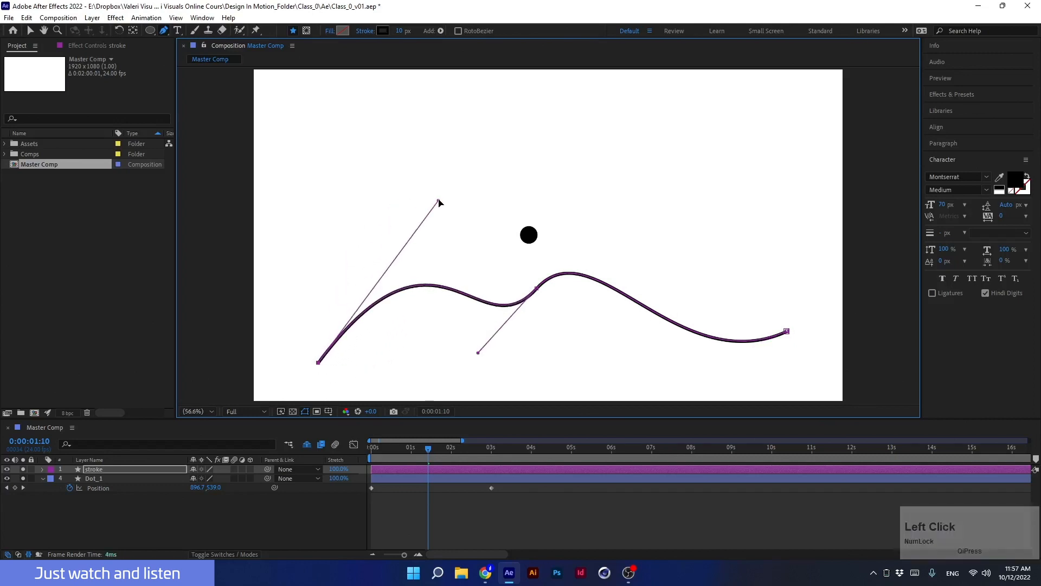
Fine-tune the bezier handles on the wave's middle and right vertices.
{"action": "left_click_drag", "start_coordinate": [537, 293], "coordinate": [559, 316]}
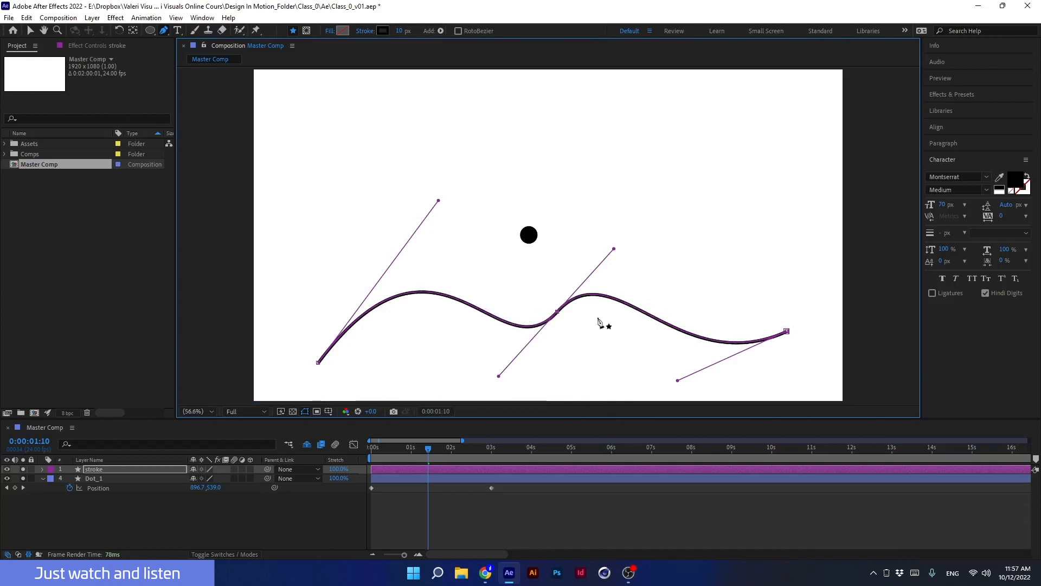
{"action": "left_click_drag", "start_coordinate": [679, 379], "coordinate": [687, 378]}
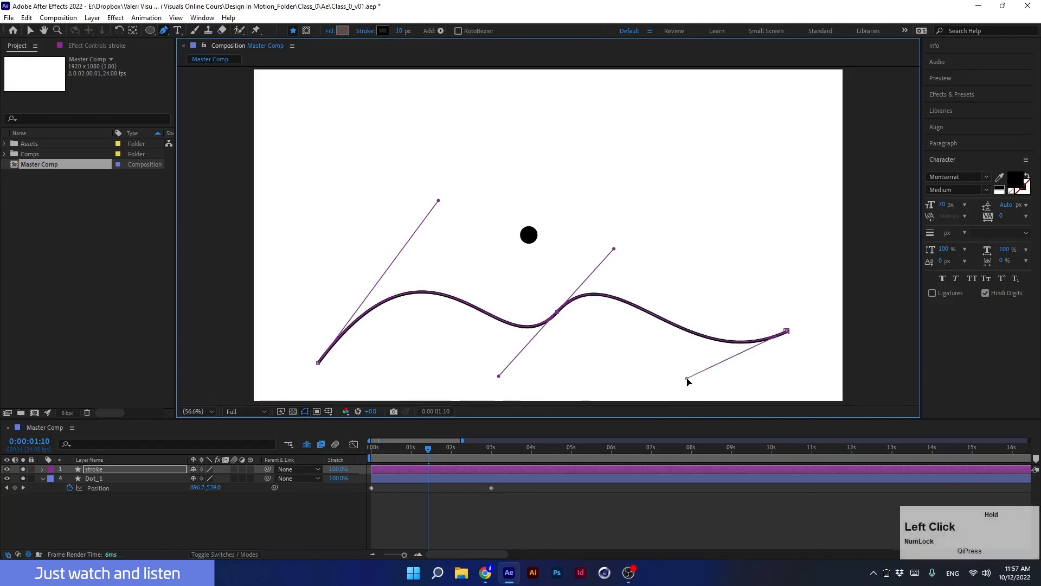
Delete the stroke shape layer.
{"action": "left_click", "coordinate": [440, 479]}
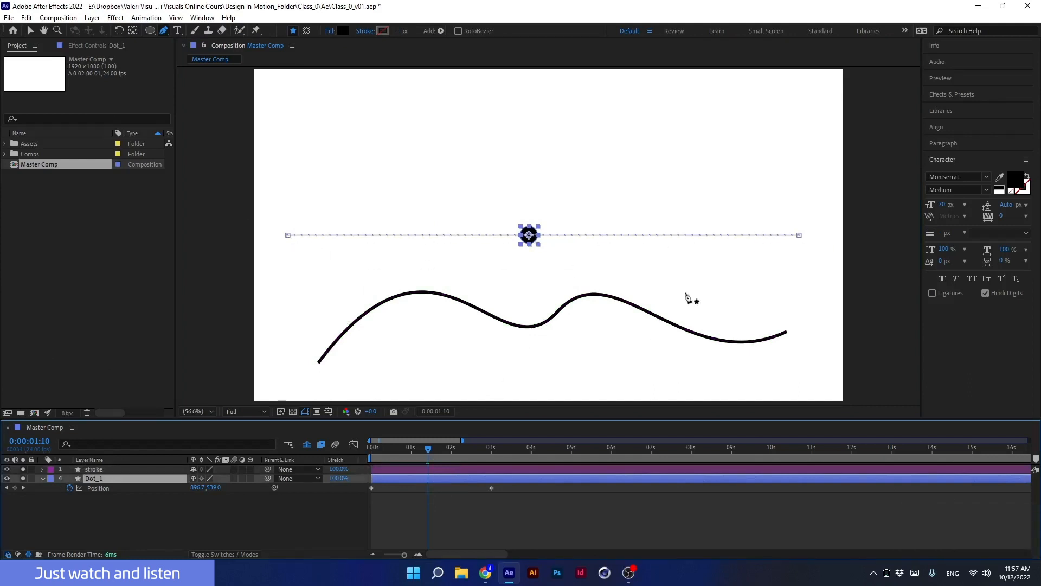
{"action": "left_click", "coordinate": [399, 469]}
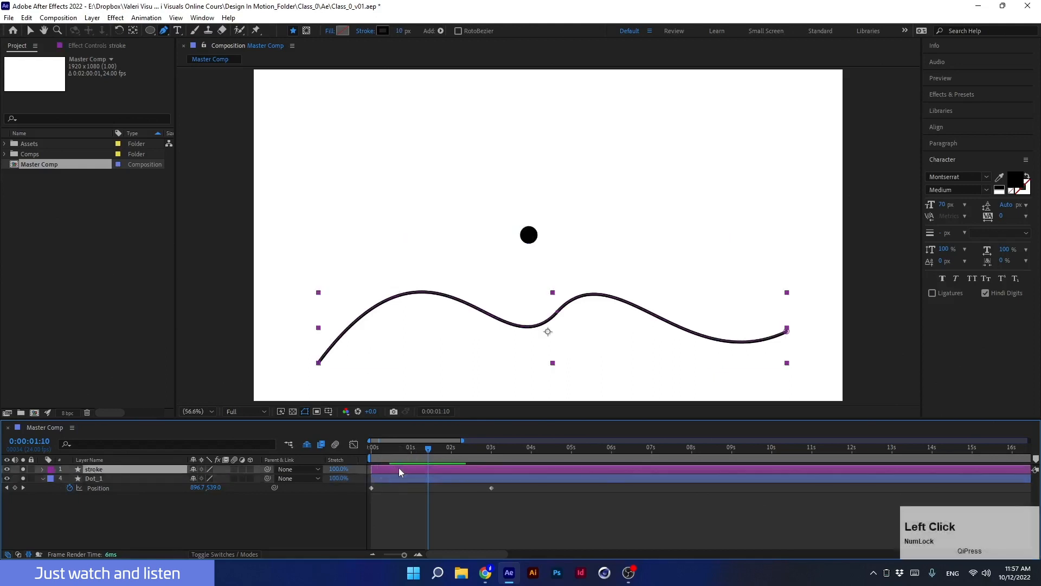
{"action": "key", "text": "Delete"}
Drag the dot's motion path end point to the upper right and its start point to the lower left.
{"action": "left_click", "coordinate": [119, 469]}
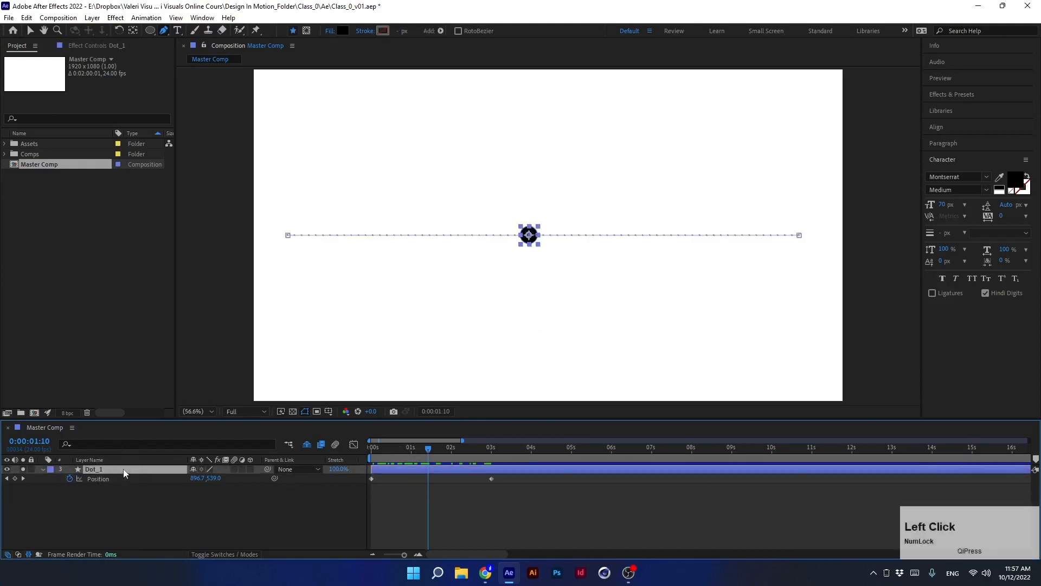
{"action": "left_click", "coordinate": [288, 236]}
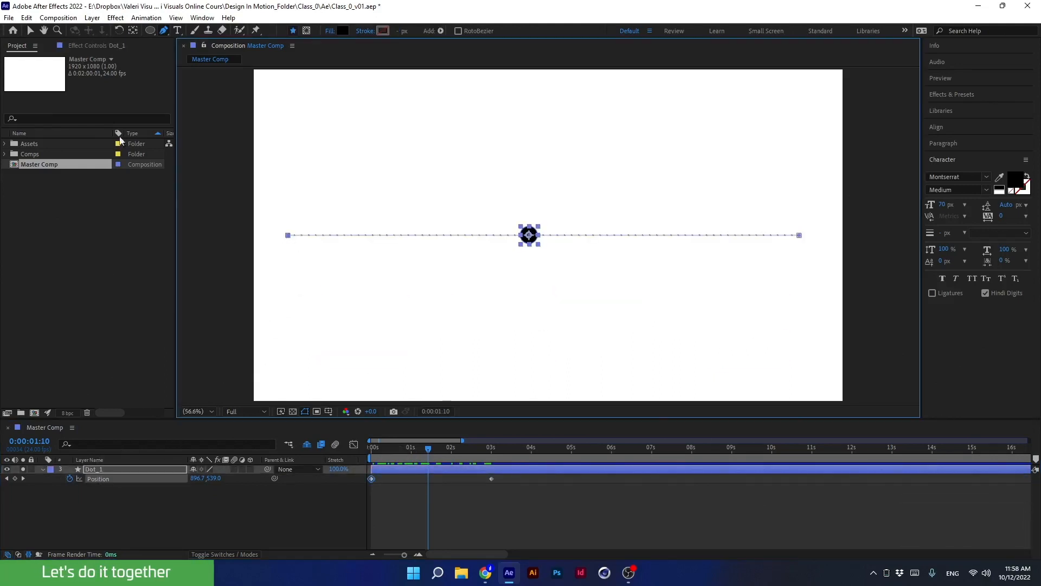
{"action": "left_click", "coordinate": [30, 31]}
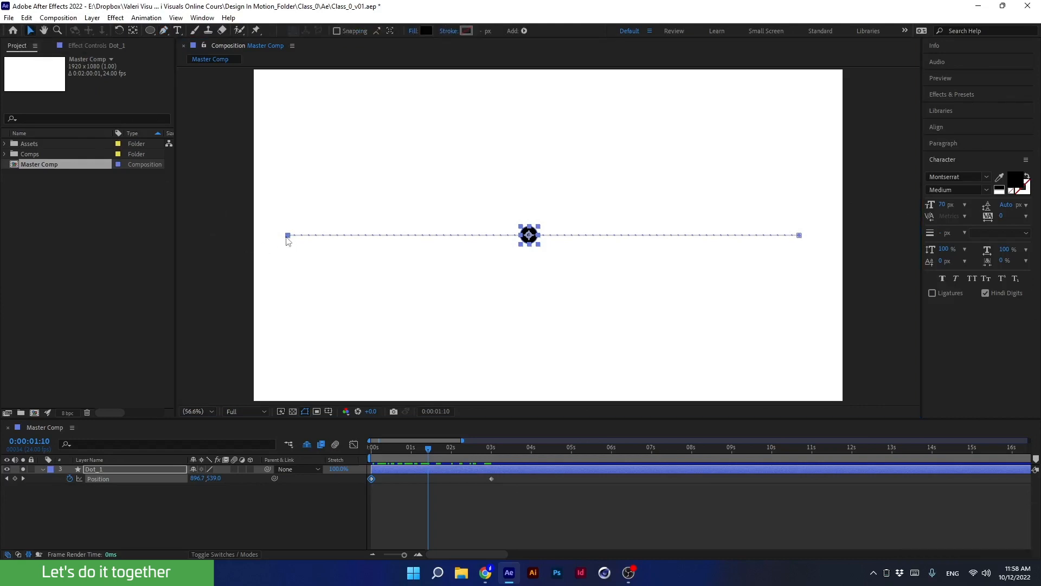
{"action": "left_click_drag", "start_coordinate": [800, 236], "coordinate": [825, 86]}
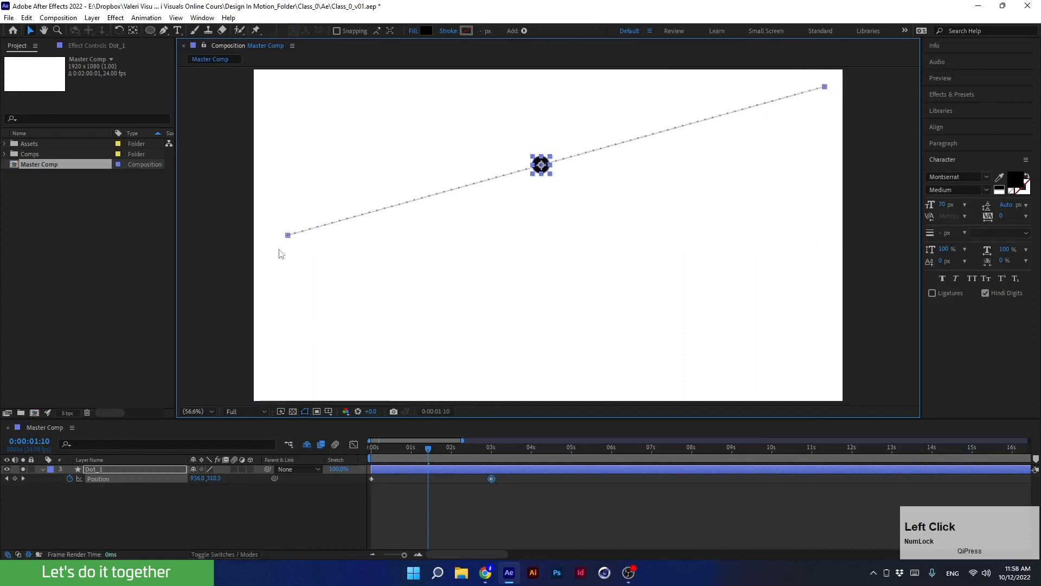
{"action": "left_click_drag", "start_coordinate": [288, 236], "coordinate": [276, 386]}
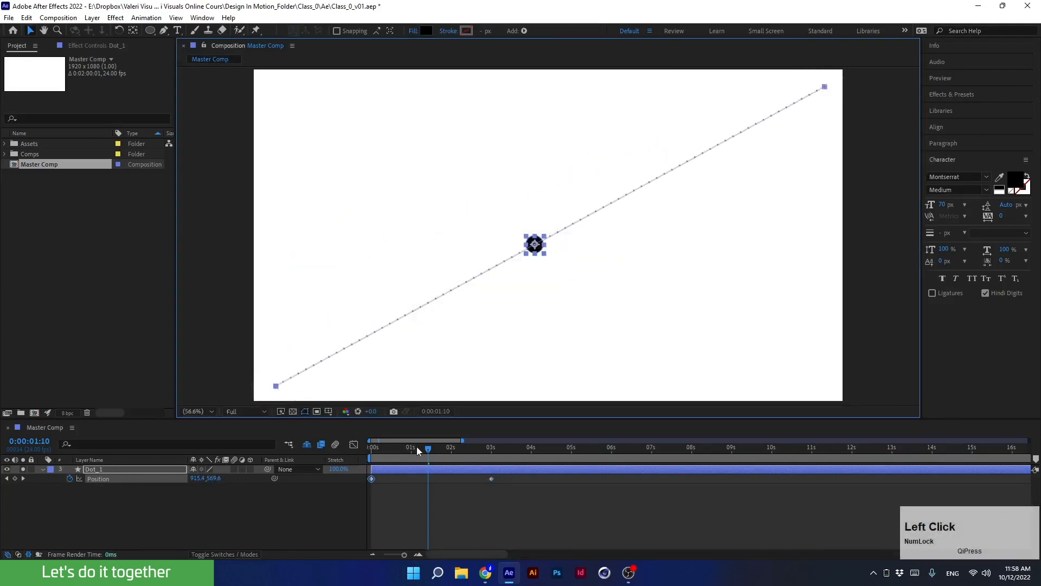
Preview the animation and undo both endpoint moves.
{"action": "left_click_drag", "start_coordinate": [416, 455], "coordinate": [352, 469]}
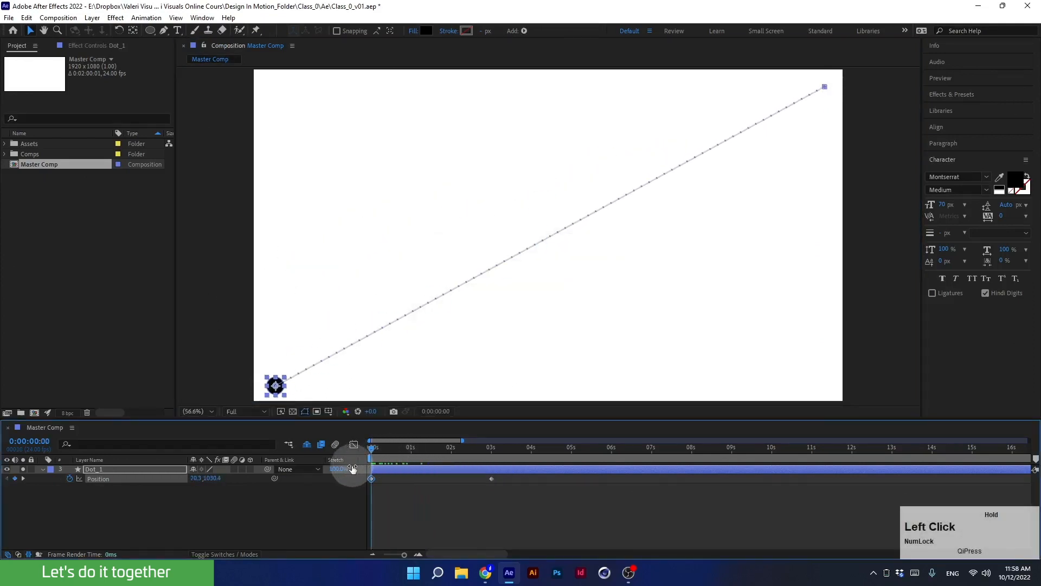
{"action": "key", "text": "space"}
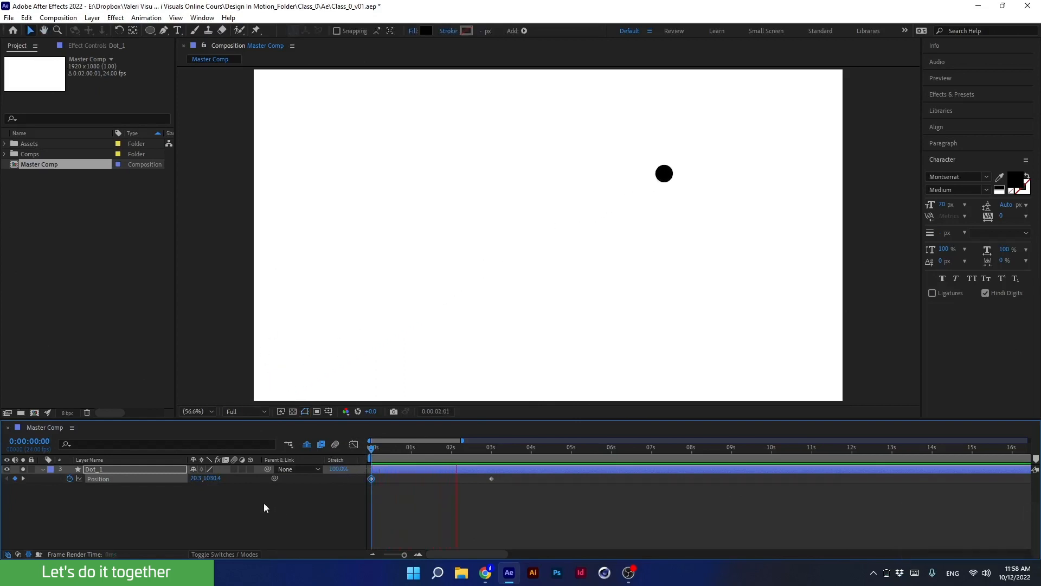
{"action": "key", "text": "space"}
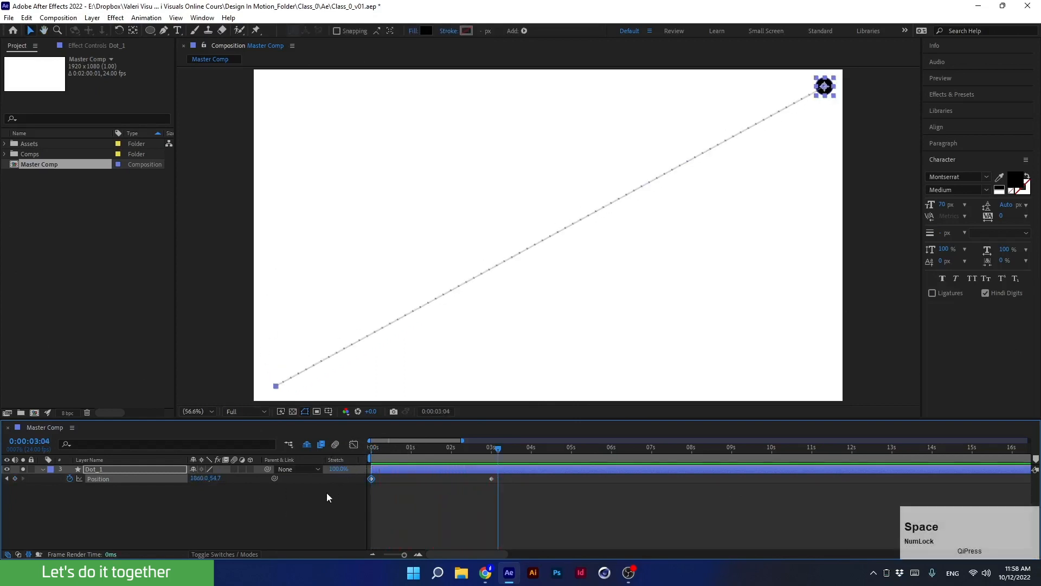
{"action": "key", "text": "ctrl+z"}
{"action": "key", "text": "ctrl+z"}
At the first frame, move the dot's starting position down to the lower-left corner.
{"action": "left_click", "coordinate": [415, 449]}
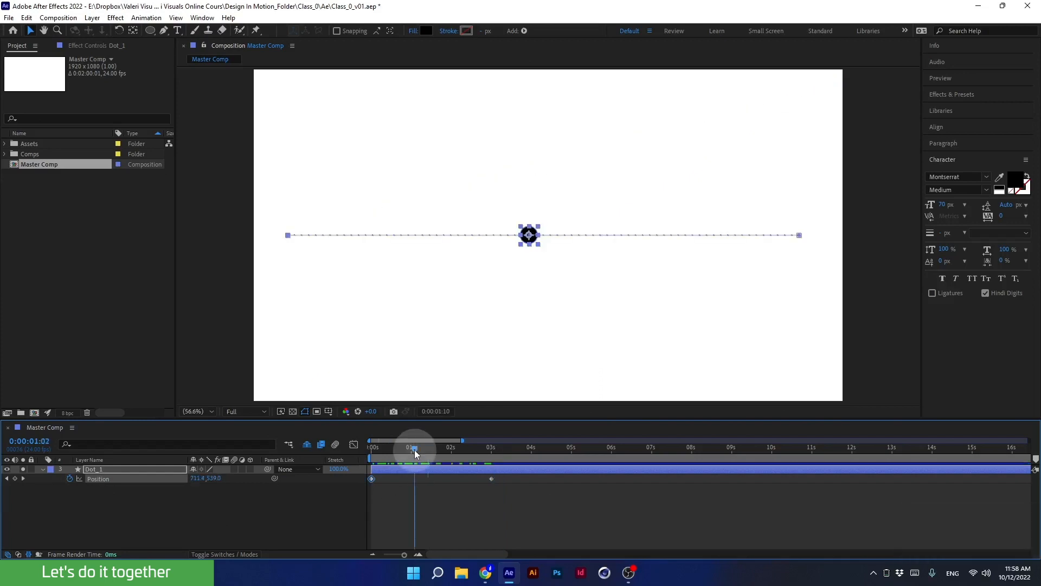
{"action": "left_click_drag", "start_coordinate": [414, 450], "coordinate": [343, 459]}
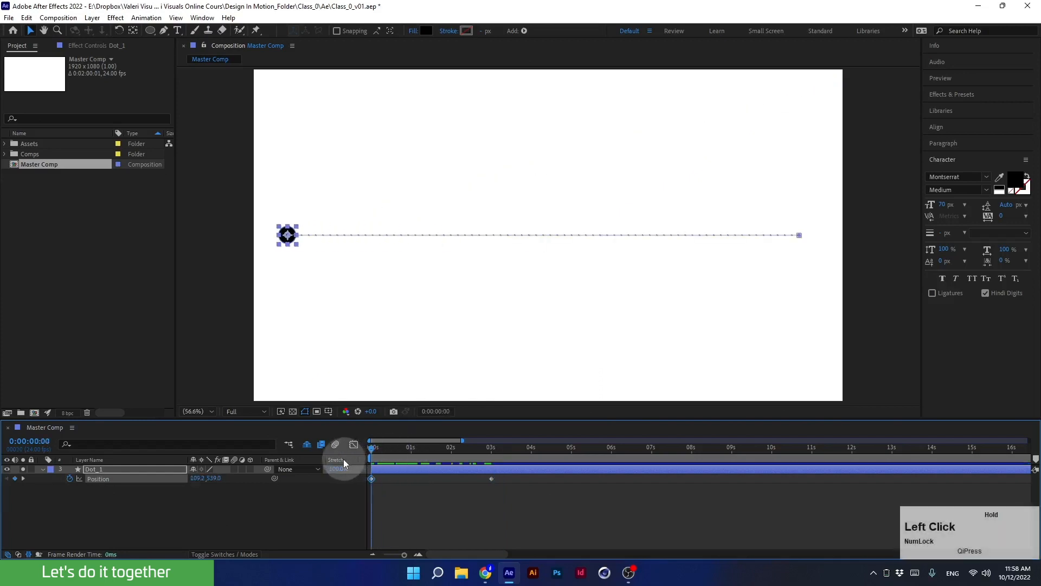
{"action": "left_click", "coordinate": [391, 502]}
{"action": "left_click", "coordinate": [375, 468]}
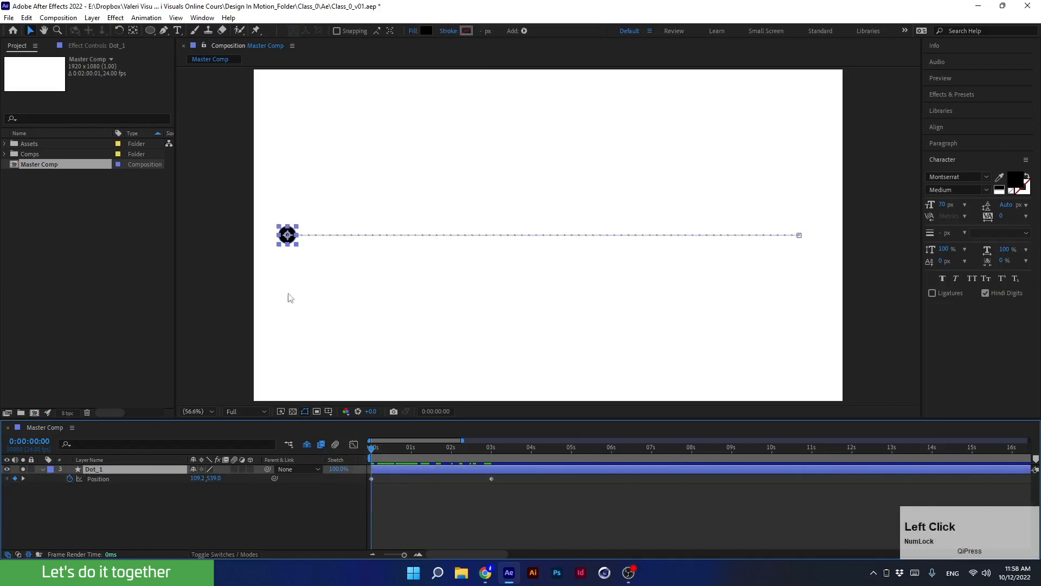
{"action": "left_click_drag", "start_coordinate": [287, 235], "coordinate": [288, 381]}
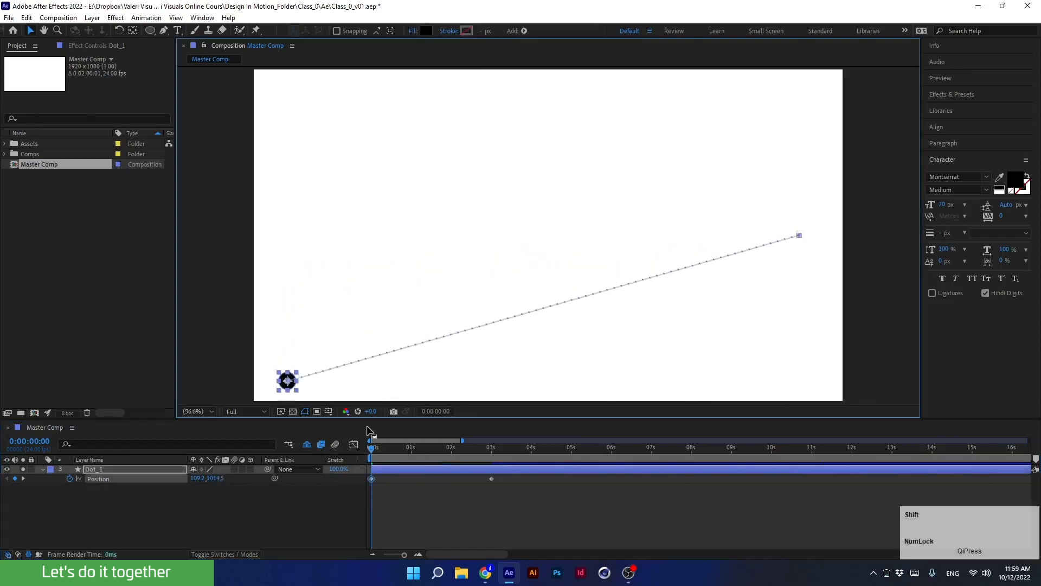
At 3 seconds, move the dot up to the upper-right corner and preview the motion.
{"action": "left_click_drag", "start_coordinate": [377, 451], "coordinate": [491, 462]}
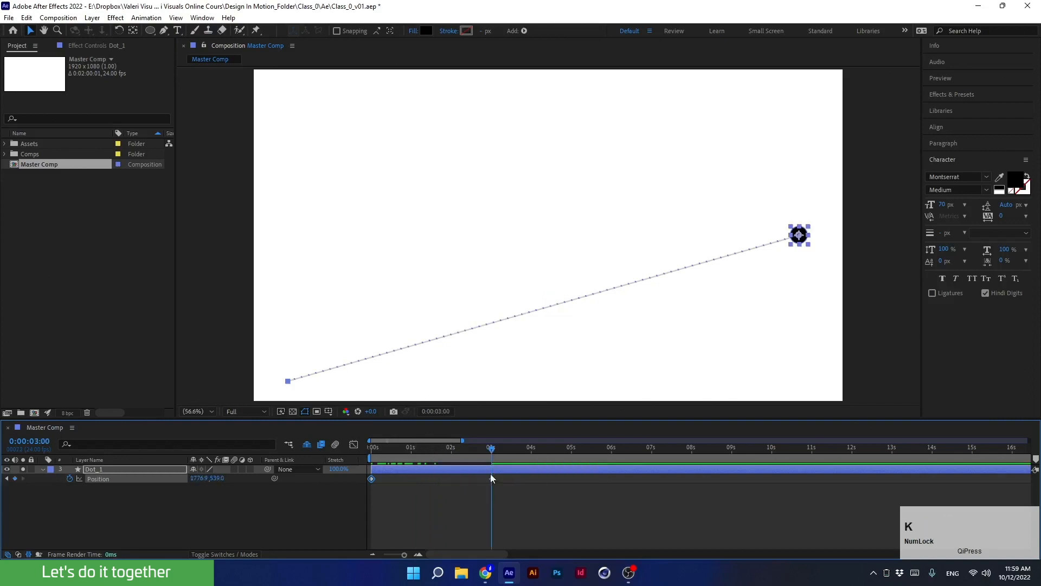
{"action": "left_click_drag", "start_coordinate": [794, 238], "coordinate": [809, 102]}
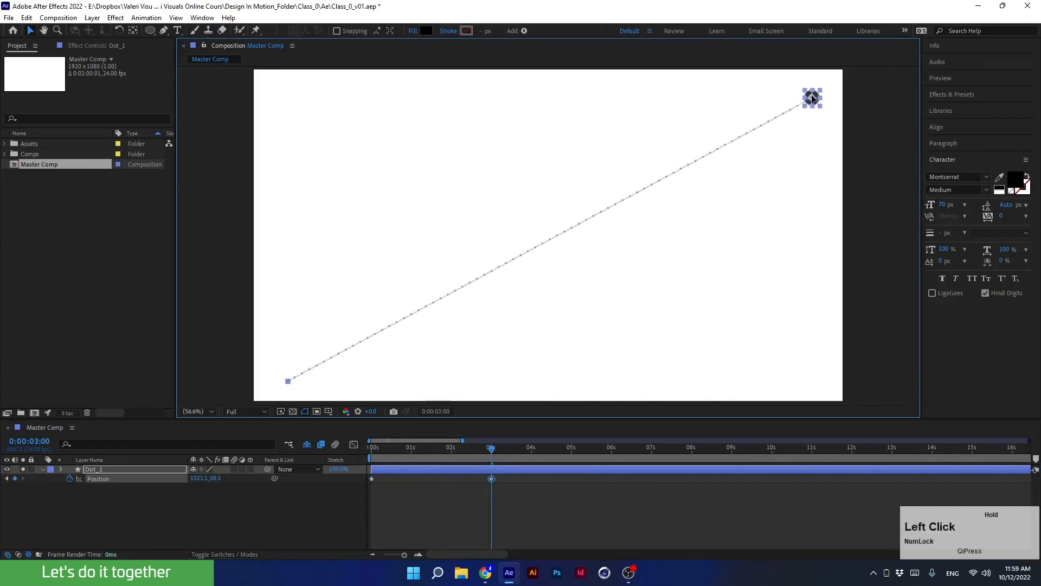
{"action": "left_click_drag", "start_coordinate": [434, 451], "coordinate": [339, 473]}
{"action": "key", "text": "space"}
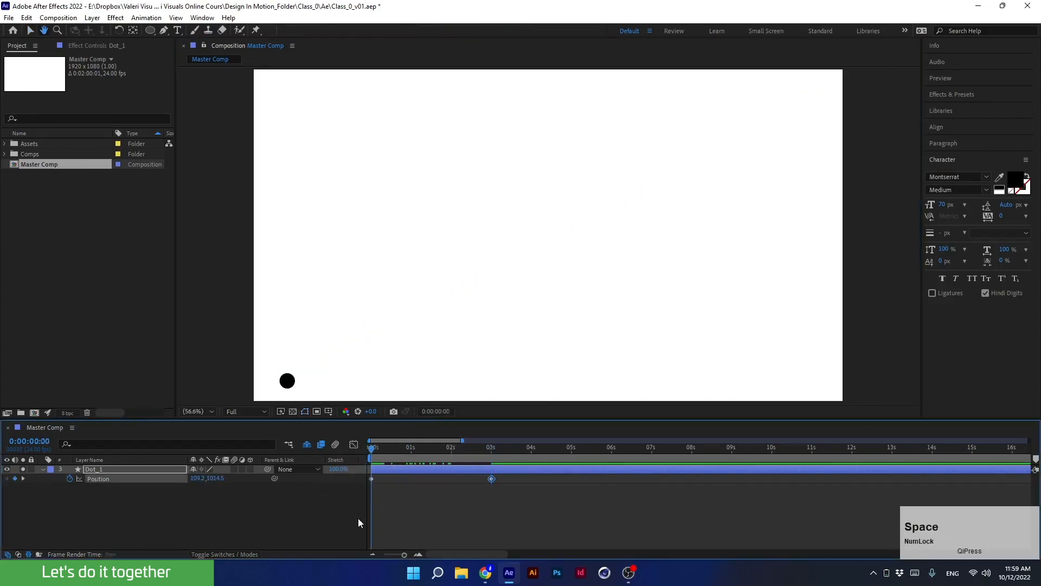
{"action": "key", "text": "space"}
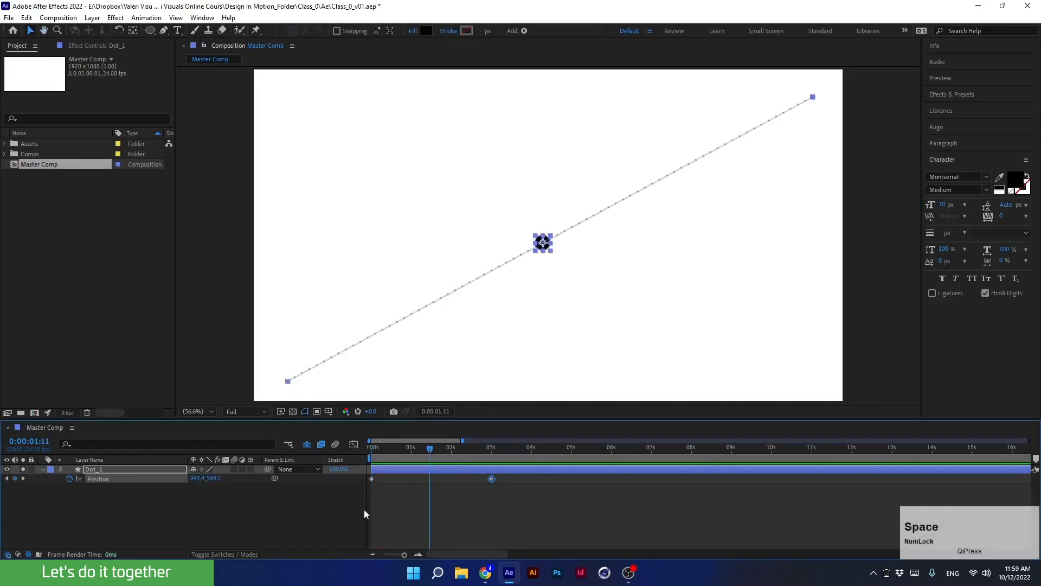
Drag the motion path's start point to the upper left and its end point to the lower right.
{"action": "left_click_drag", "start_coordinate": [430, 458], "coordinate": [409, 482]}
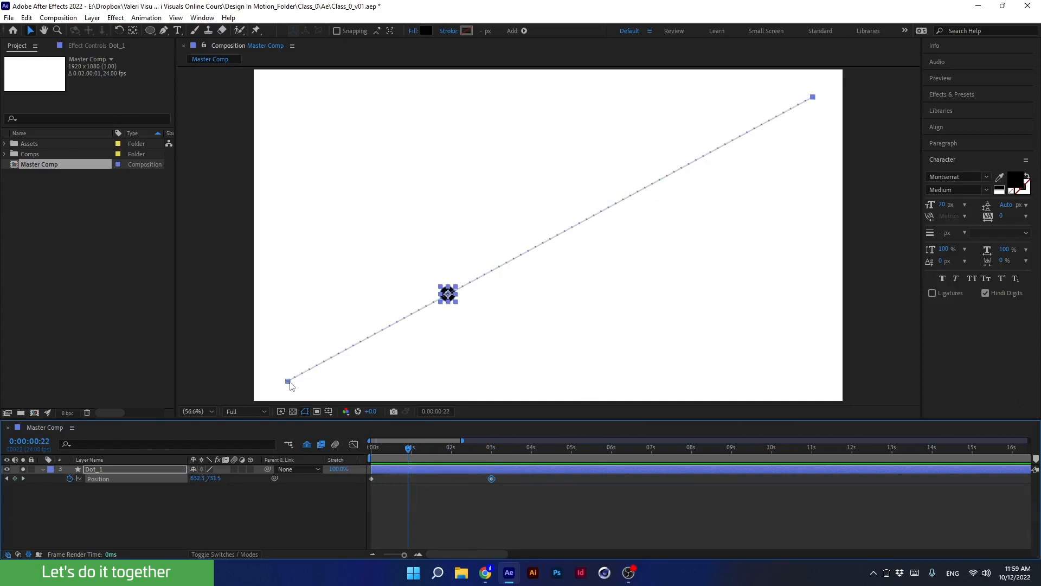
{"action": "left_click_drag", "start_coordinate": [288, 381], "coordinate": [286, 105]}
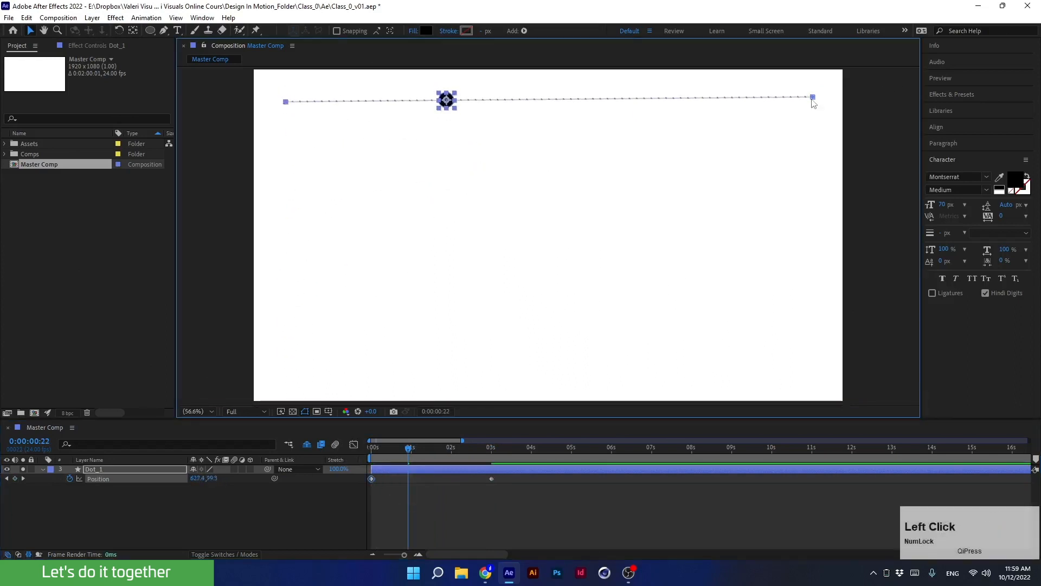
{"action": "left_click_drag", "start_coordinate": [812, 97], "coordinate": [807, 366]}
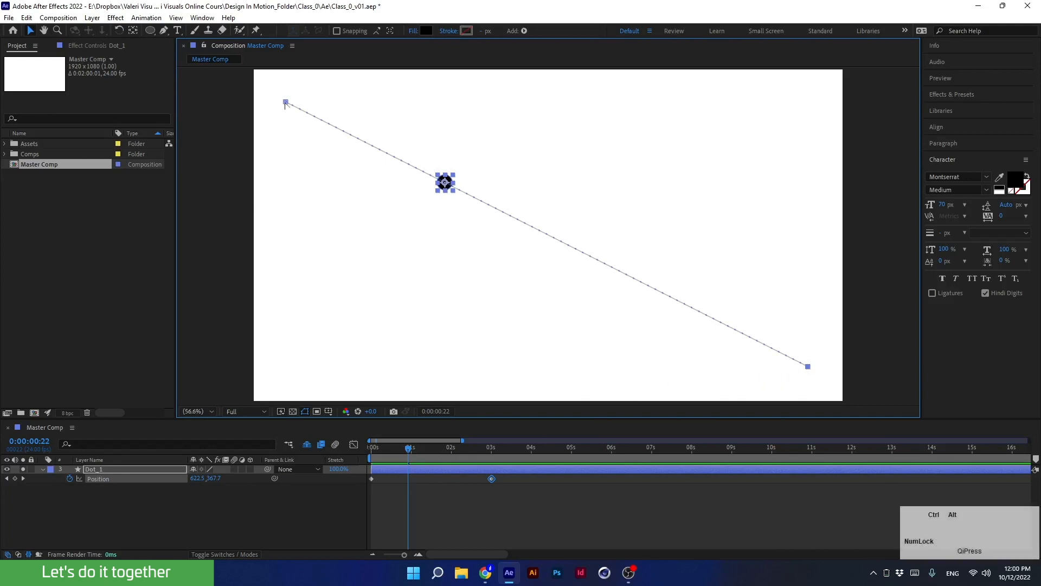
Pull bezier handles out of the motion path's start and end points to curve the path.
{"action": "left_click", "coordinate": [287, 103], "text": "ctrl+alt"}
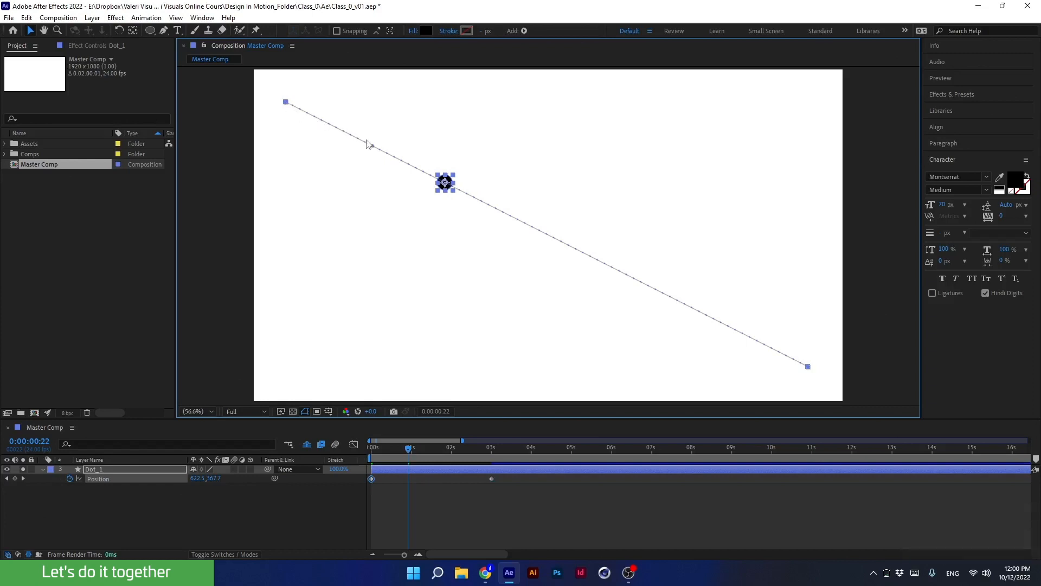
{"action": "left_click_drag", "start_coordinate": [373, 146], "coordinate": [340, 370]}
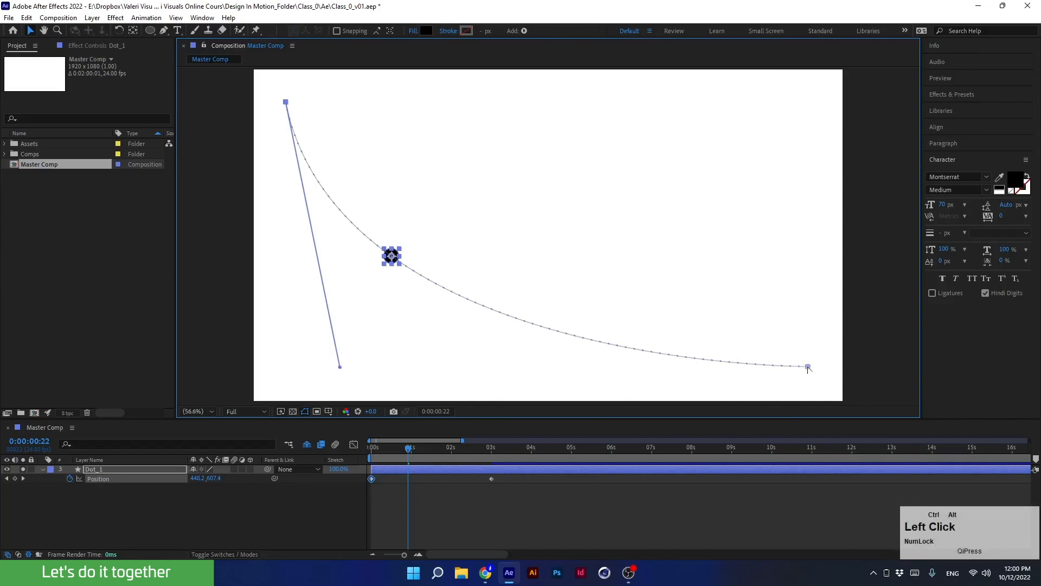
{"action": "left_click_drag", "start_coordinate": [807, 368], "coordinate": [639, 96]}
Preview the dot moving along the curved path.
{"action": "left_click_drag", "start_coordinate": [392, 453], "coordinate": [374, 452]}
{"action": "key", "text": "space"}
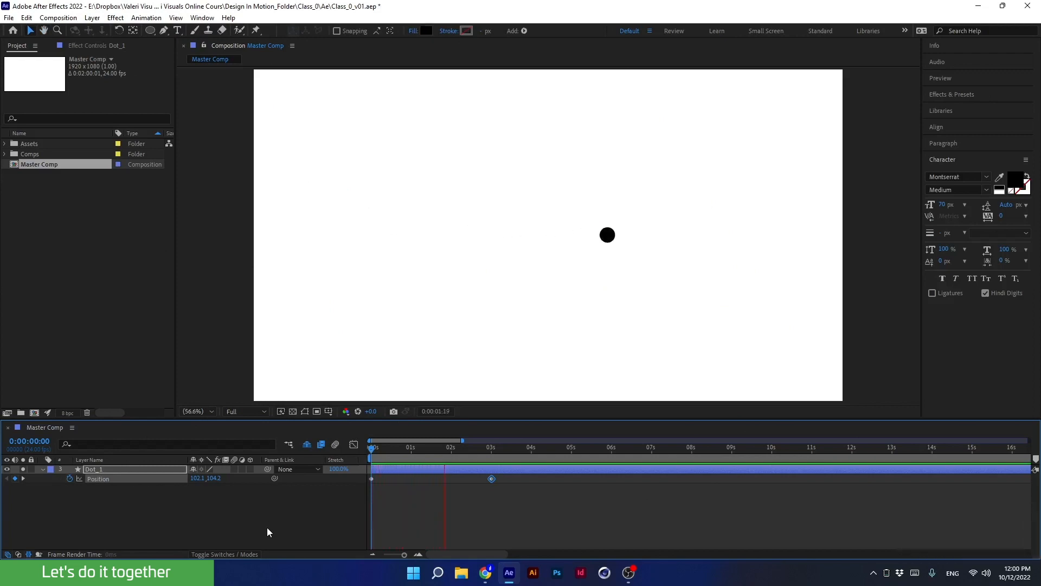
{"action": "key", "text": "space"}
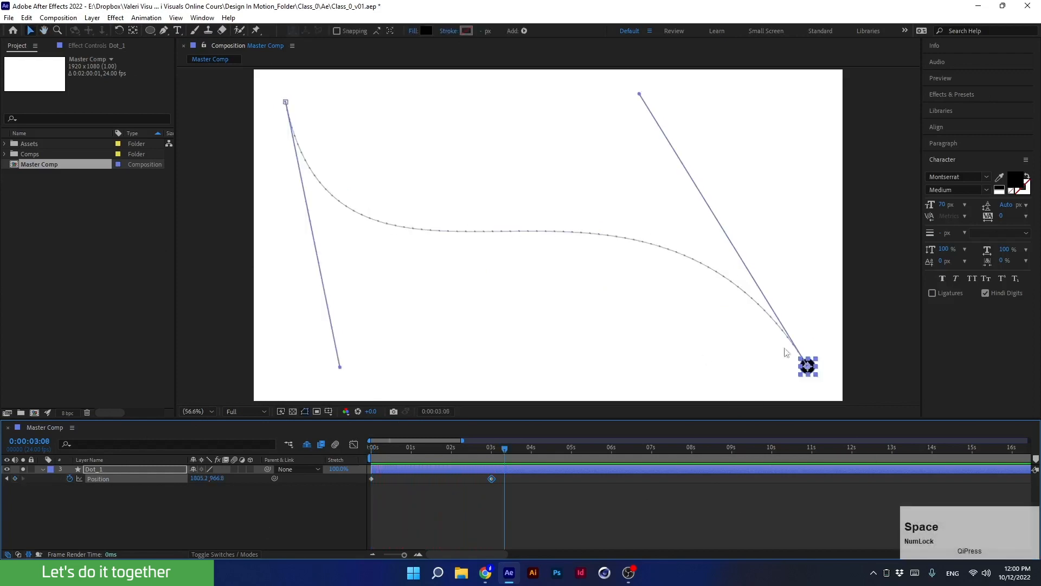
Remove the bezier handles from the start and end points to straighten the motion path.
{"action": "left_click_drag", "start_coordinate": [494, 450], "coordinate": [437, 457]}
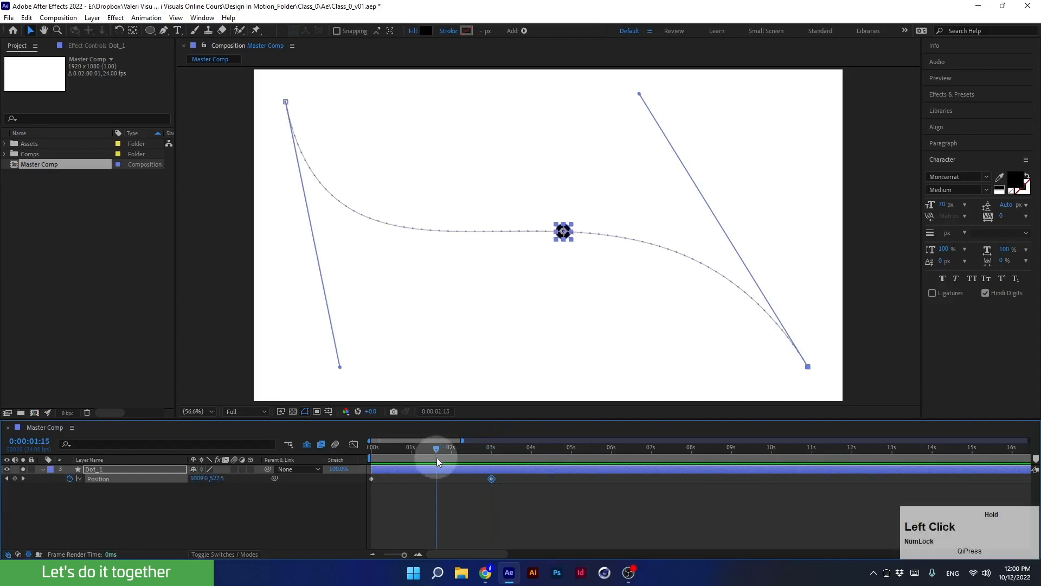
{"action": "left_click", "coordinate": [286, 102], "text": "ctrl+alt"}
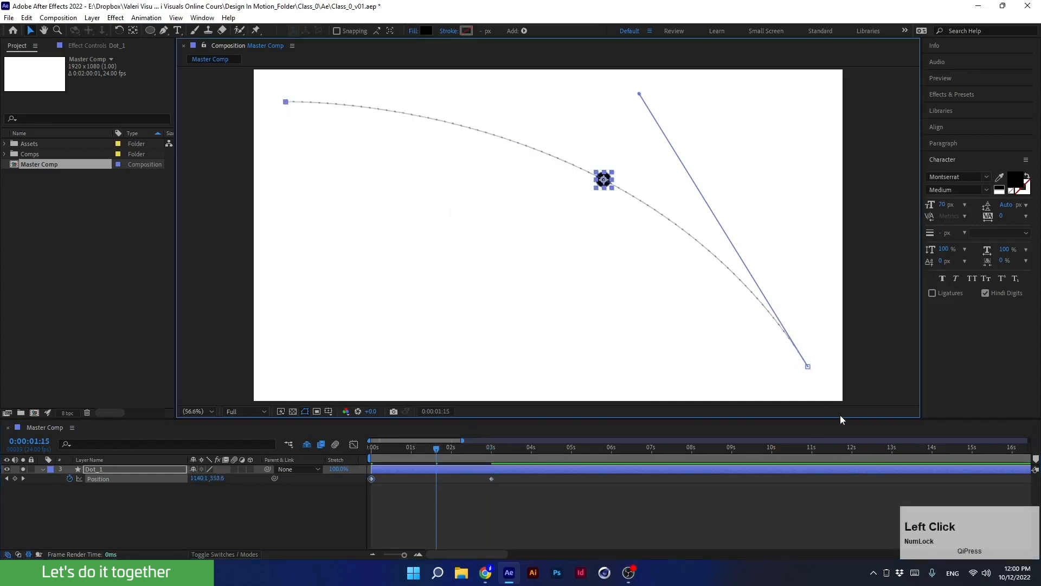
{"action": "left_click", "coordinate": [808, 367], "text": "ctrl+alt"}
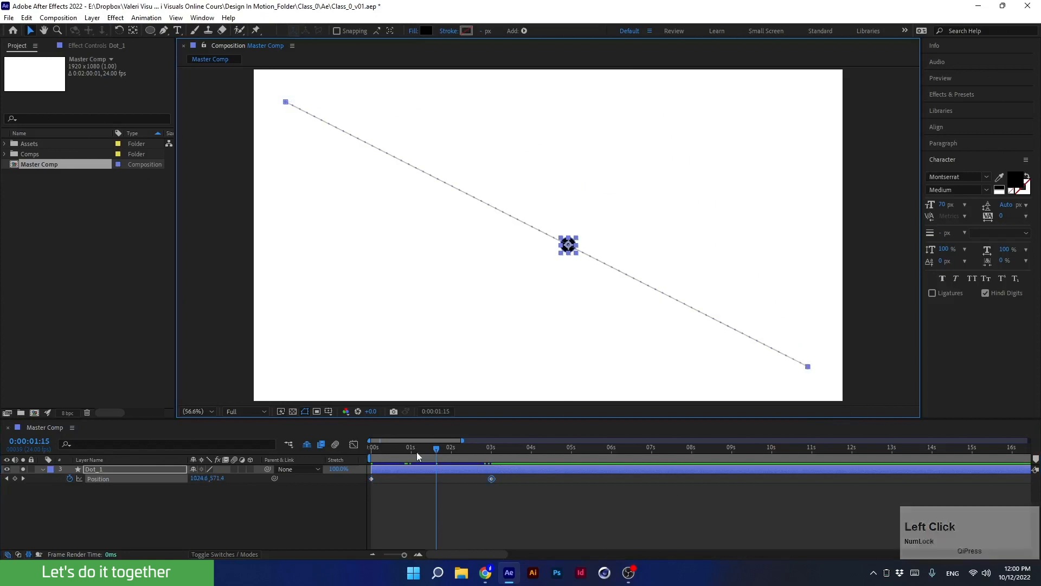
At 1:10, move the dot left to add a position keyframe, then shift that keyframe earlier to about 0:22.
{"action": "left_click_drag", "start_coordinate": [417, 452], "coordinate": [363, 455]}
{"action": "key", "text": "space"}
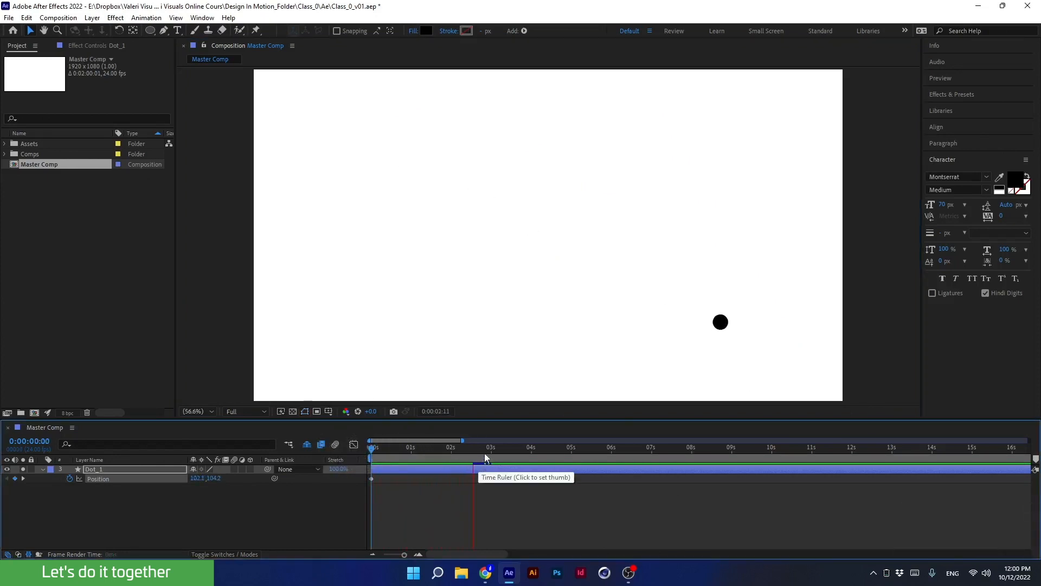
{"action": "left_click_drag", "start_coordinate": [484, 454], "coordinate": [428, 448]}
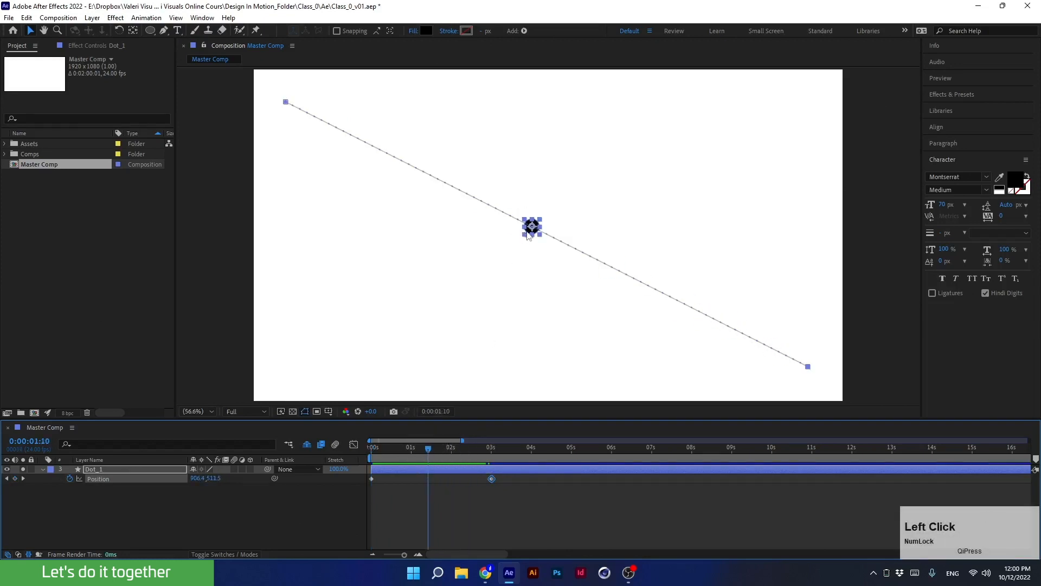
{"action": "left_click_drag", "start_coordinate": [529, 232], "coordinate": [368, 238]}
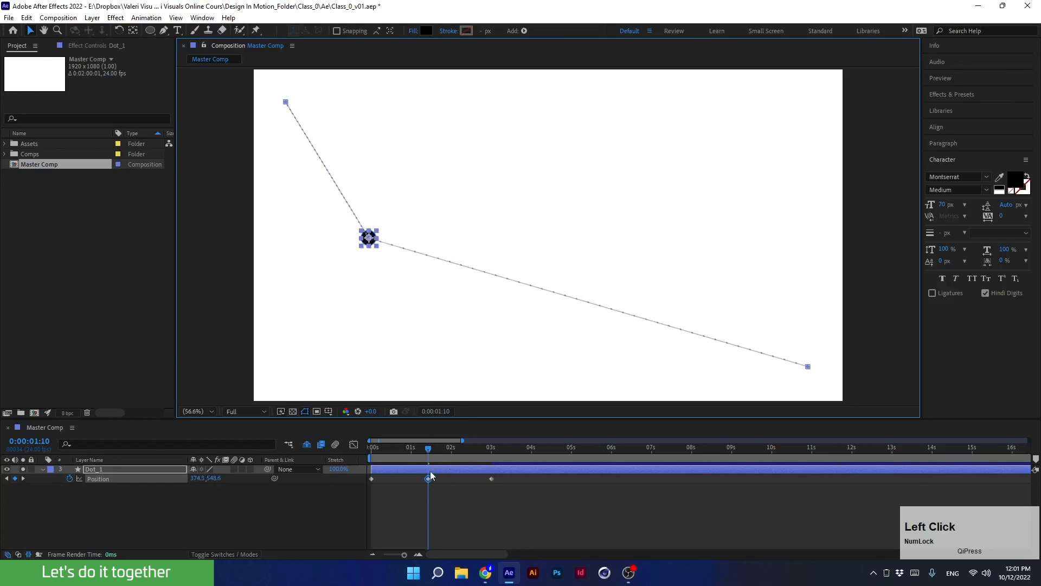
{"action": "left_click_drag", "start_coordinate": [429, 479], "coordinate": [408, 483]}
At 2 seconds, move the dot up and right to add another position keyframe.
{"action": "left_click_drag", "start_coordinate": [429, 448], "coordinate": [454, 457]}
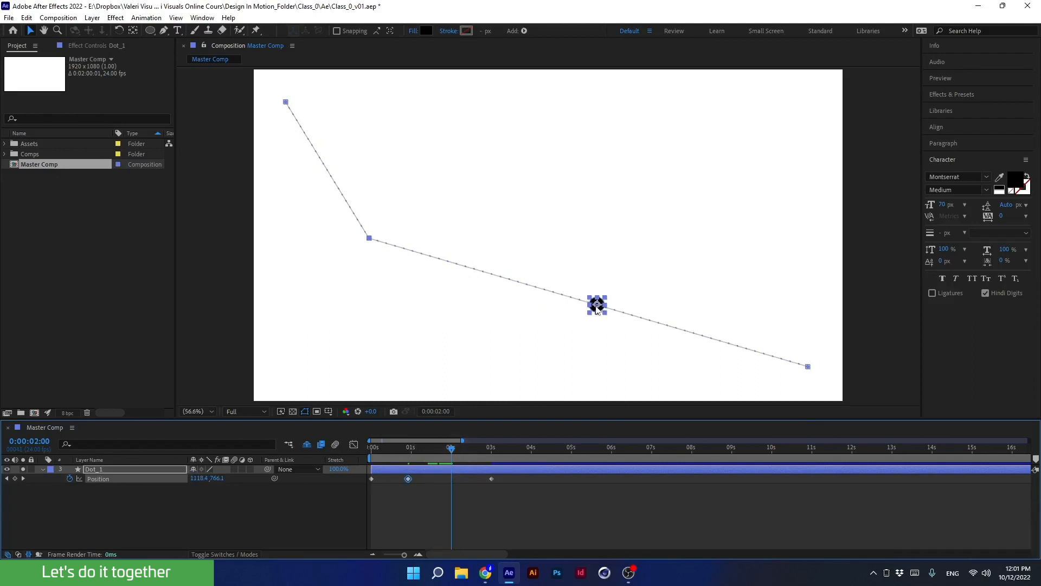
{"action": "left_click_drag", "start_coordinate": [597, 307], "coordinate": [649, 224]}
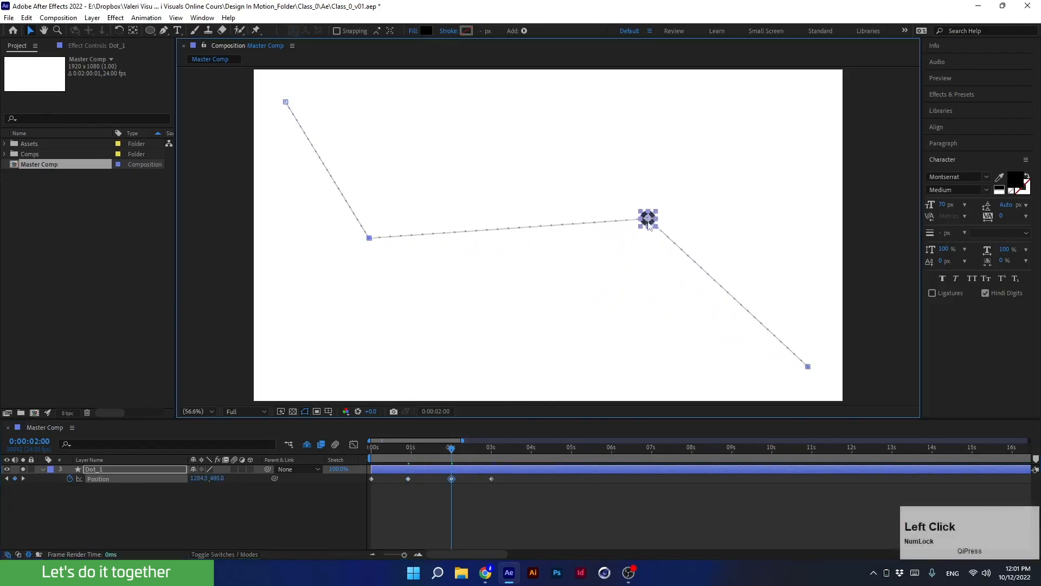
Convert the two middle position keyframes on the motion path into smooth bezier points and pull their handles to curve the path.
{"action": "left_click_drag", "start_coordinate": [451, 454], "coordinate": [348, 479]}
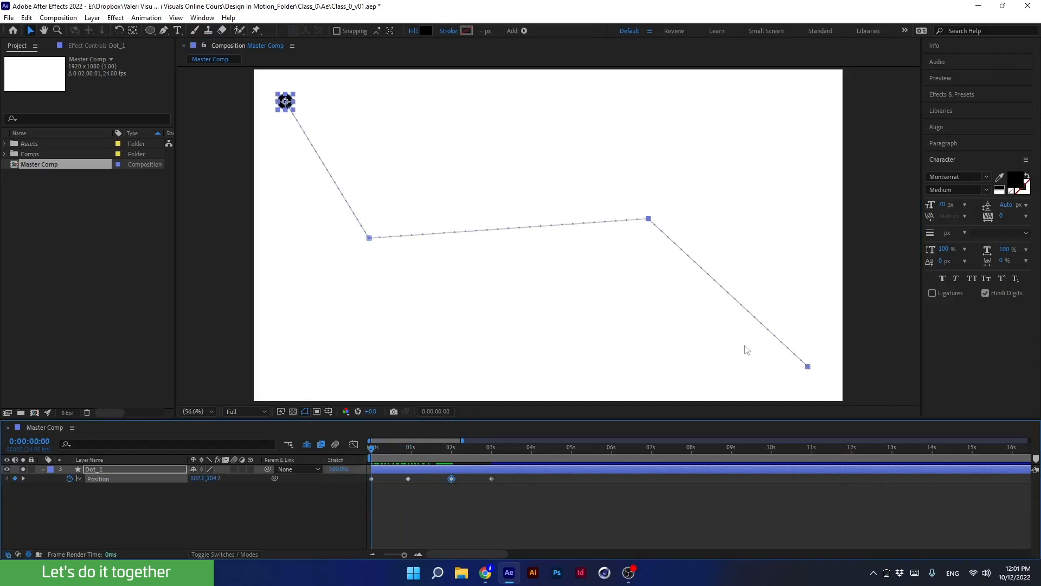
{"action": "left_click_drag", "start_coordinate": [373, 459], "coordinate": [468, 467]}
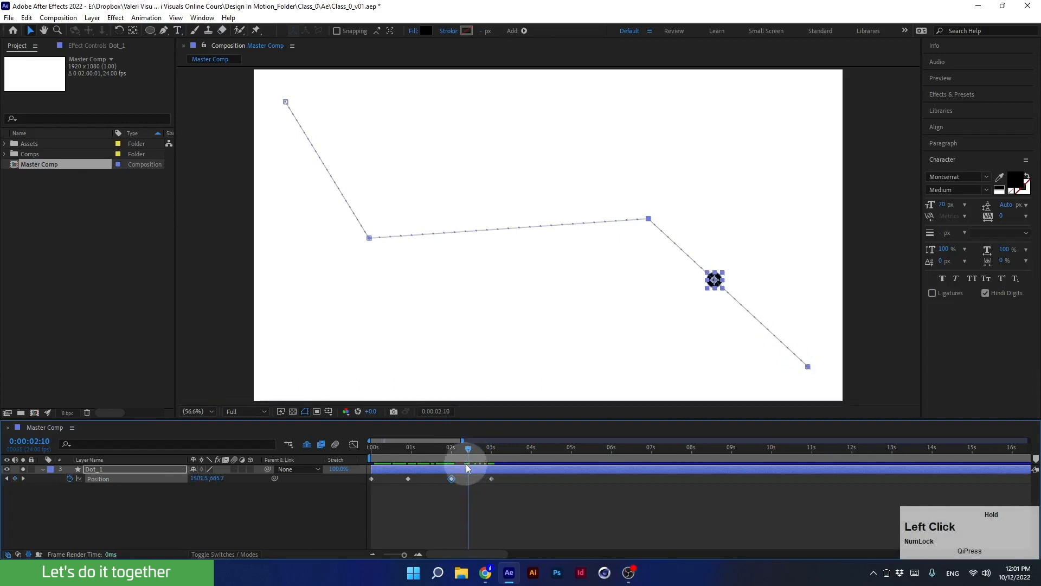
{"action": "left_click", "coordinate": [649, 219], "text": "ctrl+alt"}
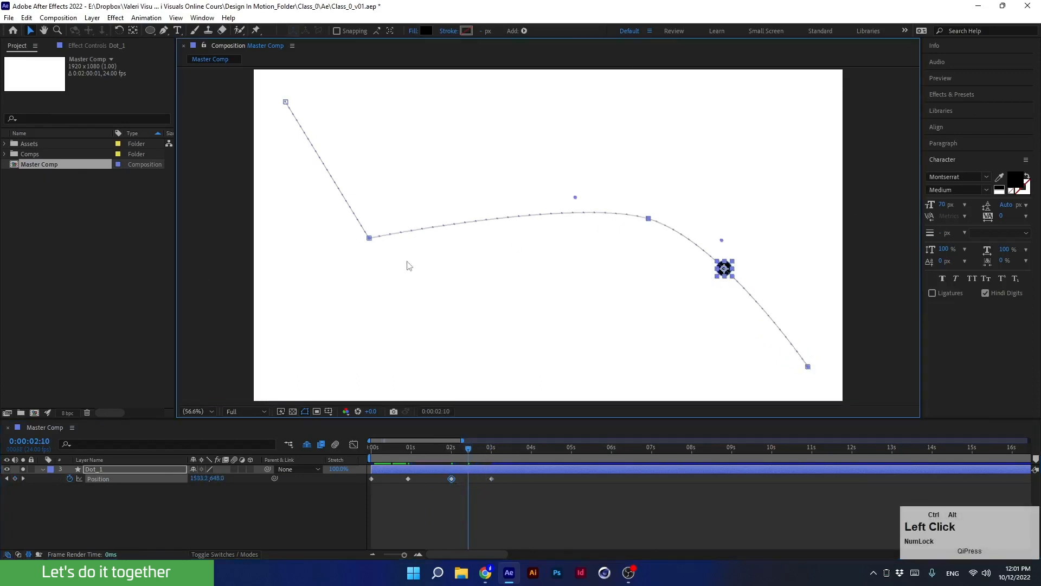
{"action": "left_click", "coordinate": [370, 238], "text": "ctrl+alt"}
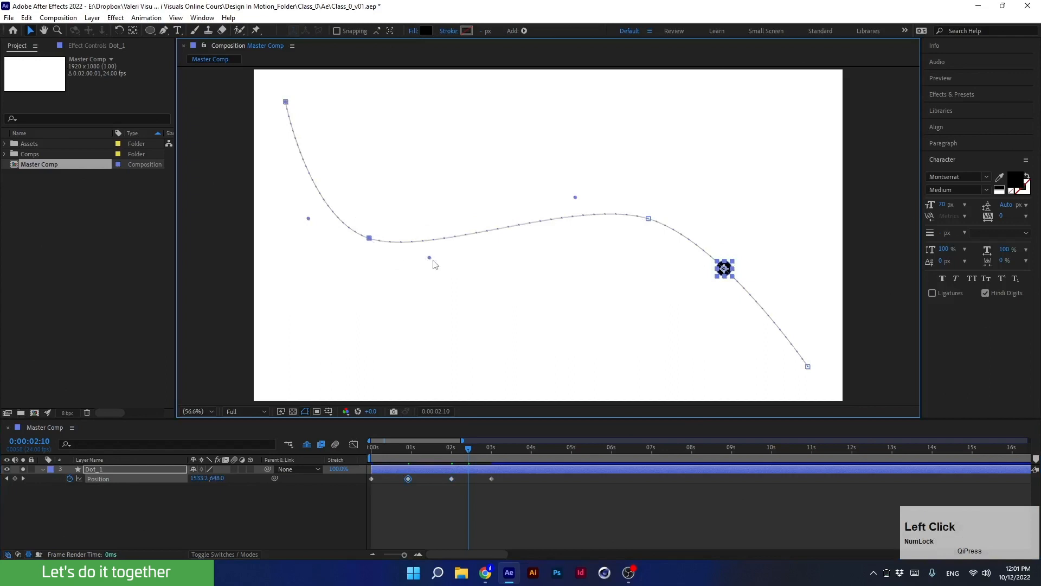
{"action": "left_click_drag", "start_coordinate": [428, 260], "coordinate": [429, 172]}
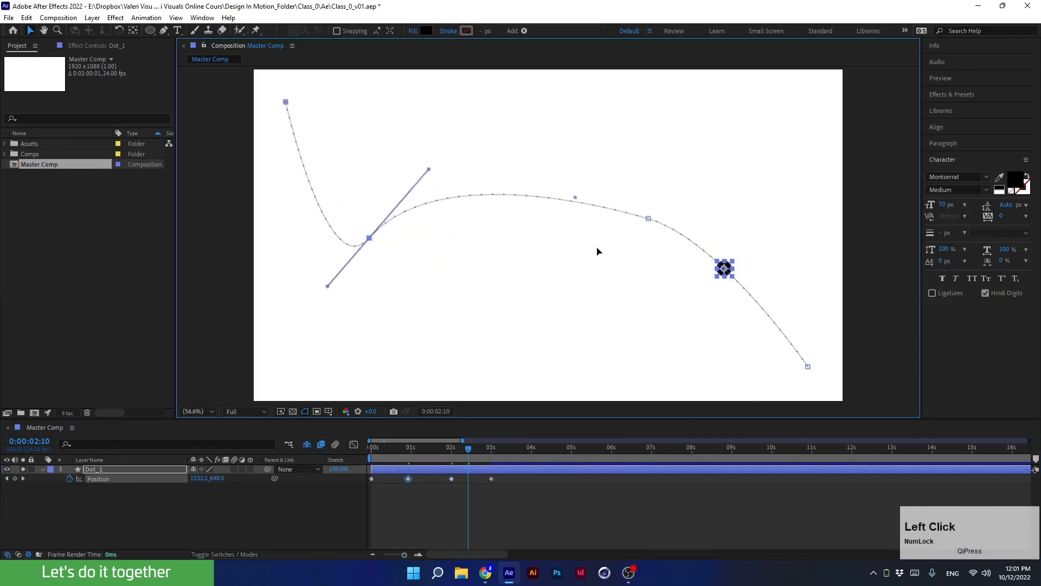
{"action": "left_click_drag", "start_coordinate": [648, 218], "coordinate": [657, 344]}
Convert the end and start points of the motion path to bezier points and pull their handles to form loops.
{"action": "left_click", "coordinate": [807, 367]}
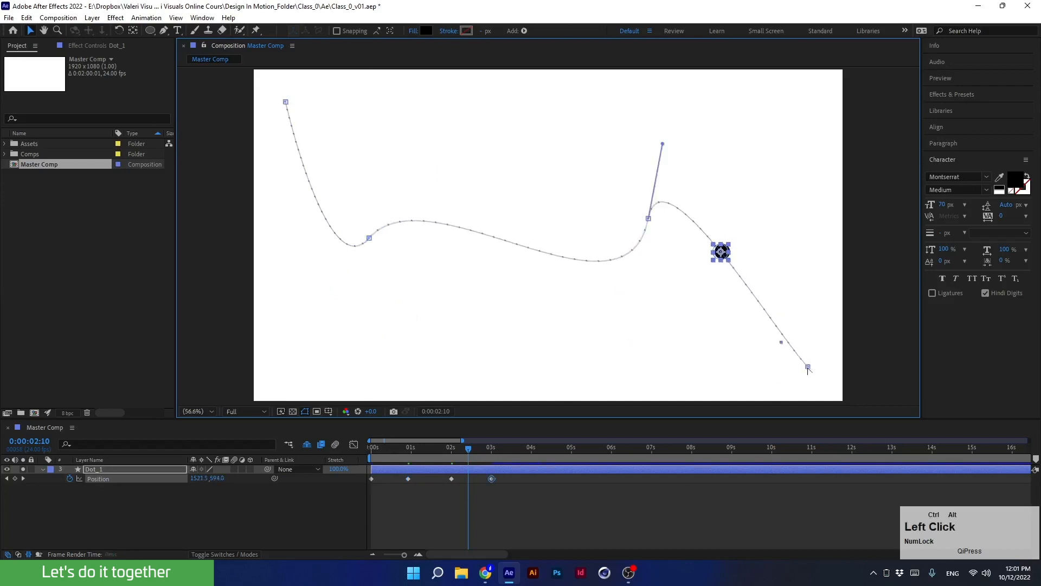
{"action": "left_click_drag", "start_coordinate": [781, 345], "coordinate": [416, 293]}
{"action": "left_click", "coordinate": [370, 239]}
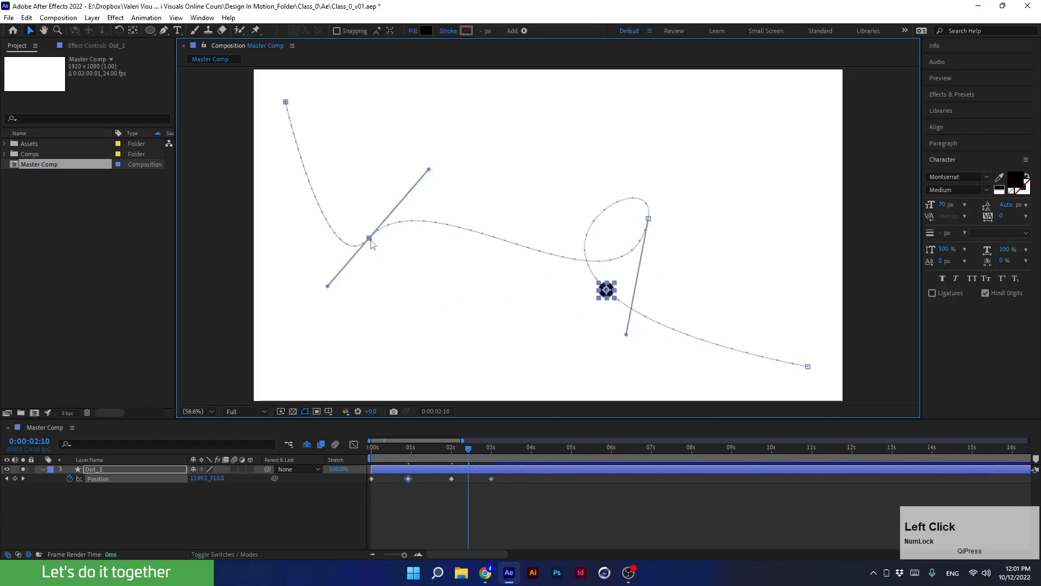
{"action": "left_click", "coordinate": [286, 103], "text": "ctrl+alt"}
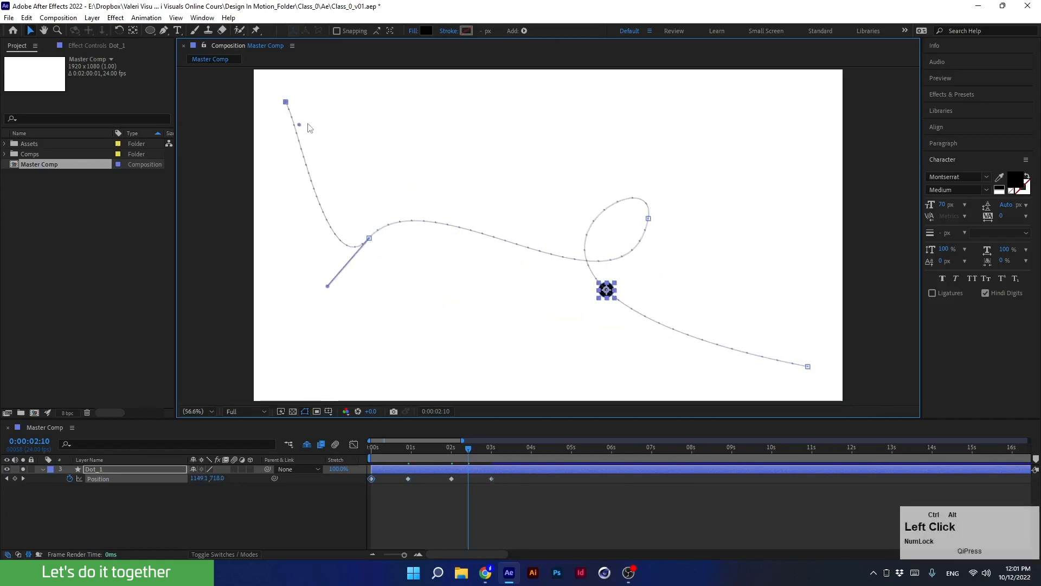
{"action": "left_click_drag", "start_coordinate": [299, 126], "coordinate": [642, 263]}
Preview the dot moving along the looped path from the start.
{"action": "left_click_drag", "start_coordinate": [462, 447], "coordinate": [288, 471]}
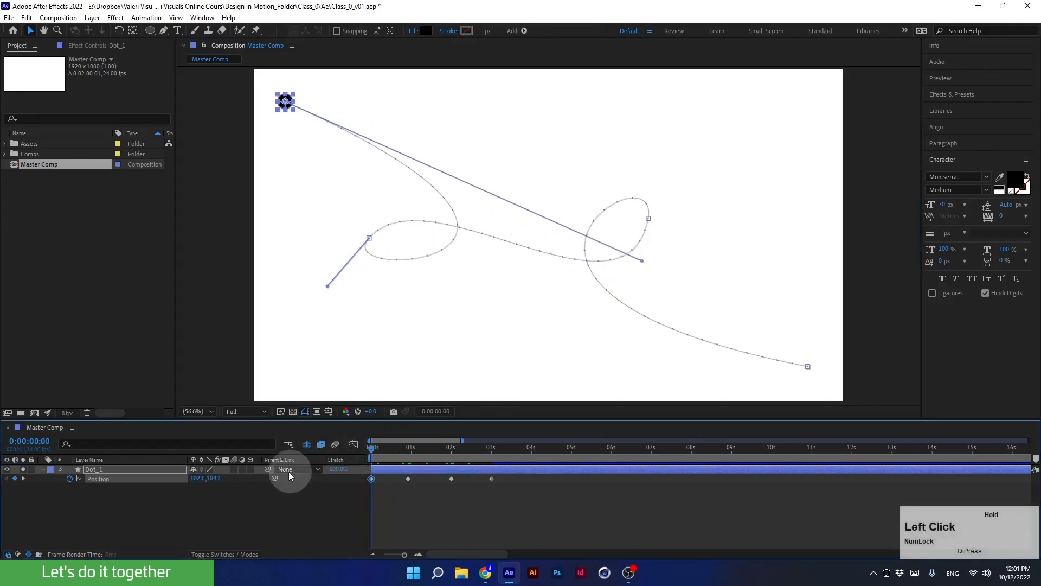
{"action": "key", "text": "space"}
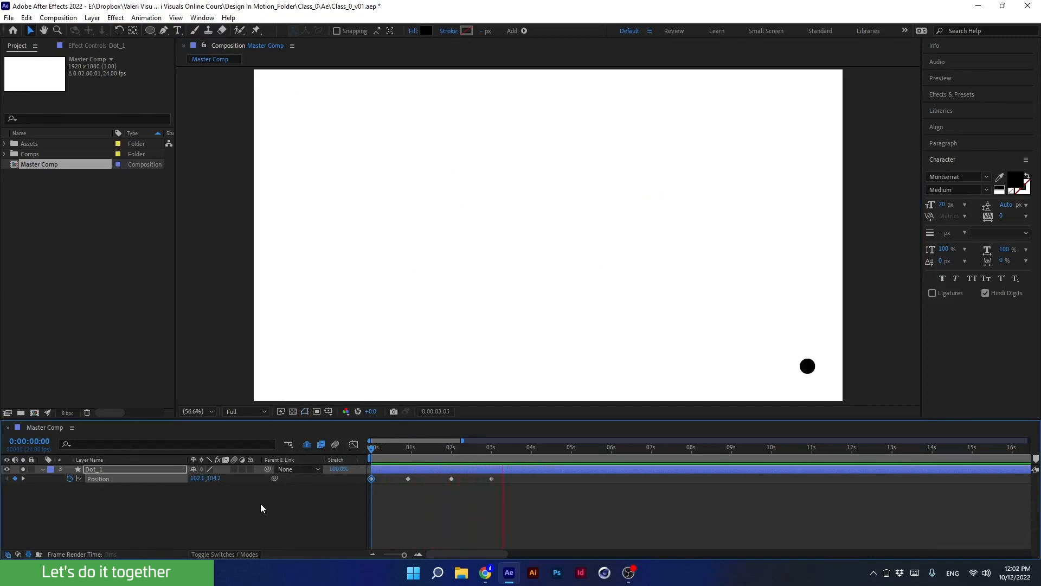
{"action": "key", "text": "space"}
Reposition the keyframe points on the motion path and reshape the start and end handles to refine the loops.
{"action": "left_click_drag", "start_coordinate": [481, 446], "coordinate": [407, 454]}
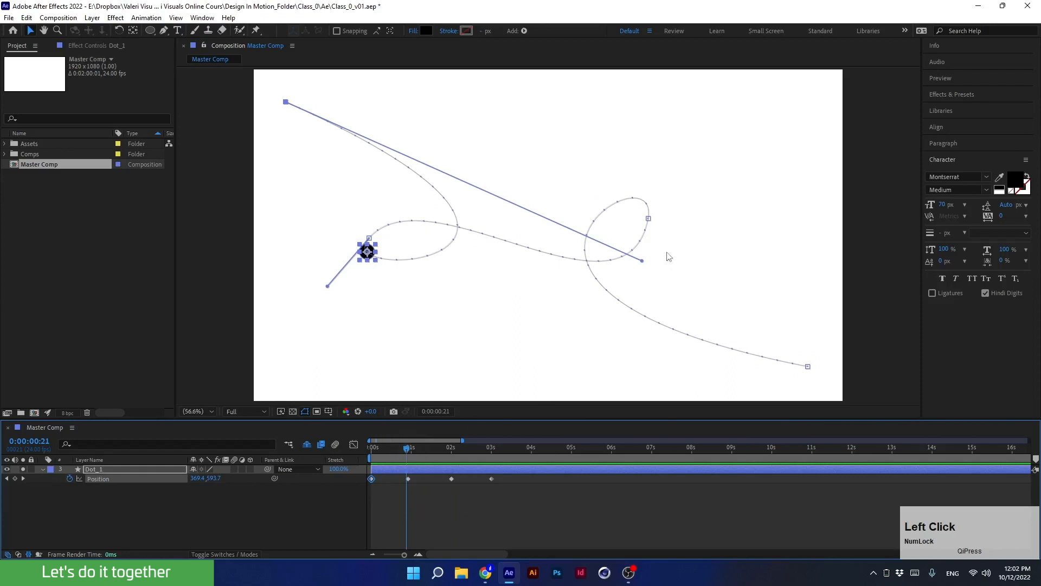
{"action": "left_click_drag", "start_coordinate": [649, 219], "coordinate": [724, 274]}
{"action": "left_click_drag", "start_coordinate": [369, 239], "coordinate": [333, 295]}
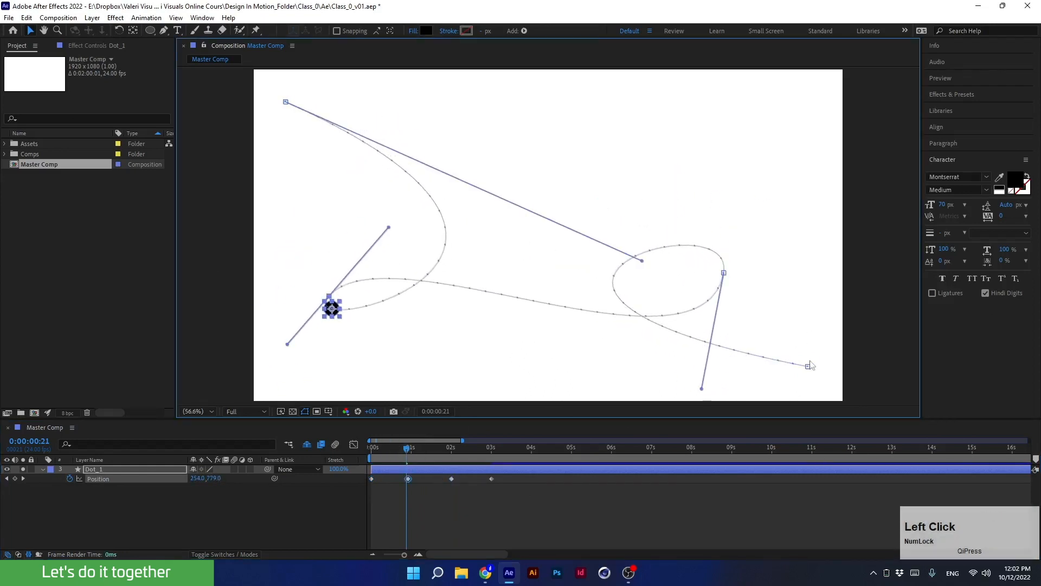
{"action": "left_click_drag", "start_coordinate": [808, 366], "coordinate": [785, 334]}
{"action": "left_click_drag", "start_coordinate": [393, 259], "coordinate": [472, 358]}
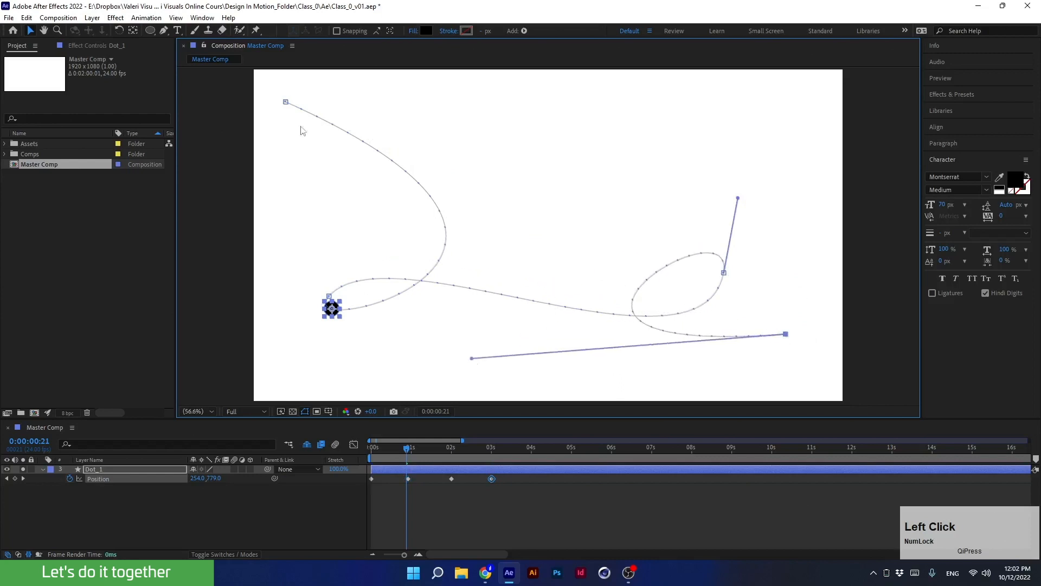
{"action": "left_click", "coordinate": [286, 102]}
{"action": "left_click_drag", "start_coordinate": [646, 266], "coordinate": [562, 354]}
Preview the animation from the beginning.
{"action": "left_click_drag", "start_coordinate": [407, 448], "coordinate": [366, 457]}
{"action": "key", "text": "space"}
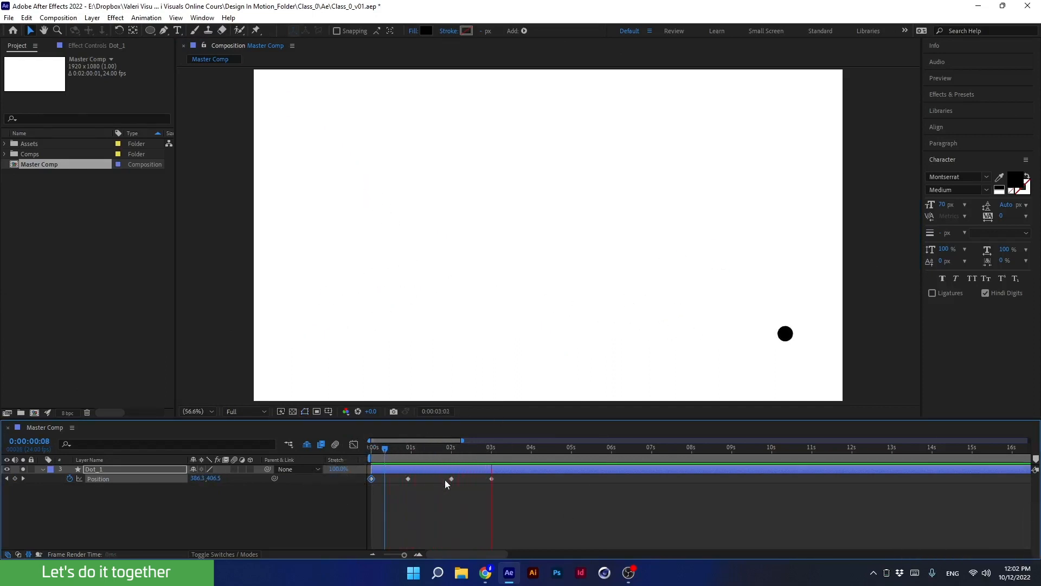
{"action": "key", "text": "space"}
Select all position keyframes and scale their timing down to about one second, then preview the faster motion.
{"action": "left_click", "coordinate": [490, 455]}
{"action": "left_click_drag", "start_coordinate": [490, 458], "coordinate": [466, 459]}
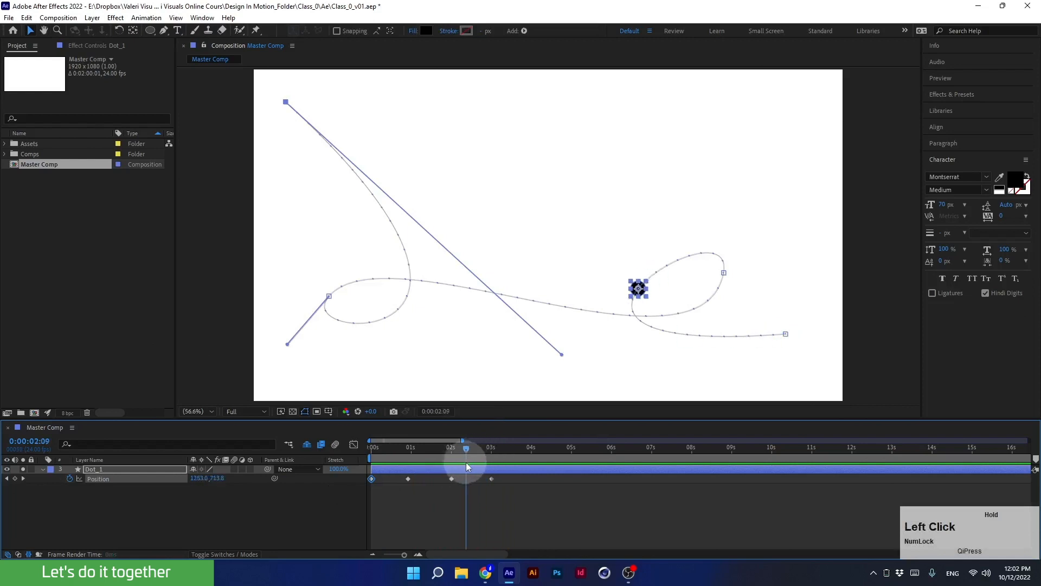
{"action": "left_click_drag", "start_coordinate": [512, 500], "coordinate": [365, 481]}
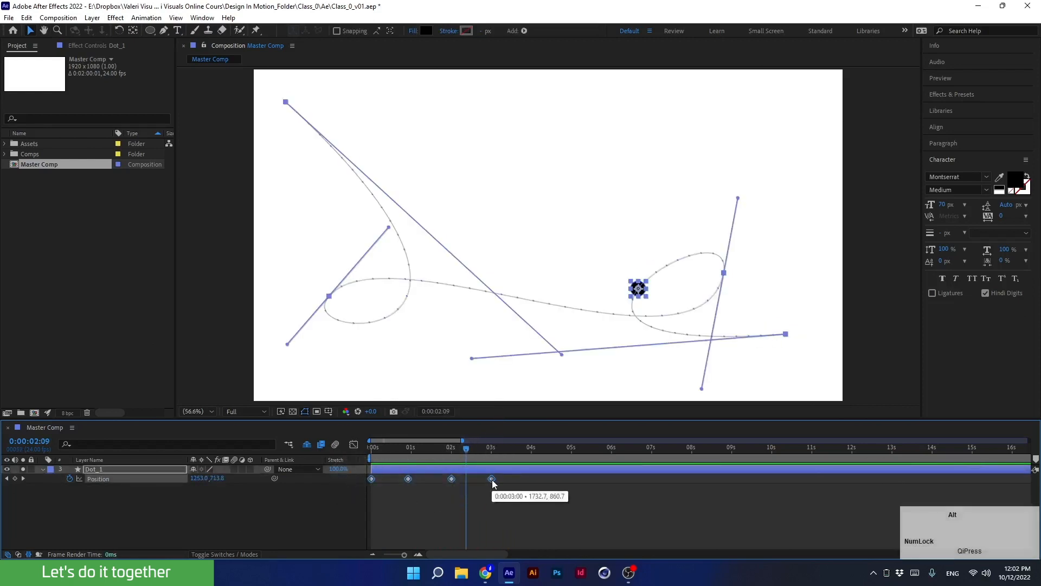
{"action": "left_click_drag", "start_coordinate": [492, 478], "coordinate": [331, 465]}
{"action": "key", "text": "space"}
{"action": "key", "text": "space"}
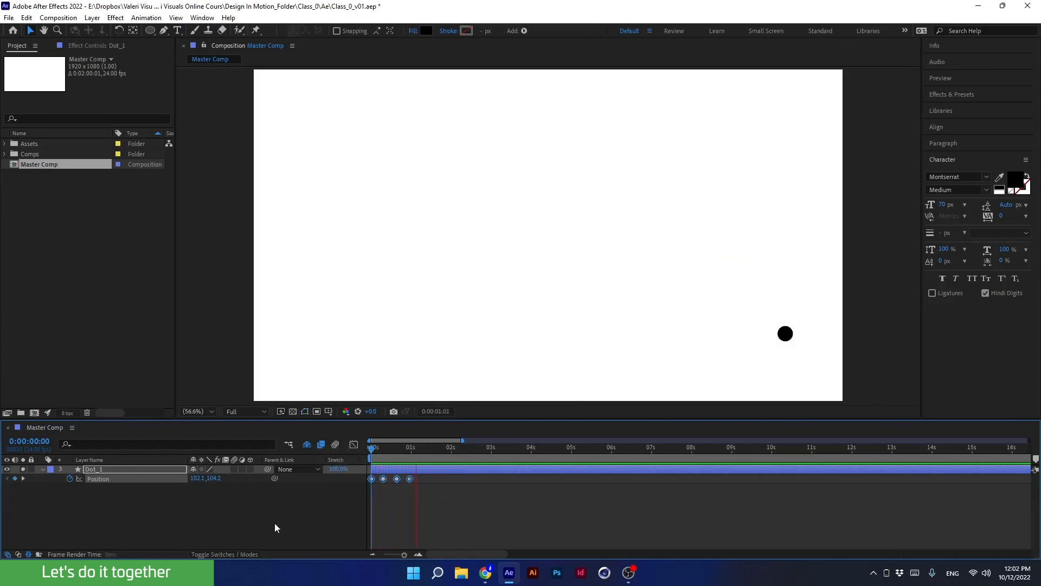
Scale the keyframe timing out to about 8 seconds and preview the slower motion.
{"action": "left_click_drag", "start_coordinate": [410, 480], "coordinate": [694, 473]}
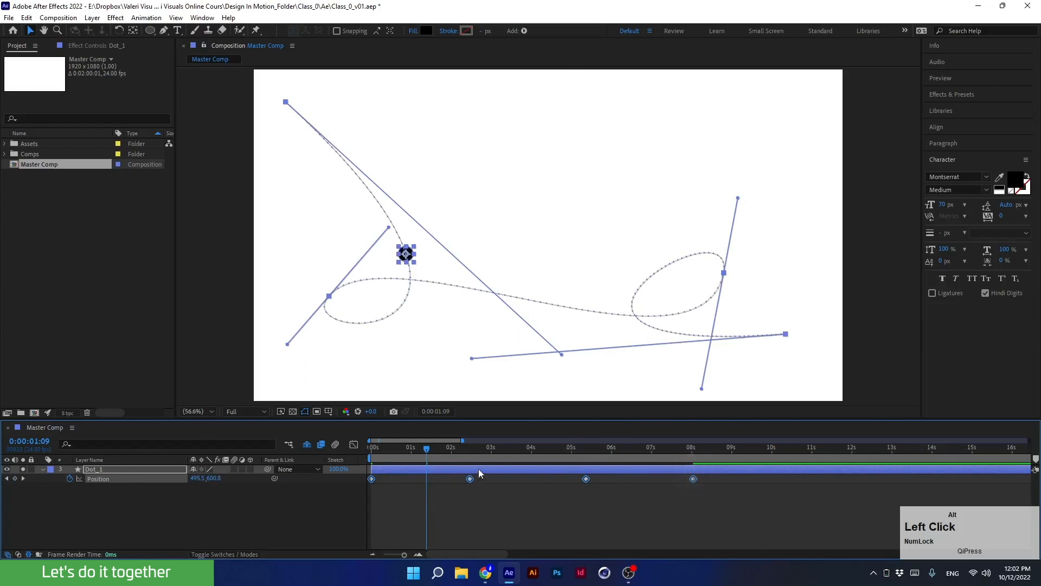
{"action": "left_click_drag", "start_coordinate": [433, 450], "coordinate": [372, 453]}
{"action": "key", "text": "space"}
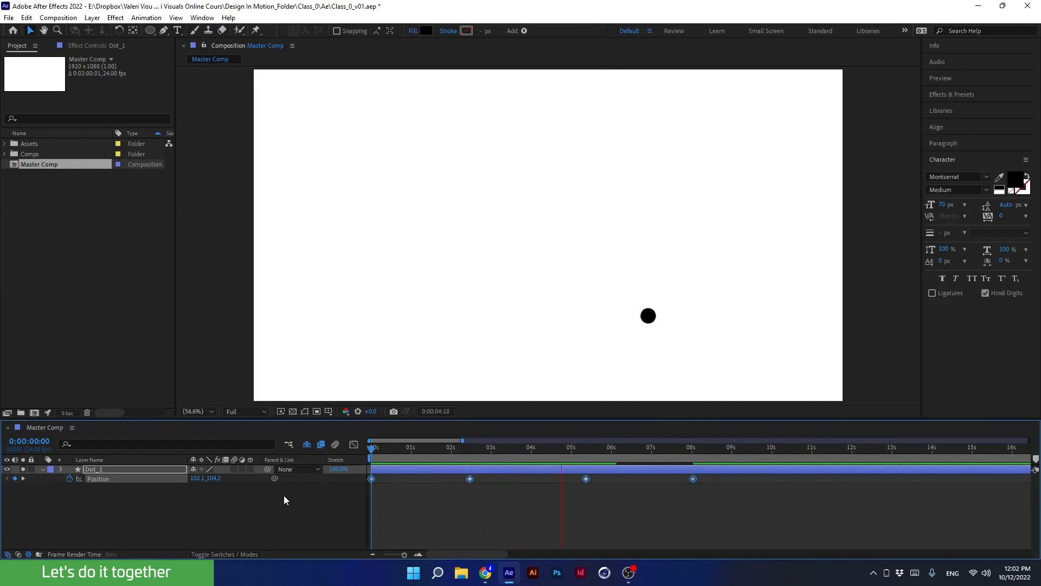
{"action": "key", "text": "space"}
Scale the keyframes back so the last one sits at 3 seconds.
{"action": "left_click_drag", "start_coordinate": [489, 450], "coordinate": [492, 456]}
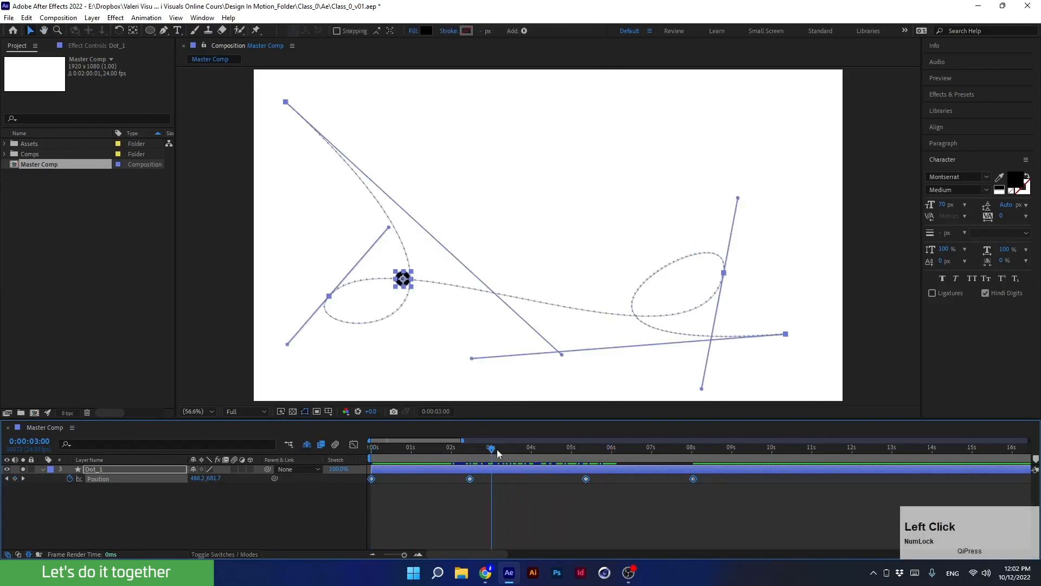
{"action": "left_click_drag", "start_coordinate": [693, 479], "coordinate": [493, 486]}
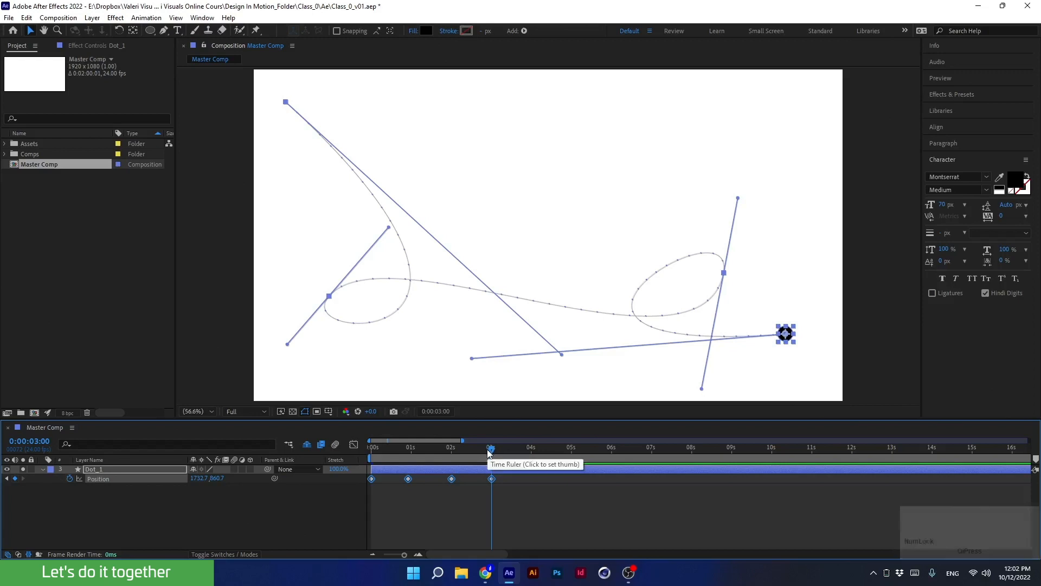
{"action": "left_click_drag", "start_coordinate": [491, 451], "coordinate": [363, 468]}
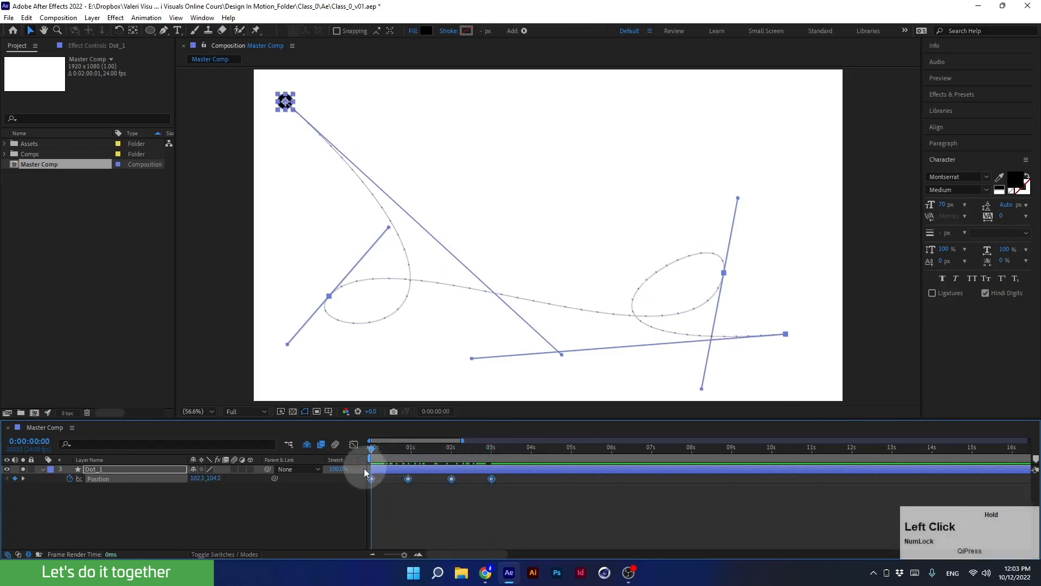
Step forward and backward through the position keyframes to check the dot at each one.
{"action": "key", "text": "k"}
{"action": "key", "text": "k"}
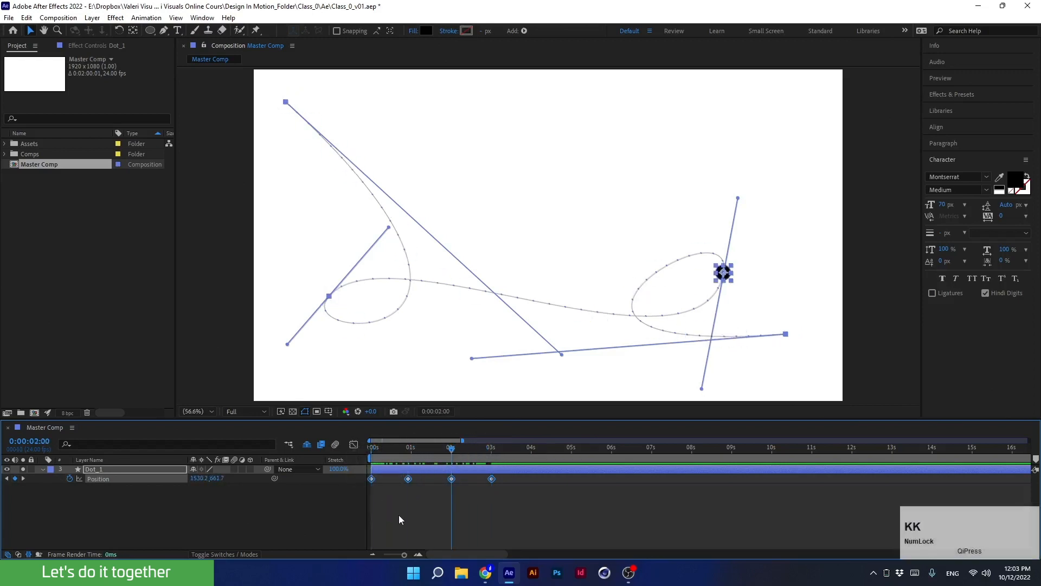
{"action": "key", "text": "k"}
{"action": "key", "text": "j"}
{"action": "key", "text": "j"}
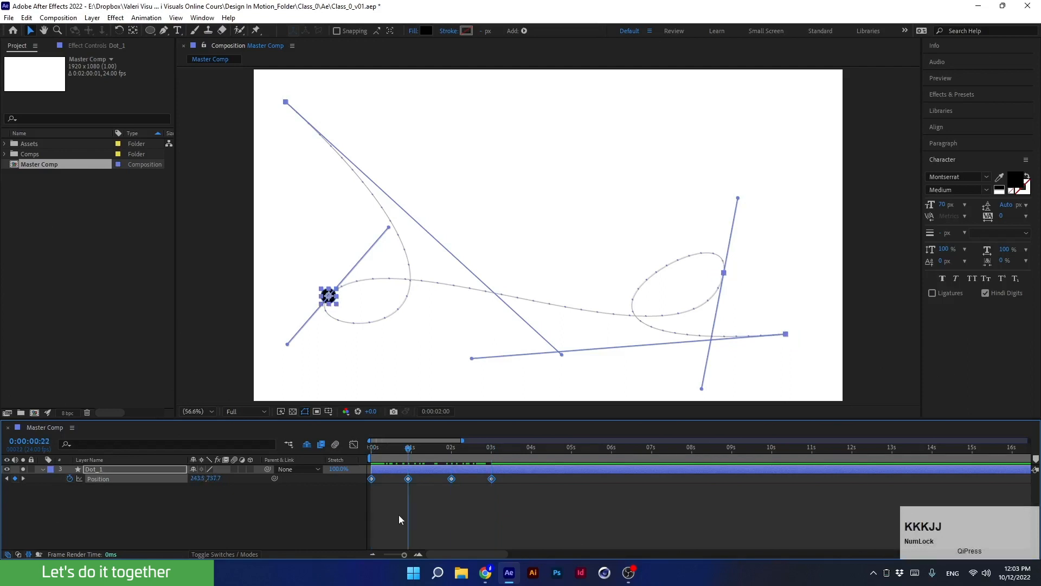
{"action": "key", "text": "j"}
{"action": "key", "text": "k"}
{"action": "key", "text": "k"}
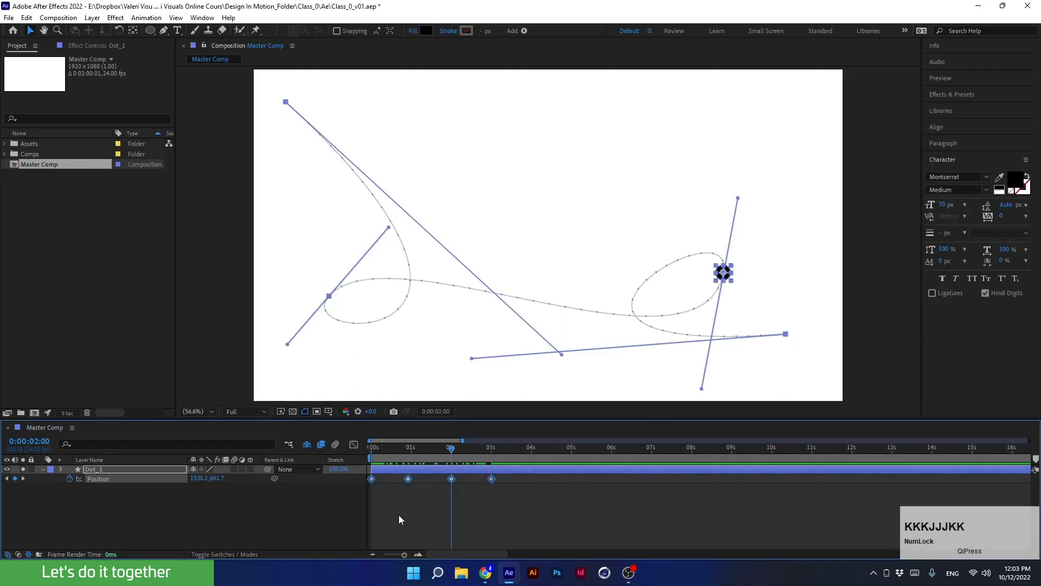
{"action": "key", "text": "j"}
{"action": "key", "text": "k"}
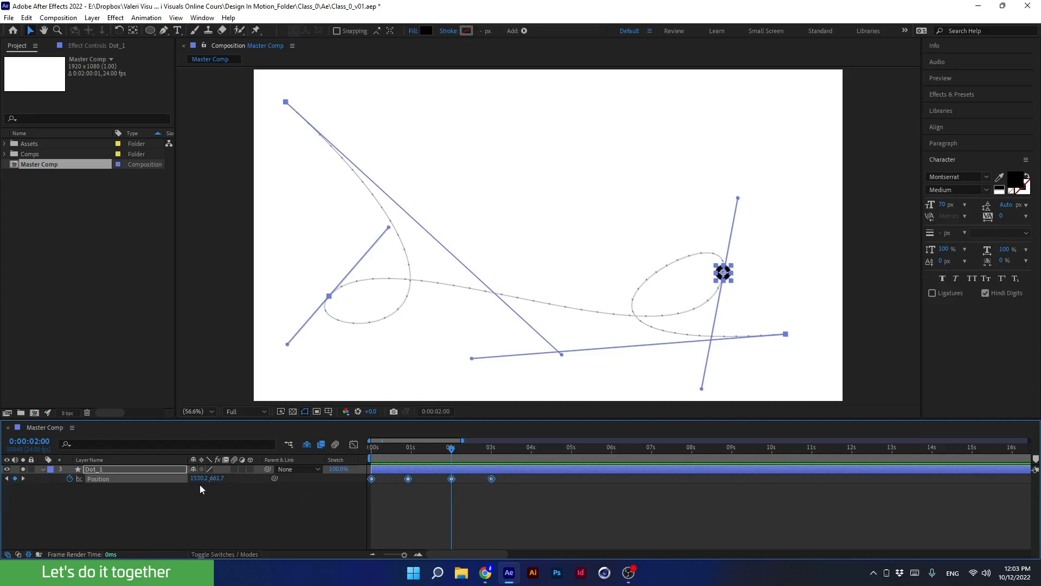
Try scrubbing the dot's position values at 2 seconds, then undo both changes.
{"action": "left_click_drag", "start_coordinate": [197, 478], "coordinate": [209, 479]}
{"action": "left_click_drag", "start_coordinate": [248, 480], "coordinate": [212, 482]}
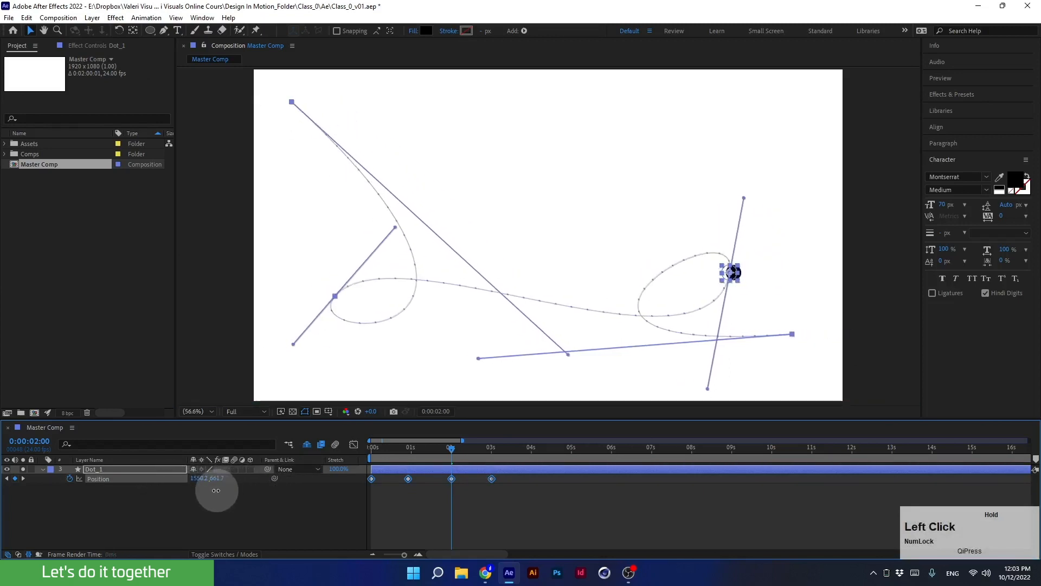
{"action": "key", "text": "ctrl+z"}
{"action": "key", "text": "ctrl+z"}
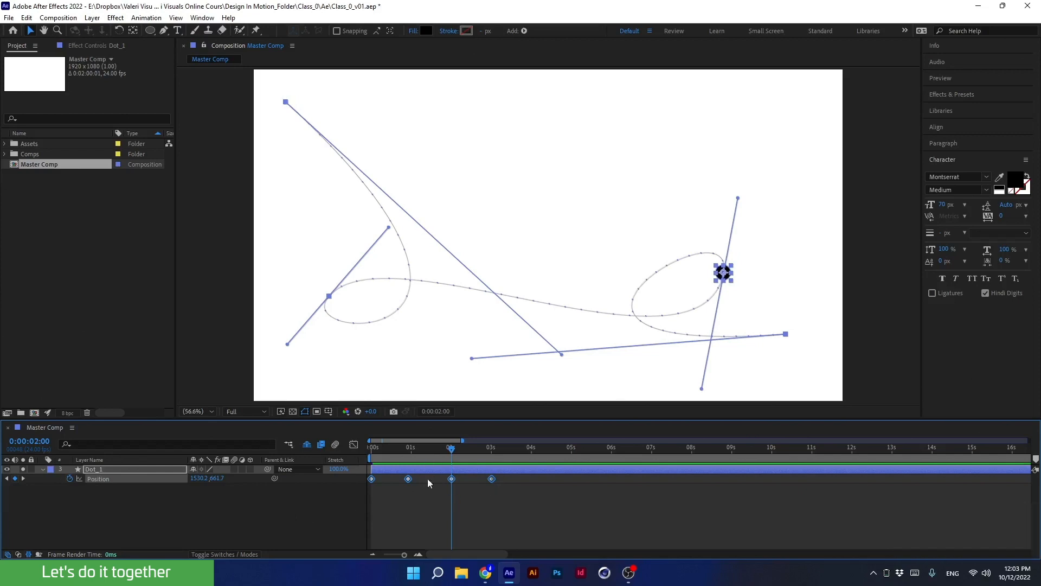
Scrub the position values of the 2-second and 0:22 keyframes to shift those points on the path.
{"action": "left_click_drag", "start_coordinate": [467, 502], "coordinate": [435, 466]}
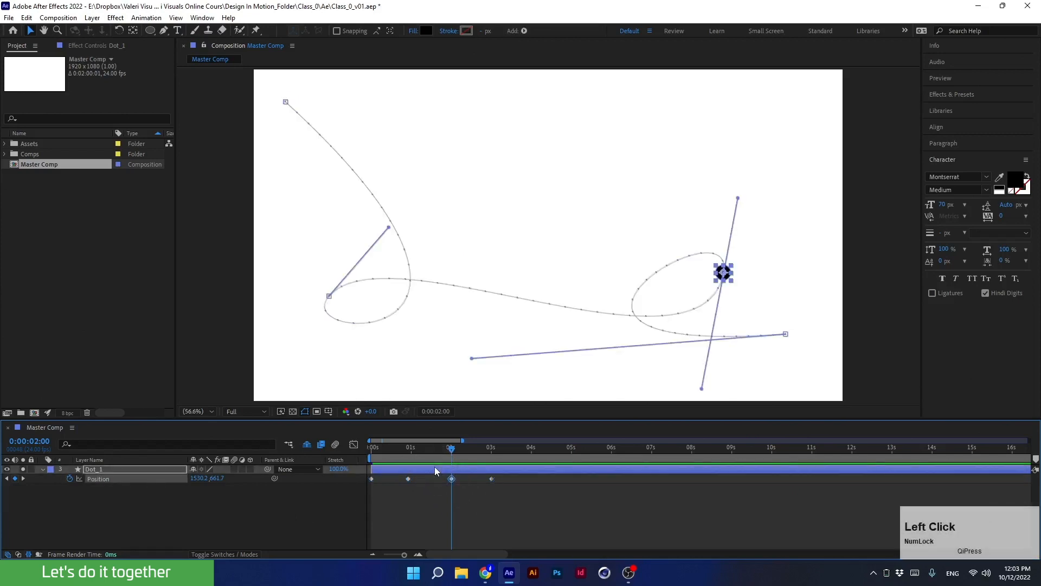
{"action": "left_click_drag", "start_coordinate": [198, 478], "coordinate": [96, 505]}
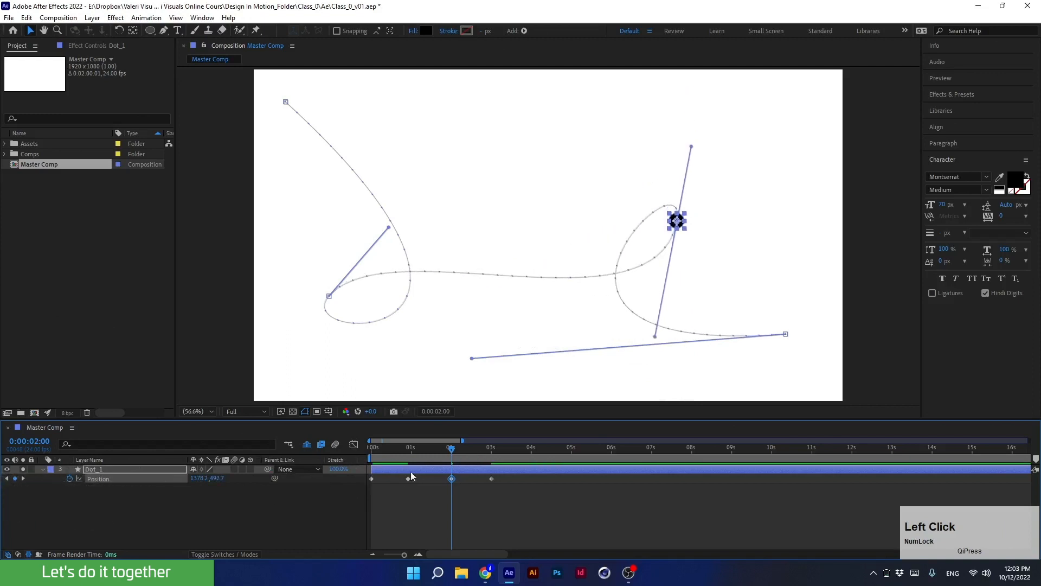
{"action": "left_click", "coordinate": [439, 450]}
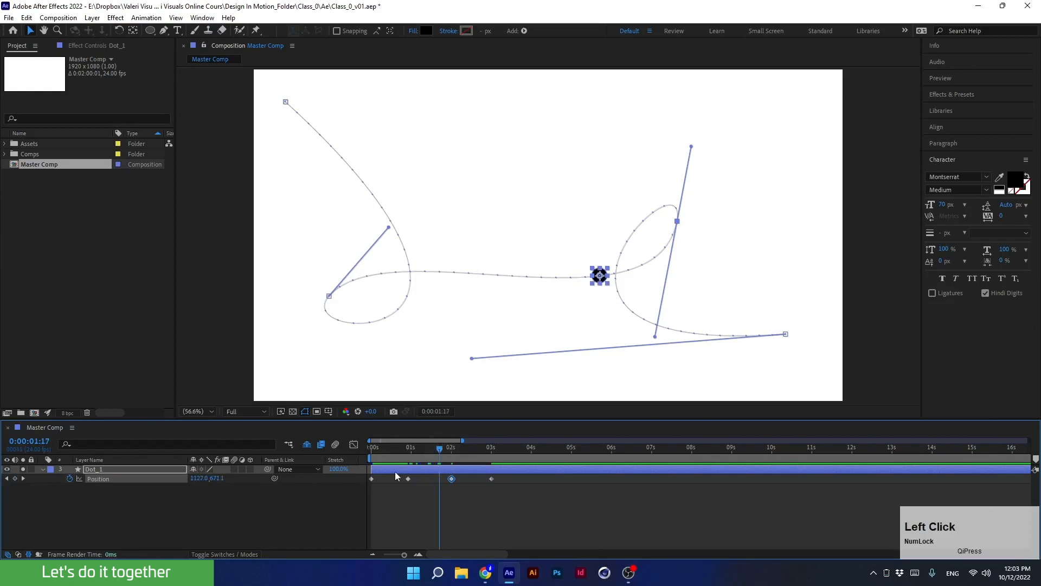
{"action": "key", "text": "j"}
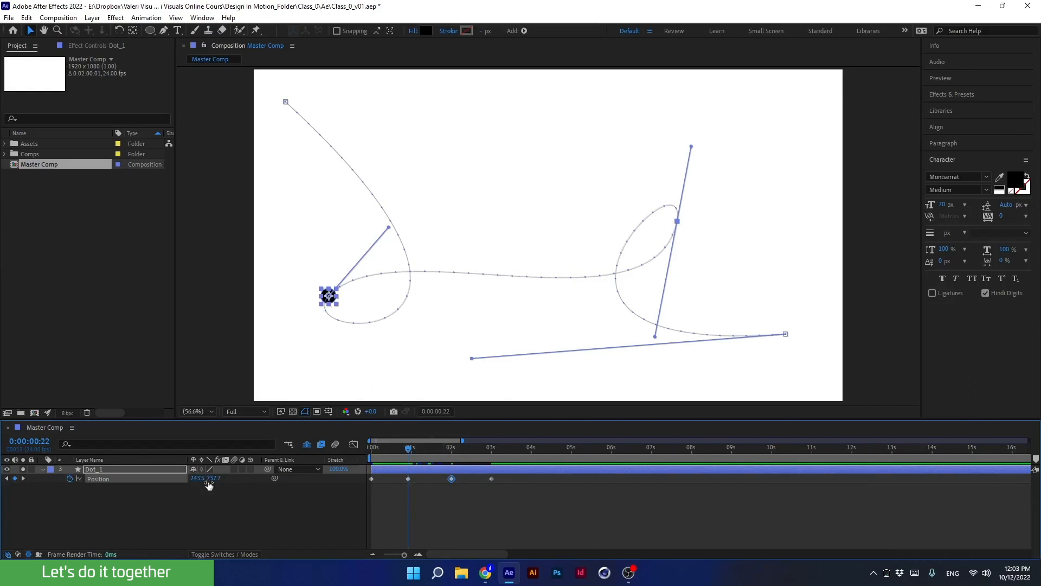
{"action": "left_click_drag", "start_coordinate": [209, 485], "coordinate": [251, 486]}
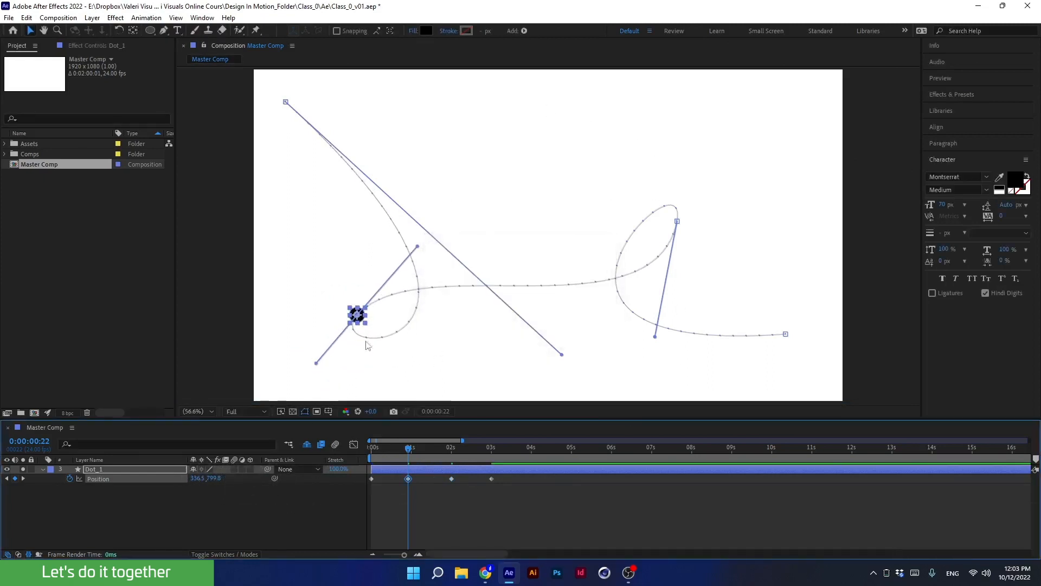
Select all position keyframes and move the whole motion path down and to the right.
{"action": "left_click", "coordinate": [148, 480]}
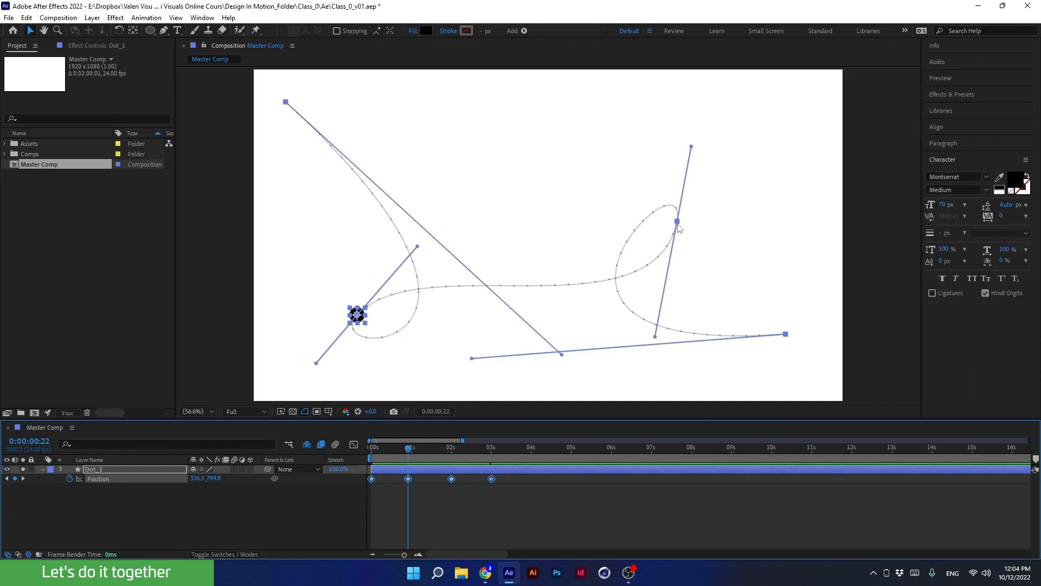
{"action": "left_click_drag", "start_coordinate": [678, 222], "coordinate": [710, 249]}
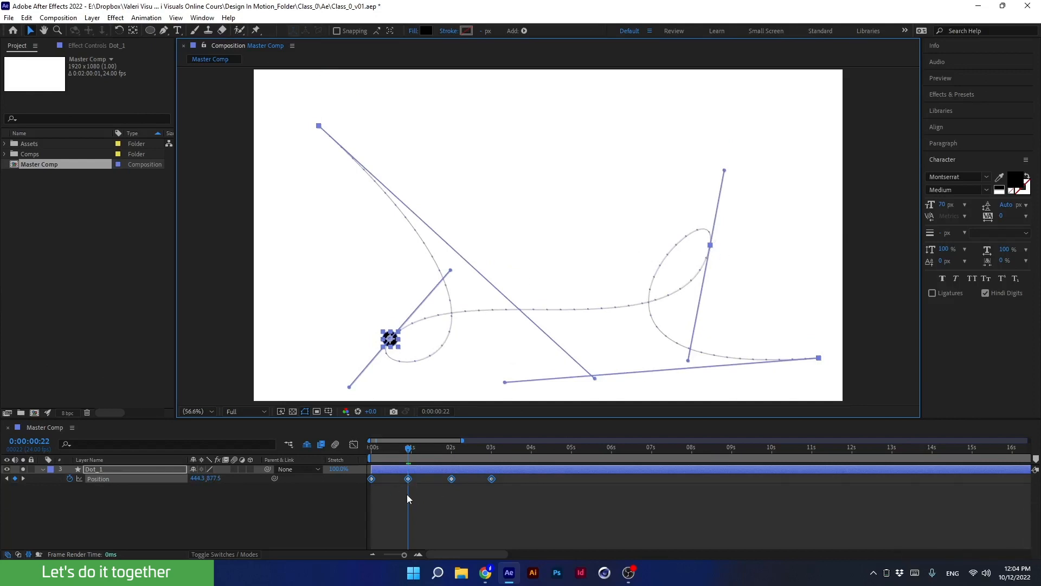
Nudge the selected position keyframes so the whole motion path shifts slightly left and up.
{"action": "key", "text": "Left"}
{"action": "key", "text": "Left"}
{"action": "key", "text": "Left"}
{"action": "key", "text": "Left"}
{"action": "key", "text": "Left"}
{"action": "key", "text": "Left"}
{"action": "key", "text": "Up"}
{"action": "key", "text": "Up"}
{"action": "key", "text": "Up"}
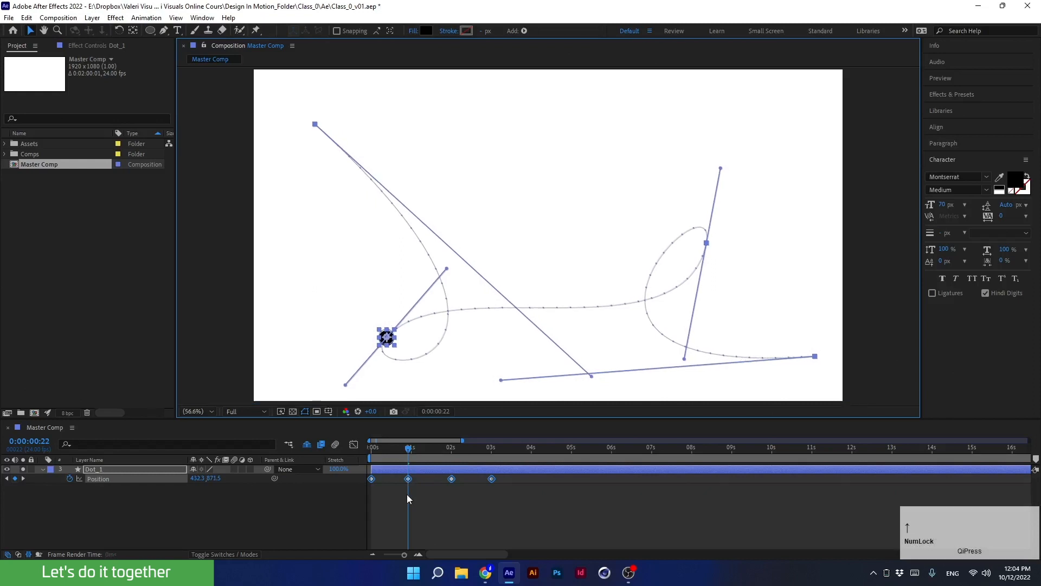
{"action": "key", "text": "Up"}
{"action": "key", "text": "Up"}
{"action": "key", "text": "Up"}
{"action": "key", "text": "Up"}
{"action": "key", "text": "Up"}
{"action": "key", "text": "Up"}
{"action": "key", "text": "Up"}
{"action": "key", "text": "Up"}
{"action": "key", "text": "Up"}
{"action": "key", "text": "Up"}
{"action": "key", "text": "Up"}
{"action": "key", "text": "Up"}
{"action": "key", "text": "Up"}
{"action": "key", "text": "Up"}
{"action": "key", "text": "Up"}
{"action": "key", "text": "Up"}
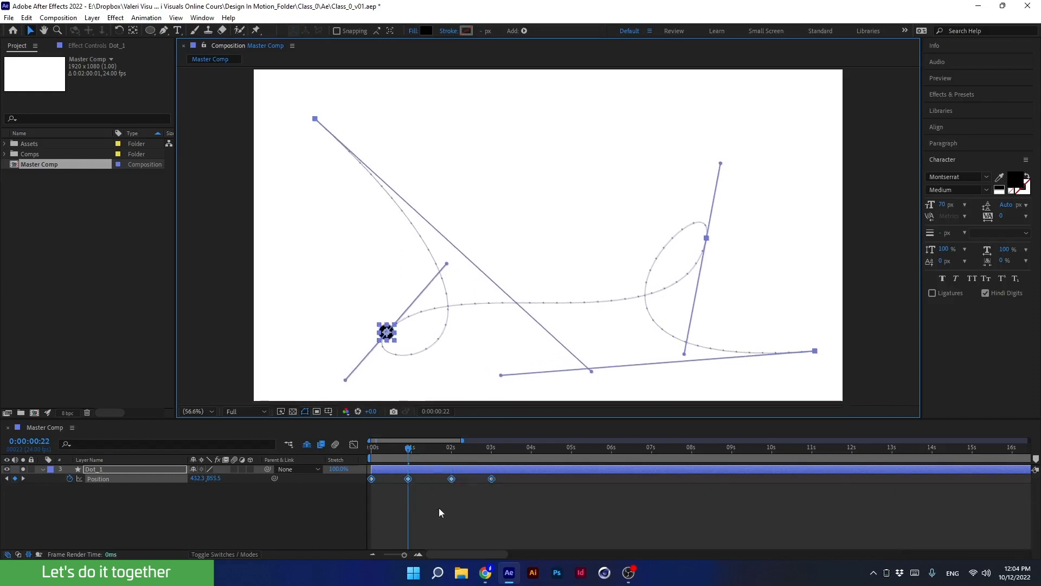
{"action": "key", "text": "shift+Left"}
{"action": "key", "text": "shift+Left"}
{"action": "key", "text": "shift+Left"}
{"action": "key", "text": "shift+Left"}
{"action": "key", "text": "shift+Left"}
{"action": "key", "text": "shift+Left"}
{"action": "key", "text": "shift+Left"}
{"action": "key", "text": "shift+Left"}
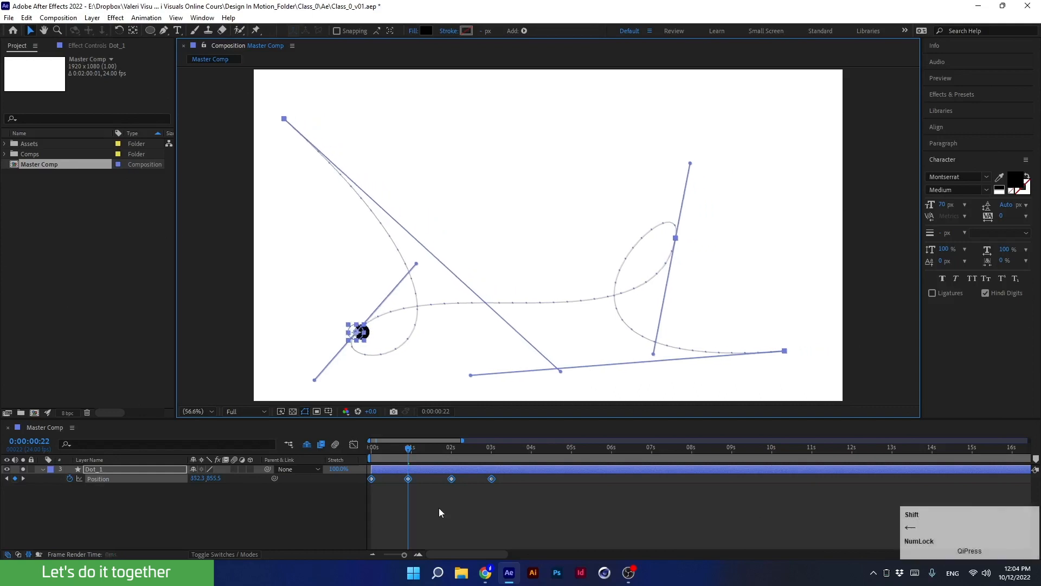
{"action": "key", "text": "shift+Left"}
{"action": "key", "text": "shift+Left"}
{"action": "key", "text": "shift+Left"}
{"action": "key", "text": "shift+Left"}
{"action": "key", "text": "shift+Left"}
{"action": "key", "text": "shift+Left"}
{"action": "key", "text": "shift+Right"}
{"action": "key", "text": "shift+Right"}
{"action": "key", "text": "shift+Right"}
{"action": "key", "text": "shift+Right"}
{"action": "key", "text": "shift+Right"}
{"action": "key", "text": "shift+Right"}
{"action": "key", "text": "shift+Right"}
{"action": "key", "text": "shift+Right"}
{"action": "key", "text": "shift+Right"}
{"action": "key", "text": "shift+Right"}
{"action": "key", "text": "shift+Right"}
{"action": "key", "text": "shift+Right"}
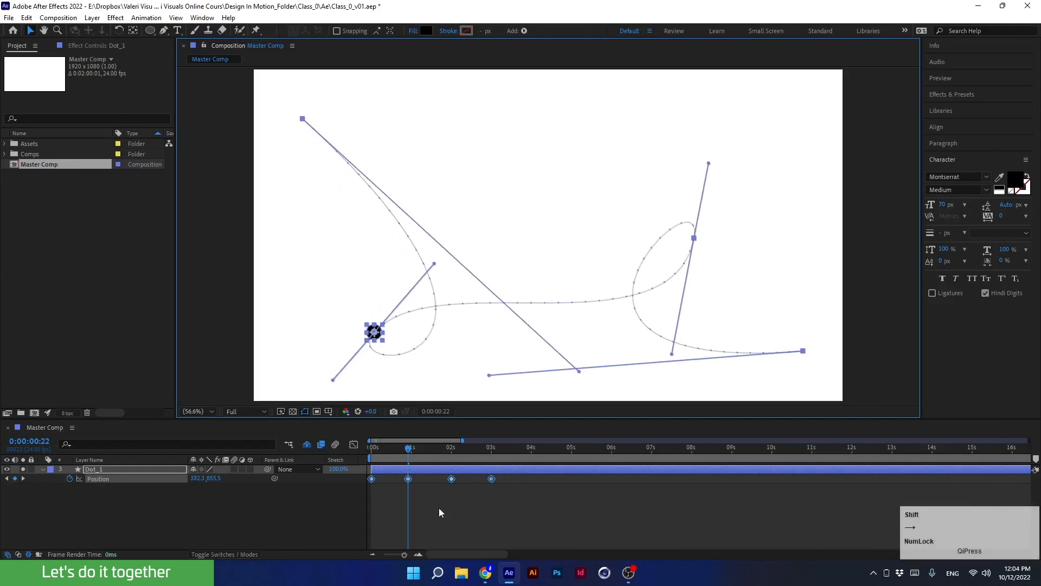
{"action": "key", "text": "shift+Right"}
{"action": "key", "text": "shift+Right"}
{"action": "key", "text": "shift+Right"}
{"action": "key", "text": "shift+Right"}
{"action": "key", "text": "shift+Right"}
{"action": "key", "text": "shift+Right"}
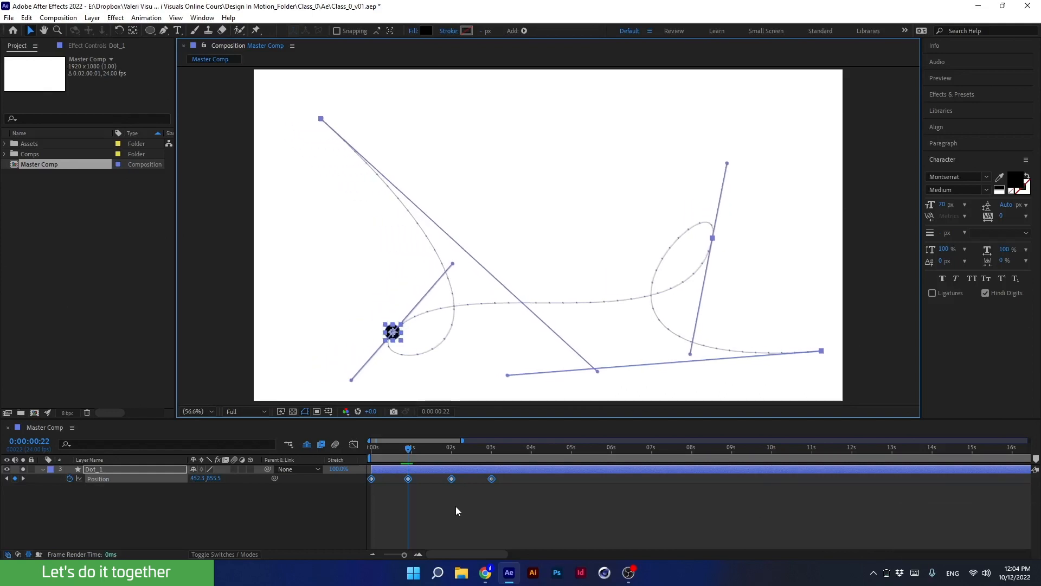
Delete the two middle position keyframes on the path, leaving only the start and end points.
{"action": "left_click_drag", "start_coordinate": [408, 448], "coordinate": [357, 452]}
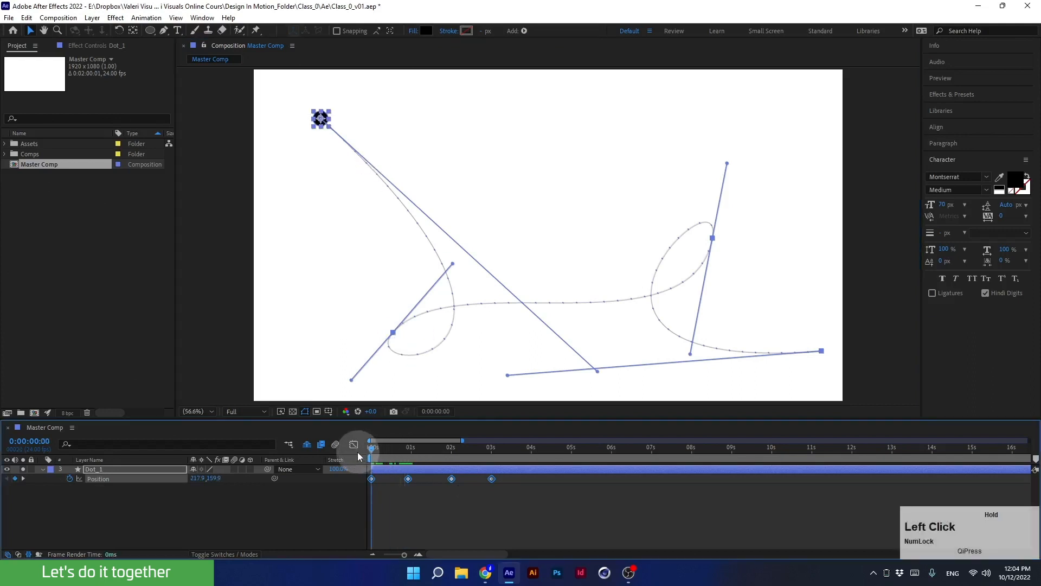
{"action": "left_click_drag", "start_coordinate": [465, 506], "coordinate": [402, 473]}
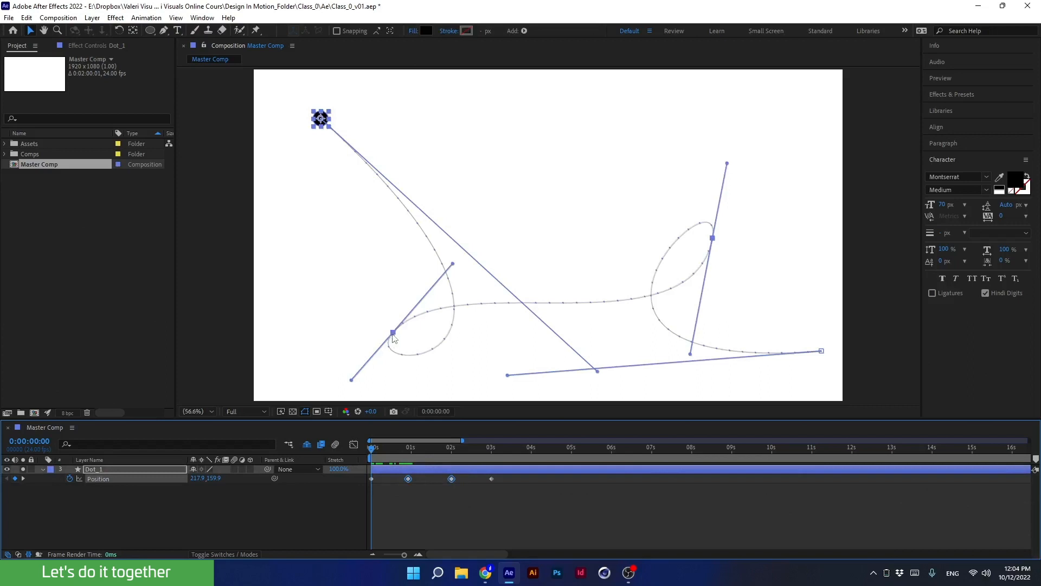
{"action": "left_click", "coordinate": [251, 511]}
{"action": "left_click", "coordinate": [152, 478]}
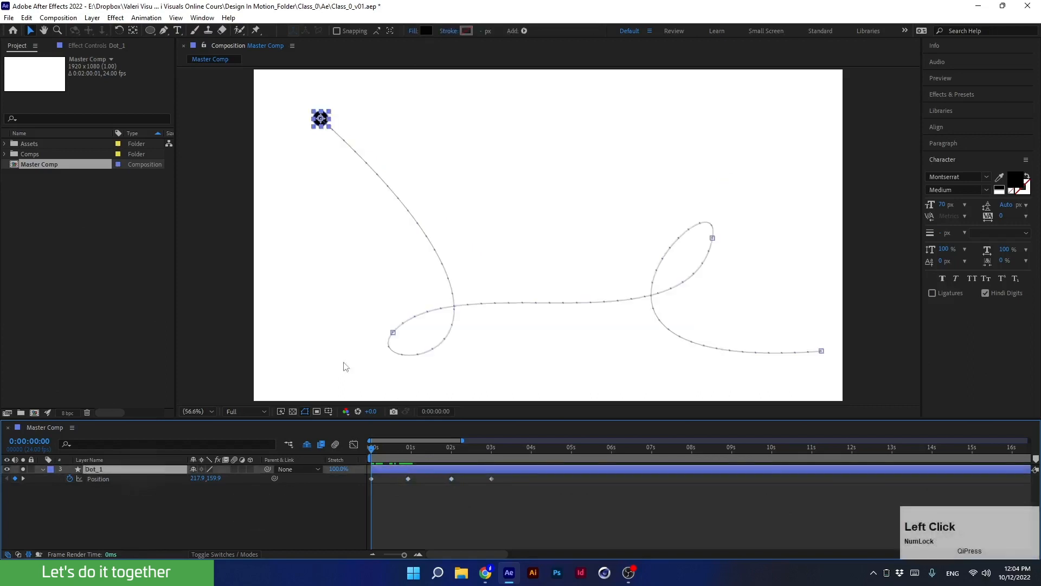
{"action": "left_click", "coordinate": [393, 333]}
{"action": "key", "text": "Delete"}
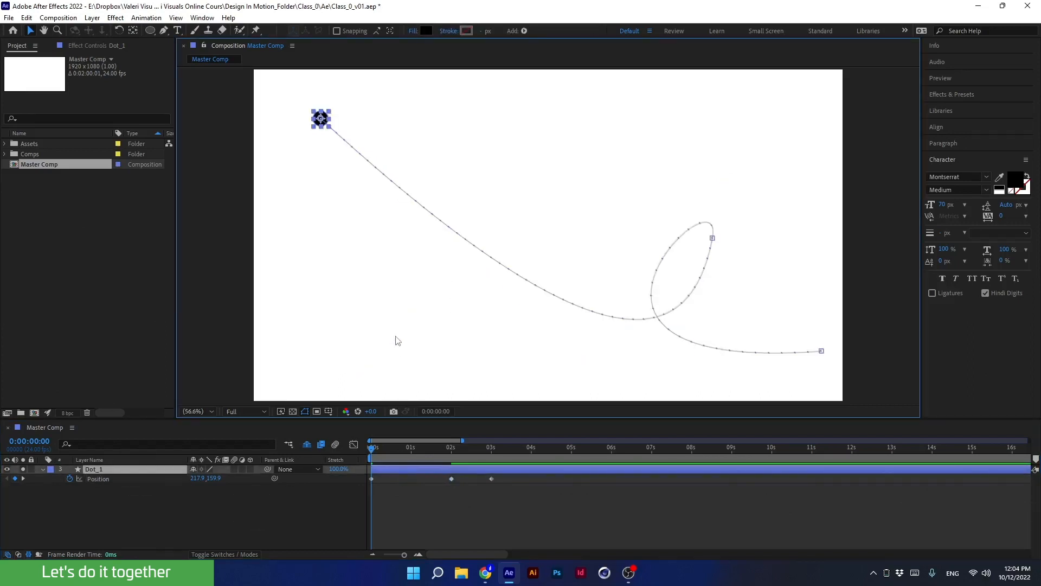
{"action": "left_click", "coordinate": [712, 239]}
{"action": "key", "text": "Delete"}
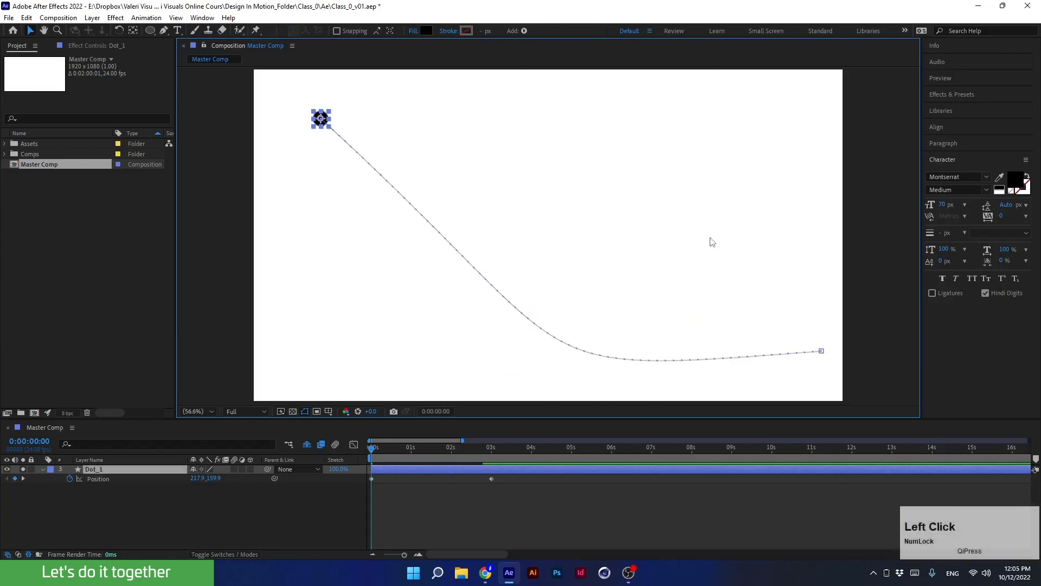
Place the start and end keyframes at the frame's left and right edges on its centre line and remove their Bezier handles.
{"action": "left_click_drag", "start_coordinate": [373, 444], "coordinate": [422, 452]}
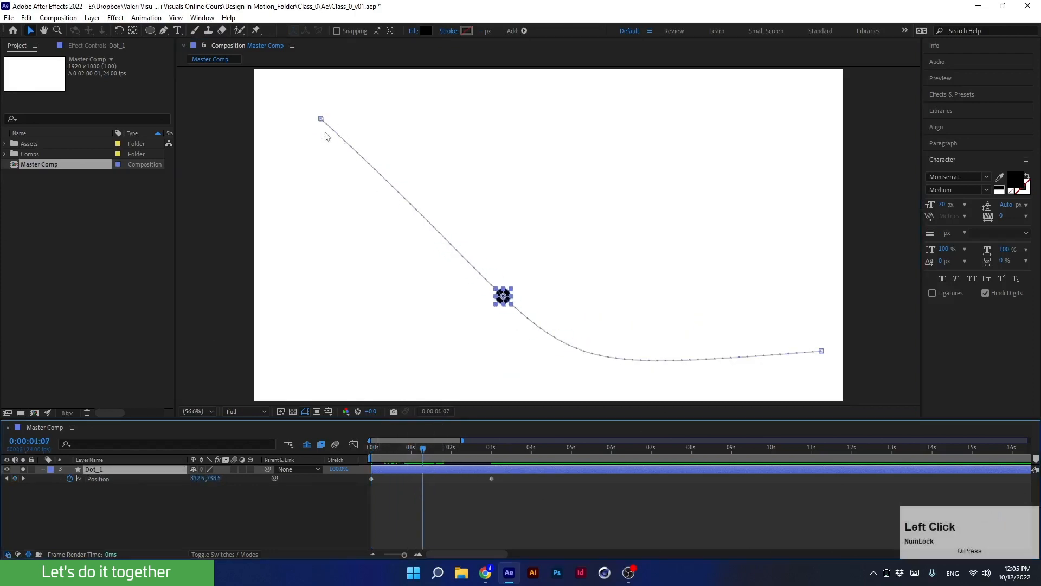
{"action": "left_click_drag", "start_coordinate": [321, 118], "coordinate": [286, 235]}
{"action": "key", "text": "apostrophe"}
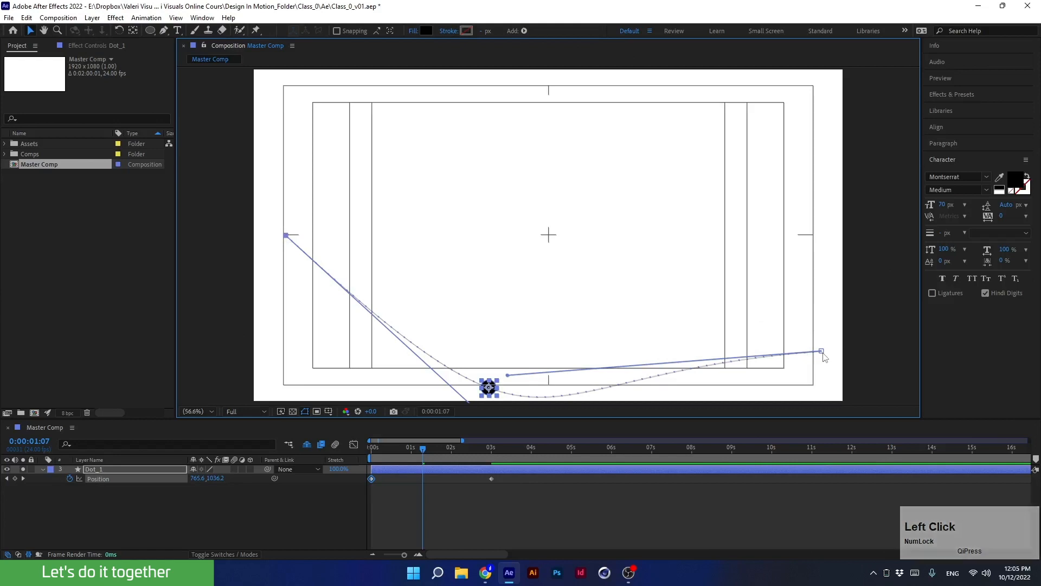
{"action": "left_click_drag", "start_coordinate": [822, 353], "coordinate": [814, 238]}
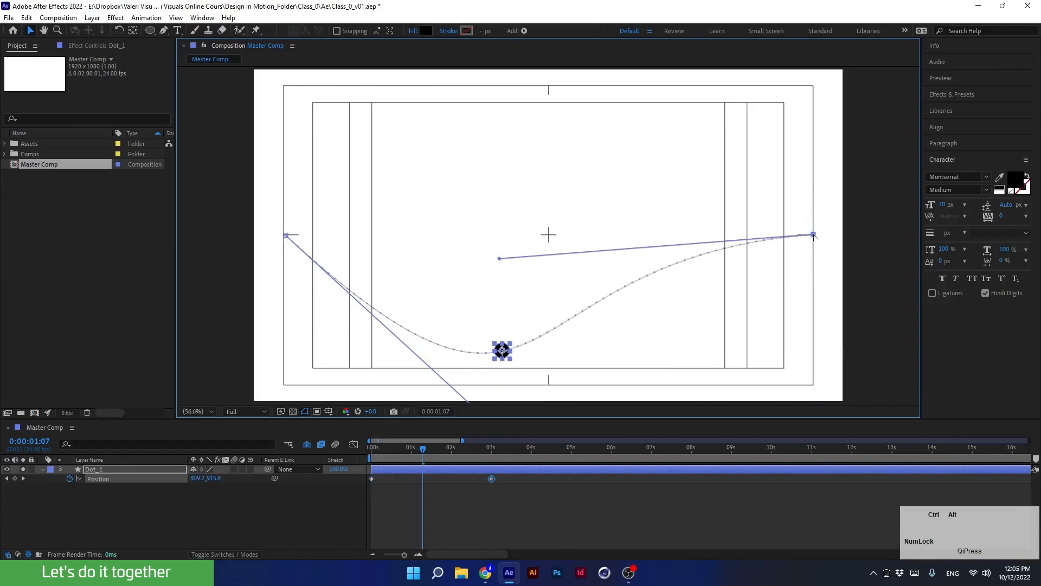
{"action": "left_click", "coordinate": [814, 235], "text": "ctrl+alt"}
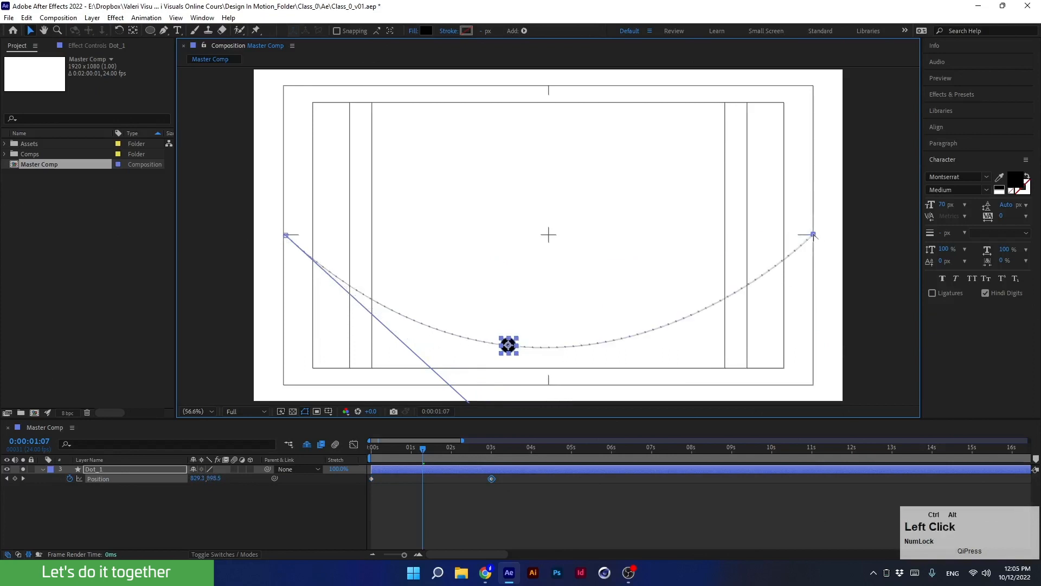
{"action": "left_click", "coordinate": [285, 235], "text": "ctrl+alt"}
Play back the straight-line animation from the start and hide the safe-area guides.
{"action": "left_click", "coordinate": [393, 452]}
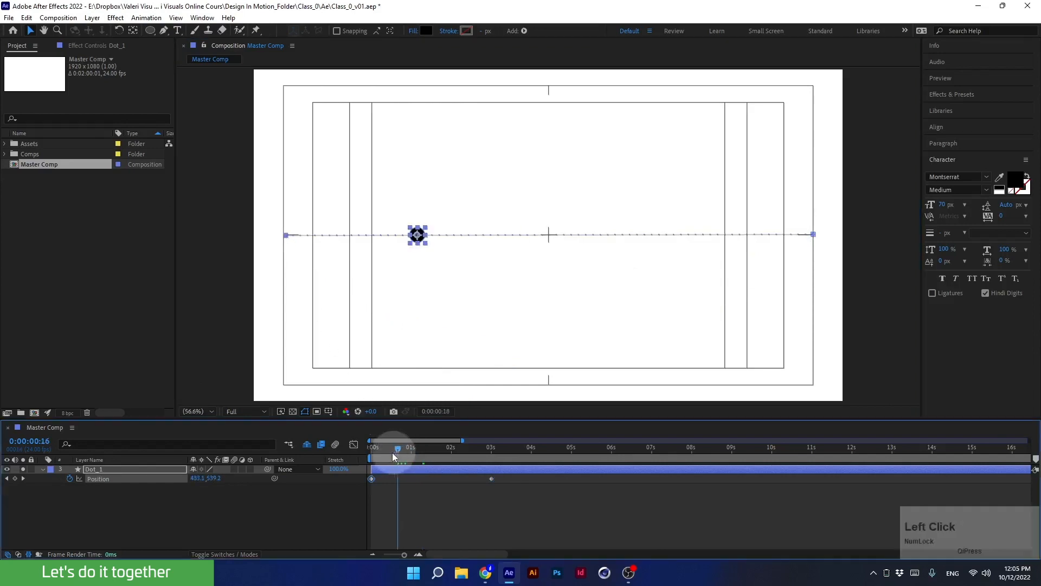
{"action": "left_click_drag", "start_coordinate": [392, 453], "coordinate": [332, 457]}
{"action": "key", "text": "space"}
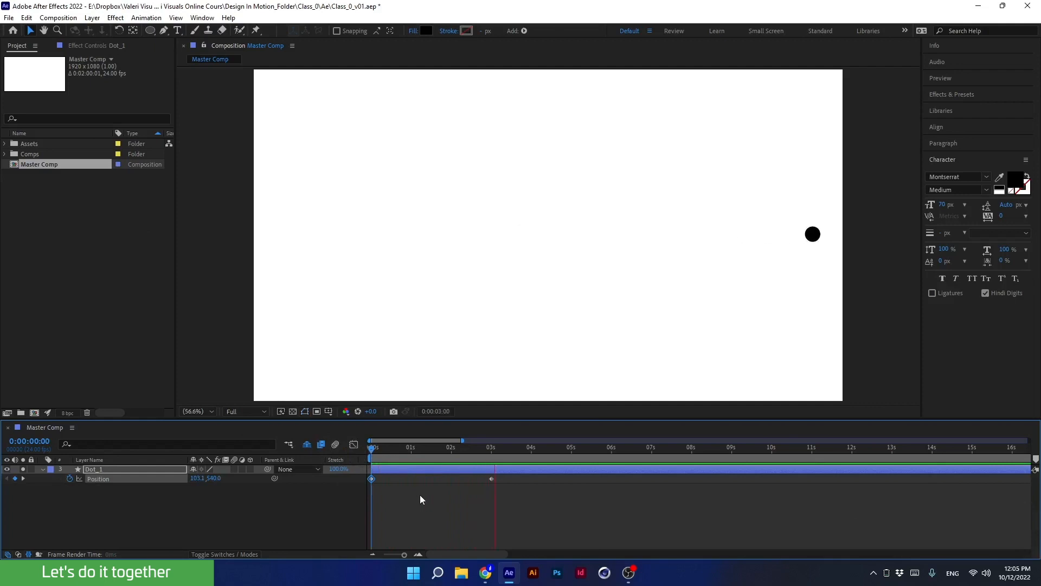
{"action": "left_click_drag", "start_coordinate": [470, 448], "coordinate": [338, 457]}
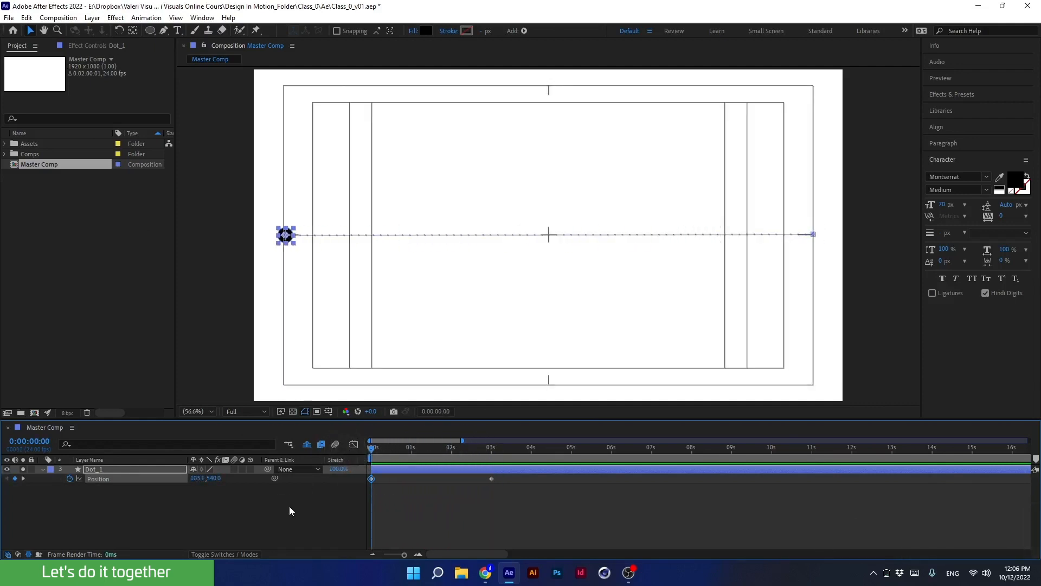
{"action": "key", "text": "apostrophe"}
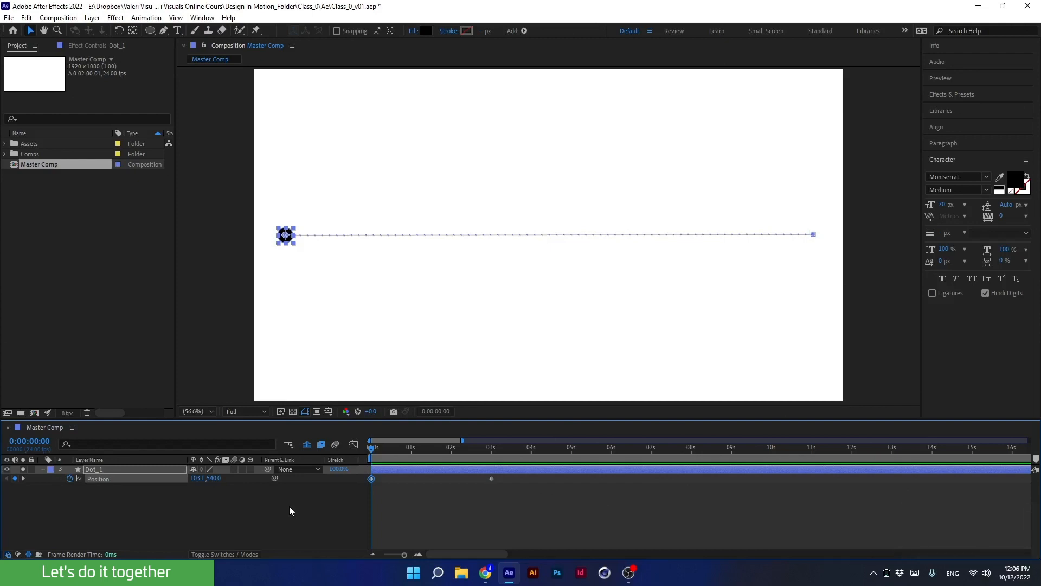
Pull Bezier handles out of the start and end points to bend the path into an S-shaped wave.
{"action": "left_click_drag", "start_coordinate": [374, 449], "coordinate": [431, 453]}
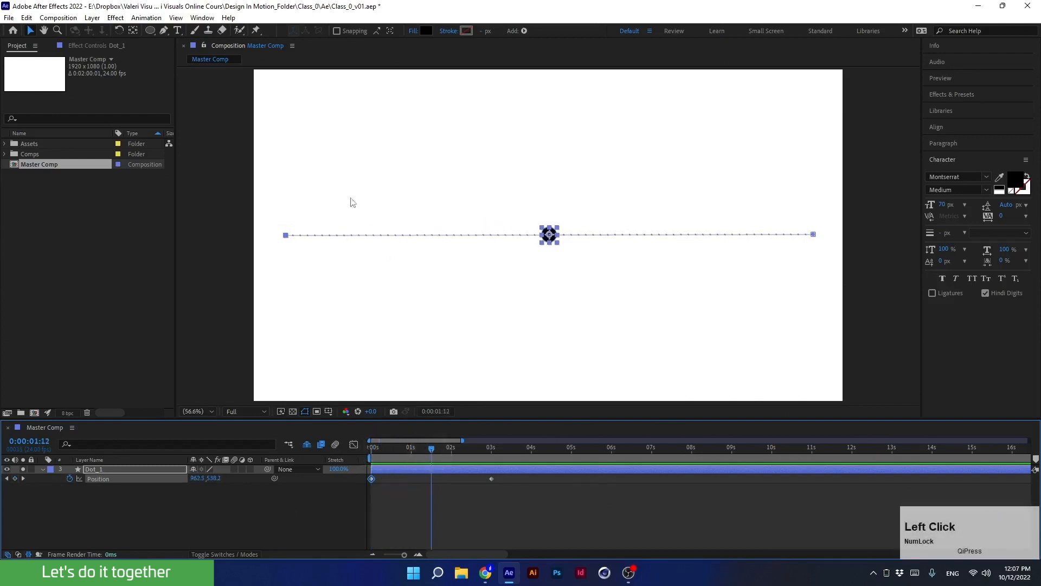
{"action": "left_click", "coordinate": [286, 236], "text": "ctrl+alt"}
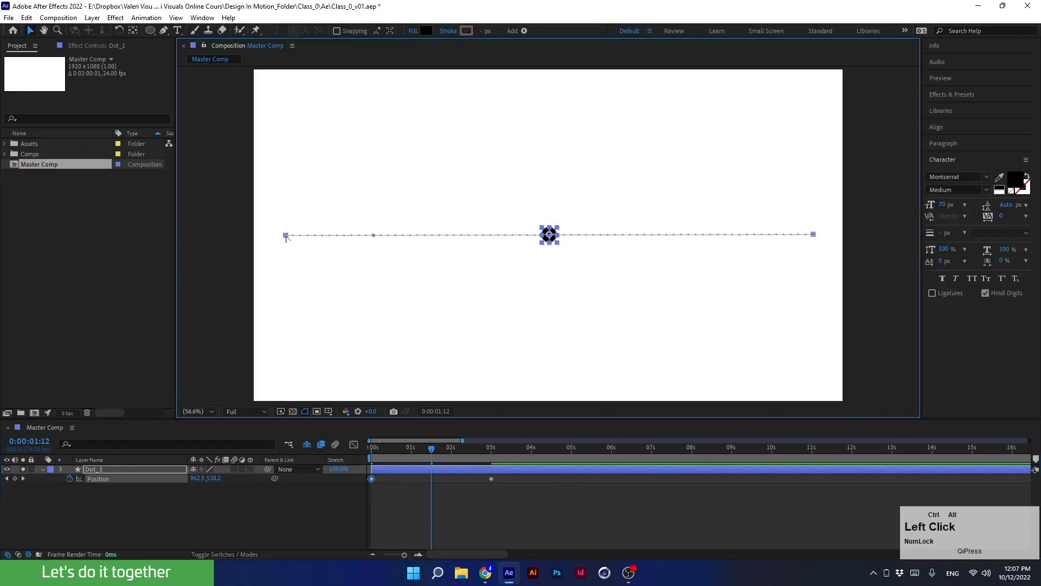
{"action": "left_click_drag", "start_coordinate": [373, 235], "coordinate": [417, 336]}
{"action": "left_click", "coordinate": [814, 234], "text": "ctrl+alt"}
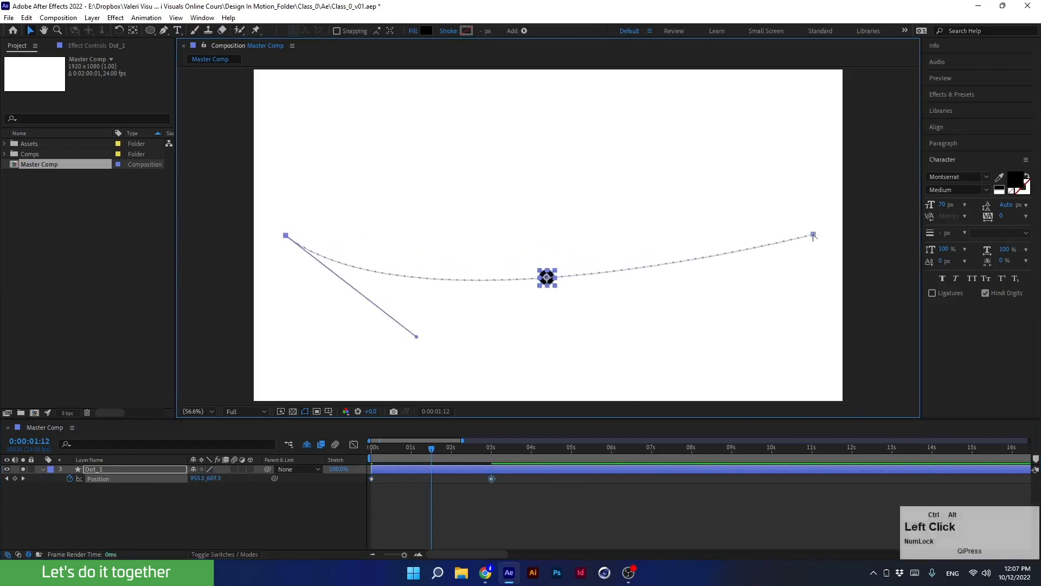
{"action": "left_click_drag", "start_coordinate": [728, 234], "coordinate": [632, 87]}
{"action": "left_click_drag", "start_coordinate": [416, 337], "coordinate": [434, 377]}
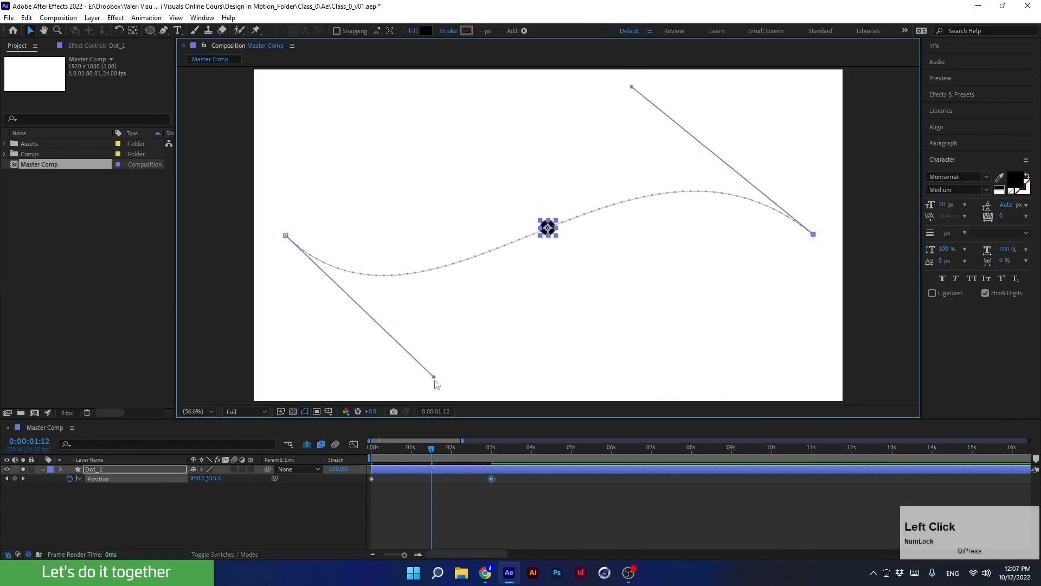
Preview the S-curve animation from the beginning of the timeline.
{"action": "left_click_drag", "start_coordinate": [431, 450], "coordinate": [359, 457]}
{"action": "key", "text": "space"}
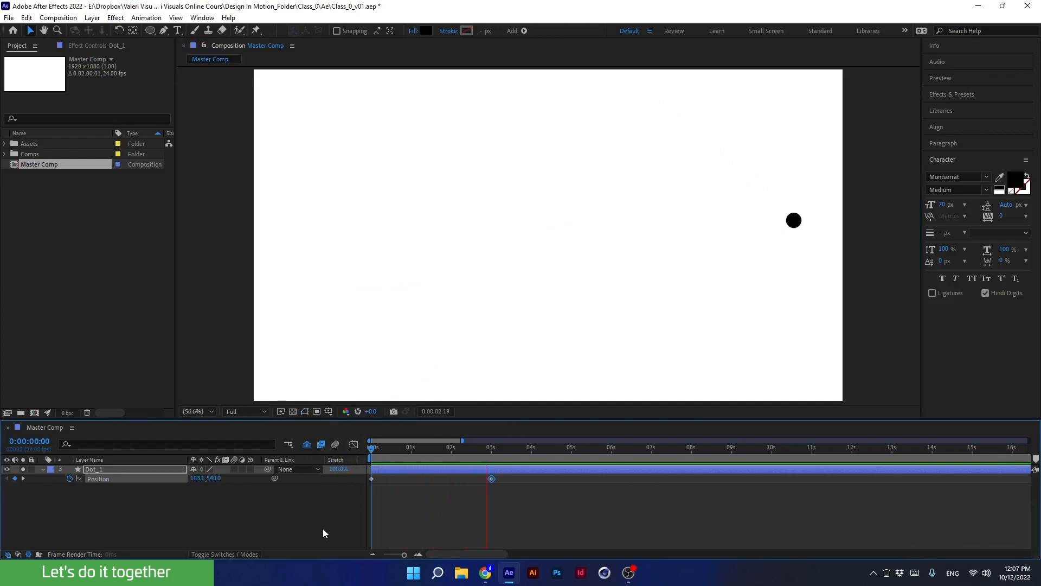
{"action": "key", "text": "space"}
{"action": "left_click_drag", "start_coordinate": [490, 450], "coordinate": [362, 458]}
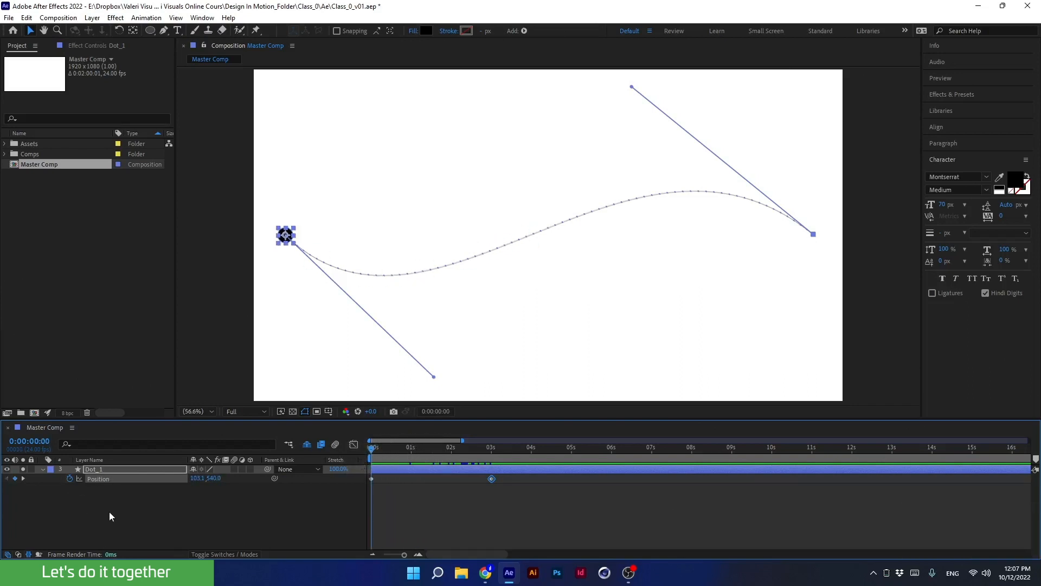
Toggle the dot layer's Position, Scale and Opacity properties in the timeline, ending with Position and Scale shown.
{"action": "key", "text": "shift+s"}
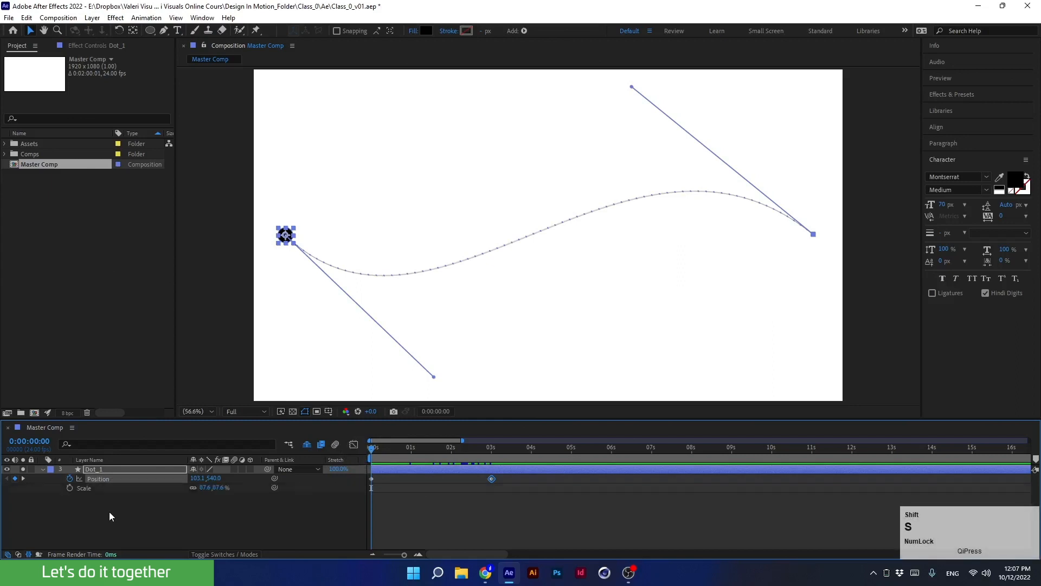
{"action": "left_click", "coordinate": [94, 470]}
{"action": "key", "text": "p"}
{"action": "key", "text": "p"}
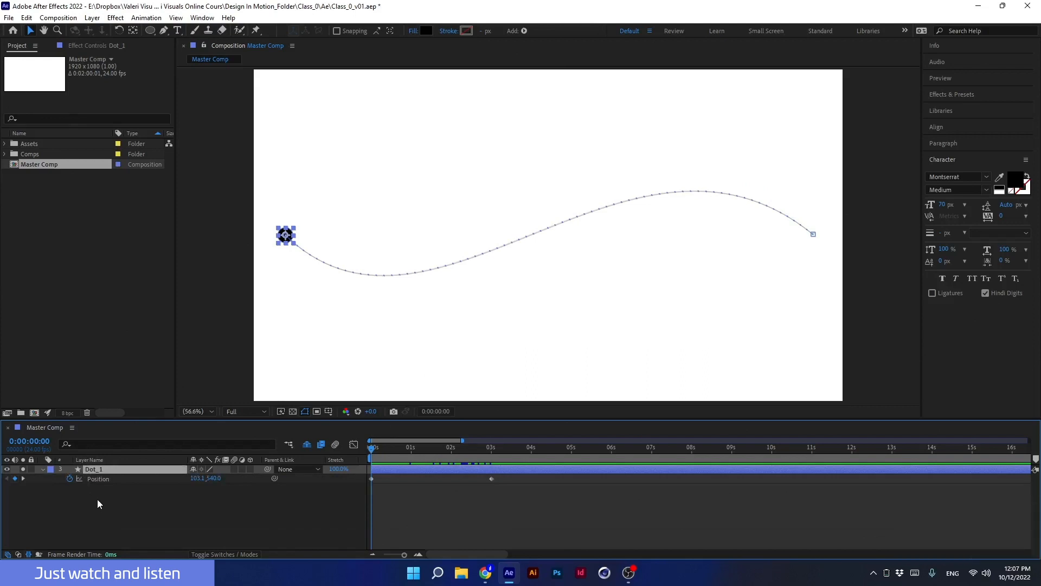
{"action": "key", "text": "s"}
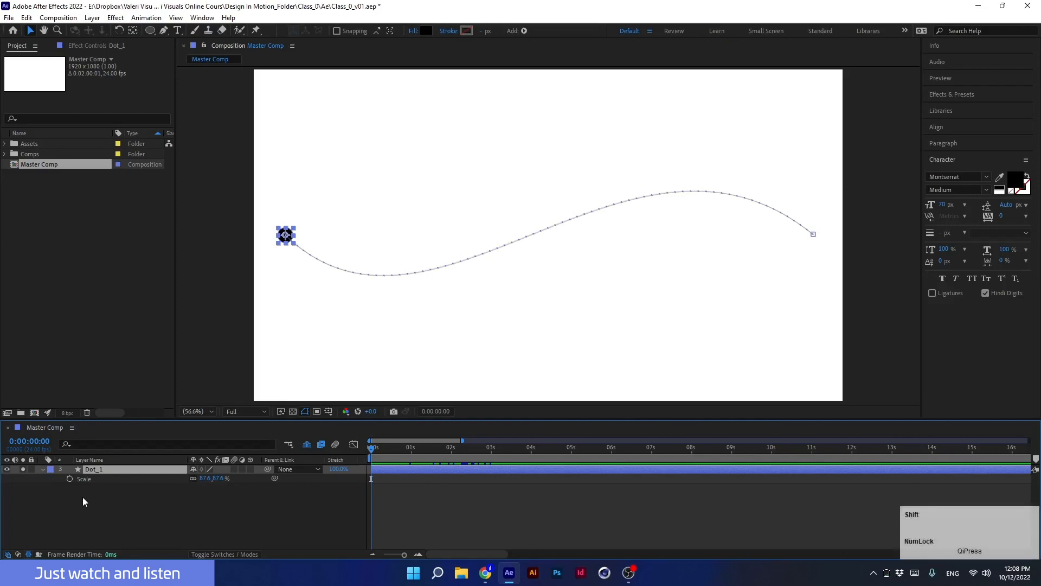
{"action": "key", "text": "shift+p"}
{"action": "key", "text": "shift+t"}
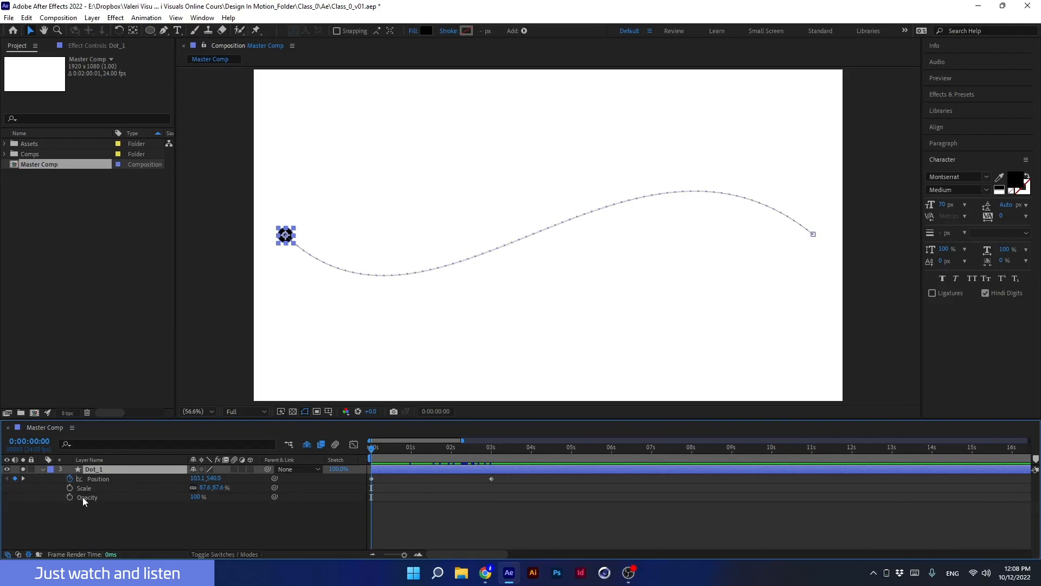
{"action": "key", "text": "shift+t"}
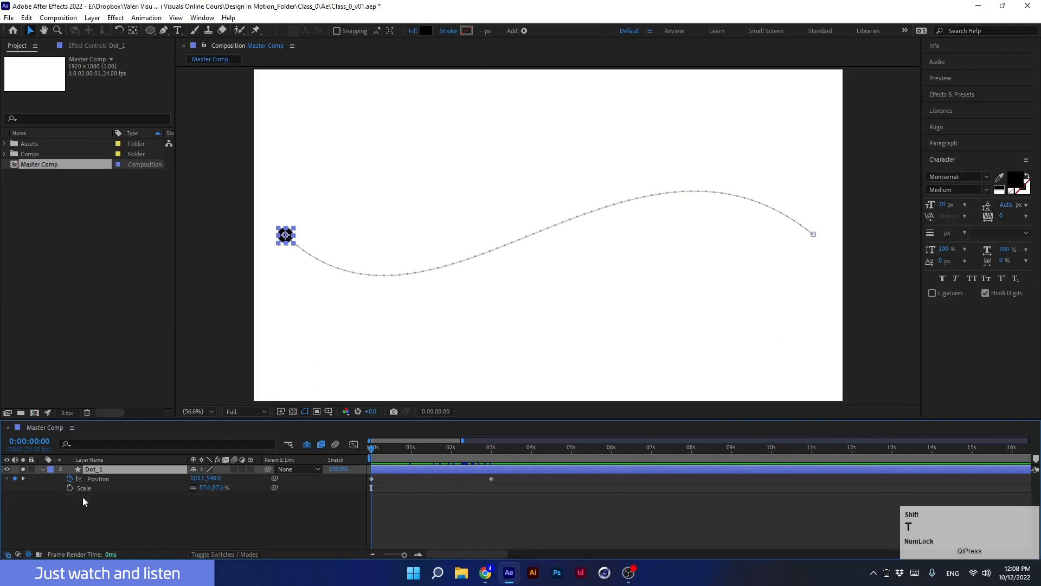
{"action": "key", "text": "shift+s"}
{"action": "key", "text": "shift+s"}
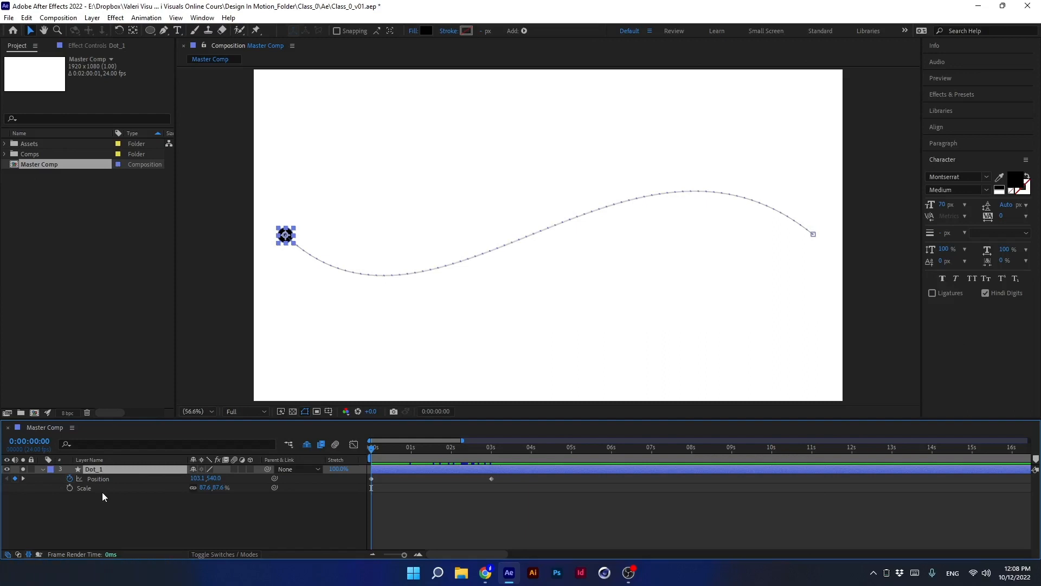
Set the dot's Scale to 100%.
{"action": "left_click", "coordinate": [205, 487]}
{"action": "type", "text": "100"}
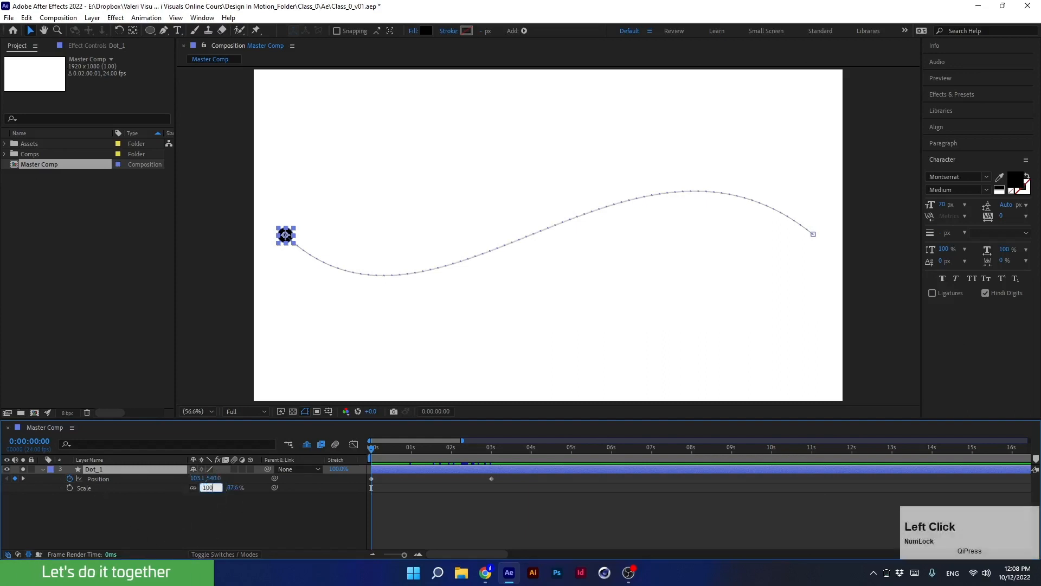
{"action": "key", "text": "Return"}
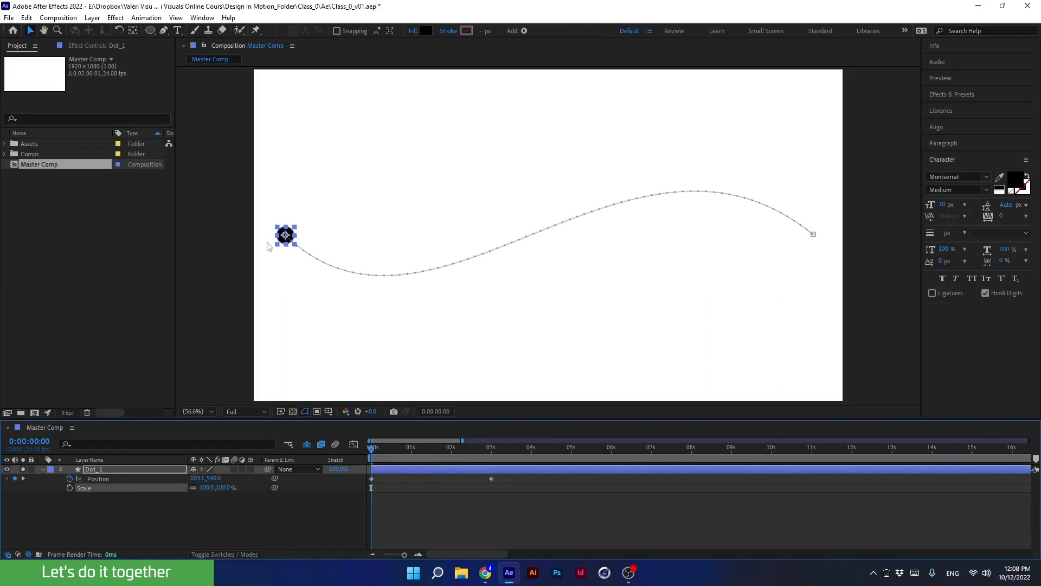
Add a Scale keyframe at the start of the timeline by enabling its stopwatch.
{"action": "left_click_drag", "start_coordinate": [405, 458], "coordinate": [365, 469]}
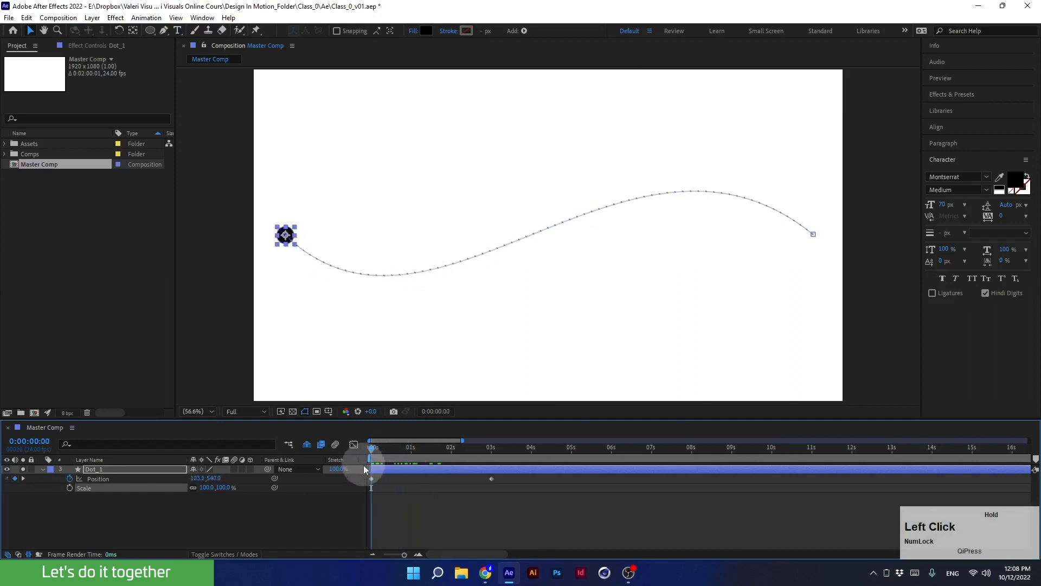
{"action": "left_click", "coordinate": [69, 489]}
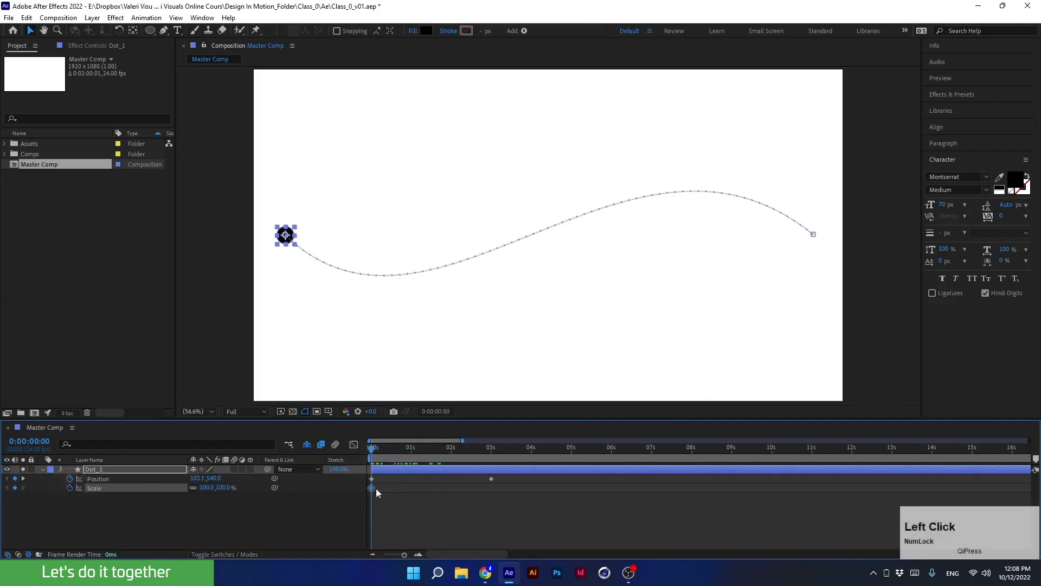
{"action": "left_click_drag", "start_coordinate": [392, 453], "coordinate": [429, 460]}
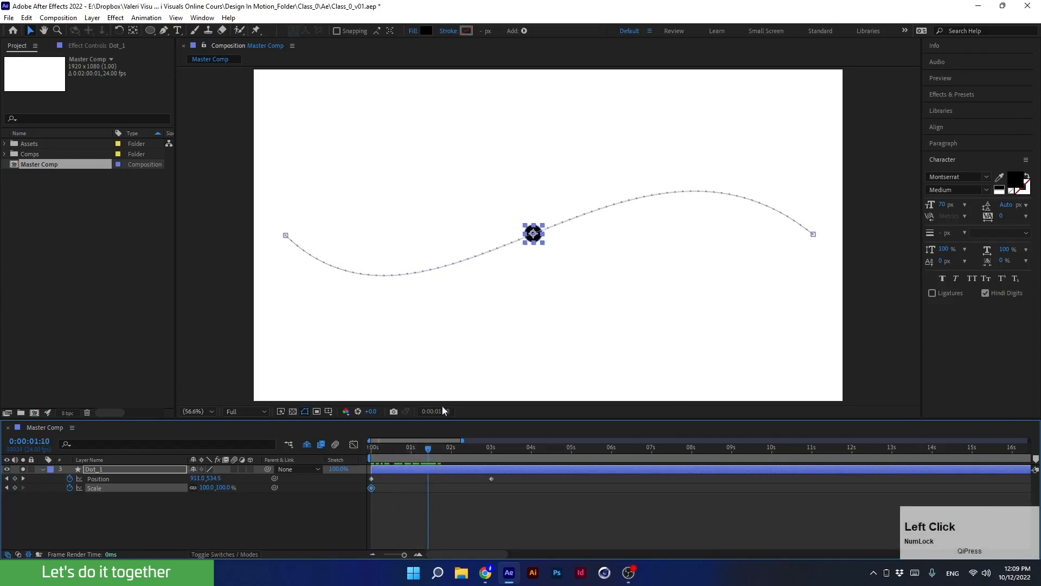
Set the dot's Scale to 370% at 0:00:01:10, adding a Scale keyframe there.
{"action": "left_click", "coordinate": [209, 487]}
{"action": "type", "text": "373"}
{"action": "key", "text": "Return"}
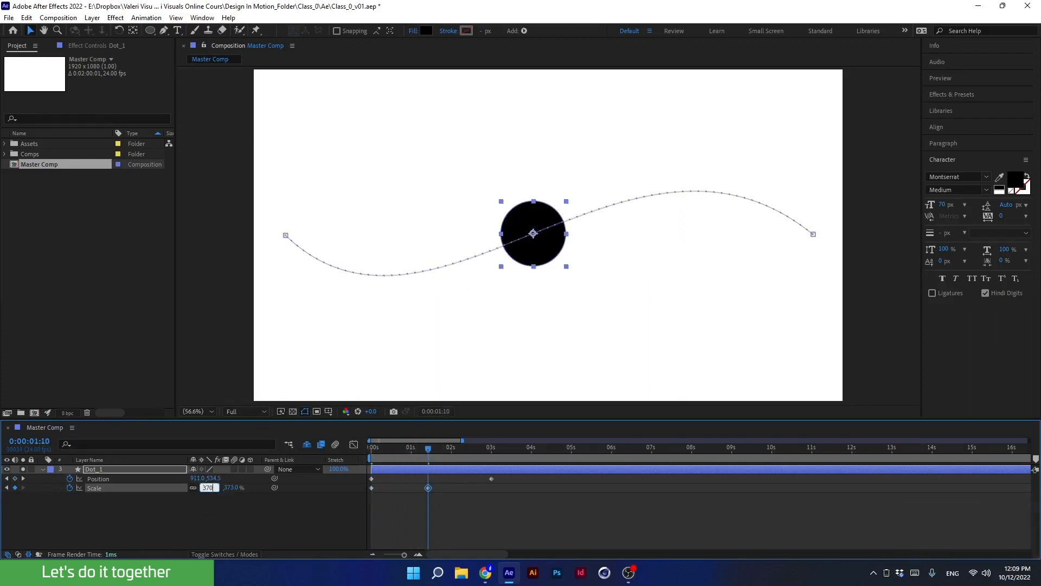
{"action": "key", "text": "Return"}
Move to 3 seconds and set the Scale back to 100%, adding a third Scale keyframe.
{"action": "left_click_drag", "start_coordinate": [439, 447], "coordinate": [485, 476]}
{"action": "left_click", "coordinate": [201, 488]}
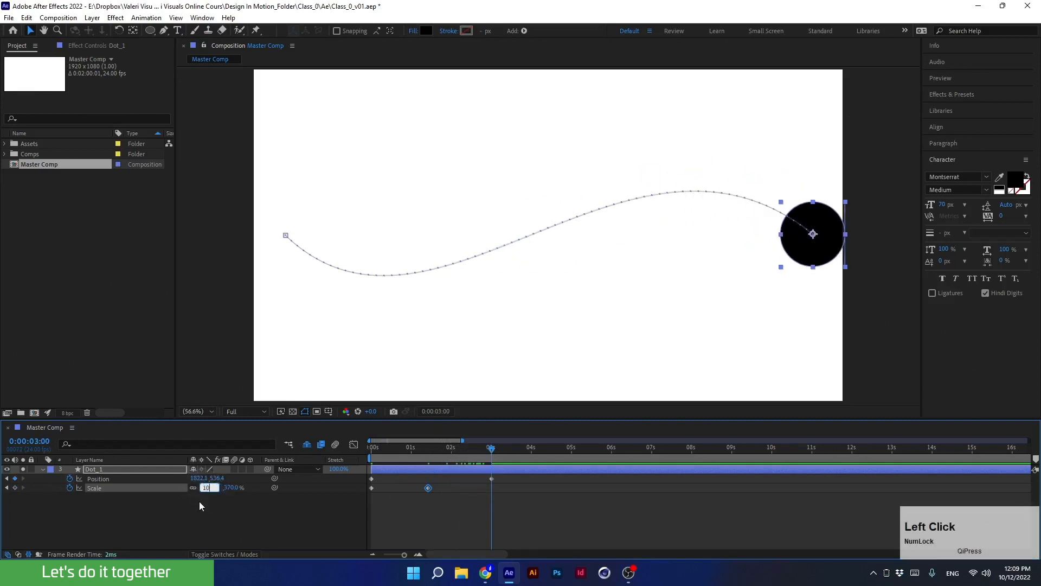
{"action": "type", "text": "100"}
{"action": "key", "text": "Return"}
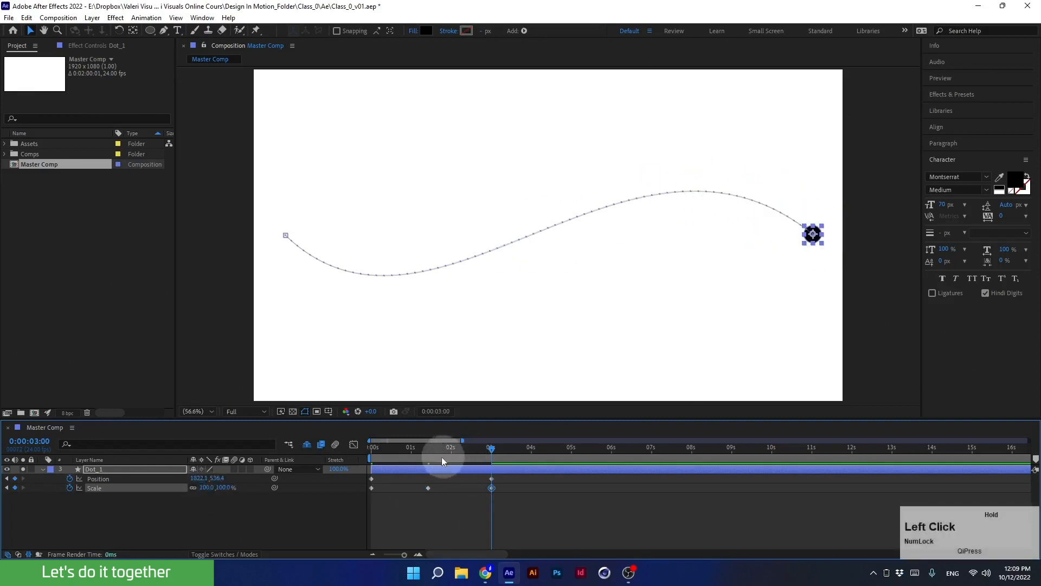
Preview the scale and position animation from the start of the timeline.
{"action": "left_click_drag", "start_coordinate": [442, 456], "coordinate": [347, 469]}
{"action": "key", "text": "space"}
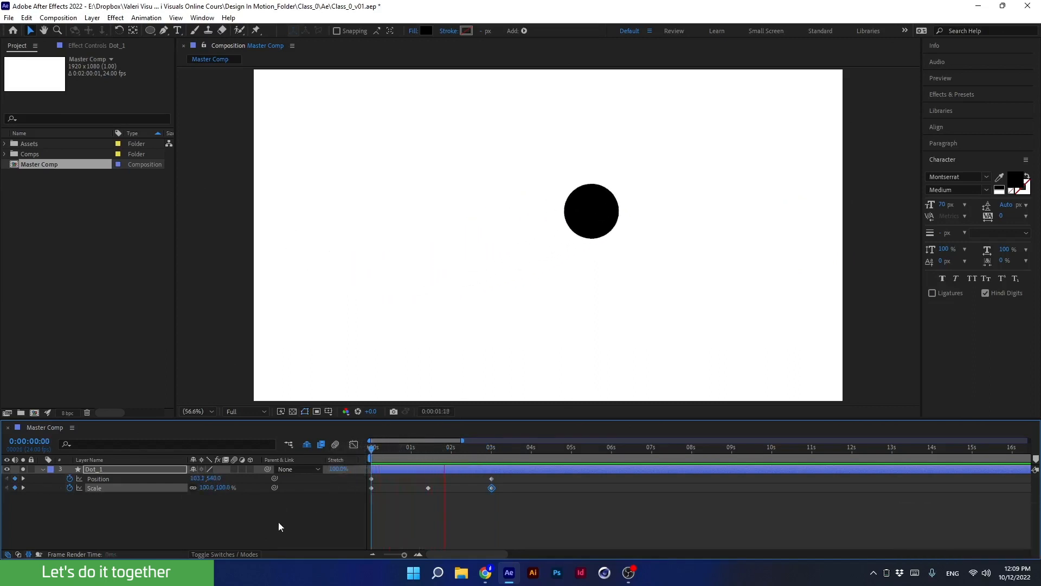
{"action": "key", "text": "space"}
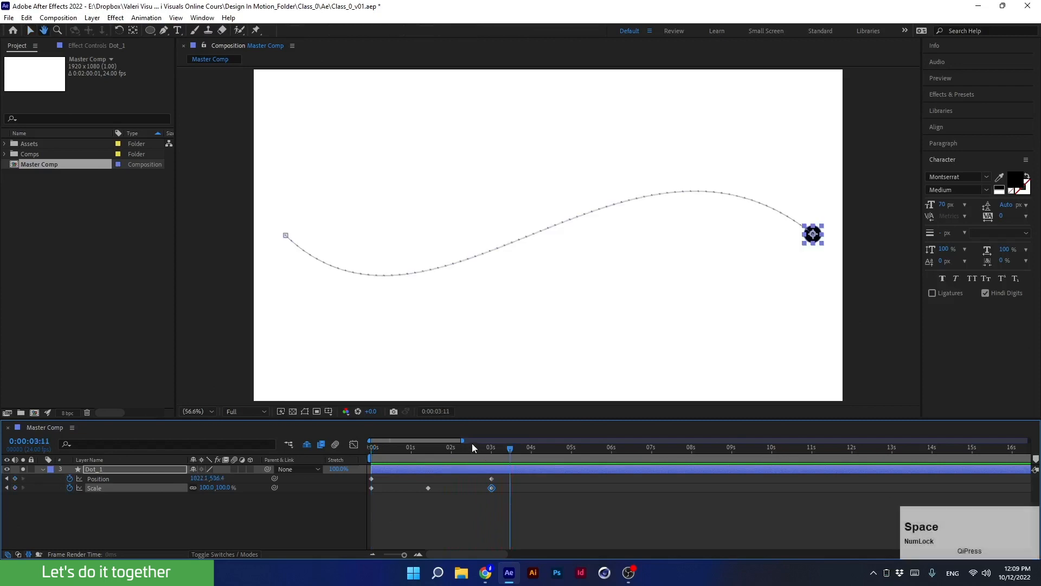
Shift all three Scale keyframes later in time so the animation starts after a short delay.
{"action": "left_click_drag", "start_coordinate": [472, 446], "coordinate": [428, 464]}
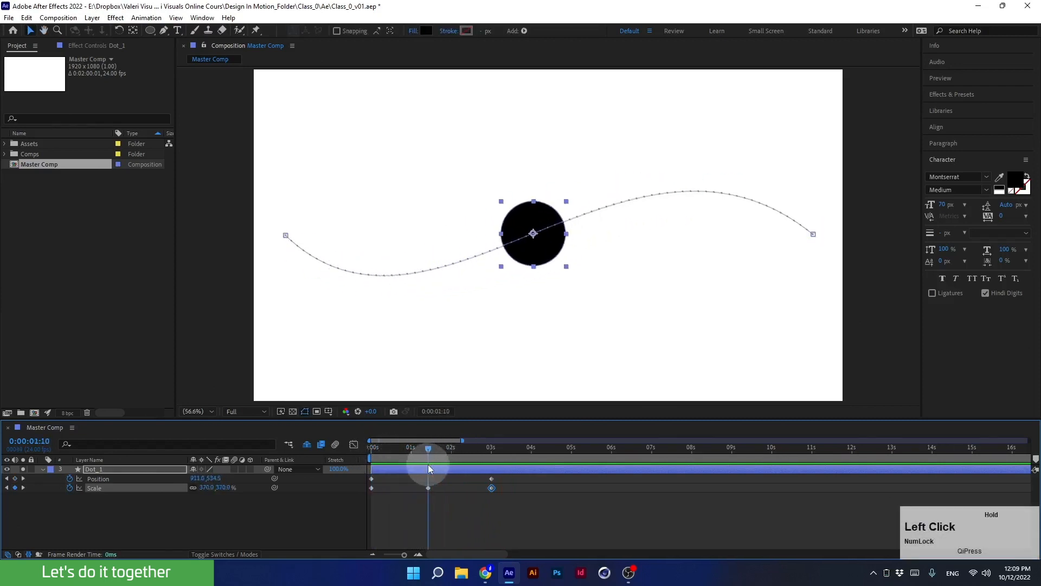
{"action": "left_click_drag", "start_coordinate": [510, 483], "coordinate": [398, 499]}
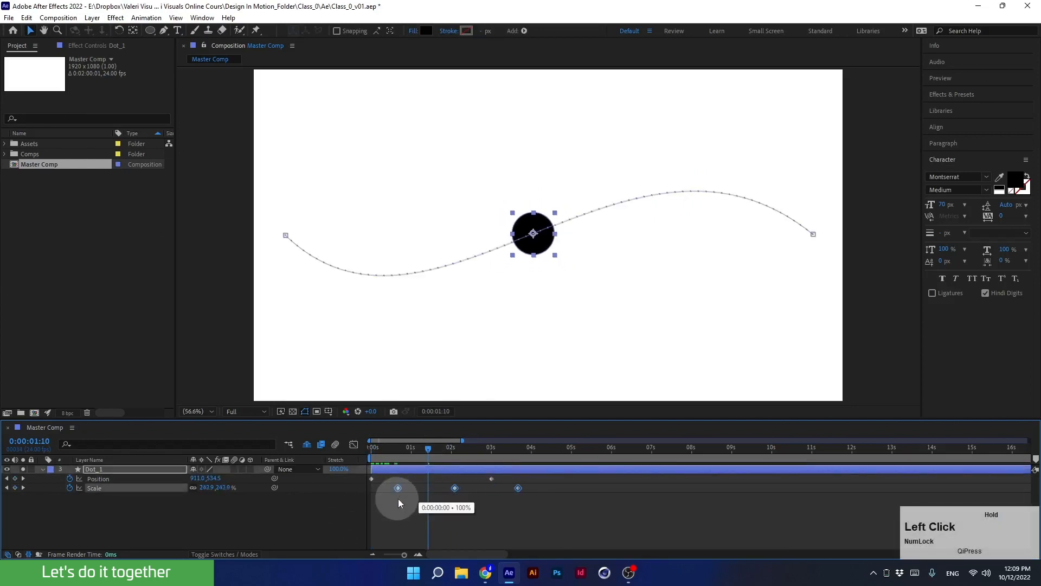
Preview the animation with the delayed scale keyframes from the beginning.
{"action": "left_click_drag", "start_coordinate": [395, 447], "coordinate": [347, 455]}
{"action": "key", "text": "space"}
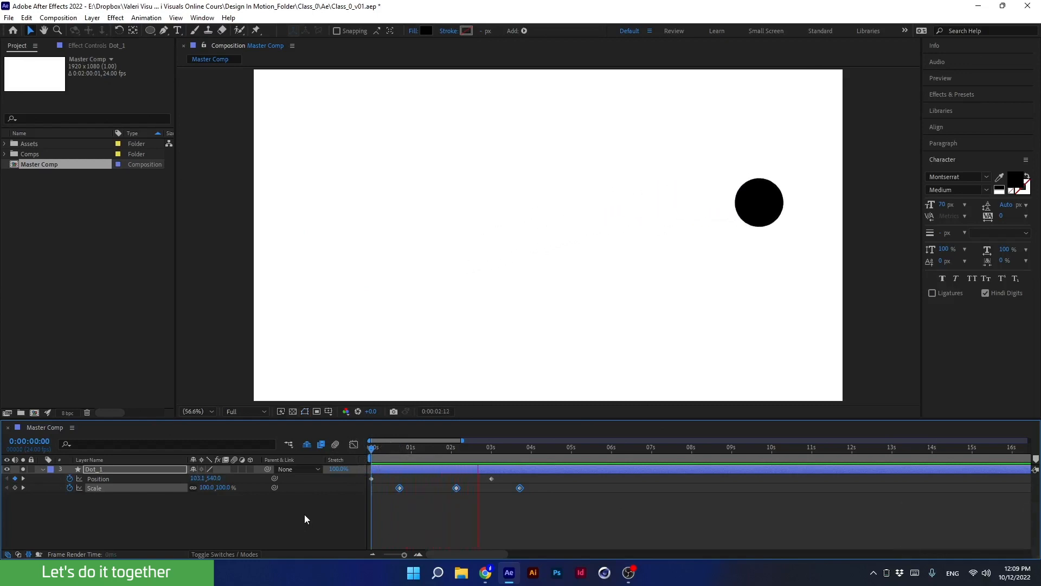
{"action": "key", "text": "space"}
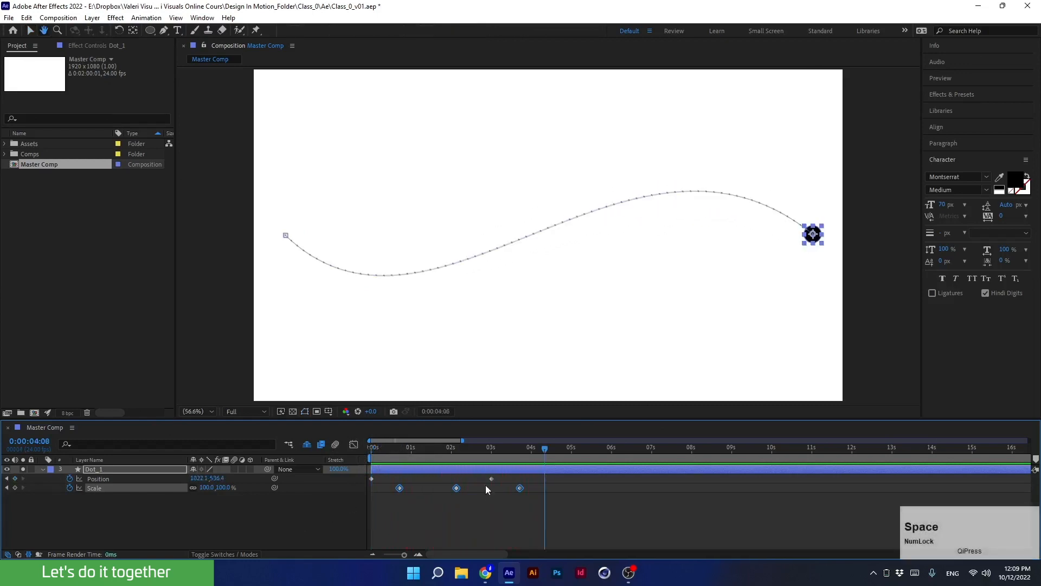
Move the last Scale keyframe back to 3 seconds, aligning it with the final Position keyframe.
{"action": "left_click", "coordinate": [519, 497]}
{"action": "left_click", "coordinate": [517, 488]}
{"action": "left_click_drag", "start_coordinate": [511, 489], "coordinate": [491, 494]}
Preview the adjusted animation from the start of the timeline.
{"action": "left_click_drag", "start_coordinate": [490, 457], "coordinate": [343, 479]}
{"action": "key", "text": "space"}
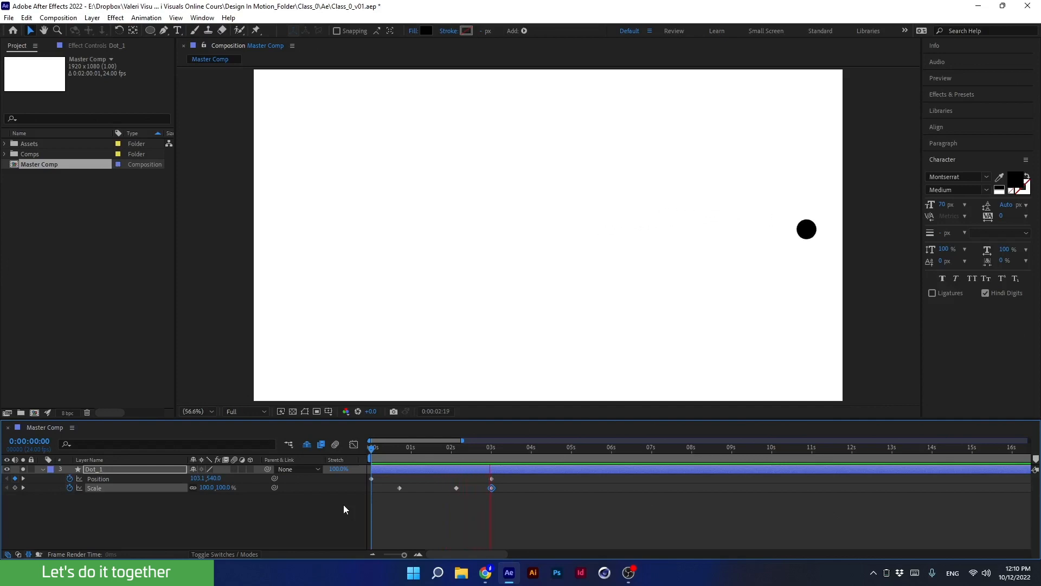
{"action": "key", "text": "space"}
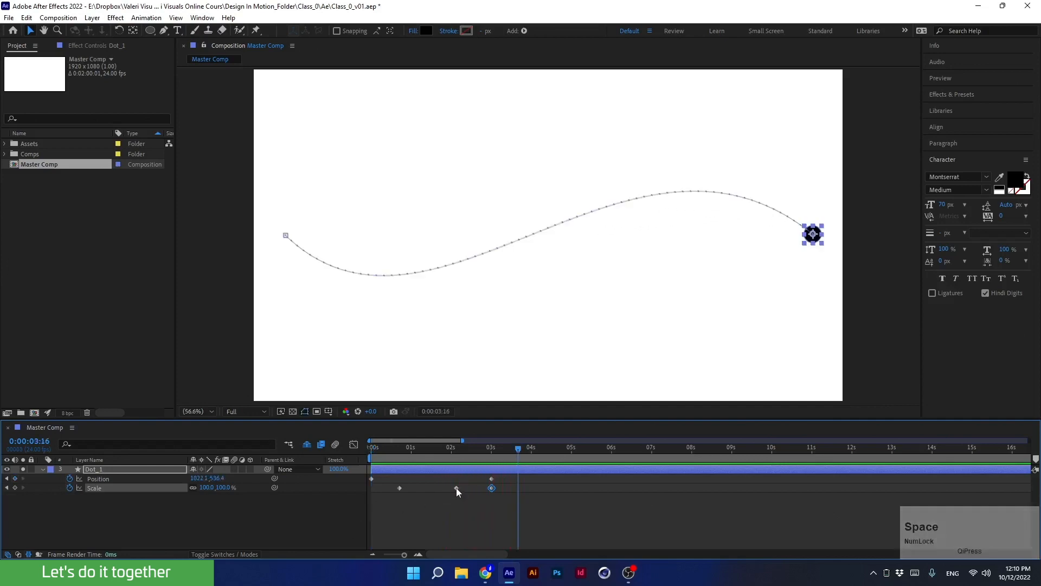
Move the middle Scale keyframe earlier to about 1 second and preview the animation from the start.
{"action": "left_click_drag", "start_coordinate": [457, 487], "coordinate": [415, 486]}
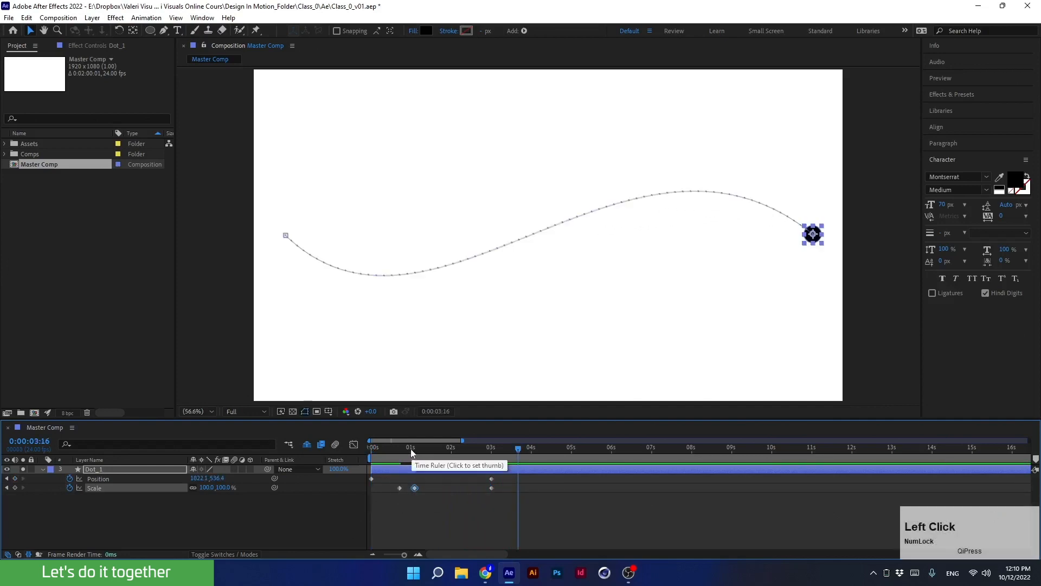
{"action": "left_click_drag", "start_coordinate": [411, 448], "coordinate": [340, 460]}
{"action": "key", "text": "space"}
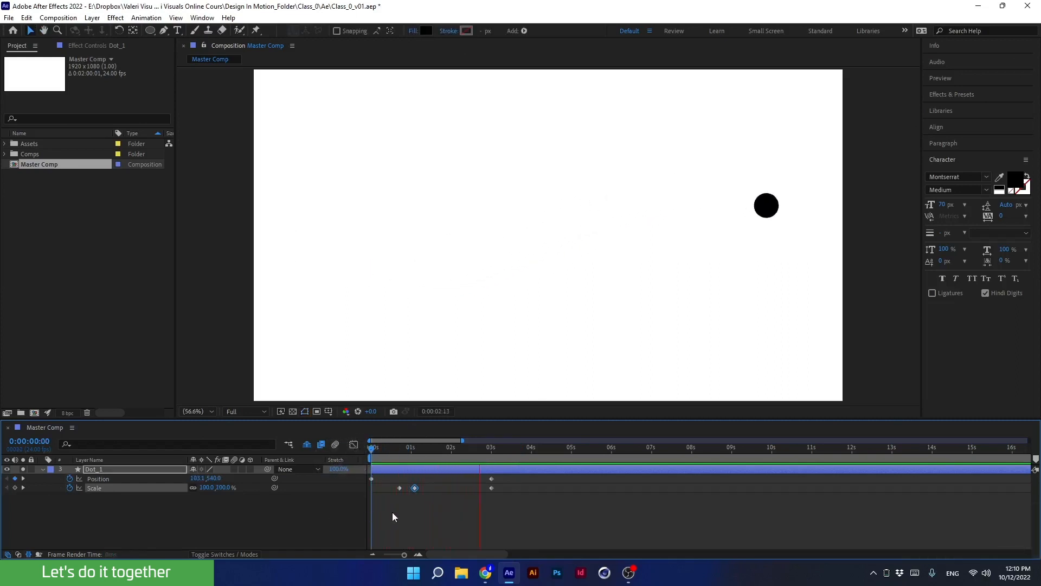
{"action": "key", "text": "space"}
Move the first Scale keyframe to the start and the last one to about 1 second.
{"action": "left_click_drag", "start_coordinate": [399, 487], "coordinate": [371, 491]}
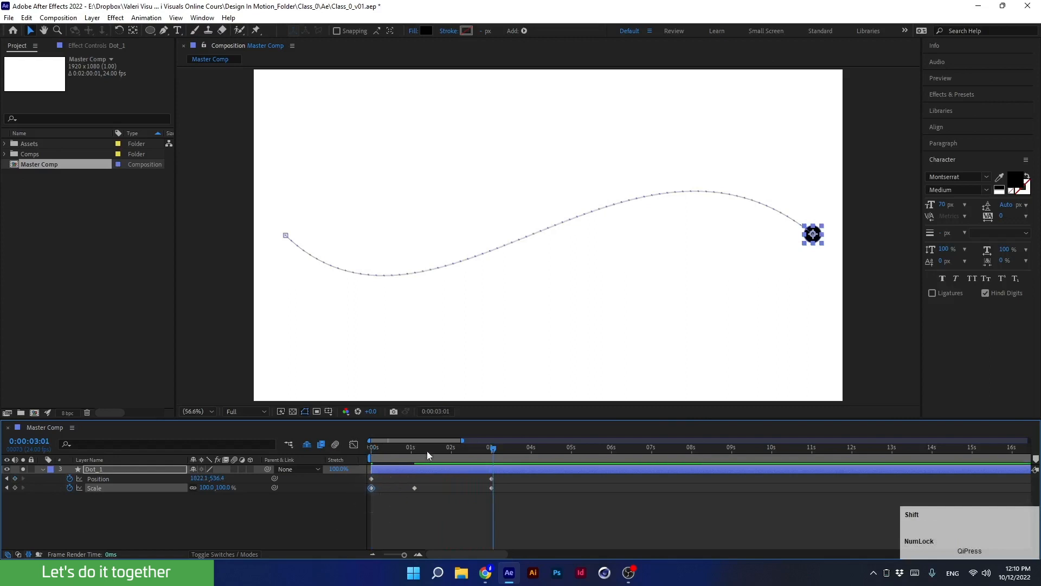
{"action": "left_click_drag", "start_coordinate": [394, 453], "coordinate": [391, 489]}
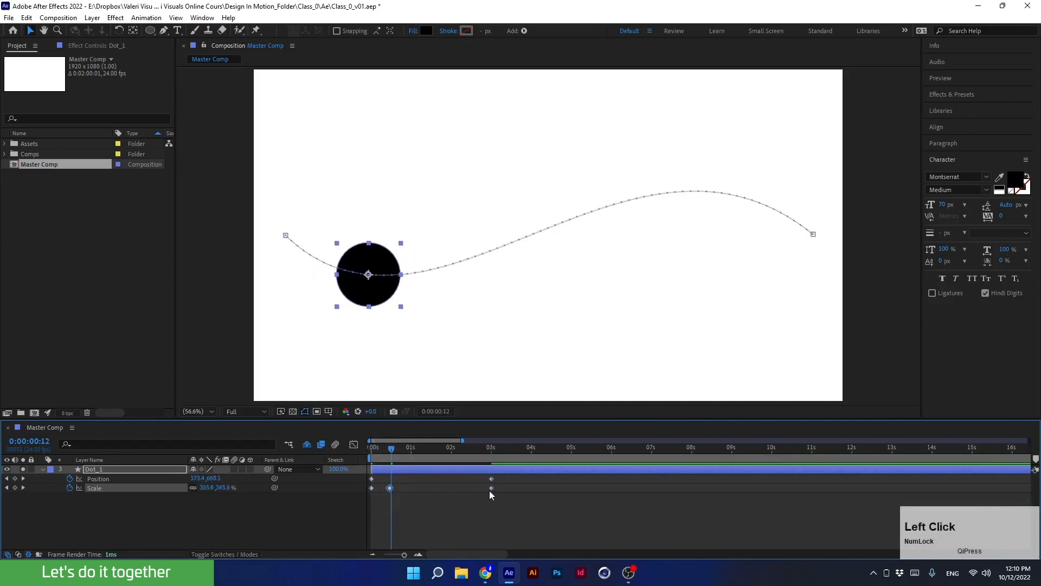
{"action": "left_click_drag", "start_coordinate": [492, 488], "coordinate": [411, 493]}
Preview the quicker scale animation from the beginning of the timeline.
{"action": "left_click_drag", "start_coordinate": [384, 455], "coordinate": [333, 456]}
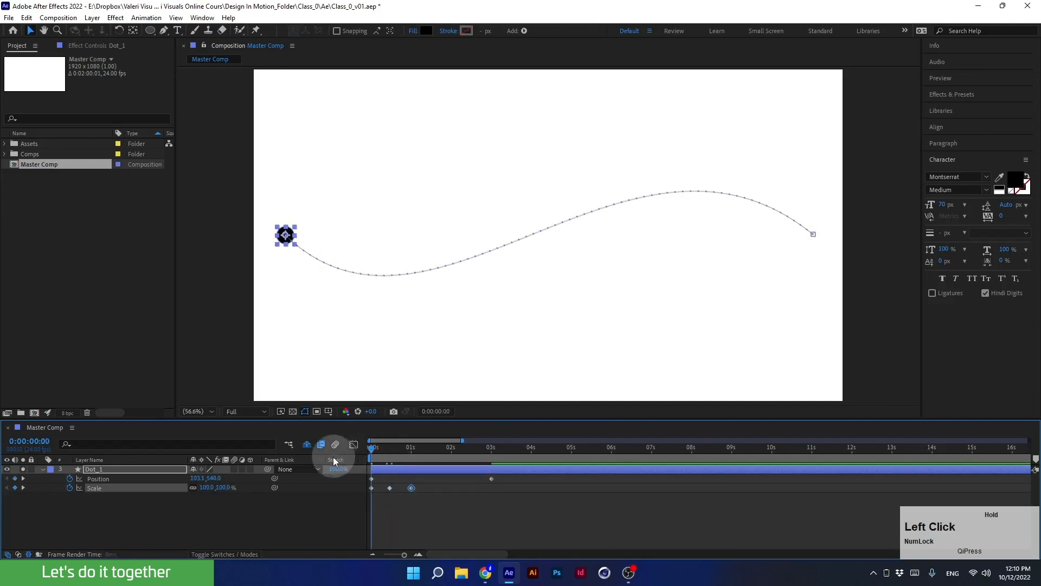
{"action": "key", "text": "space"}
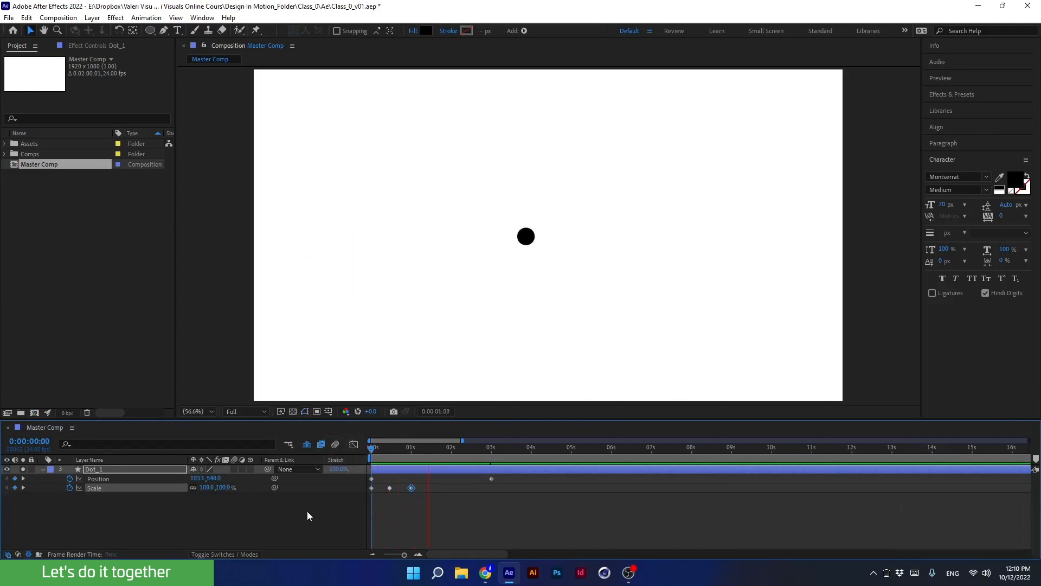
{"action": "key", "text": "space"}
Add a Scale keyframe of 370% at 0:00:01:10 after the existing scale keyframes.
{"action": "left_click_drag", "start_coordinate": [436, 447], "coordinate": [358, 469]}
{"action": "left_click_drag", "start_coordinate": [421, 485], "coordinate": [362, 497]}
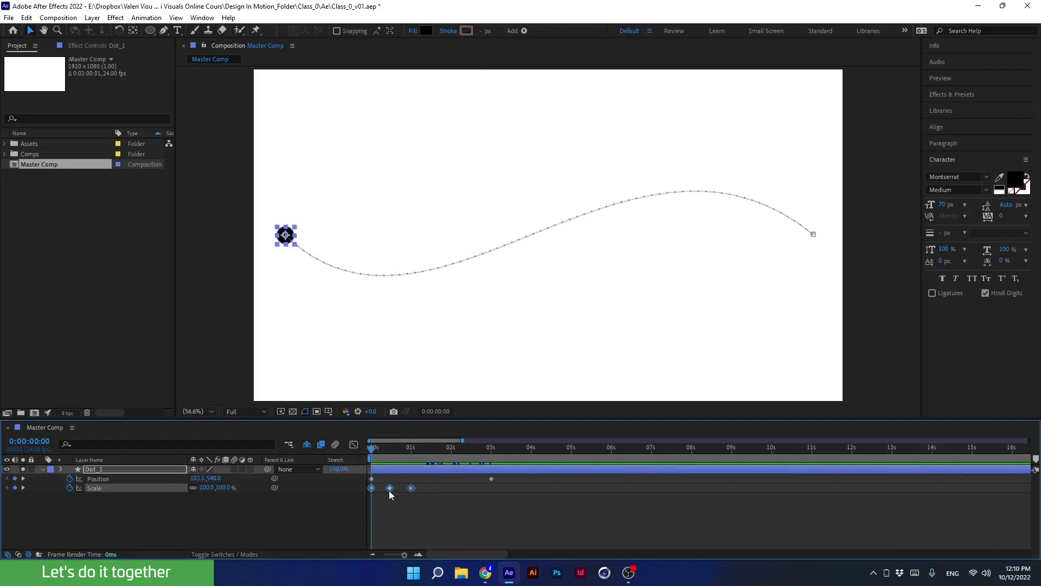
{"action": "left_click_drag", "start_coordinate": [395, 452], "coordinate": [429, 452]}
{"action": "left_click", "coordinate": [423, 497]}
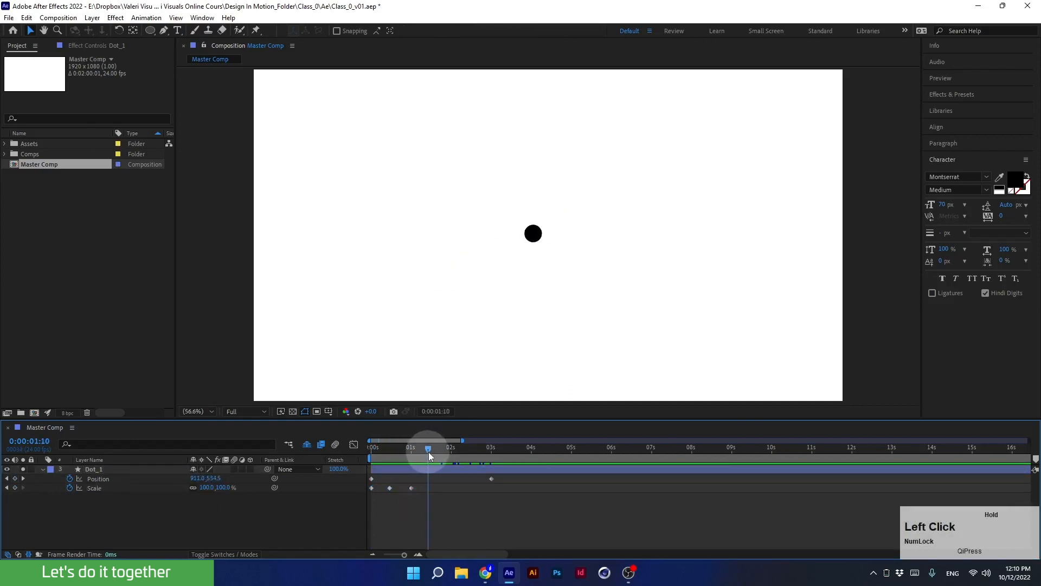
{"action": "left_click", "coordinate": [208, 488]}
{"action": "type", "text": "370"}
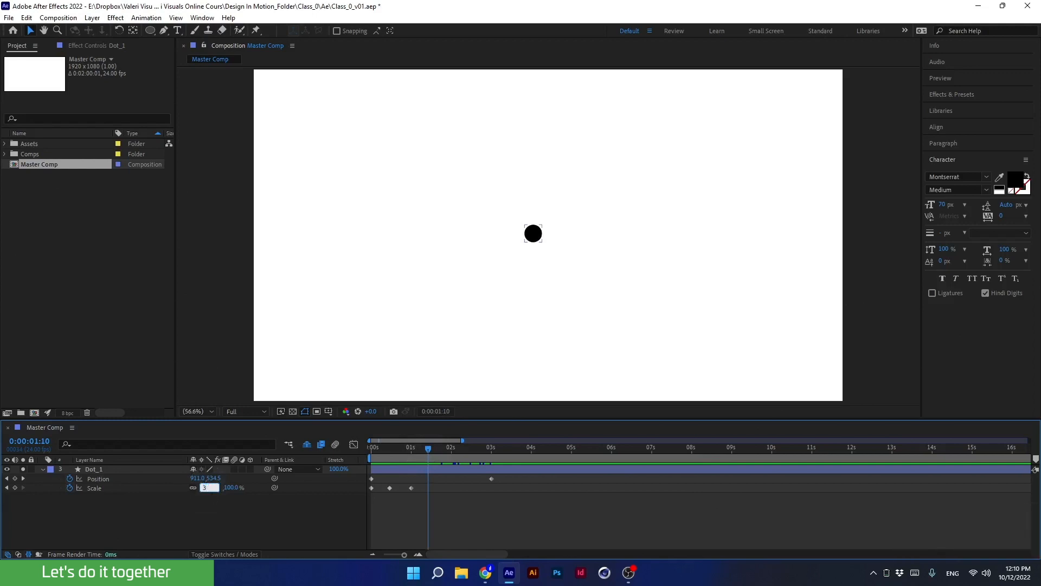
{"action": "key", "text": "Return"}
Add a Scale keyframe of 100% at 0:00:01:21.
{"action": "left_click_drag", "start_coordinate": [436, 454], "coordinate": [447, 451]}
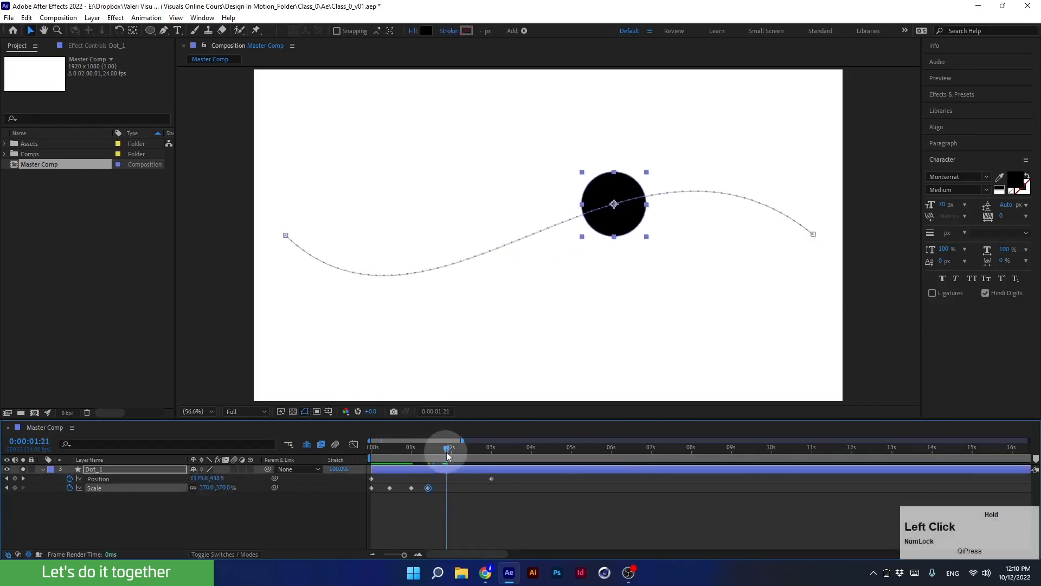
{"action": "left_click", "coordinate": [208, 488]}
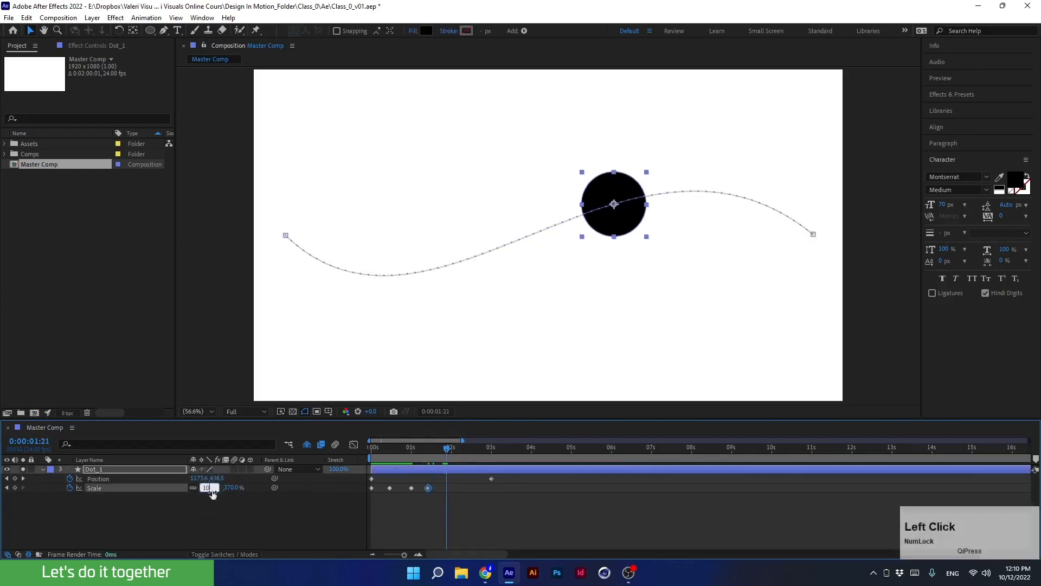
{"action": "type", "text": "100"}
{"action": "key", "text": "Return"}
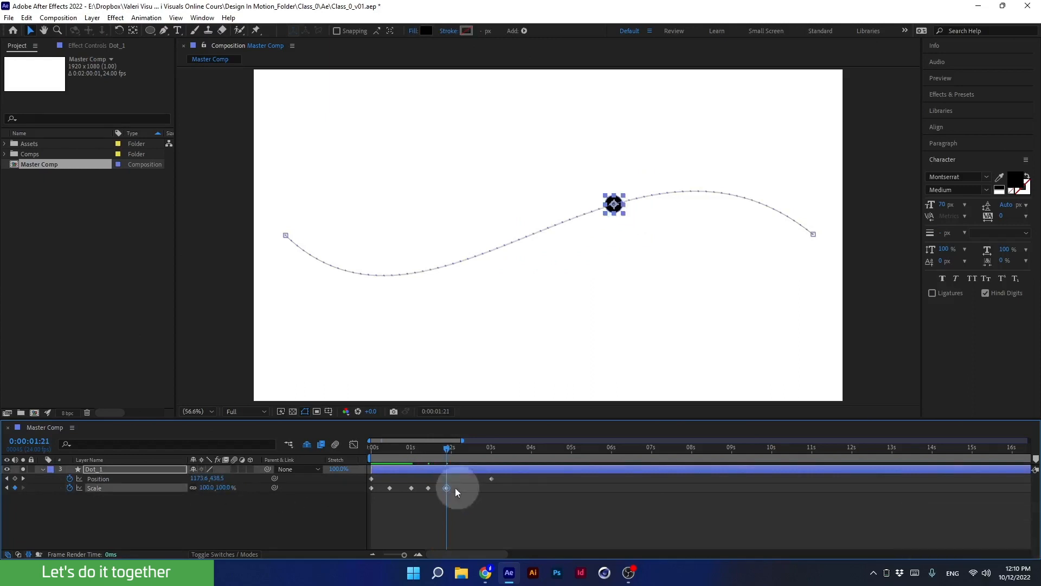
Select all Scale keyframes and stretch their timing so the last one ends at 3 seconds.
{"action": "left_click_drag", "start_coordinate": [456, 484], "coordinate": [347, 512]}
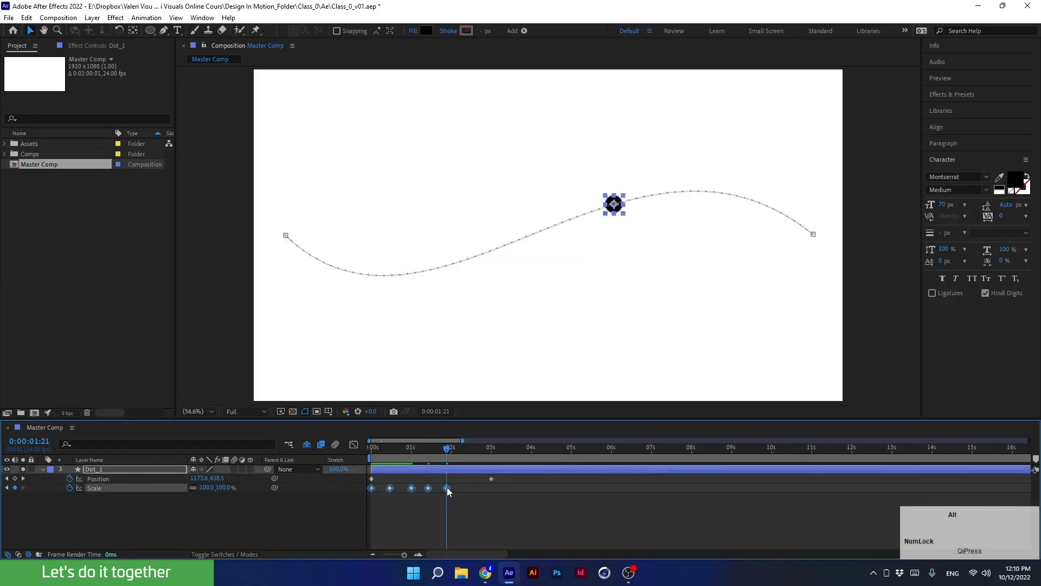
{"action": "left_click_drag", "start_coordinate": [447, 487], "coordinate": [484, 498]}
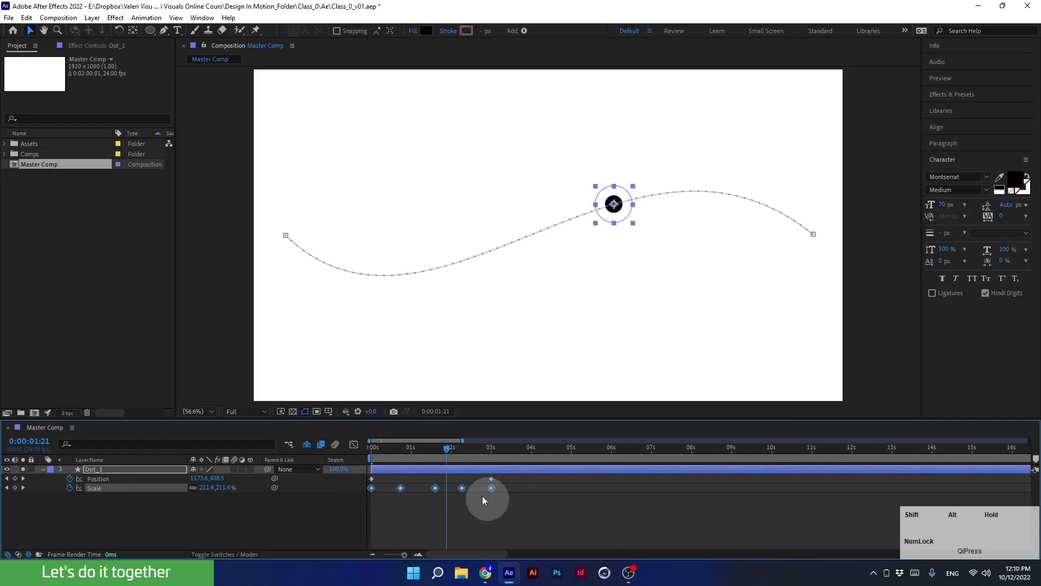
Preview the stretched scale animation from the start of the timeline.
{"action": "left_click_drag", "start_coordinate": [442, 455], "coordinate": [353, 473]}
{"action": "key", "text": "space"}
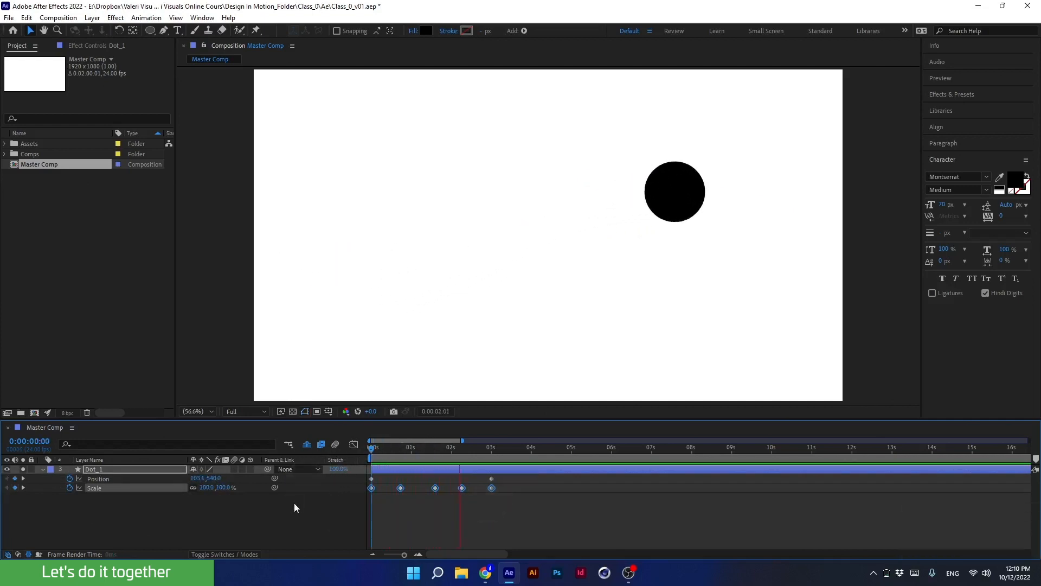
{"action": "key", "text": "space"}
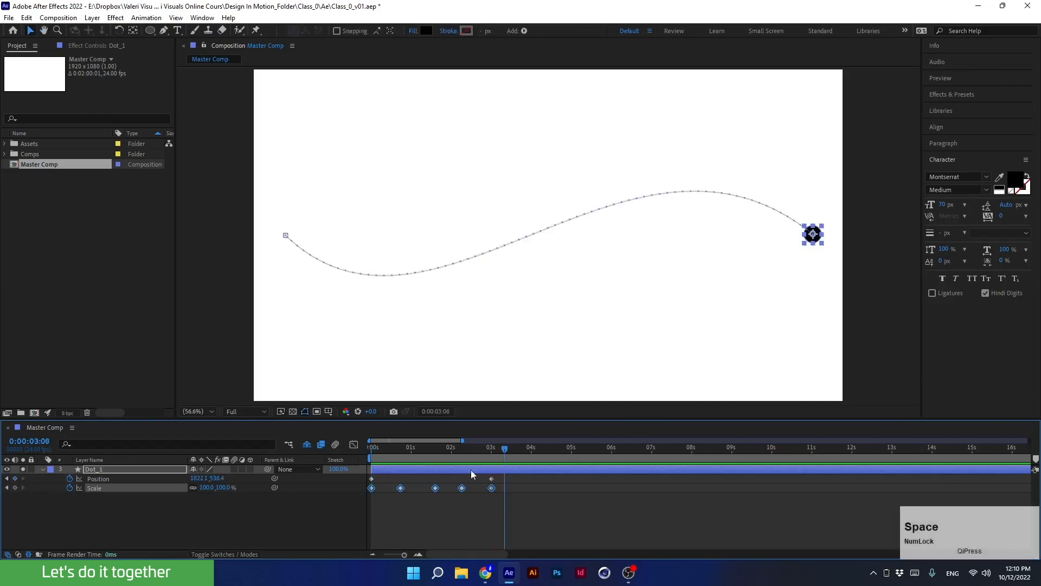
{"action": "left_click_drag", "start_coordinate": [486, 451], "coordinate": [465, 460]}
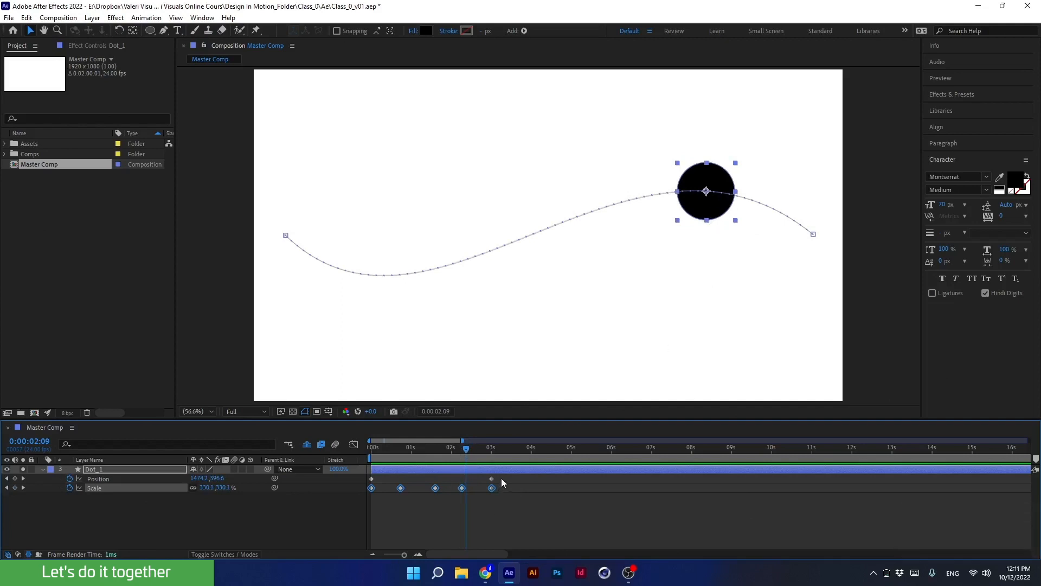
{"action": "left_click_drag", "start_coordinate": [501, 477], "coordinate": [347, 480]}
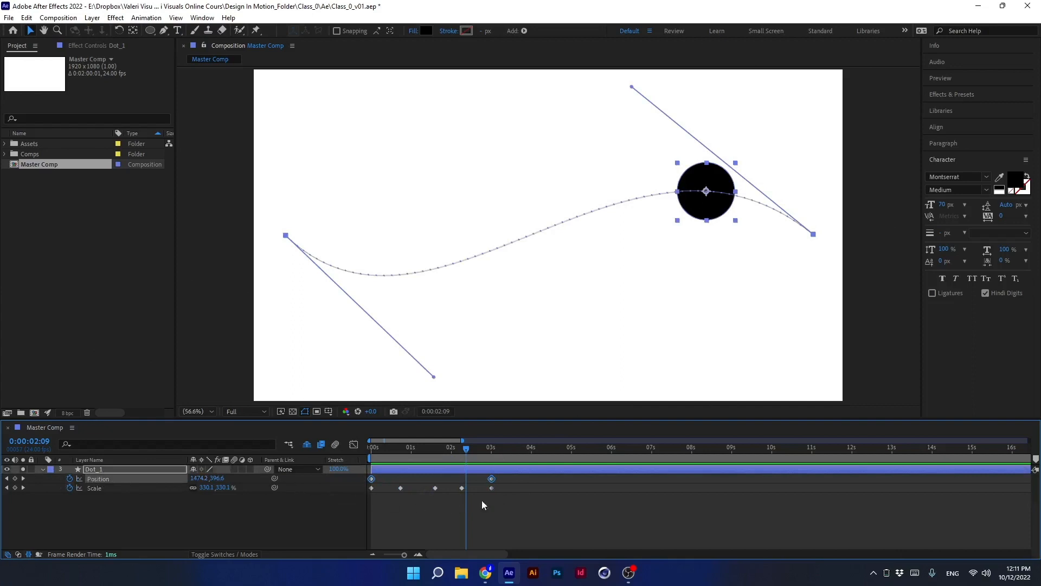
{"action": "left_click_drag", "start_coordinate": [503, 483], "coordinate": [334, 526]}
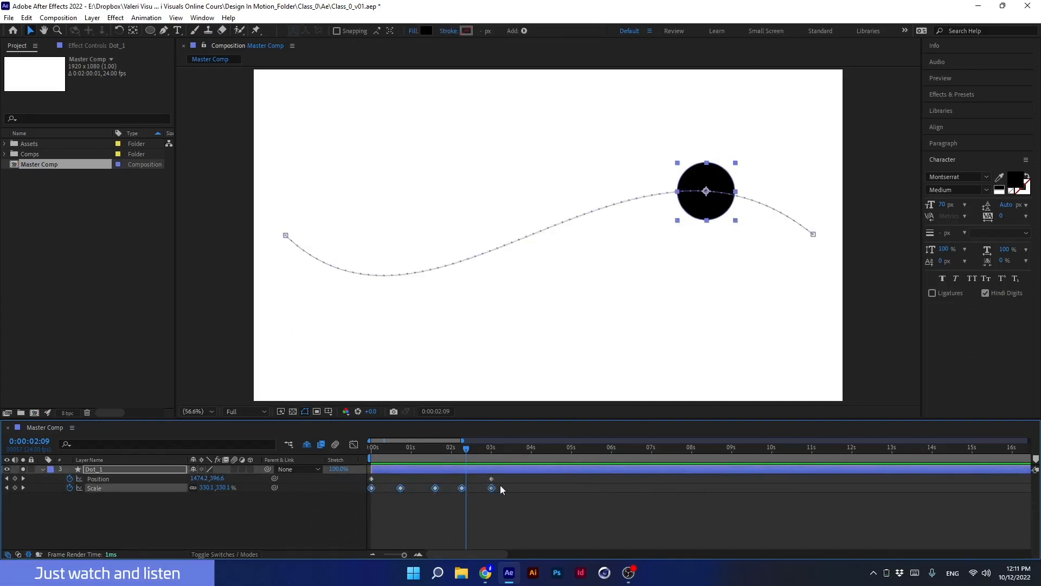
{"action": "key", "text": "Delete"}
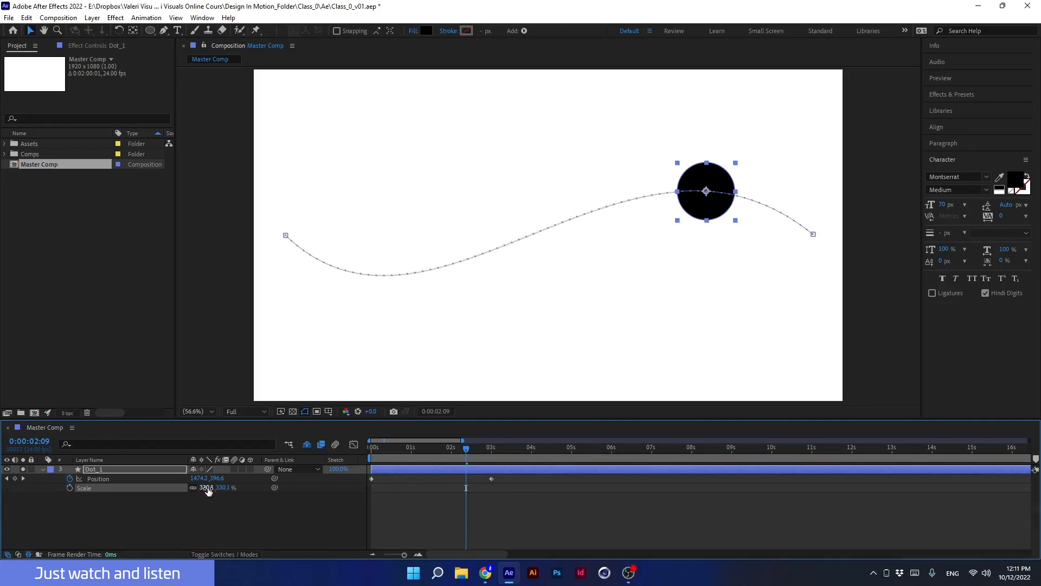
{"action": "key", "text": "ctrl+z"}
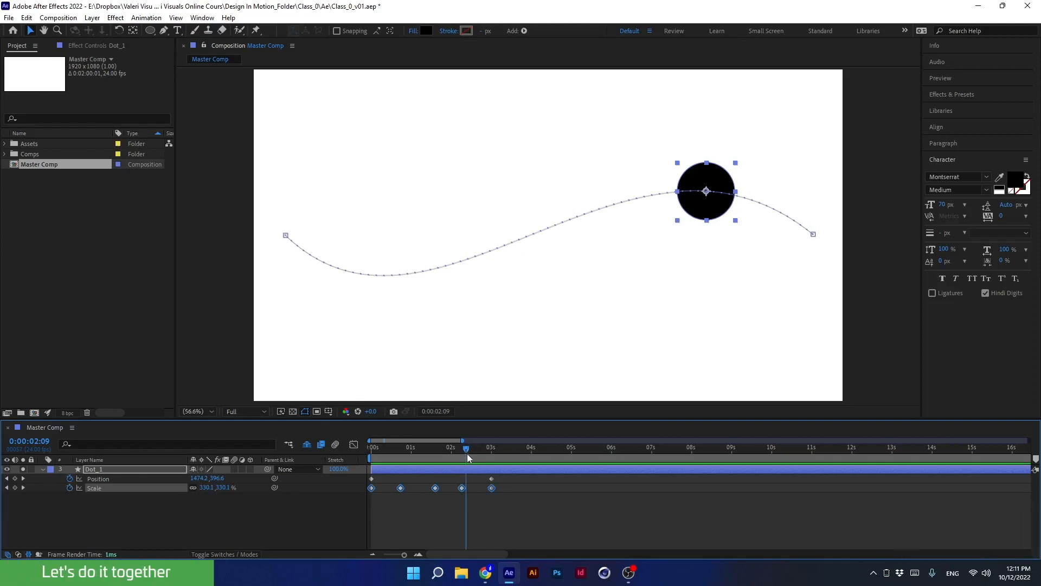
Delete all of the dot's Scale keyframes and return to the start of the timeline.
{"action": "left_click_drag", "start_coordinate": [451, 452], "coordinate": [486, 473]}
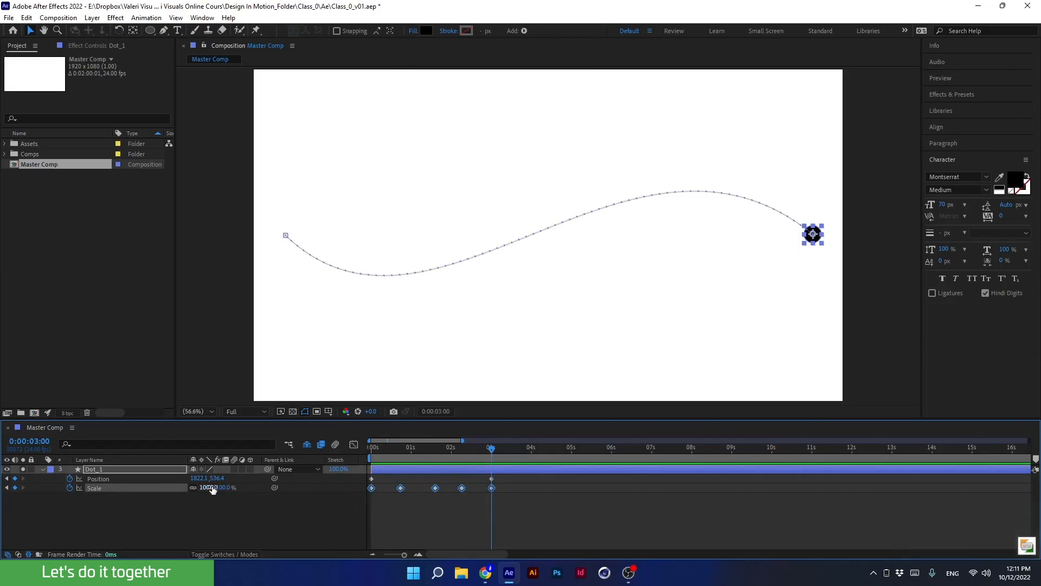
{"action": "key", "text": "Delete"}
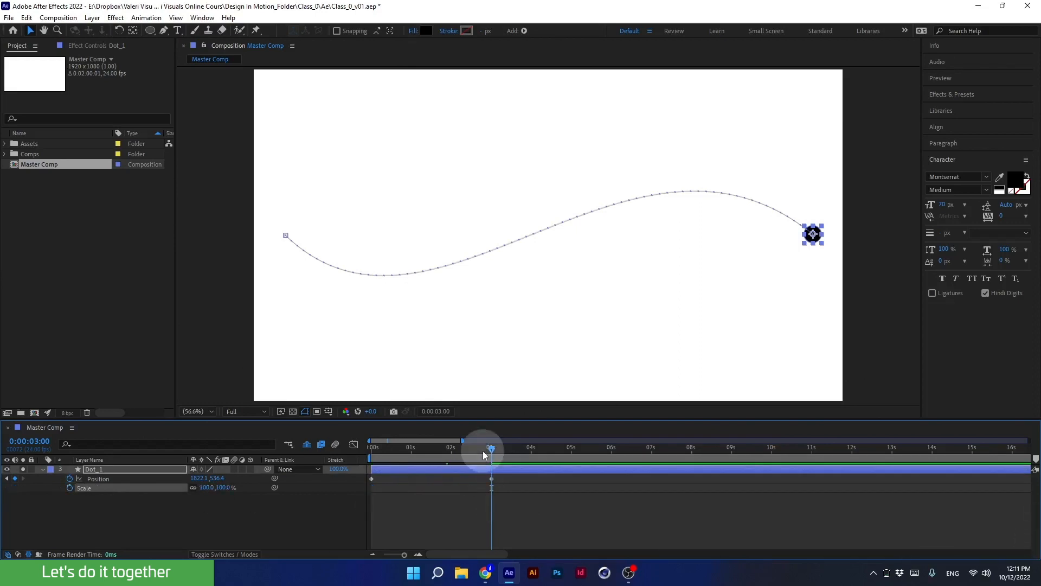
{"action": "left_click_drag", "start_coordinate": [483, 451], "coordinate": [343, 466]}
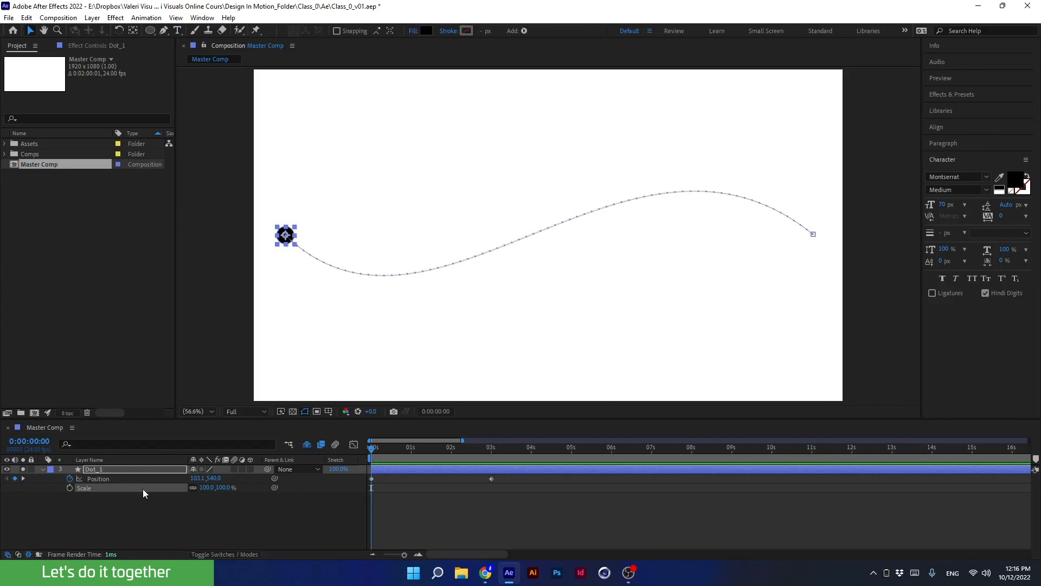
Hide the dot's Scale property and convert both position keyframe vertices to corners, straightening the motion path into a horizontal line.
{"action": "key", "text": "shift+s"}
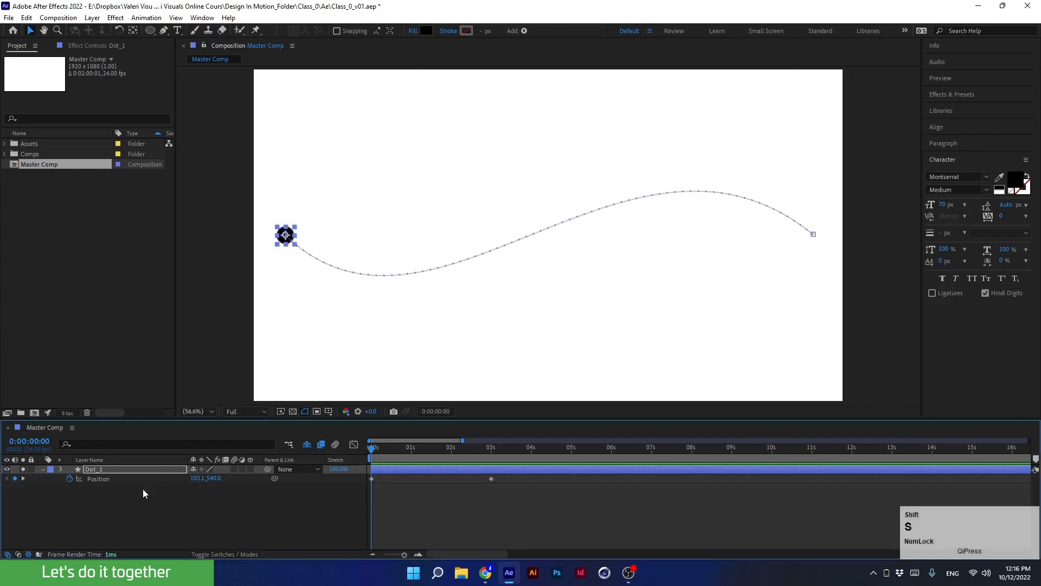
{"action": "left_click", "coordinate": [123, 469]}
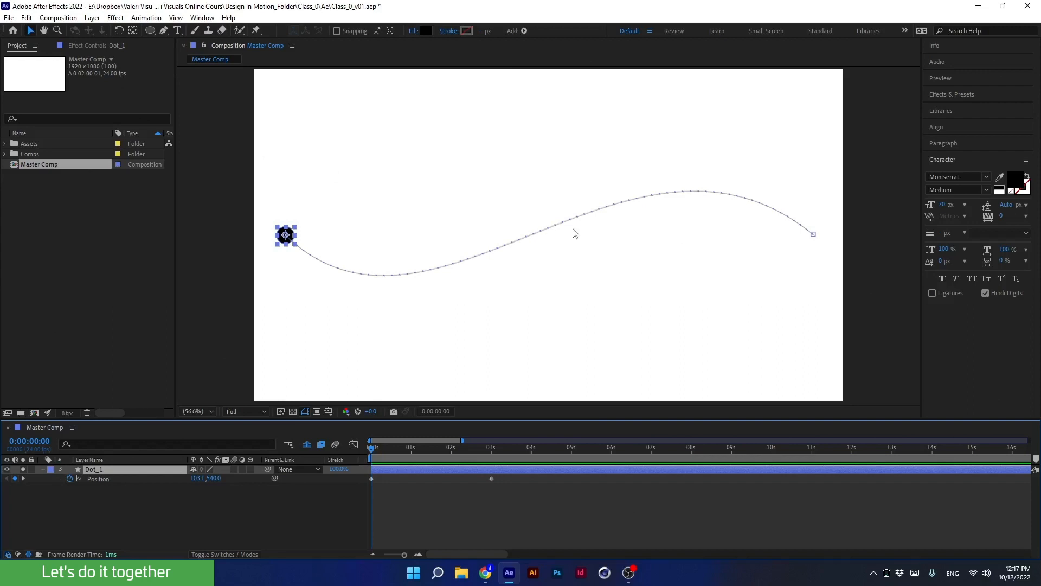
{"action": "key", "text": "apostrophe"}
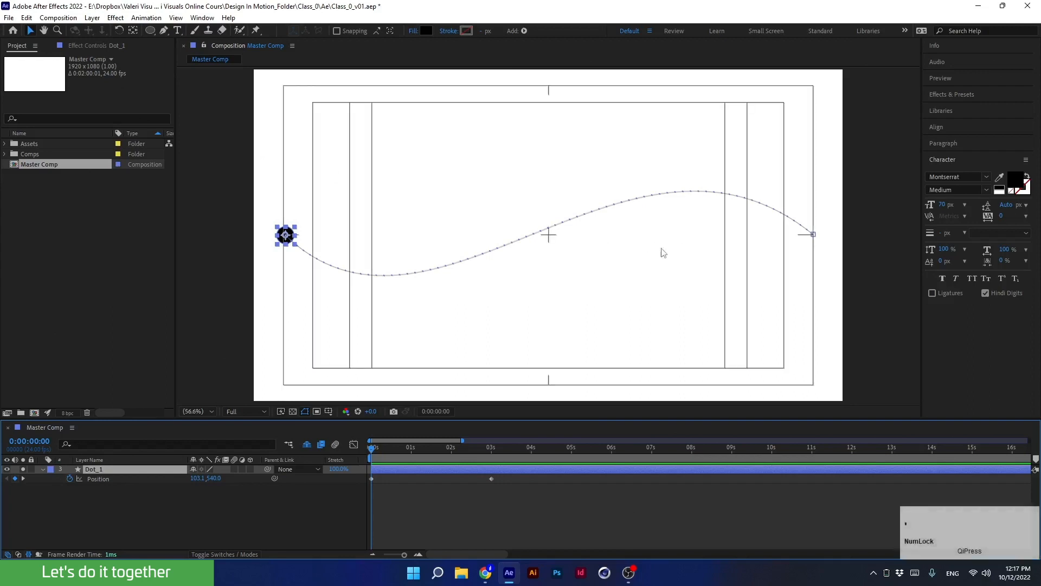
{"action": "left_click", "coordinate": [813, 235], "text": "ctrl+alt"}
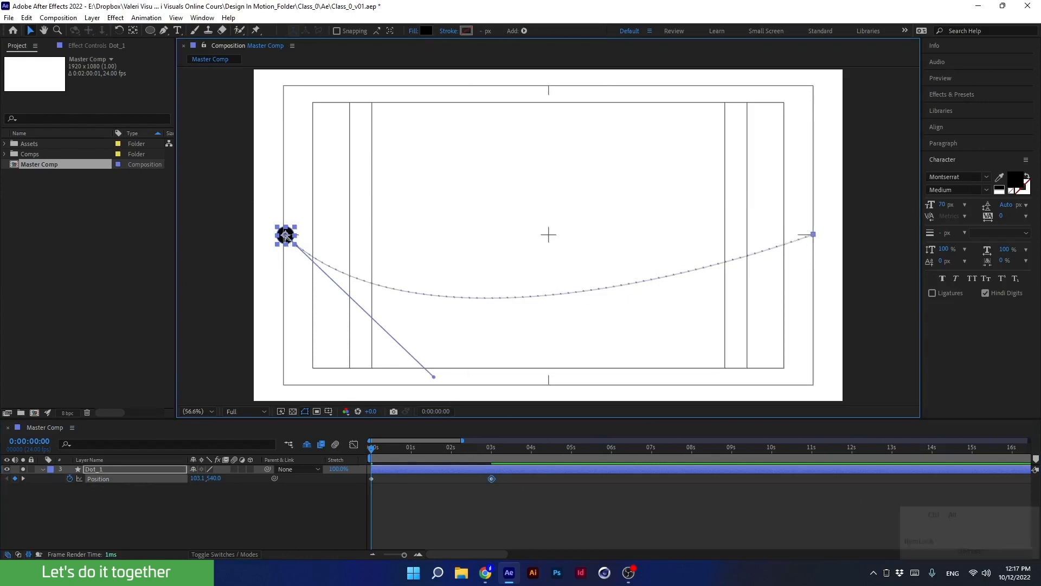
{"action": "left_click", "coordinate": [286, 235], "text": "ctrl+alt"}
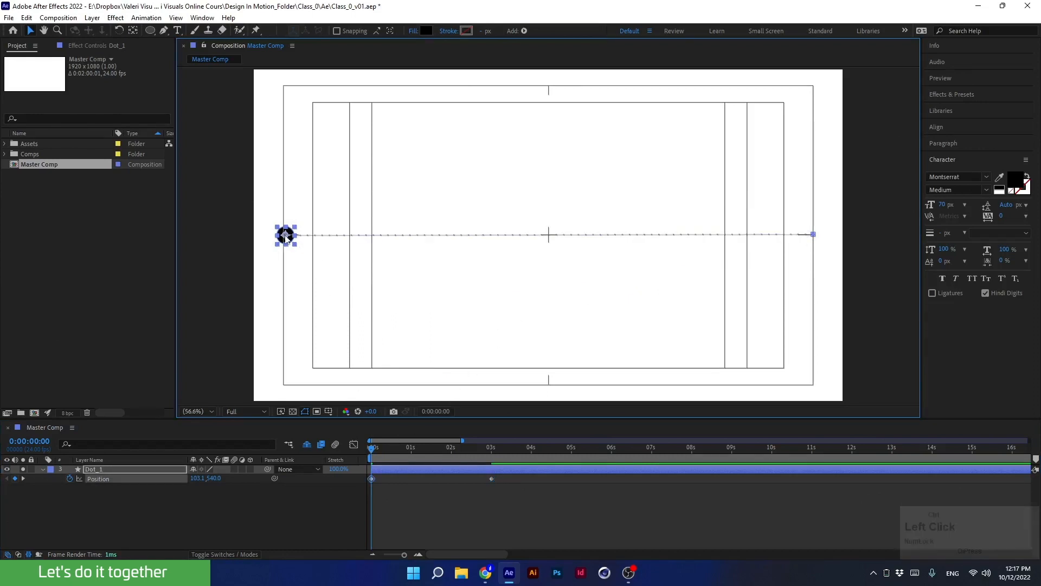
{"action": "left_click", "coordinate": [379, 448]}
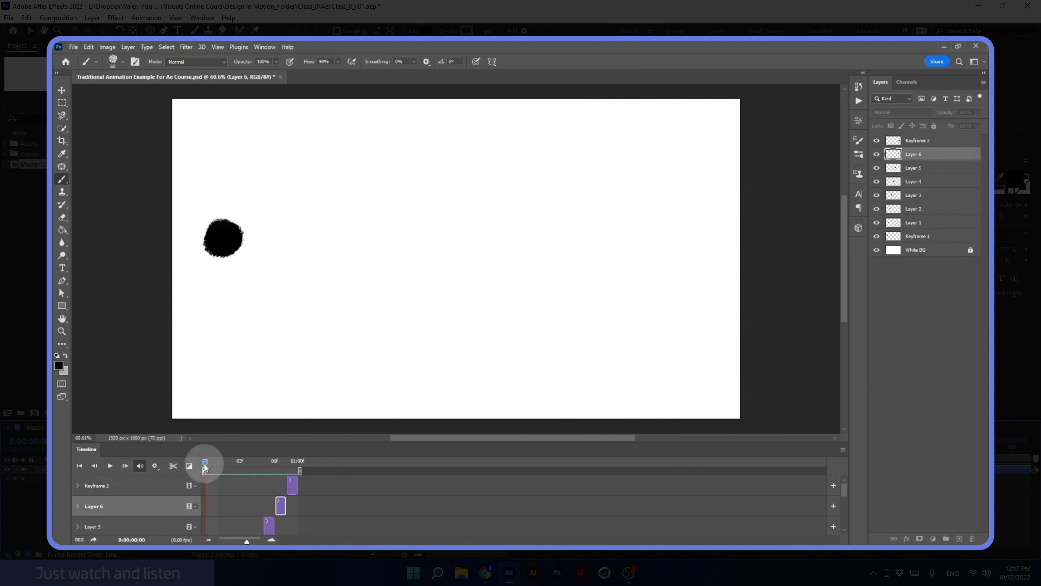
In Photoshop, add new layers to the frame animation, trim one to a single frame and paint the next dot drawing.
{"action": "left_click", "coordinate": [960, 539]}
{"action": "left_click", "coordinate": [960, 539]}
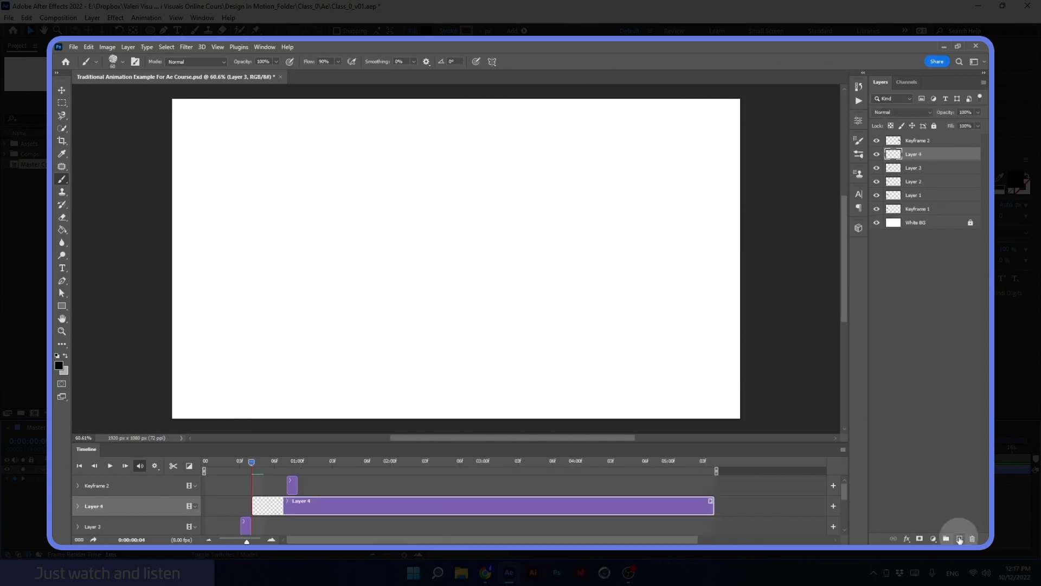
{"action": "left_click", "coordinate": [961, 539]}
{"action": "left_click_drag", "start_coordinate": [714, 506], "coordinate": [275, 505]}
{"action": "left_click", "coordinate": [960, 539]}
{"action": "left_click_drag", "start_coordinate": [667, 261], "coordinate": [670, 247]}
{"action": "left_click", "coordinate": [110, 467]}
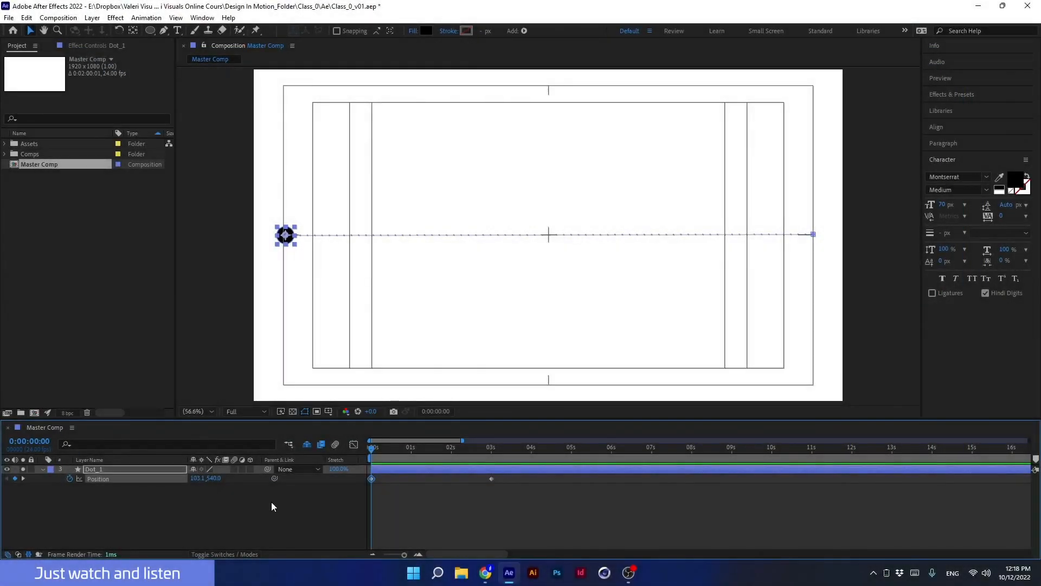
Zoom in on the dot and step forward frame by frame to examine its linear motion.
{"action": "key", "text": "apostrophe"}
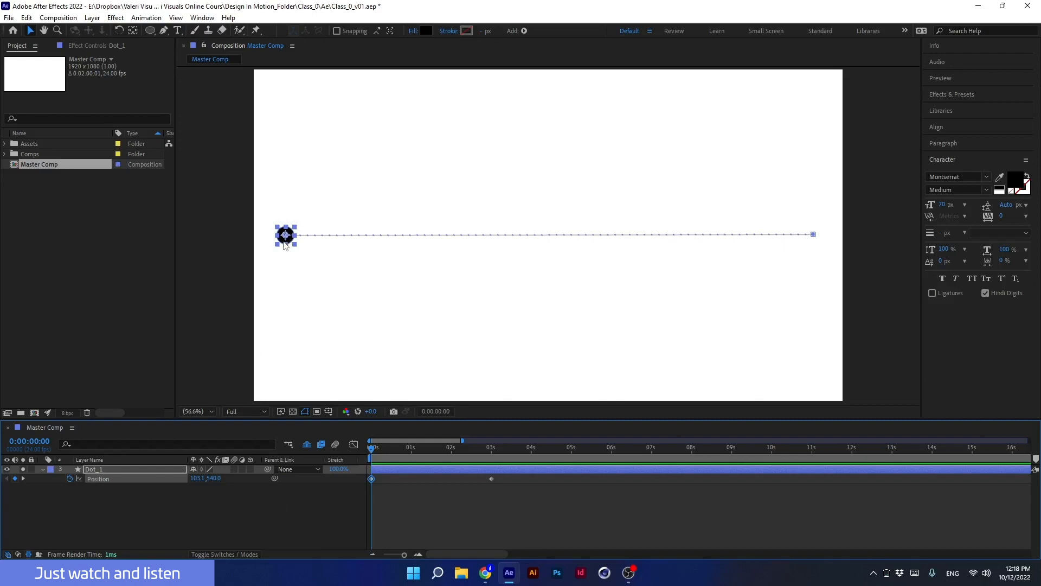
{"action": "scroll", "coordinate": [284, 244], "scroll_direction": "up", "scroll_amount": 2}
{"action": "left_click_drag", "start_coordinate": [265, 242], "coordinate": [498, 249]}
{"action": "scroll", "coordinate": [372, 238], "scroll_direction": "up", "scroll_amount": 2}
{"action": "left_click_drag", "start_coordinate": [300, 269], "coordinate": [465, 260]}
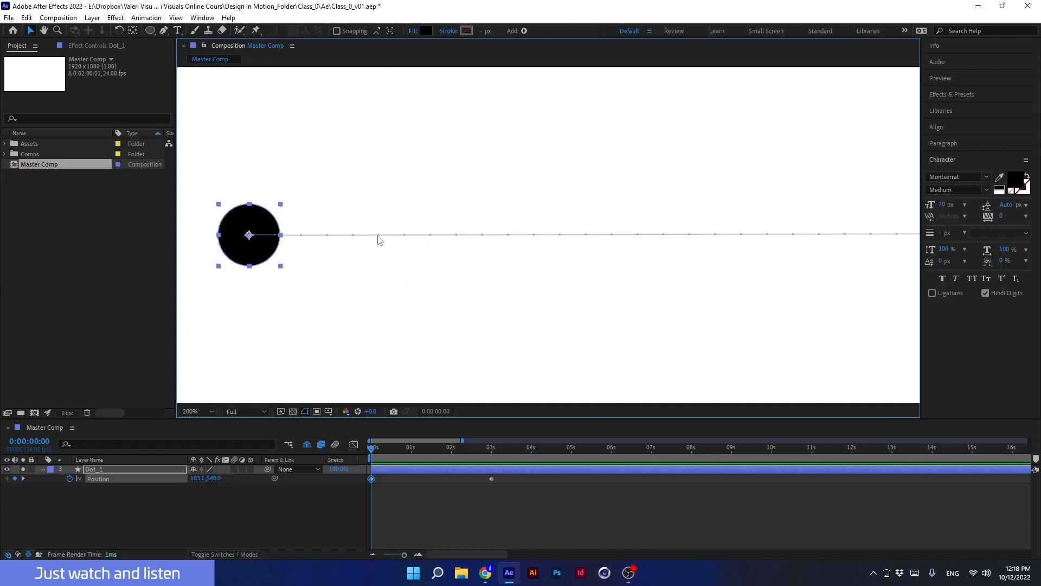
{"action": "key", "text": "ctrl+Right"}
{"action": "key", "text": "ctrl+Right"}
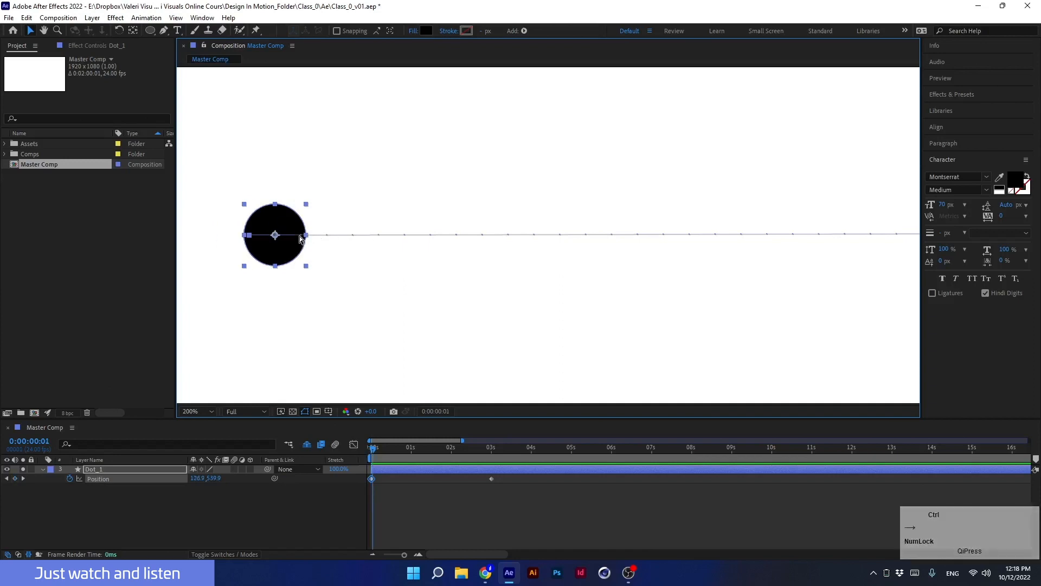
{"action": "key", "text": "ctrl+Right"}
{"action": "key", "text": "ctrl+Right"}
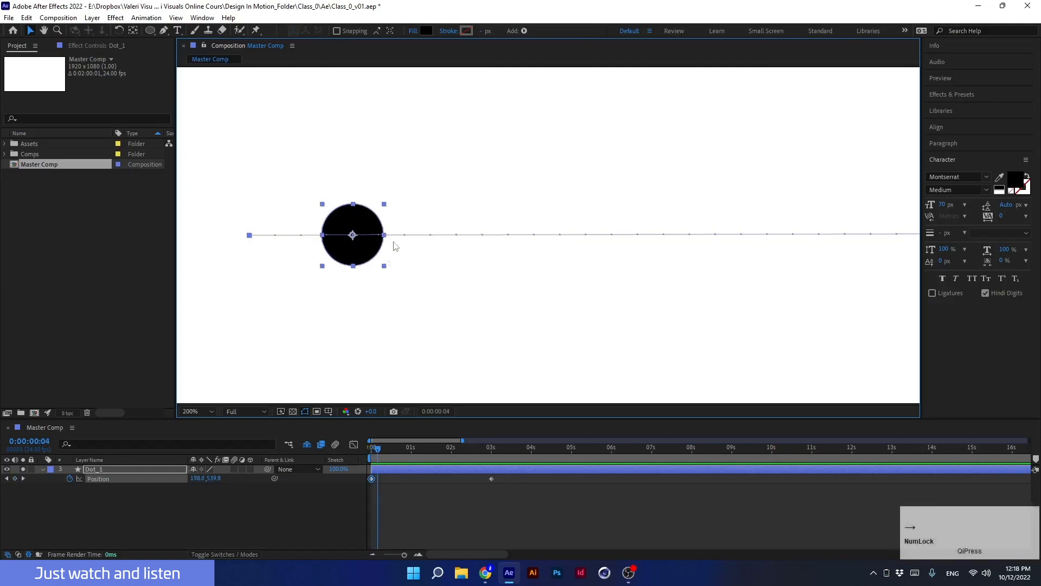
{"action": "left_click", "coordinate": [374, 448]}
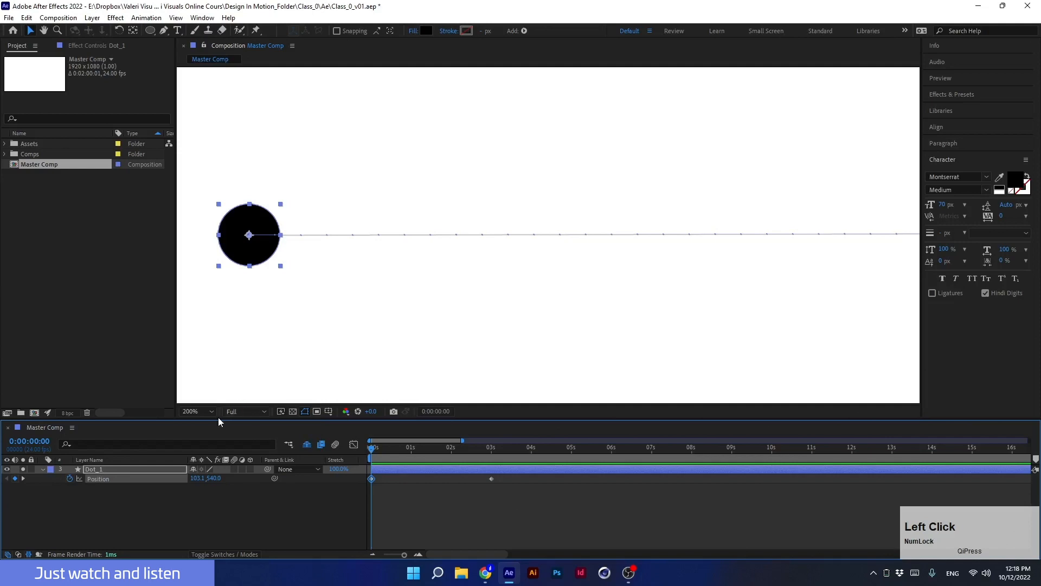
Fit the composition view to the window and preview the animation, then return to the start.
{"action": "left_click", "coordinate": [212, 411]}
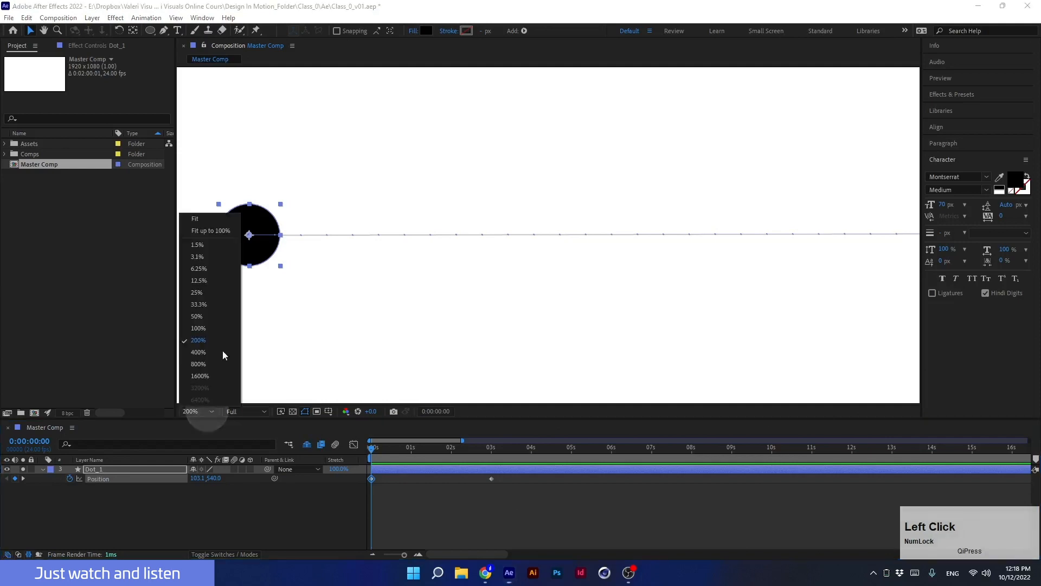
{"action": "left_click", "coordinate": [201, 226]}
{"action": "key", "text": "space"}
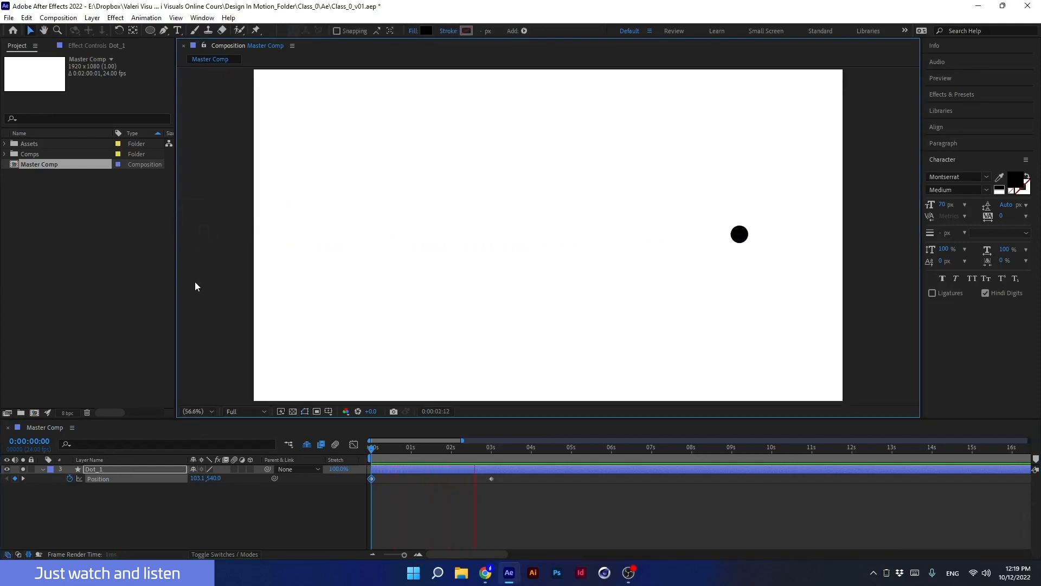
{"action": "key", "text": "space"}
{"action": "left_click_drag", "start_coordinate": [457, 444], "coordinate": [341, 469]}
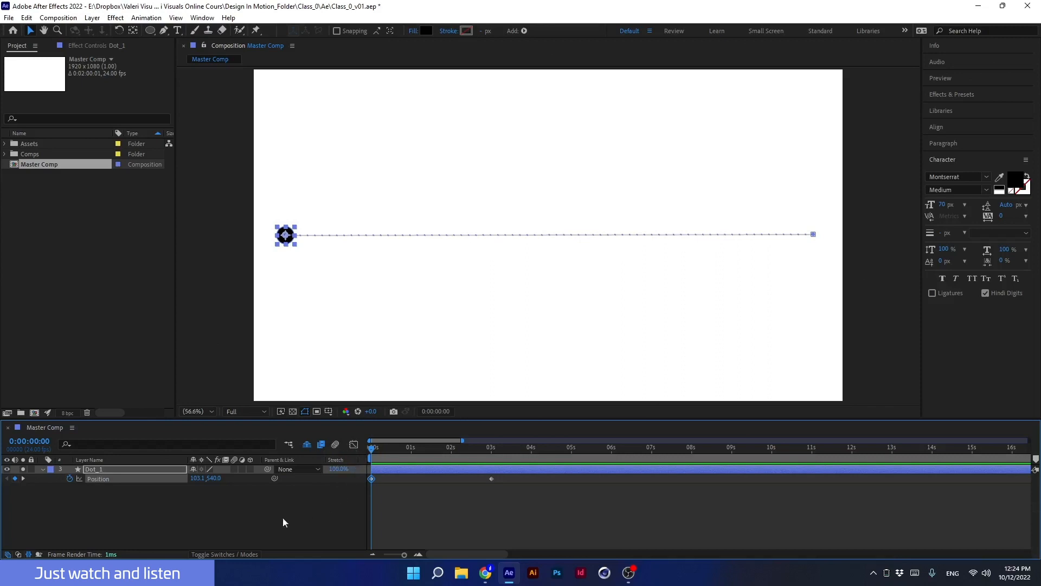
Duplicate the dot layer and set the copy's fill colour to 083AF0.
{"action": "left_click", "coordinate": [155, 470]}
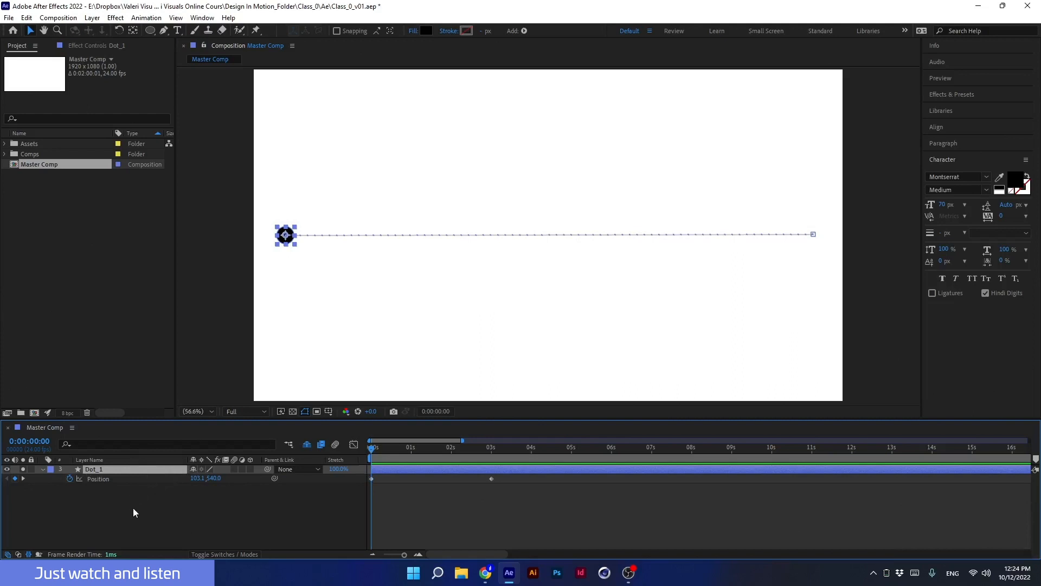
{"action": "key", "text": "ctrl+d"}
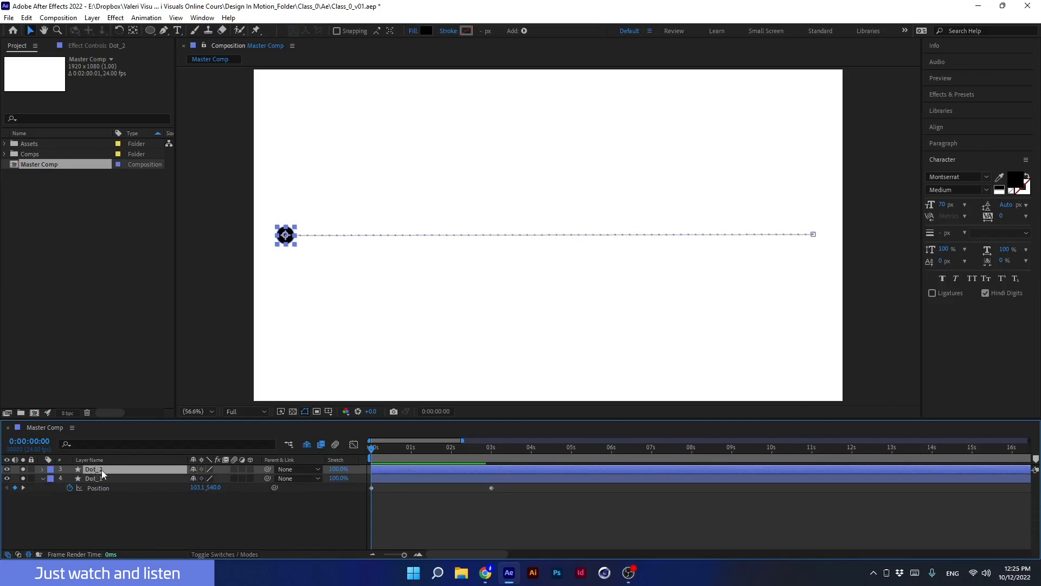
{"action": "left_click", "coordinate": [427, 30]}
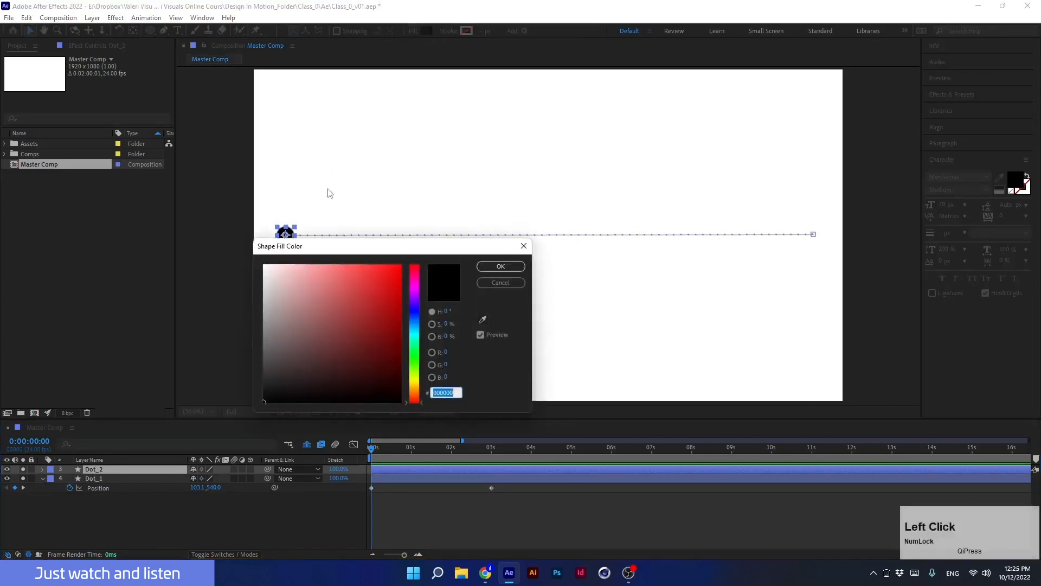
{"action": "left_click", "coordinate": [415, 315]}
{"action": "left_click_drag", "start_coordinate": [390, 271], "coordinate": [397, 272]}
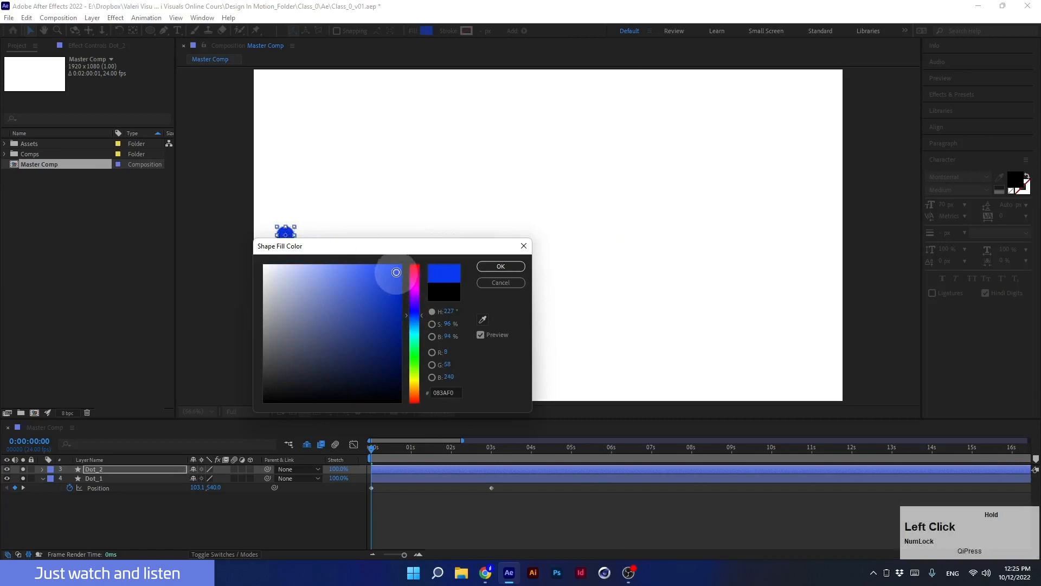
{"action": "left_click", "coordinate": [500, 267]}
Shift all of the blue dot's position keyframes down so its path sits at y 640.
{"action": "left_click", "coordinate": [159, 471]}
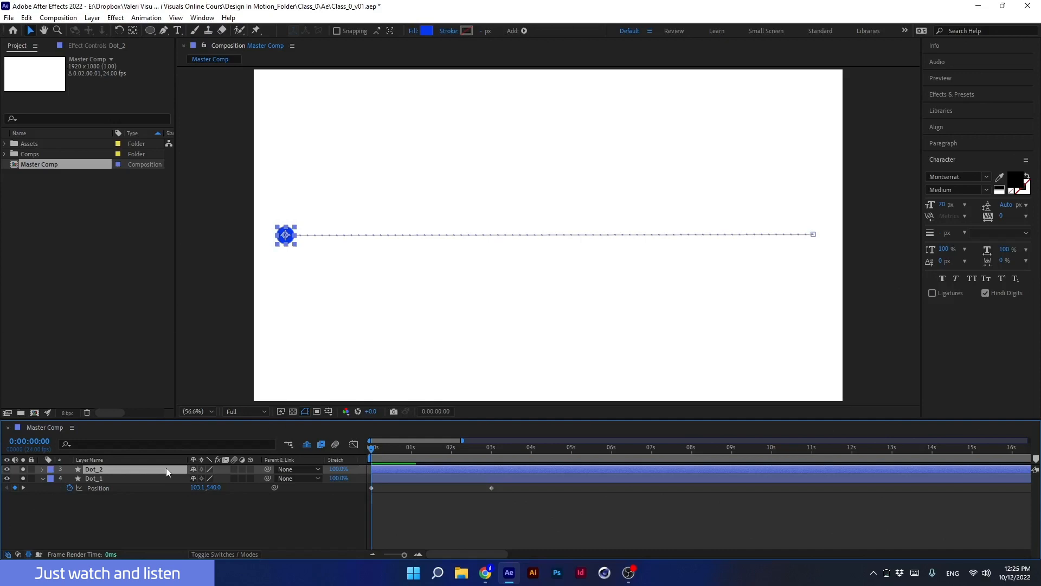
{"action": "key", "text": "u"}
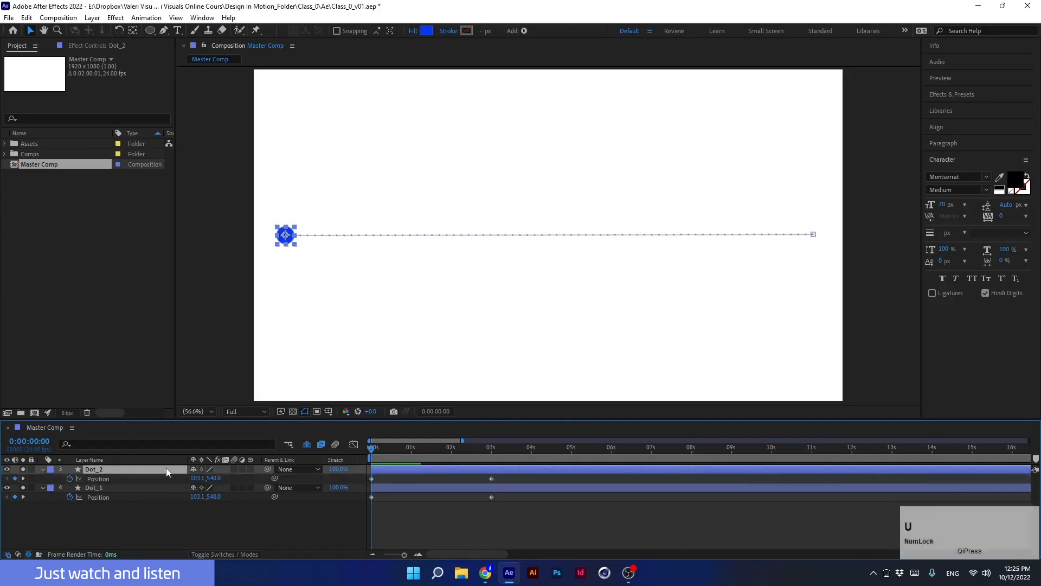
{"action": "left_click", "coordinate": [96, 479]}
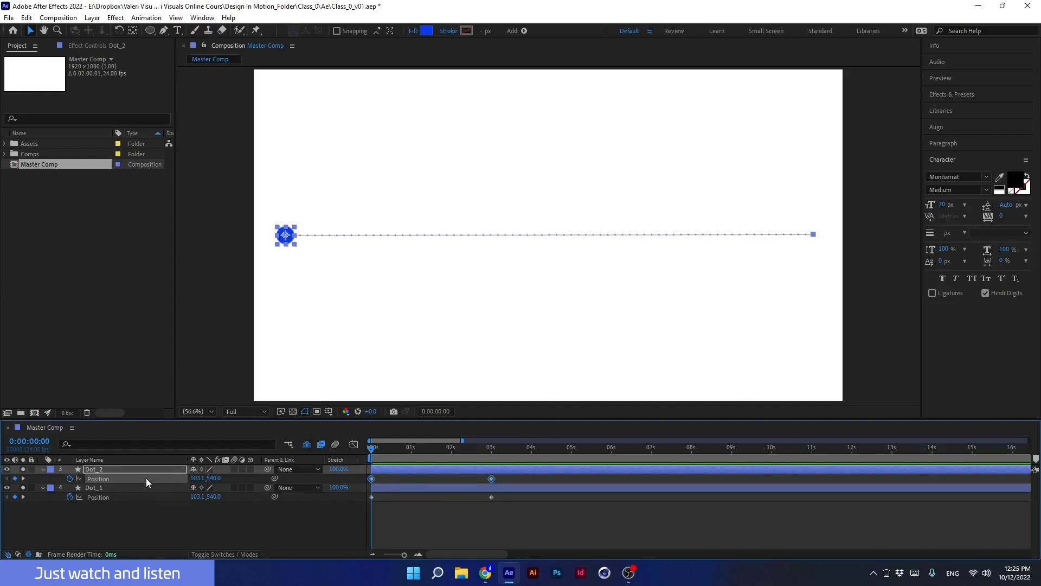
{"action": "key", "text": "shift+Down"}
{"action": "key", "text": "shift+Down"}
{"action": "key", "text": "shift+Down"}
{"action": "key", "text": "shift+Down"}
{"action": "key", "text": "shift+Down"}
{"action": "key", "text": "shift+Down"}
{"action": "key", "text": "shift+Down"}
{"action": "key", "text": "shift+Down"}
{"action": "key", "text": "shift+Down"}
{"action": "key", "text": "shift+Down"}
{"action": "key", "text": "shift+Down"}
{"action": "key", "text": "shift+Down"}
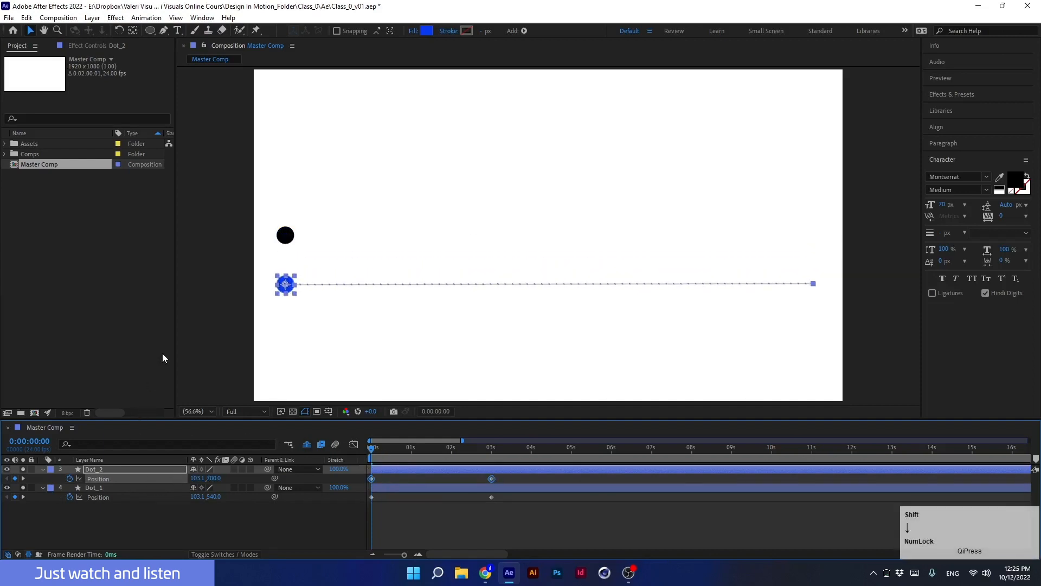
{"action": "key", "text": "shift+Up"}
{"action": "key", "text": "shift+Up"}
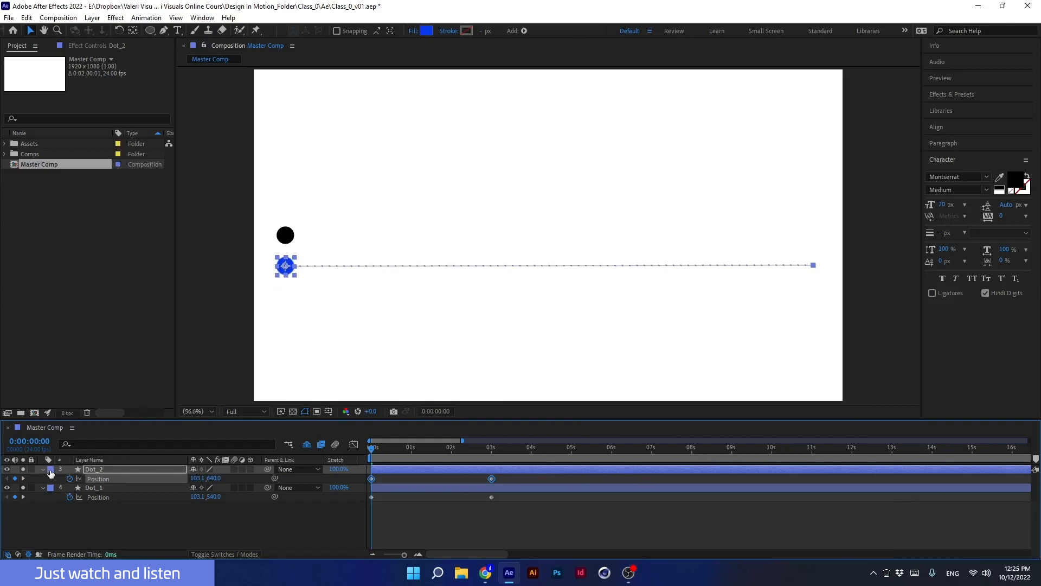
Set the blue dot layer's label colour to purple.
{"action": "left_click", "coordinate": [50, 470]}
{"action": "left_click", "coordinate": [66, 378]}
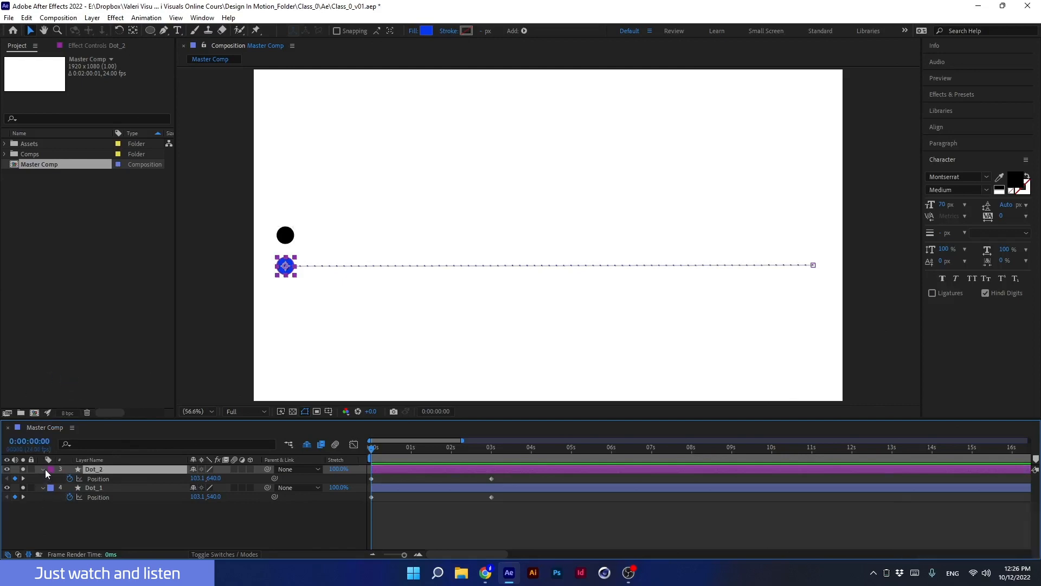
{"action": "left_click", "coordinate": [89, 518]}
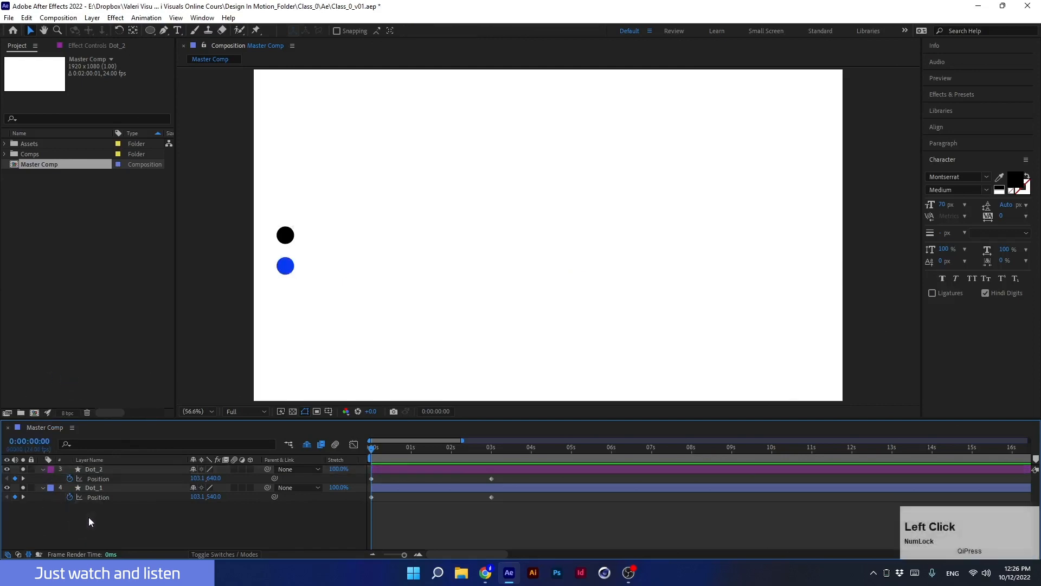
Preview both dots moving together and return to the start of the timeline.
{"action": "left_click", "coordinate": [378, 469]}
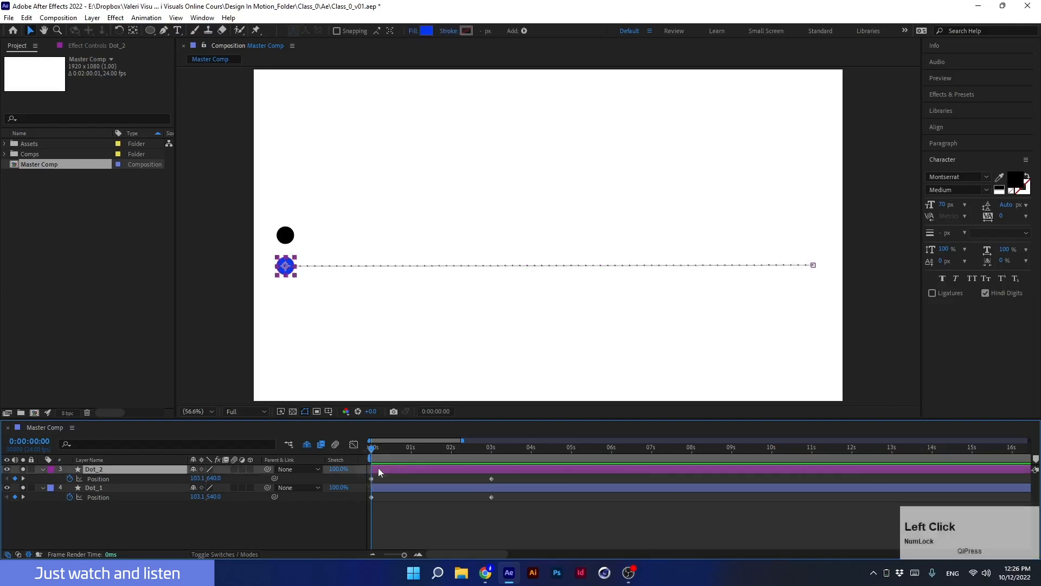
{"action": "left_click", "coordinate": [389, 489]}
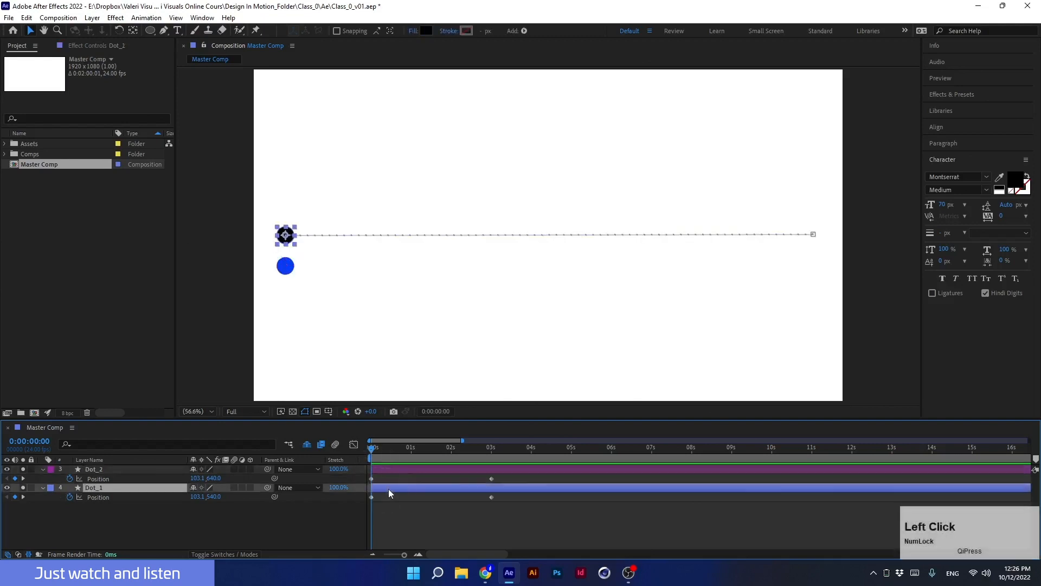
{"action": "left_click", "coordinate": [356, 458]}
{"action": "key", "text": "space"}
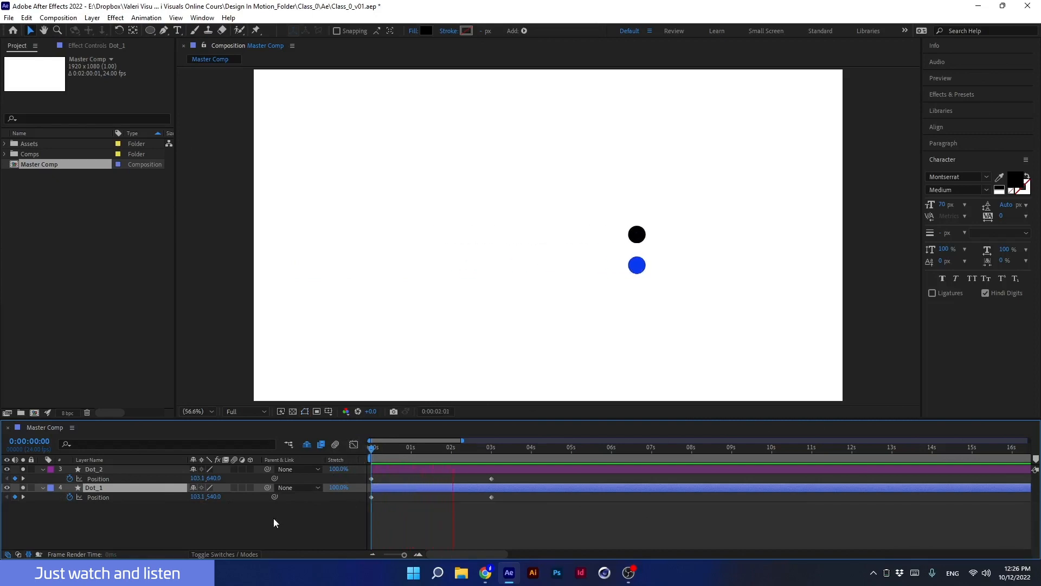
{"action": "key", "text": "space"}
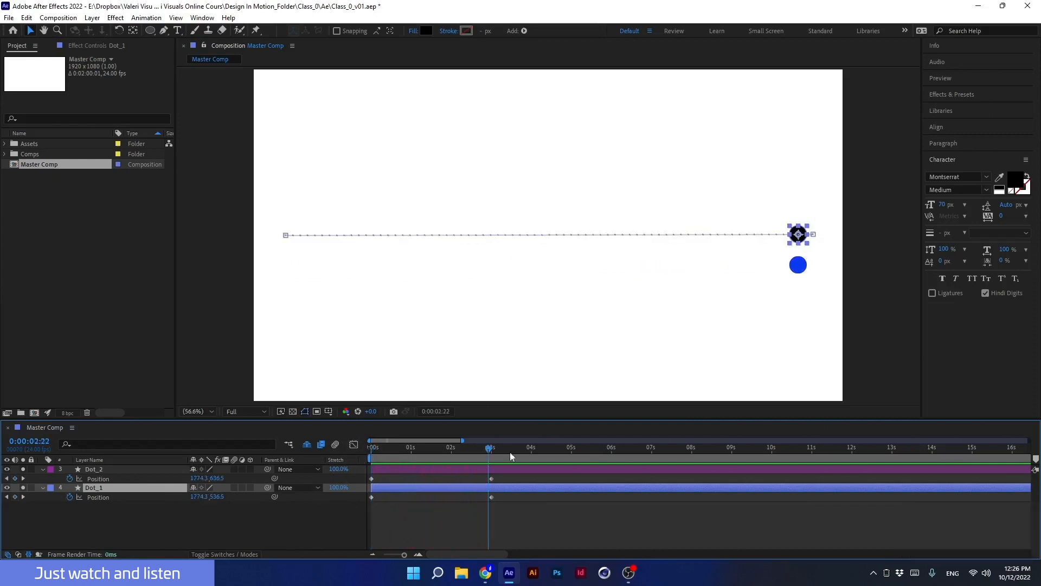
{"action": "left_click_drag", "start_coordinate": [490, 449], "coordinate": [149, 492]}
Move the Dot_2 layer below Dot_1 in the layer stack.
{"action": "left_click", "coordinate": [112, 470]}
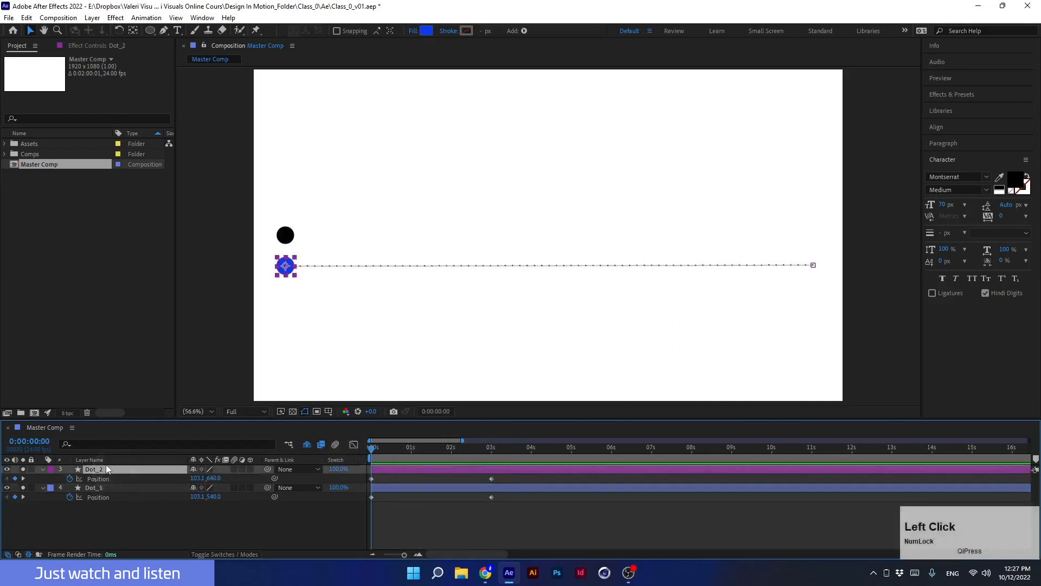
{"action": "left_click_drag", "start_coordinate": [106, 464], "coordinate": [102, 501]}
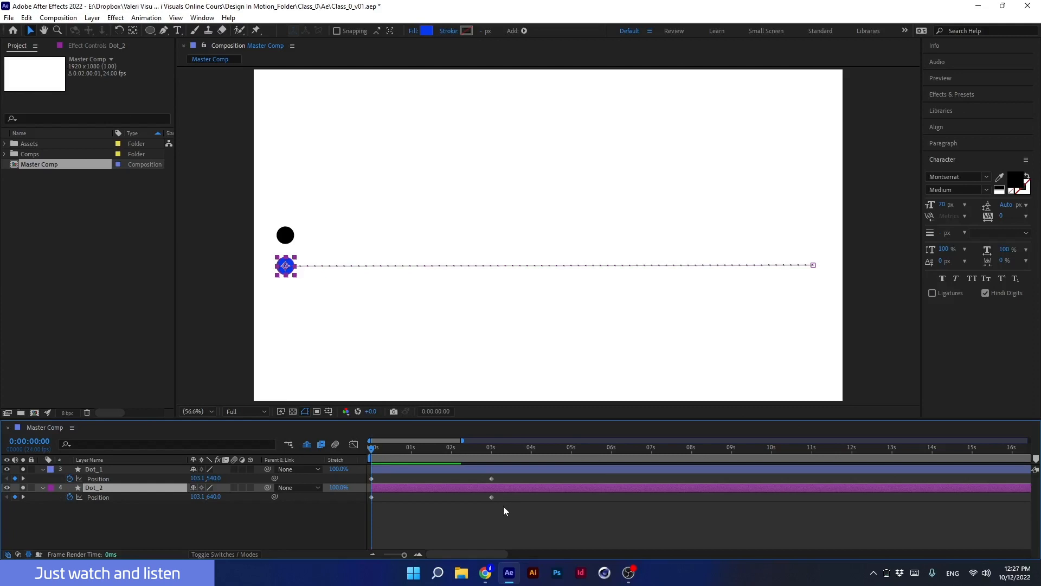
Apply Easy Ease to both of the blue dot's position keyframes.
{"action": "left_click_drag", "start_coordinate": [502, 506], "coordinate": [361, 502]}
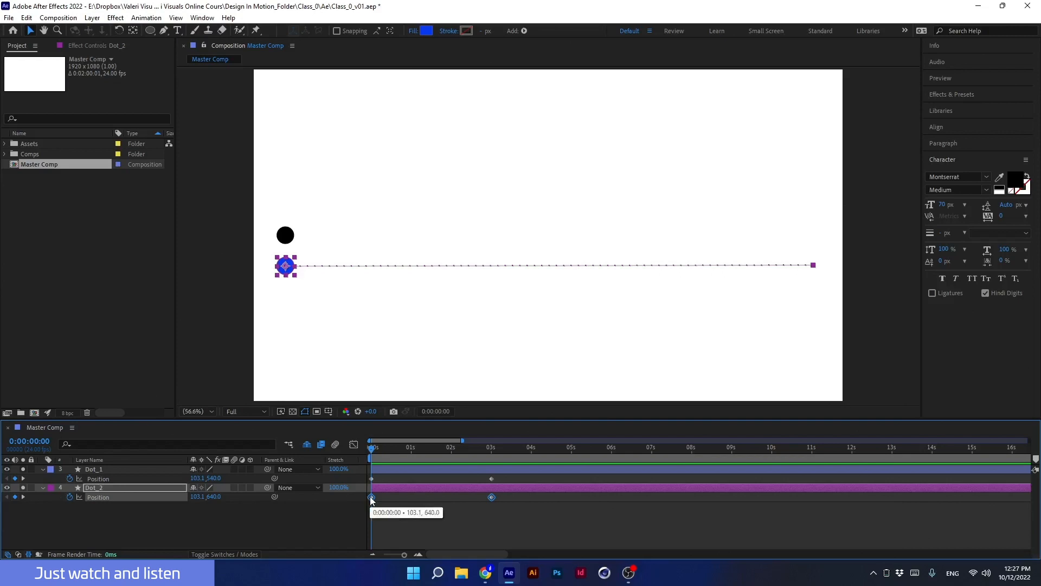
{"action": "left_click", "coordinate": [371, 497]}
{"action": "right_click", "coordinate": [370, 497]}
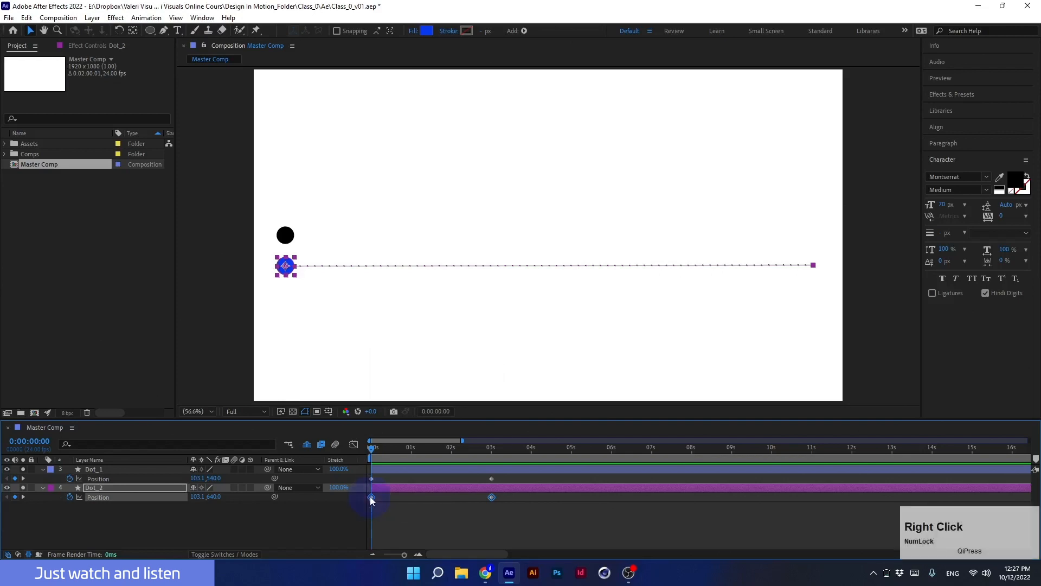
{"action": "mouse_move", "coordinate": [406, 487]}
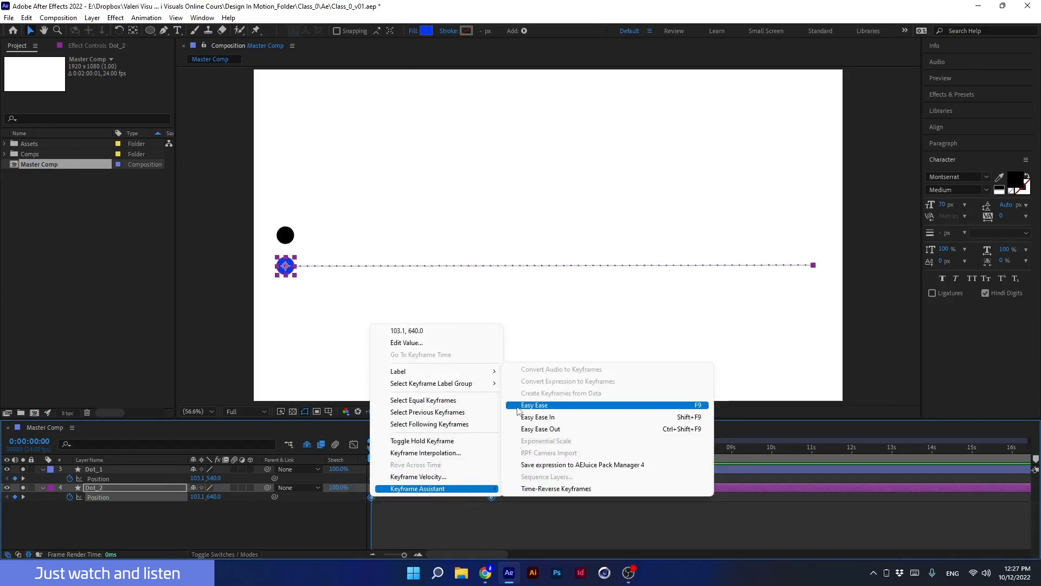
{"action": "left_click", "coordinate": [254, 525]}
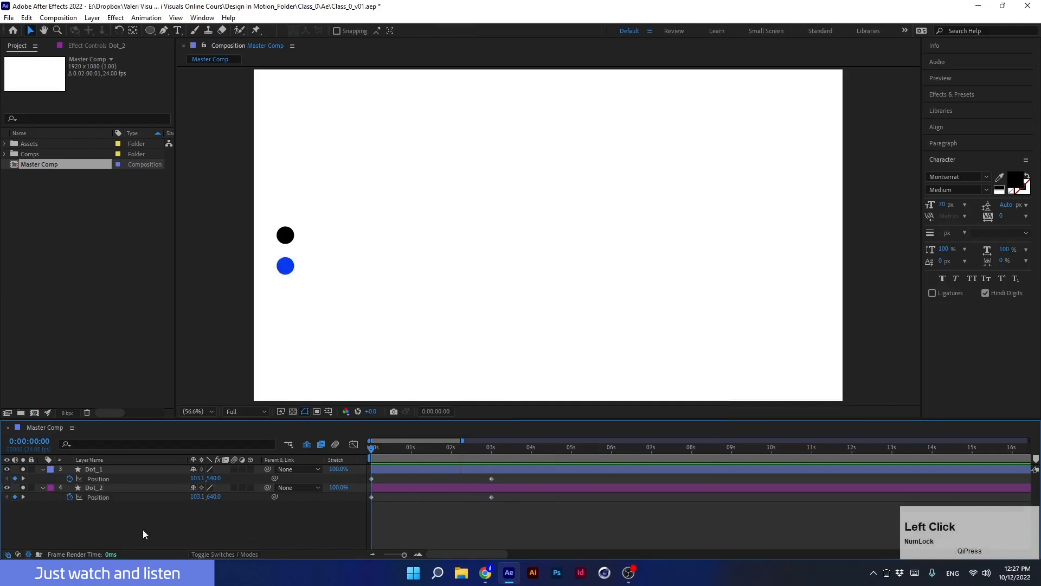
{"action": "left_click", "coordinate": [101, 496]}
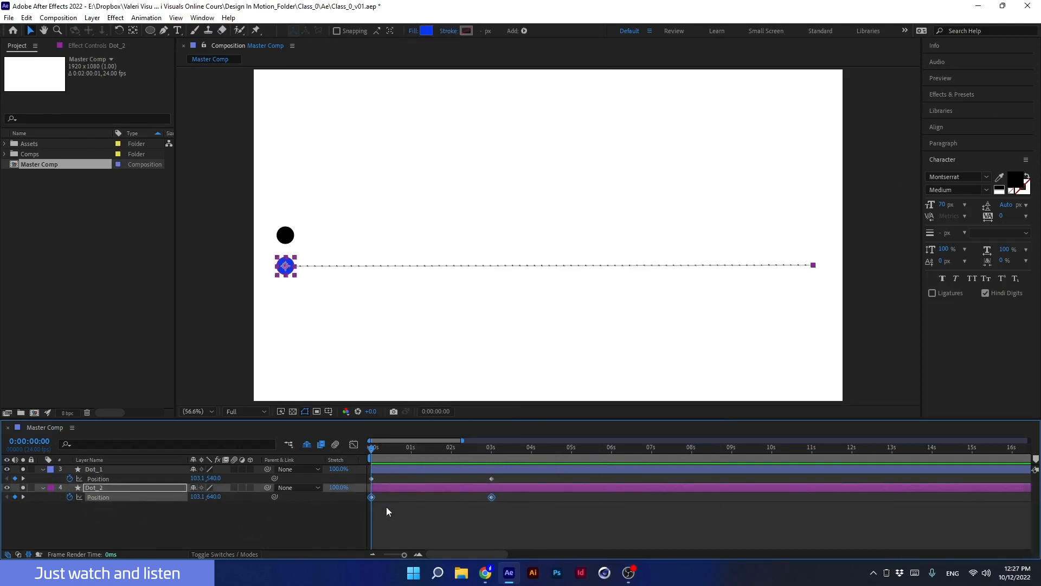
{"action": "key", "text": "F9"}
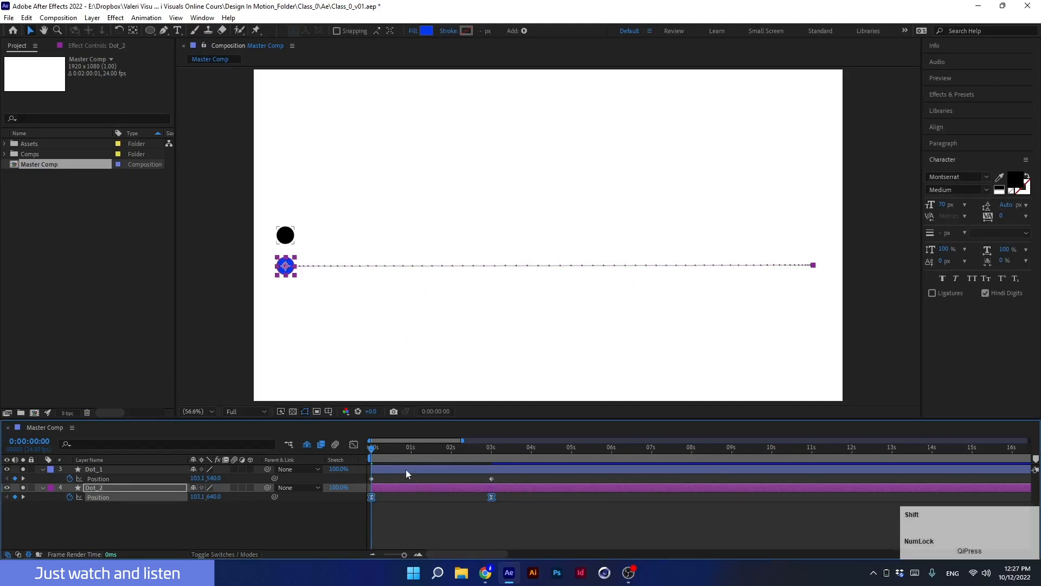
Zoom in on both dots' motion paths to compare their keyframe spacing, then fit the view again.
{"action": "left_click", "coordinate": [405, 470], "text": "shift"}
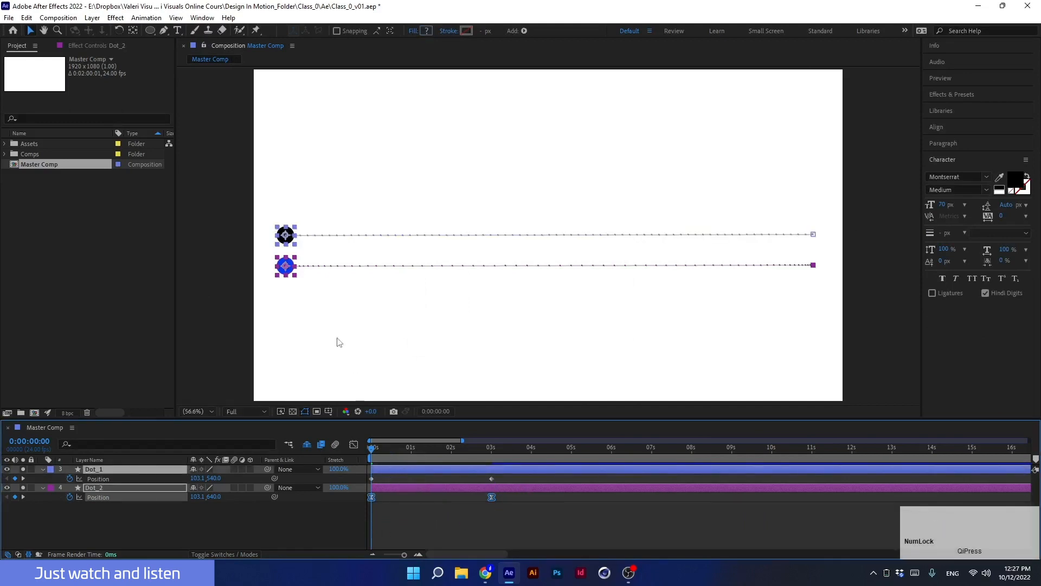
{"action": "scroll", "coordinate": [301, 288], "scroll_direction": "up", "scroll_amount": 2}
{"action": "left_click_drag", "start_coordinate": [267, 293], "coordinate": [604, 282]}
{"action": "scroll", "coordinate": [288, 281], "scroll_direction": "up", "scroll_amount": 1}
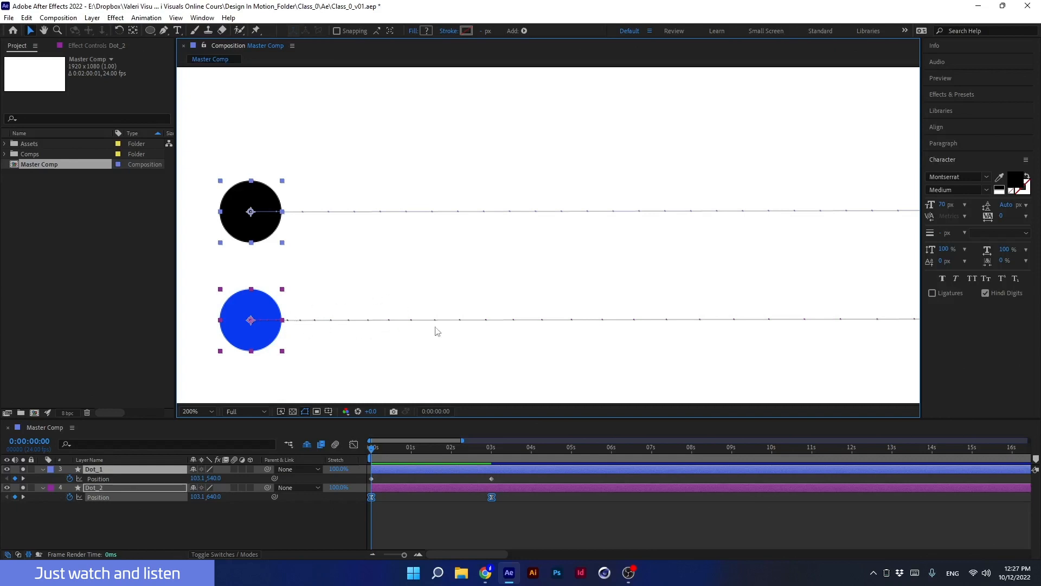
{"action": "middle_click", "coordinate": [661, 345]}
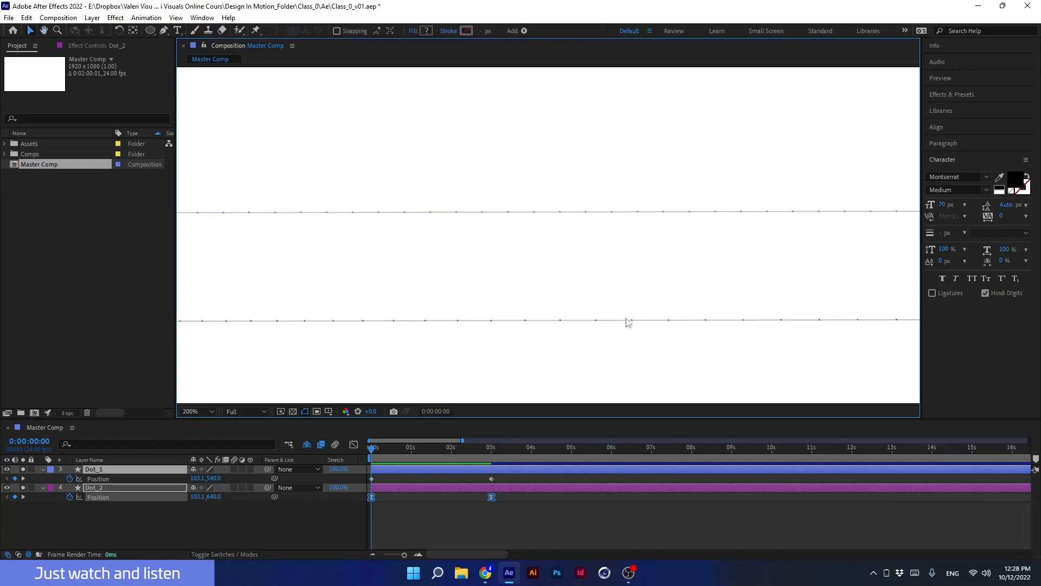
{"action": "scroll", "coordinate": [521, 314], "scroll_direction": "down", "scroll_amount": 2}
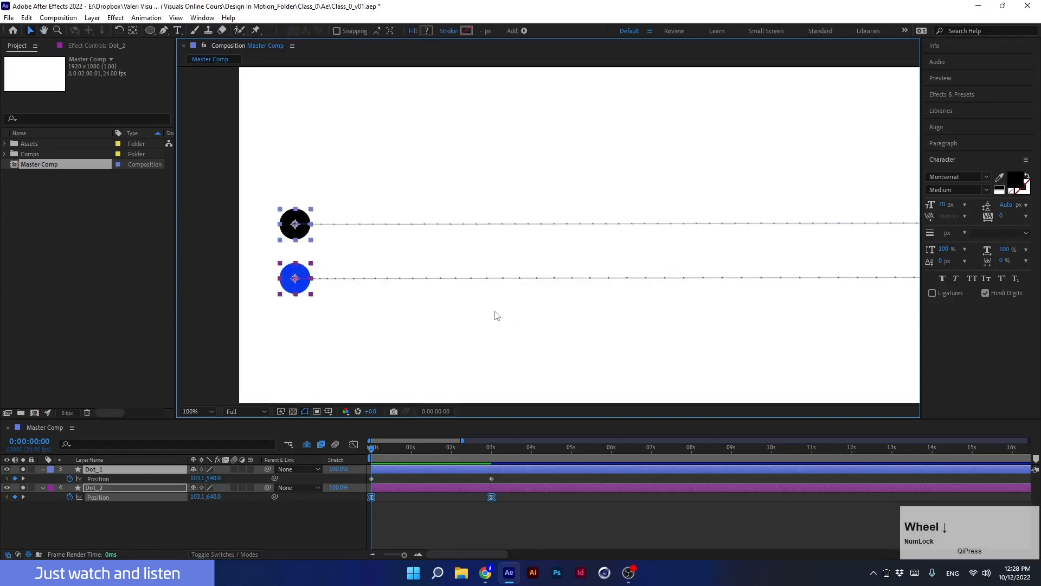
{"action": "left_click_drag", "start_coordinate": [495, 313], "coordinate": [432, 315]}
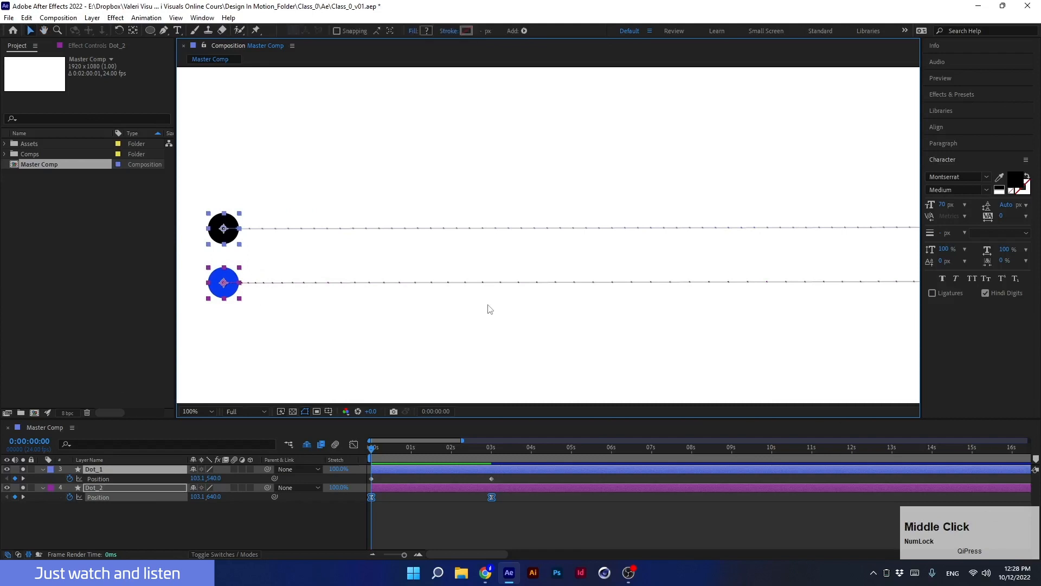
{"action": "left_click", "coordinate": [204, 412]}
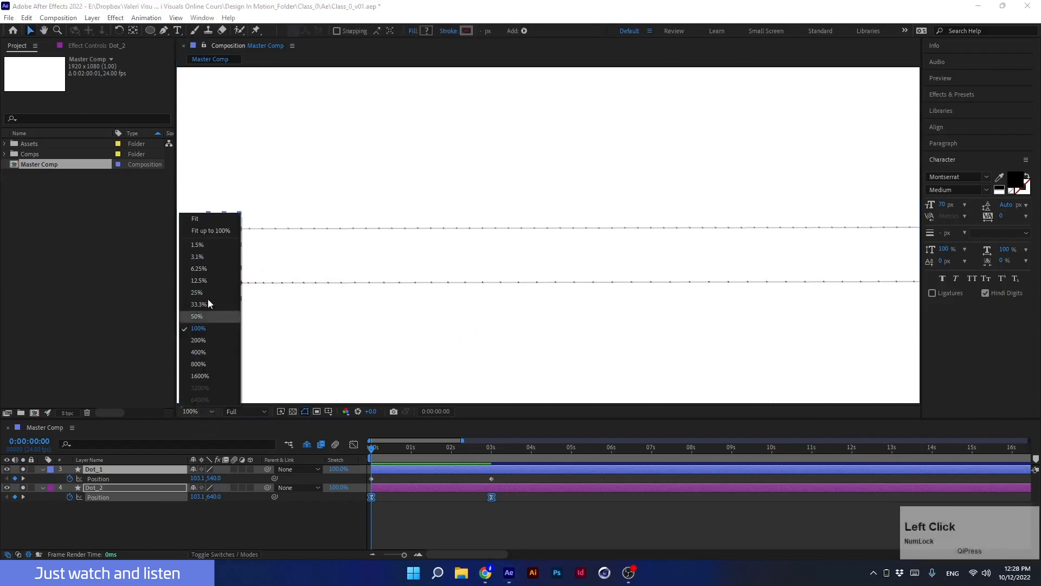
{"action": "left_click", "coordinate": [202, 225]}
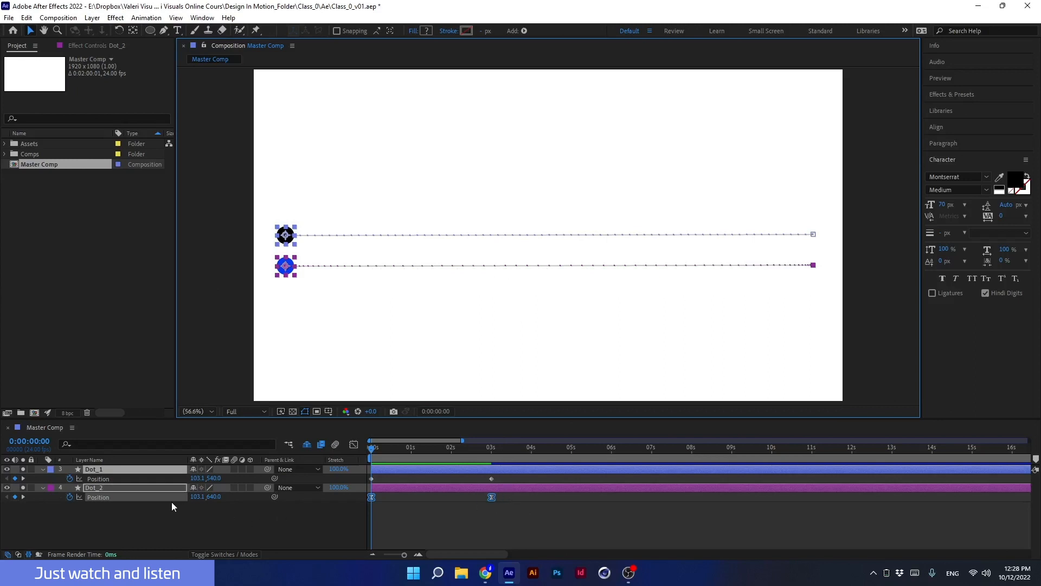
Open the Graph Editor with the speed graph for the blue dot's position, enlarging the timeline and zooming its time ruler.
{"action": "left_click_drag", "start_coordinate": [465, 504], "coordinate": [362, 496]}
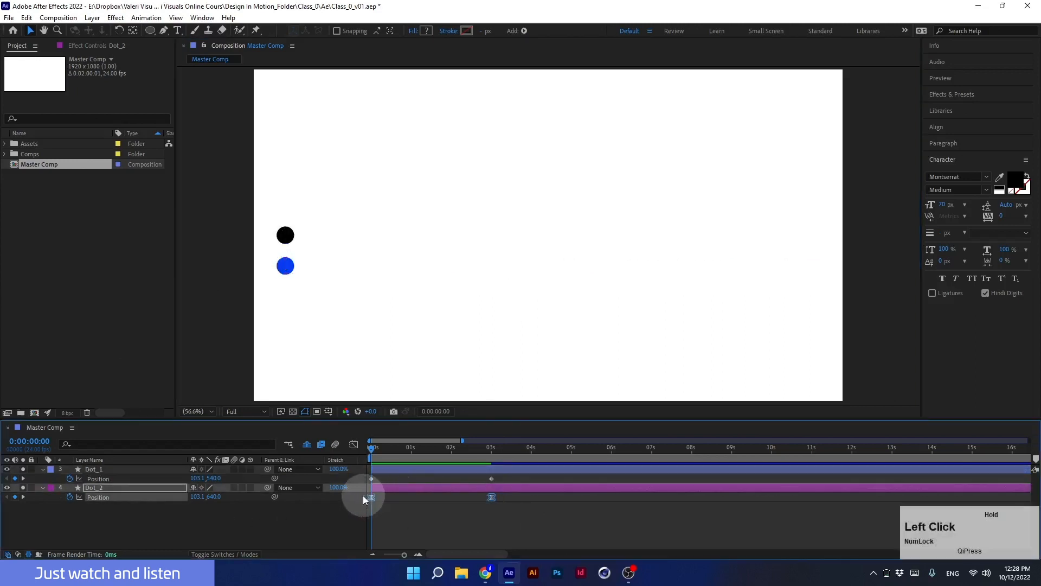
{"action": "left_click", "coordinate": [354, 444]}
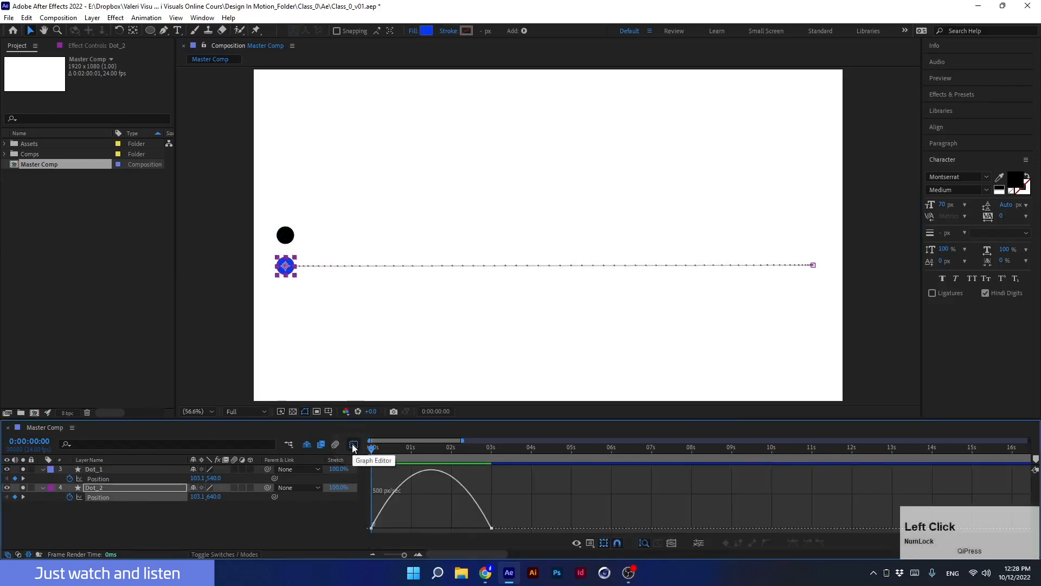
{"action": "right_click", "coordinate": [512, 487]}
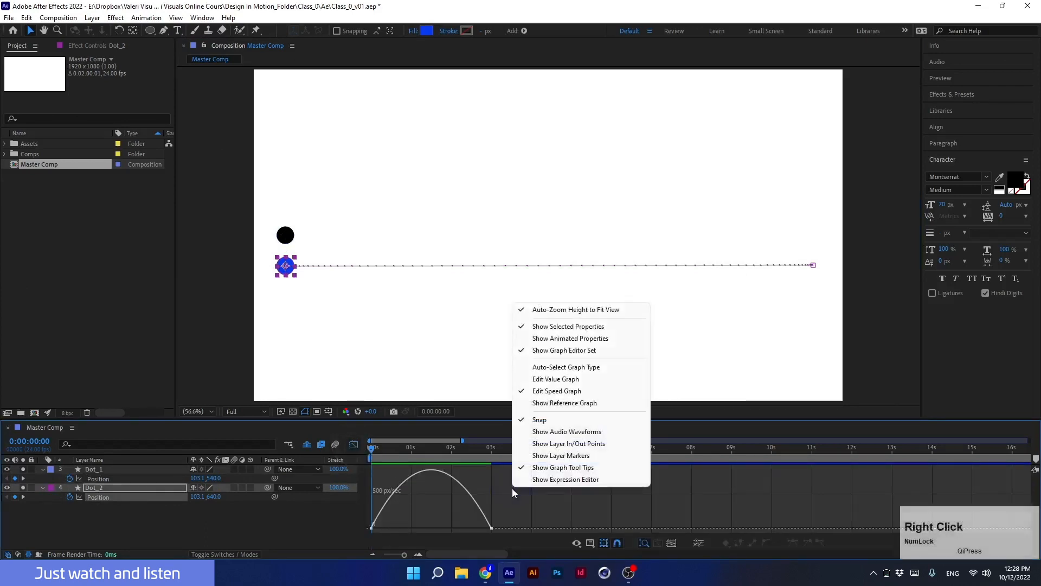
{"action": "left_click", "coordinate": [537, 392]}
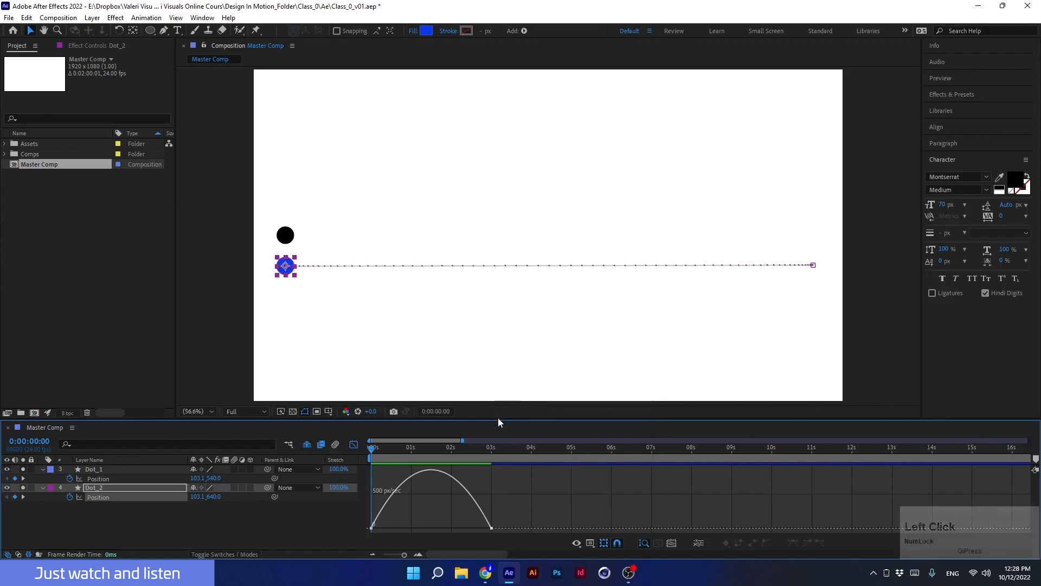
{"action": "left_click_drag", "start_coordinate": [497, 418], "coordinate": [492, 351]}
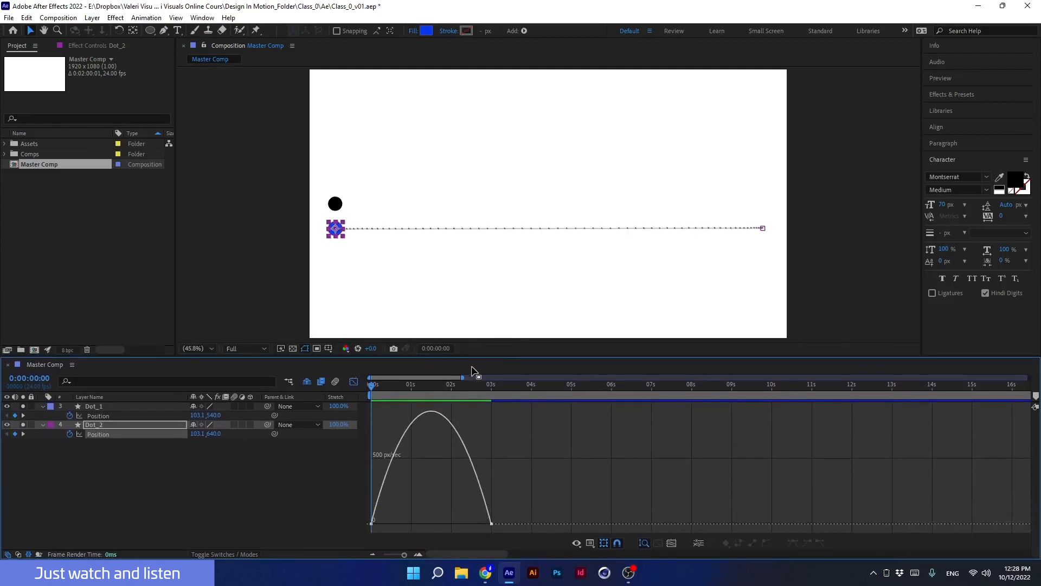
{"action": "mouse_move", "coordinate": [481, 359]}
{"action": "left_mouse_down"}
{"action": "mouse_move", "coordinate": [484, 421]}
{"action": "mouse_move", "coordinate": [477, 368]}
{"action": "mouse_move", "coordinate": [472, 377]}
{"action": "left_mouse_up"}
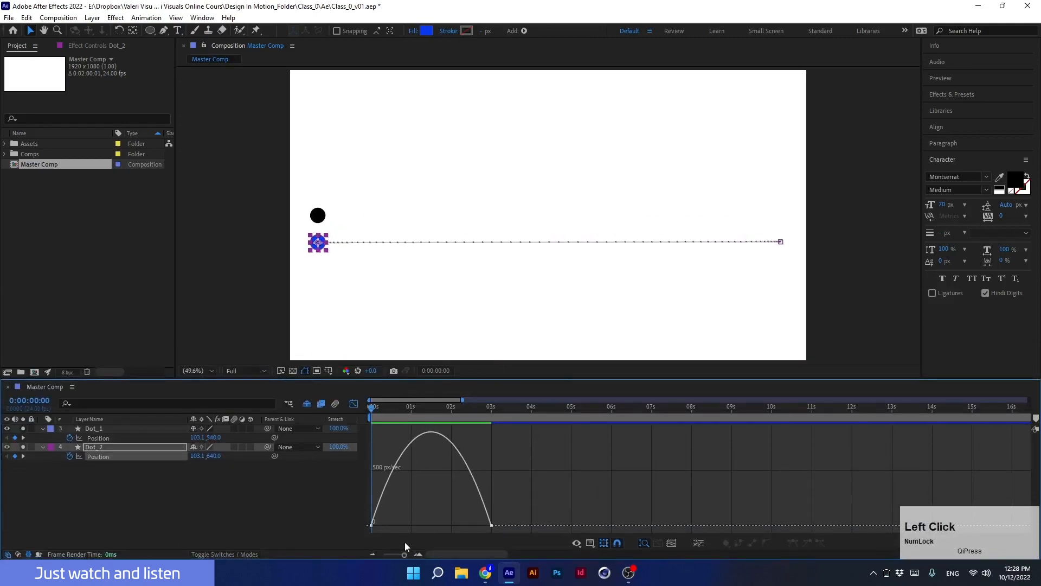
{"action": "left_click", "coordinate": [373, 554]}
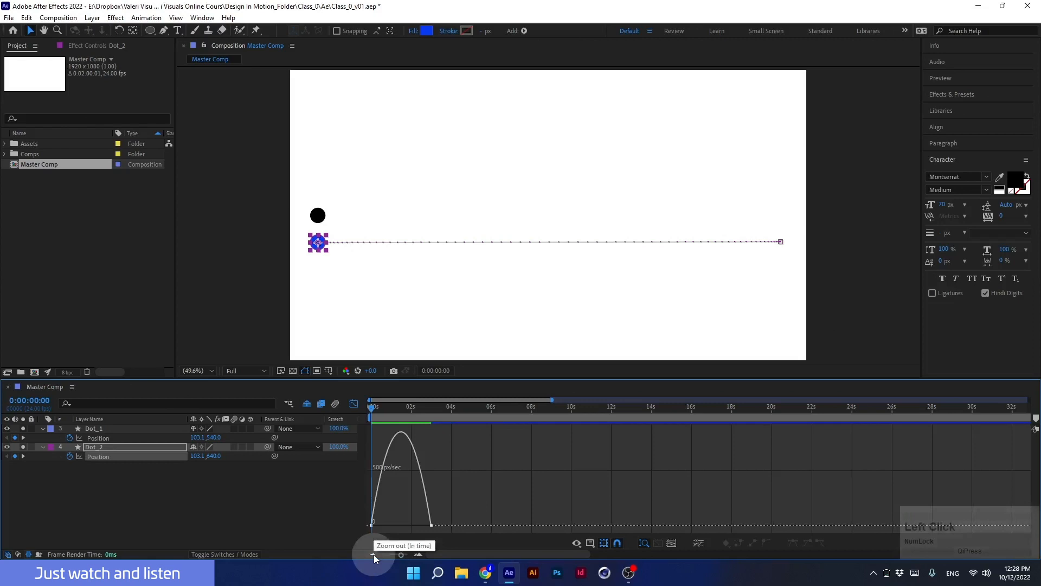
{"action": "left_click", "coordinate": [418, 554]}
{"action": "left_click", "coordinate": [418, 555]}
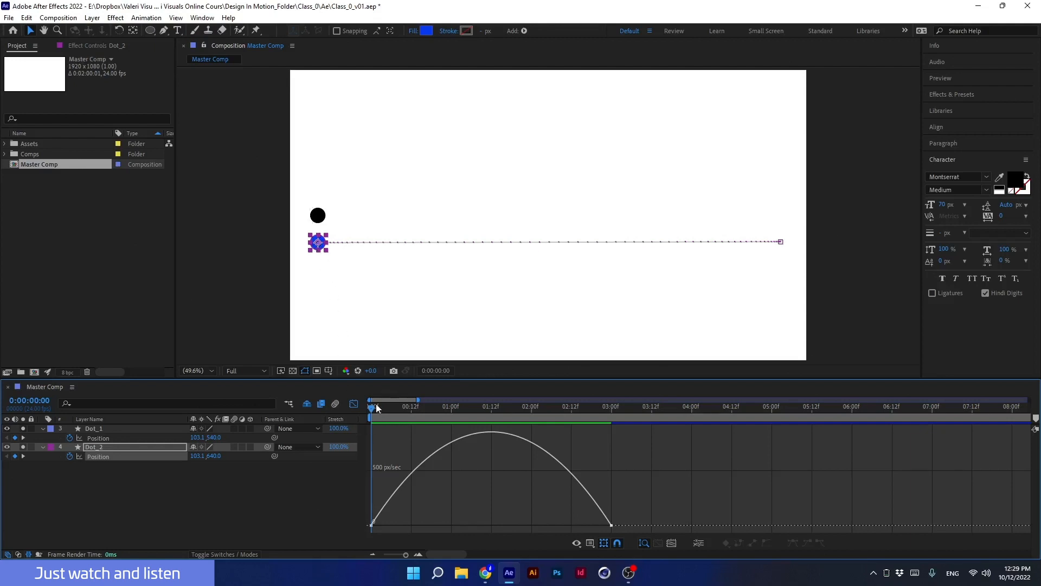
Select both speed keyframes and scrub through the animation to examine the blue dot's speed curve.
{"action": "left_click", "coordinate": [371, 525]}
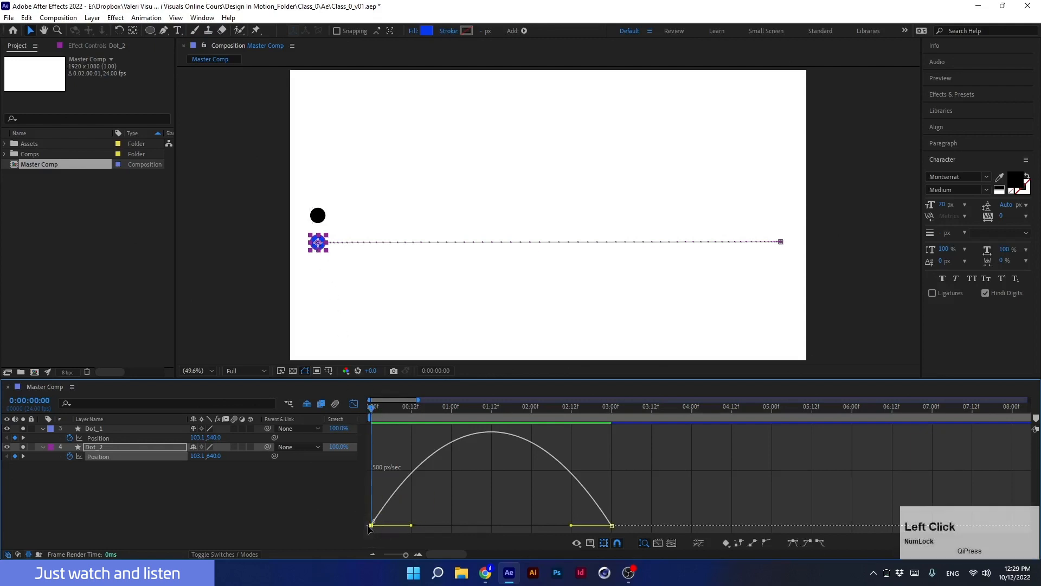
{"action": "left_click", "coordinate": [611, 525]}
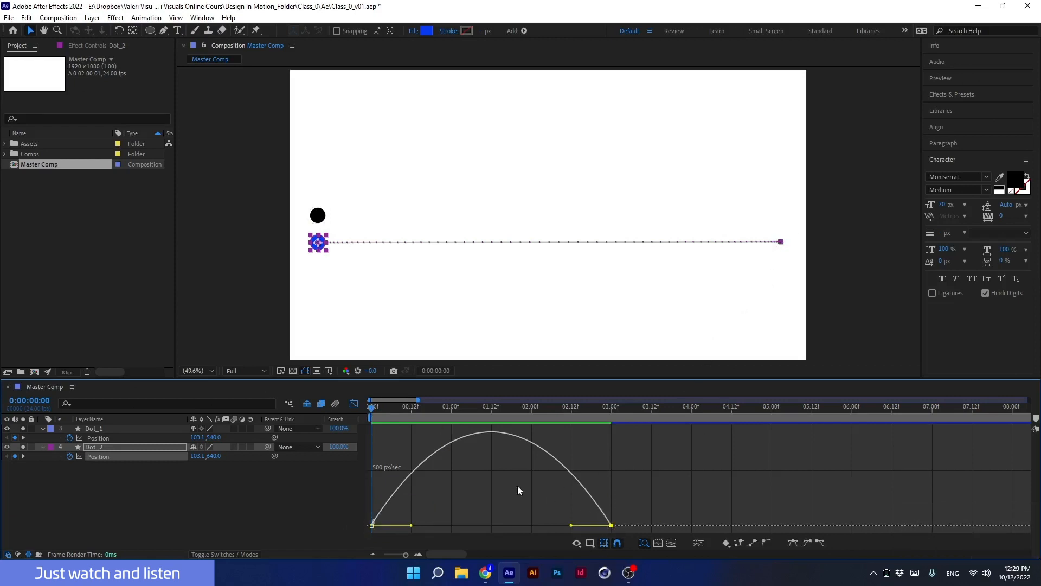
{"action": "left_click_drag", "start_coordinate": [378, 413], "coordinate": [411, 411]}
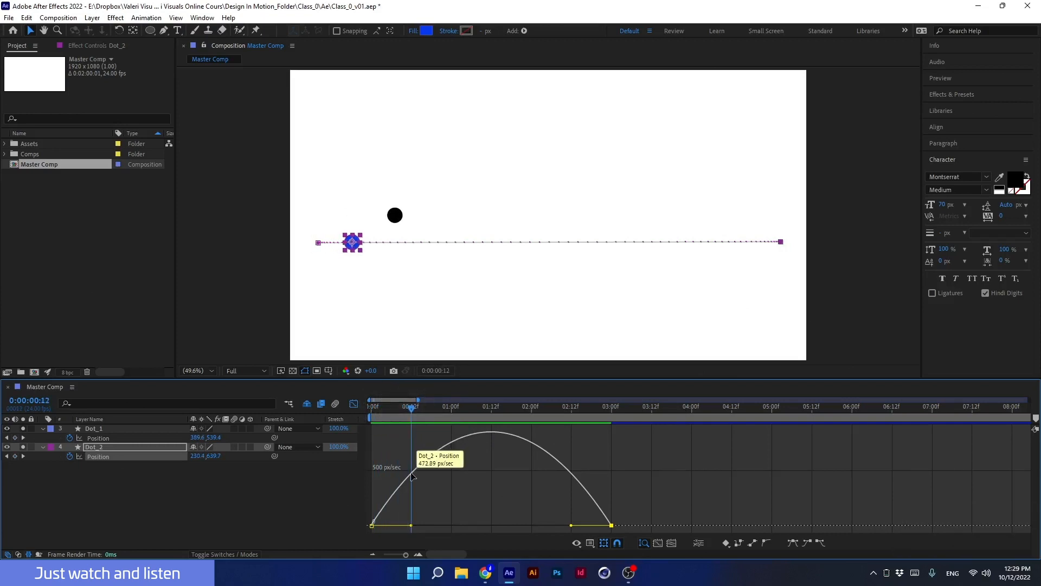
{"action": "left_click_drag", "start_coordinate": [416, 409], "coordinate": [491, 425]}
{"action": "mouse_move", "coordinate": [492, 433]}
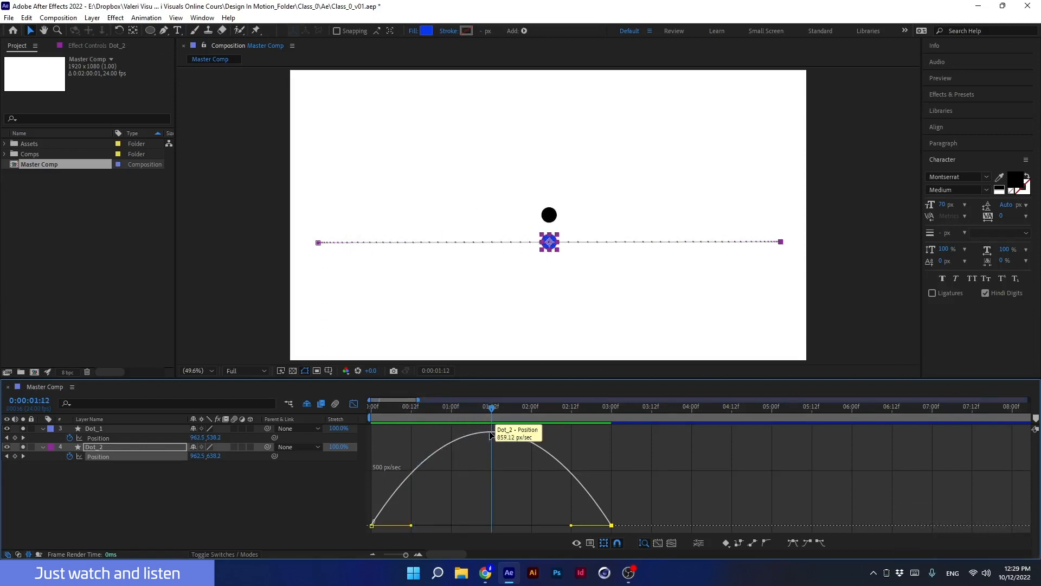
{"action": "left_click_drag", "start_coordinate": [491, 407], "coordinate": [571, 411]}
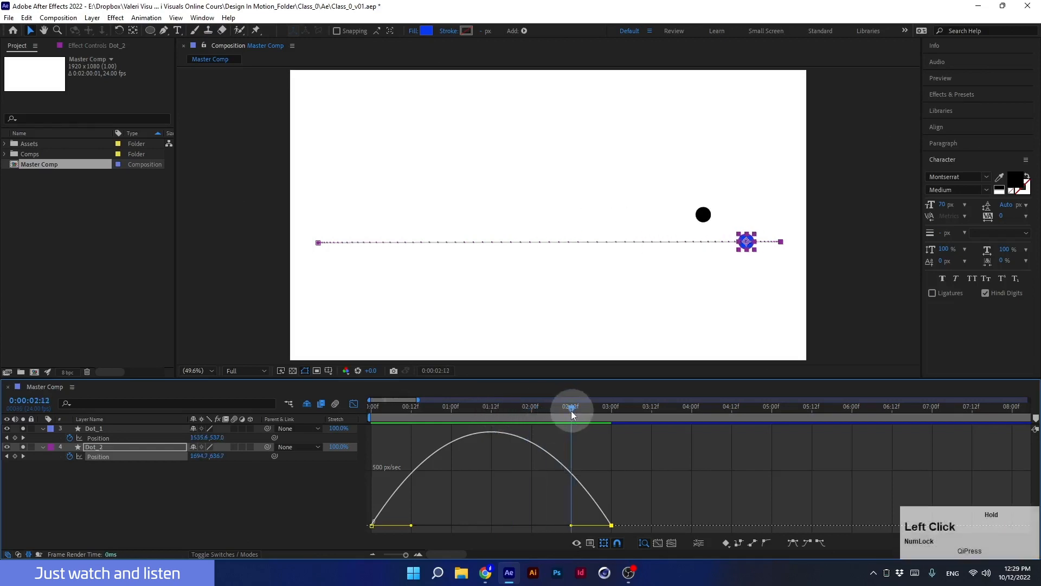
{"action": "mouse_move", "coordinate": [573, 477]}
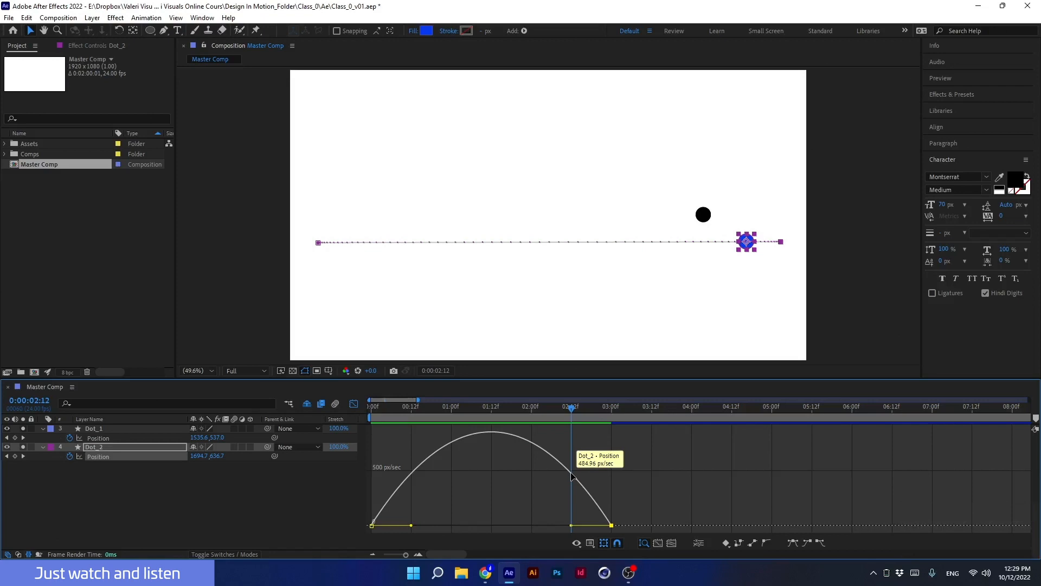
{"action": "left_click_drag", "start_coordinate": [572, 411], "coordinate": [611, 434]}
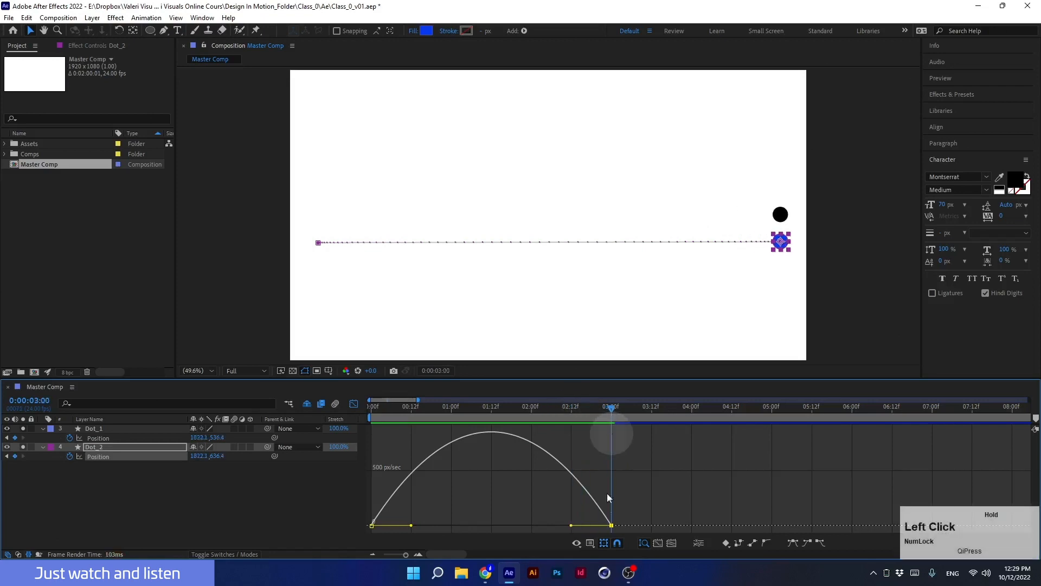
{"action": "mouse_move", "coordinate": [609, 512]}
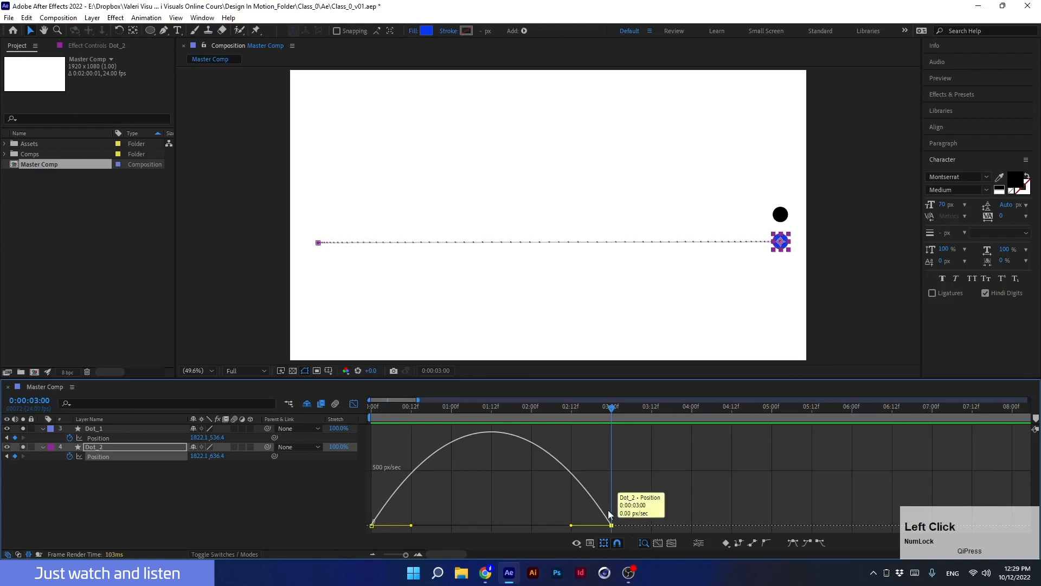
{"action": "left_click_drag", "start_coordinate": [603, 419], "coordinate": [412, 461]}
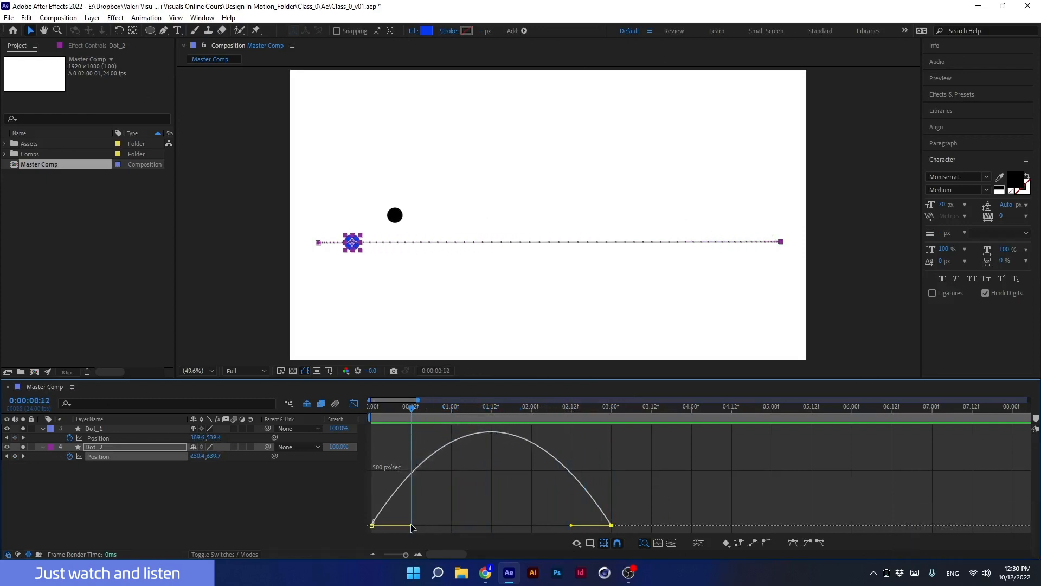
Pull both keyframes' influence handles toward the middle of the speed graph to create a sharp speed peak.
{"action": "left_click_drag", "start_coordinate": [413, 527], "coordinate": [468, 526]}
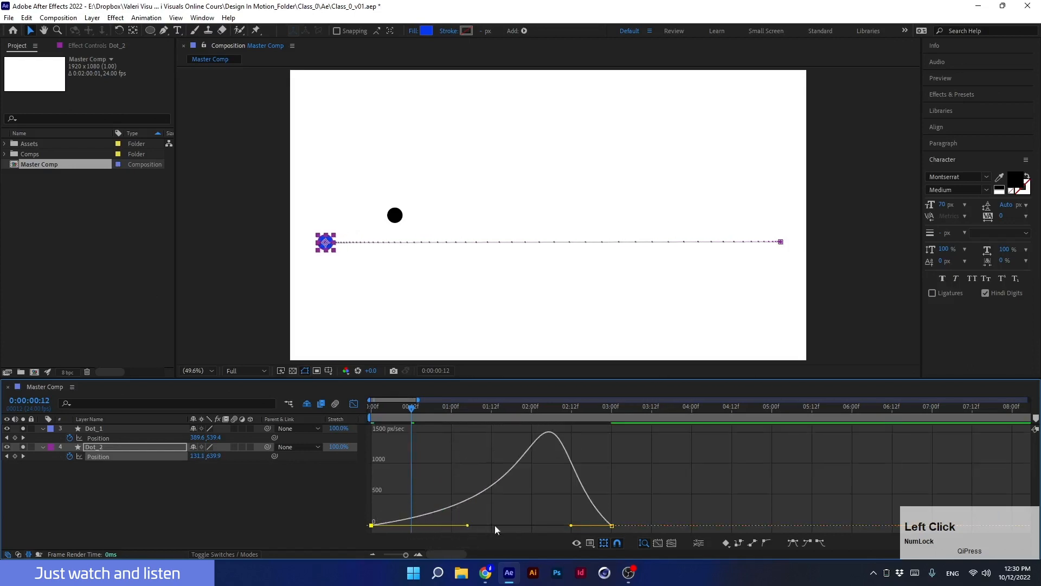
{"action": "left_click_drag", "start_coordinate": [571, 527], "coordinate": [498, 519]}
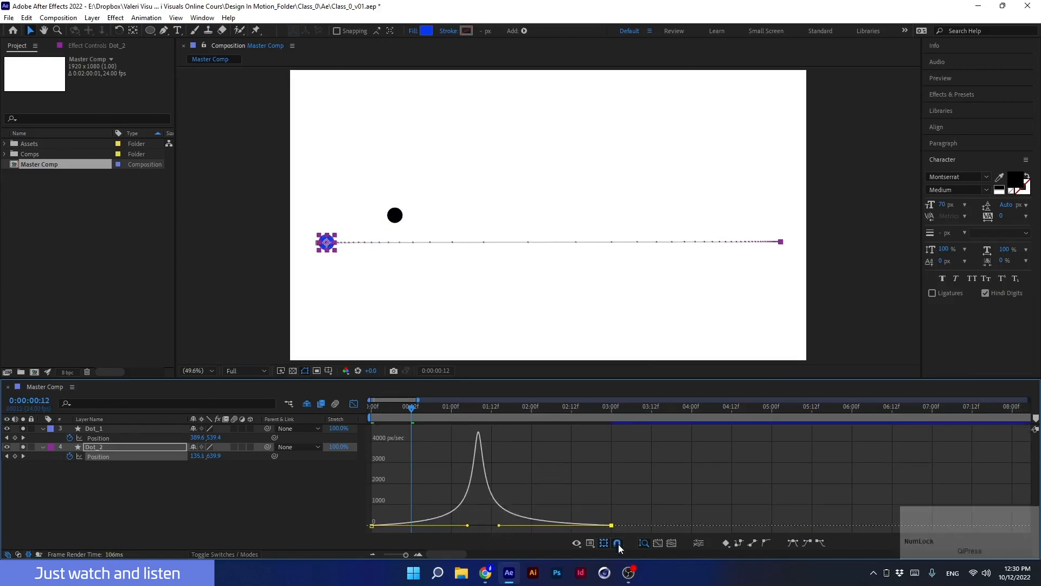
{"action": "left_click_drag", "start_coordinate": [499, 525], "coordinate": [481, 526]}
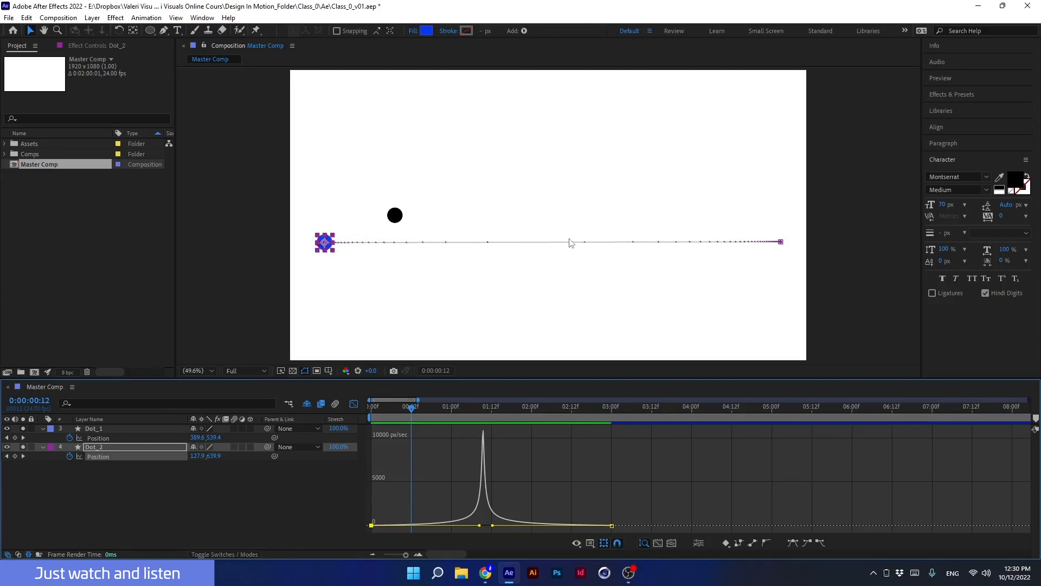
Zoom into the composition to inspect the blue dot's new keyframe spacing.
{"action": "scroll", "coordinate": [335, 261], "scroll_direction": "up", "scroll_amount": 2}
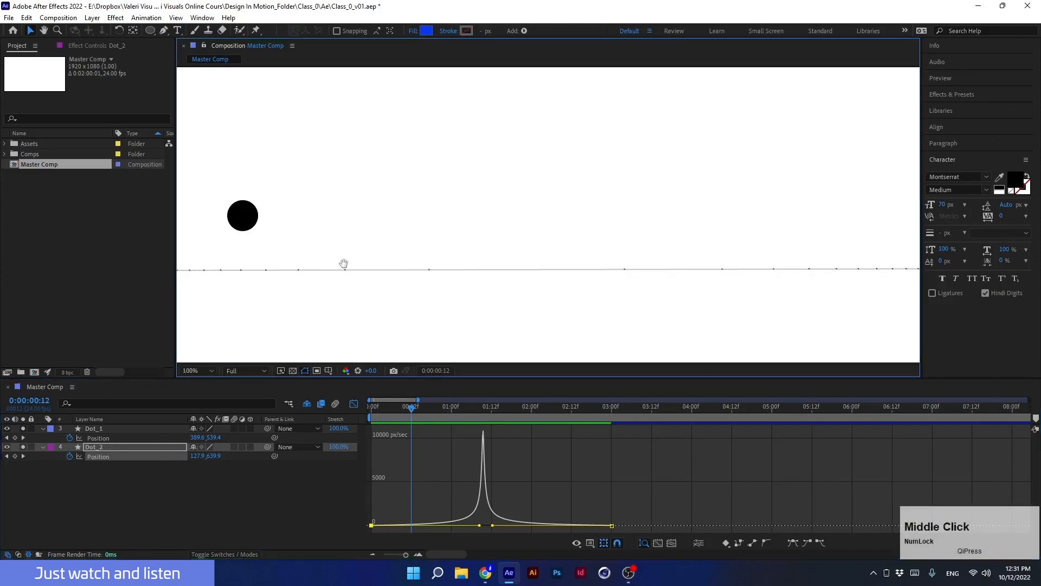
{"action": "left_click_drag", "start_coordinate": [344, 263], "coordinate": [536, 251]}
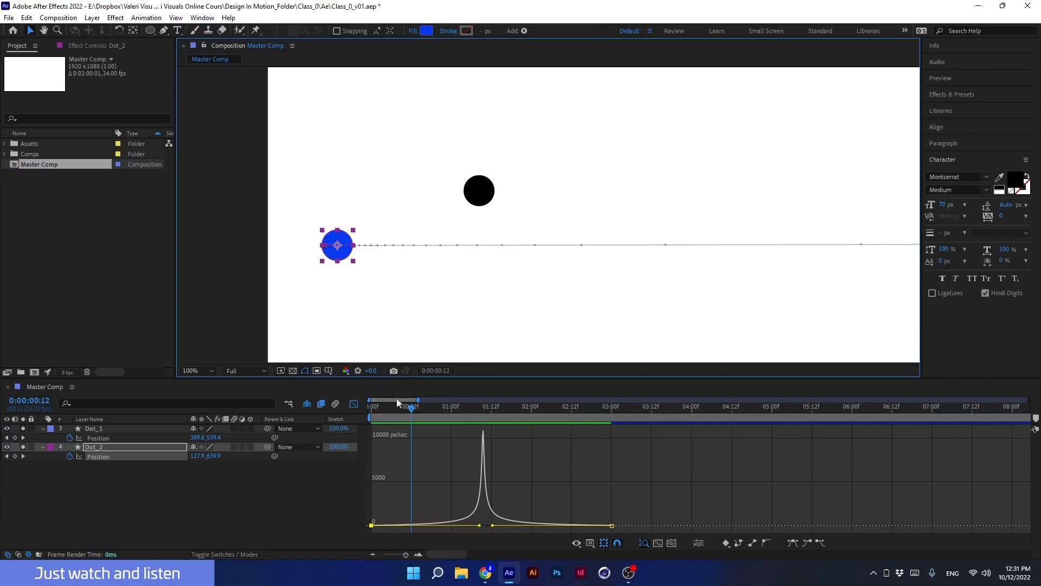
Scrub through the animation to examine the blue dot's motion against its sharp speed curve.
{"action": "left_click_drag", "start_coordinate": [403, 411], "coordinate": [349, 412]}
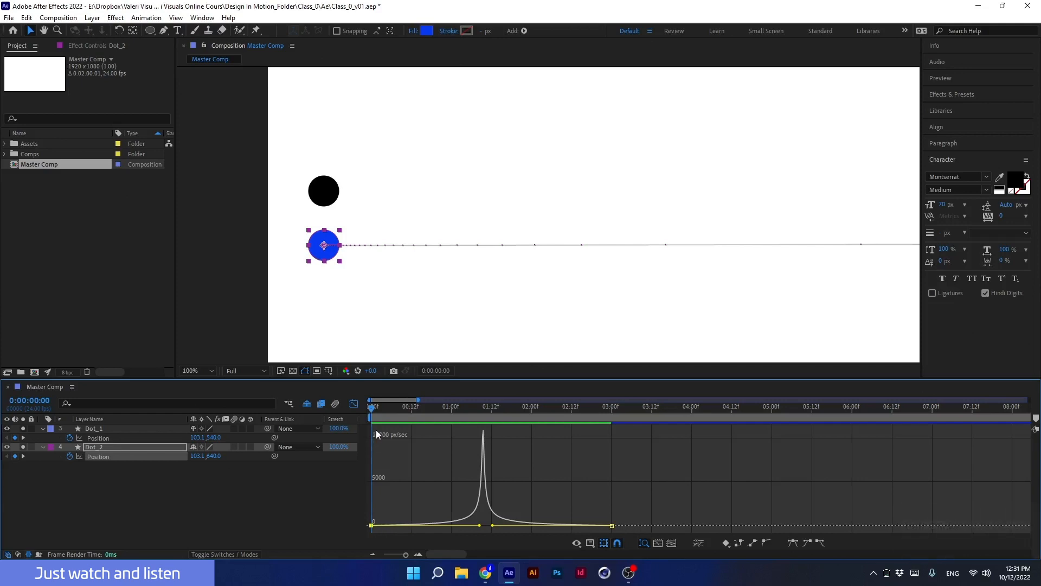
{"action": "left_click", "coordinate": [386, 411]}
{"action": "left_click_drag", "start_coordinate": [386, 410], "coordinate": [410, 410]}
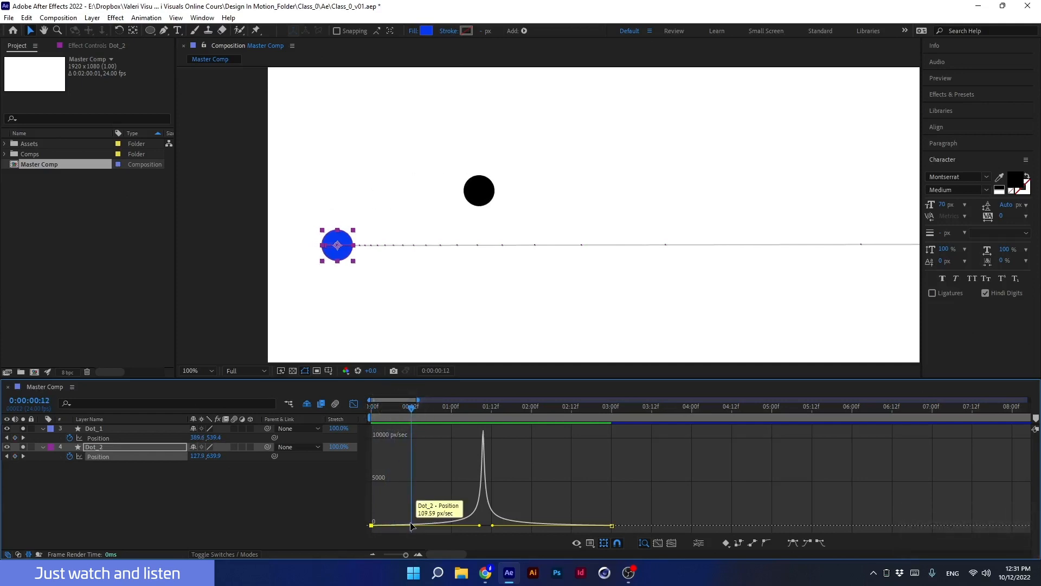
{"action": "left_click_drag", "start_coordinate": [418, 416], "coordinate": [432, 415]}
{"action": "mouse_move", "coordinate": [432, 523]}
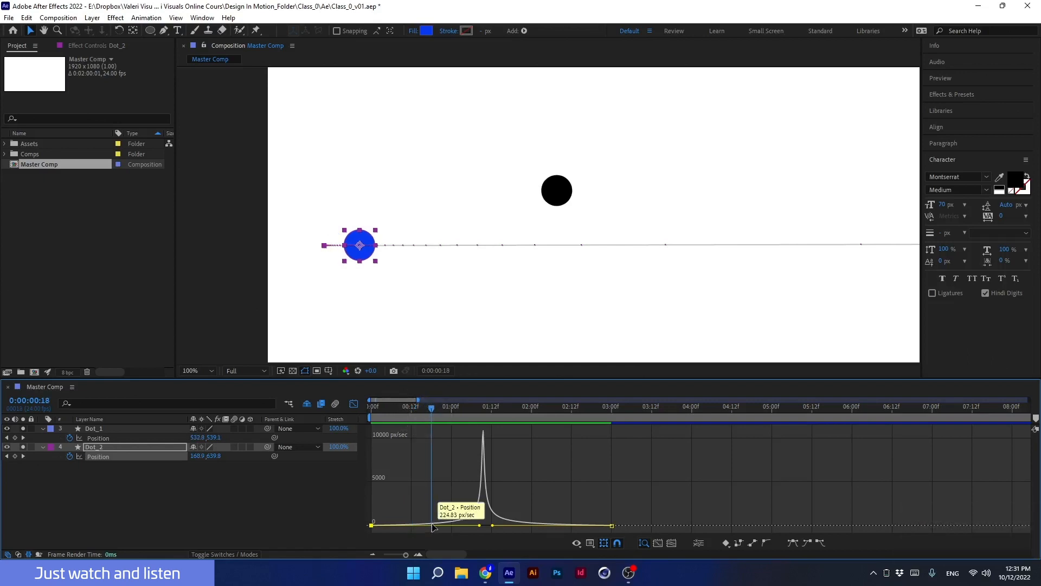
{"action": "left_click_drag", "start_coordinate": [431, 413], "coordinate": [453, 420]}
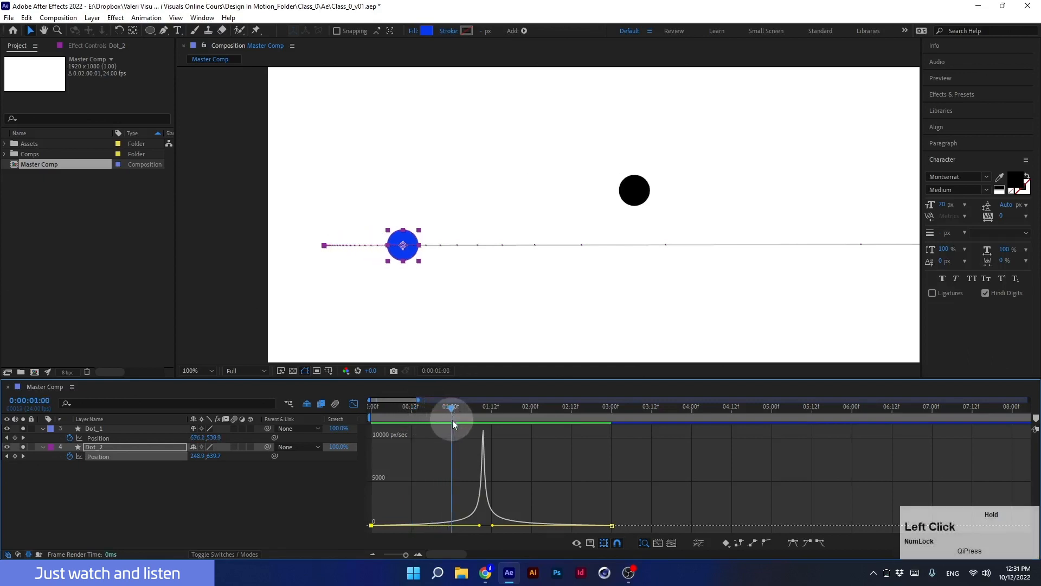
{"action": "mouse_move", "coordinate": [454, 523]}
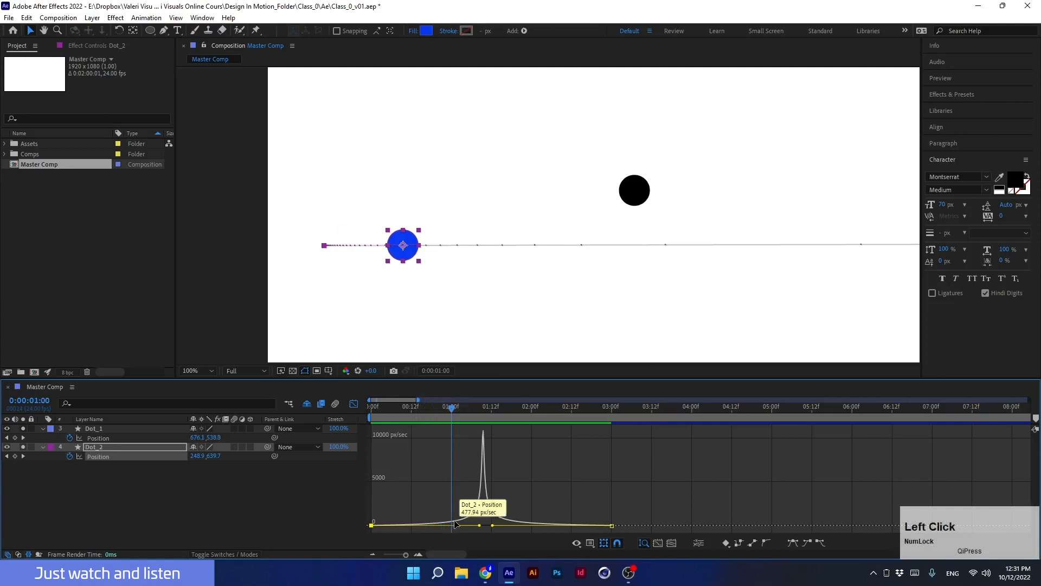
{"action": "left_click", "coordinate": [456, 414]}
{"action": "left_click_drag", "start_coordinate": [456, 414], "coordinate": [486, 416]}
{"action": "mouse_move", "coordinate": [485, 434]}
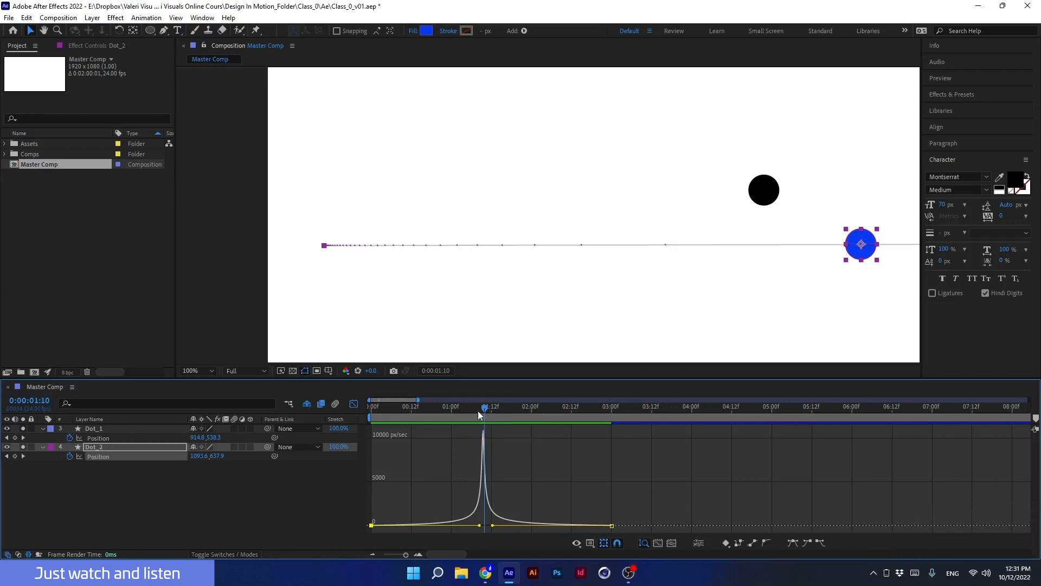
Fit the composition view to the viewer and close the Graph Editor to return to the layer bars.
{"action": "left_click", "coordinate": [477, 409]}
{"action": "left_click_drag", "start_coordinate": [633, 326], "coordinate": [539, 325]}
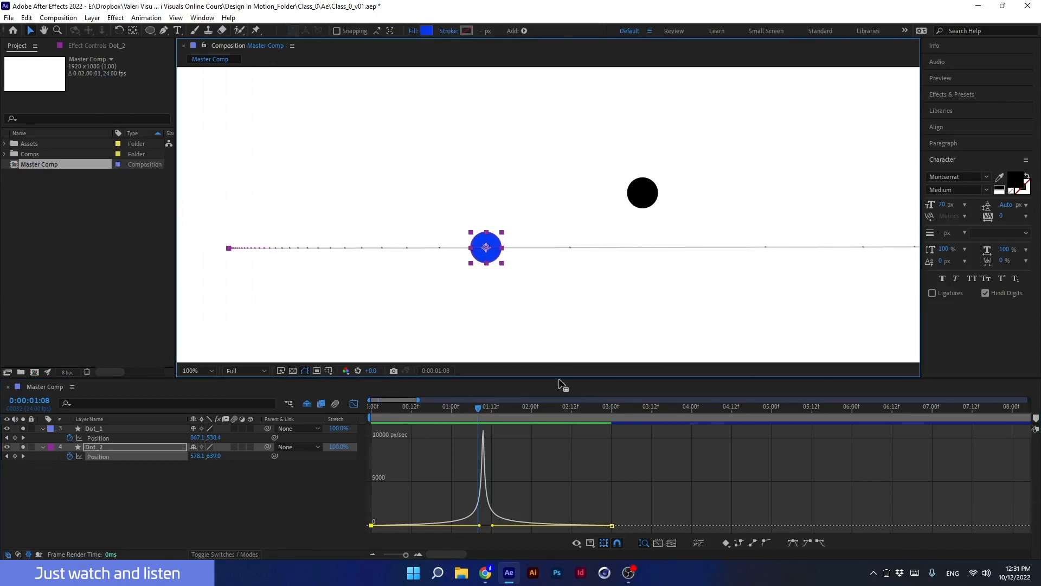
{"action": "left_click_drag", "start_coordinate": [480, 410], "coordinate": [350, 432]}
{"action": "left_click", "coordinate": [203, 372]}
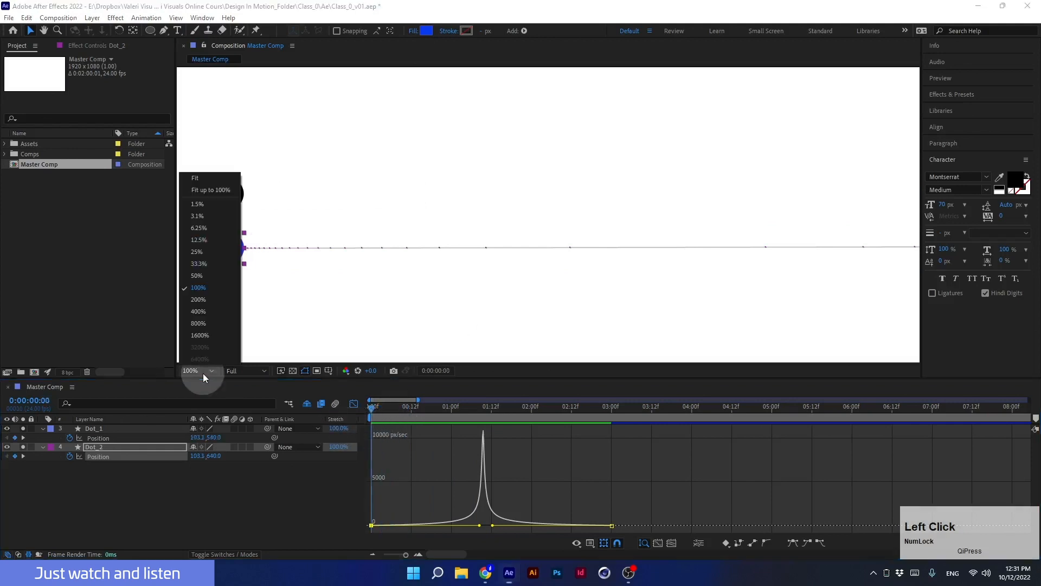
{"action": "left_click", "coordinate": [187, 179]}
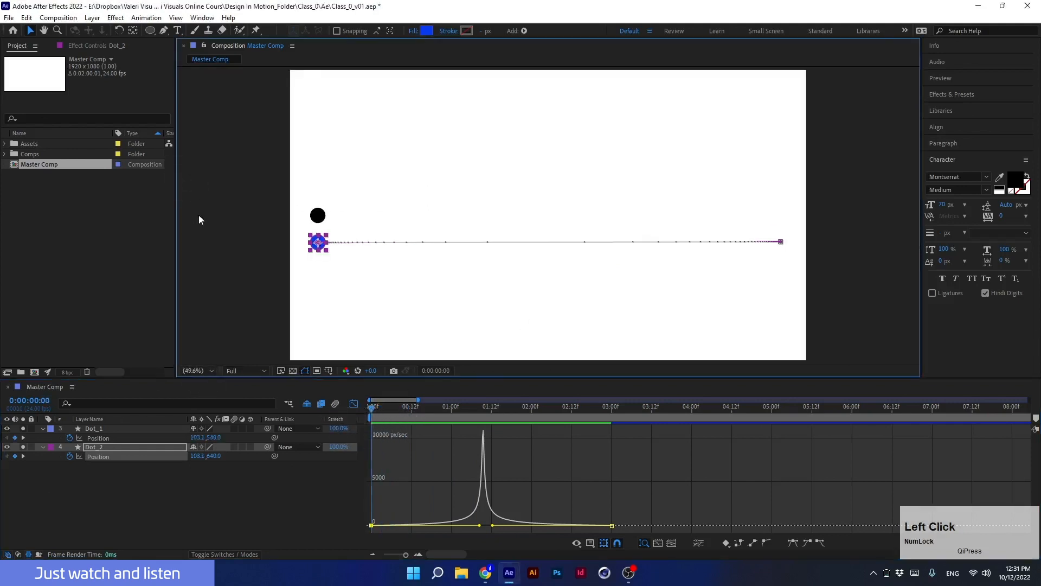
{"action": "left_click", "coordinate": [355, 406]}
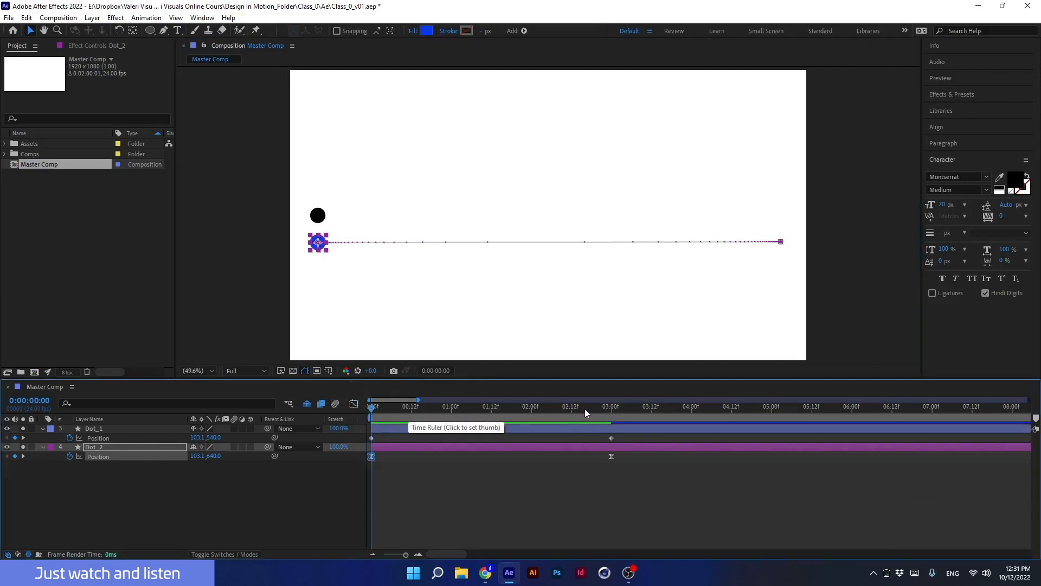
Set the work area to end at the 3-second mark where the animation finishes.
{"action": "left_click_drag", "start_coordinate": [585, 408], "coordinate": [612, 417]}
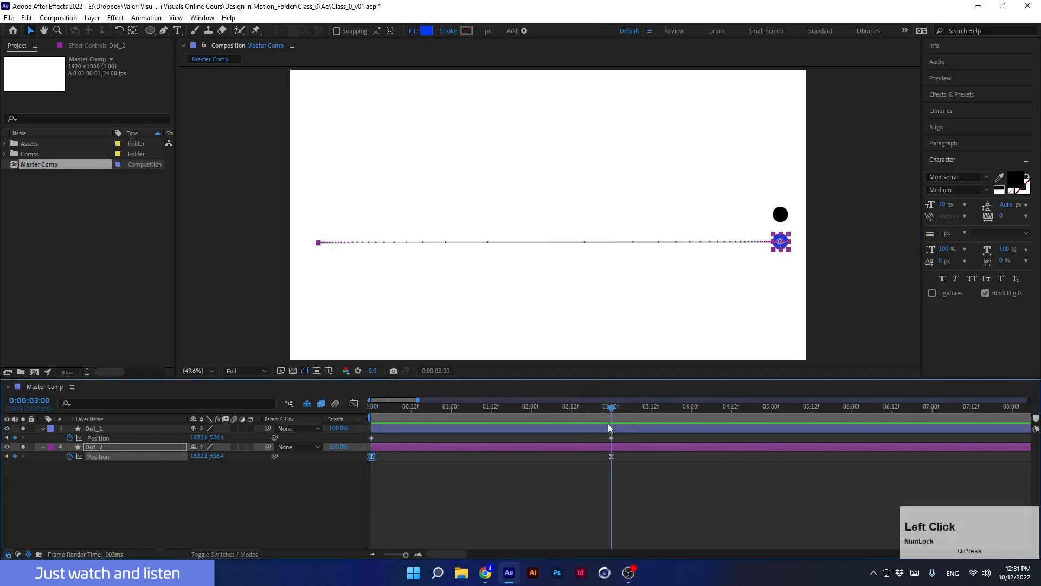
{"action": "left_click_drag", "start_coordinate": [406, 555], "coordinate": [383, 556]}
{"action": "left_click_drag", "start_coordinate": [1029, 418], "coordinate": [542, 417]}
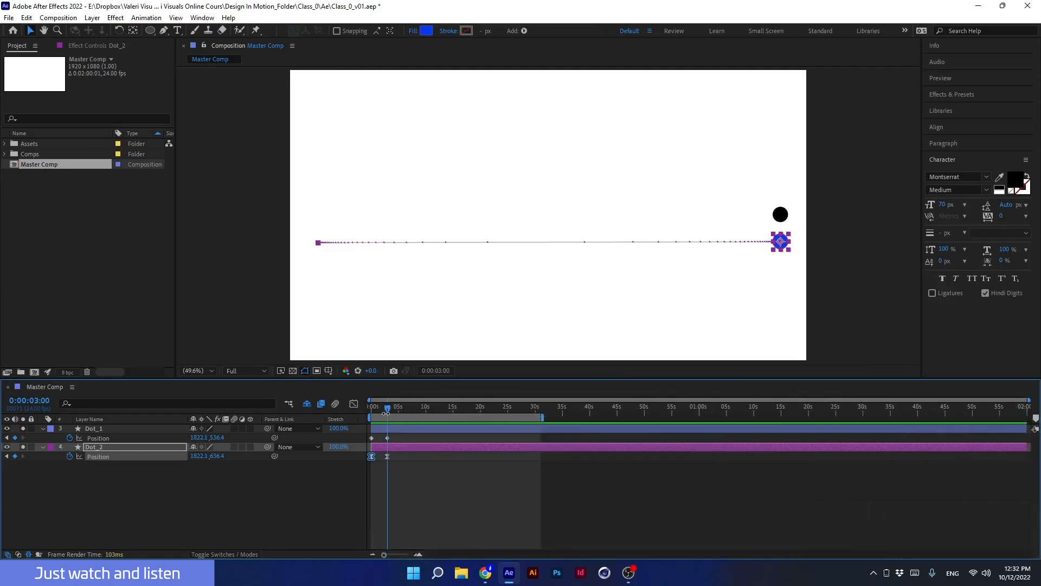
{"action": "key", "text": "n"}
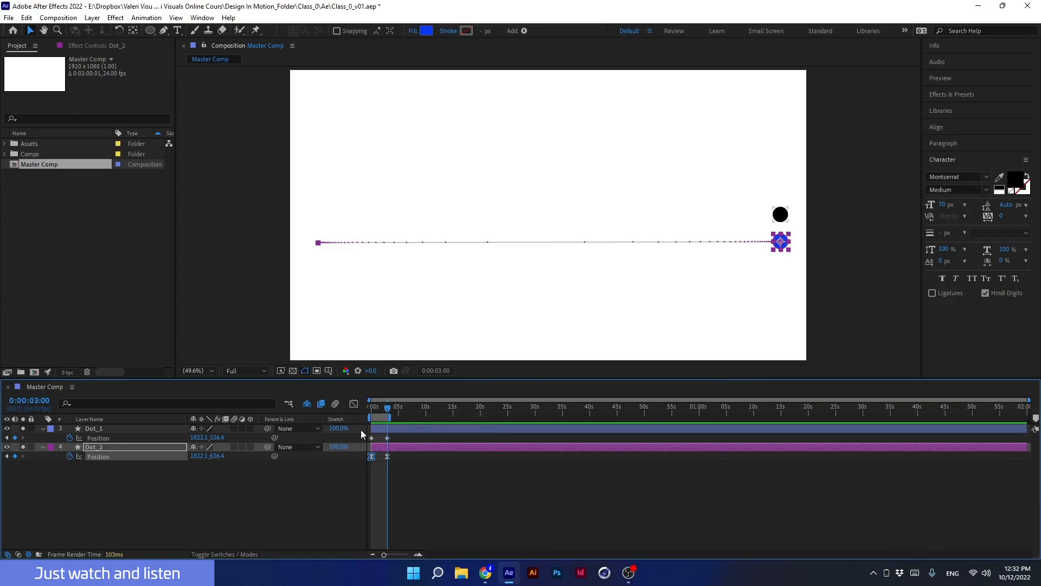
Zoom the timeline back in and play a preview of both dots' animations.
{"action": "left_click", "coordinate": [418, 555]}
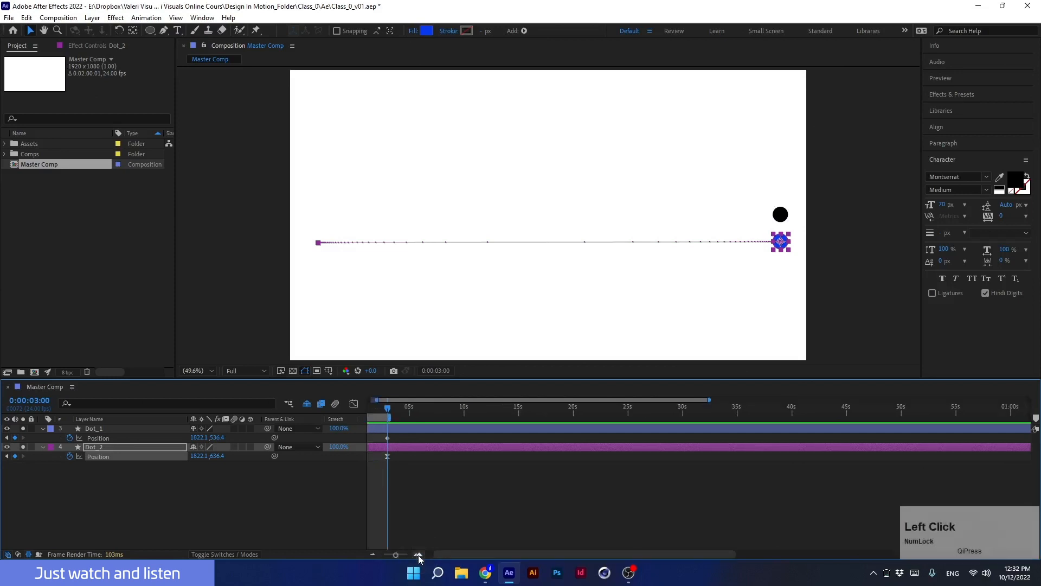
{"action": "middle_click", "coordinate": [426, 488]}
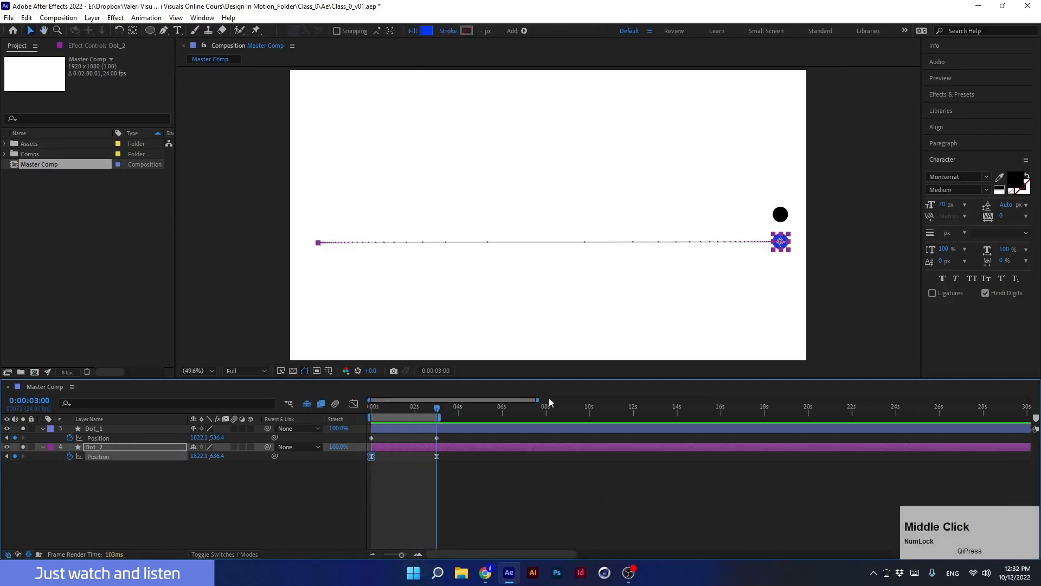
{"action": "left_click_drag", "start_coordinate": [538, 400], "coordinate": [343, 421]}
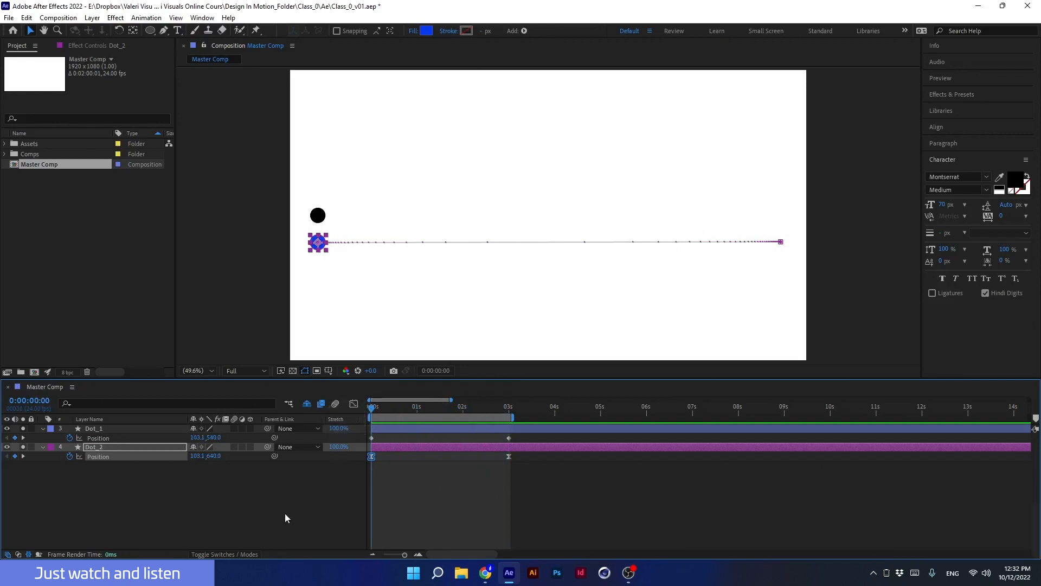
{"action": "key", "text": "space"}
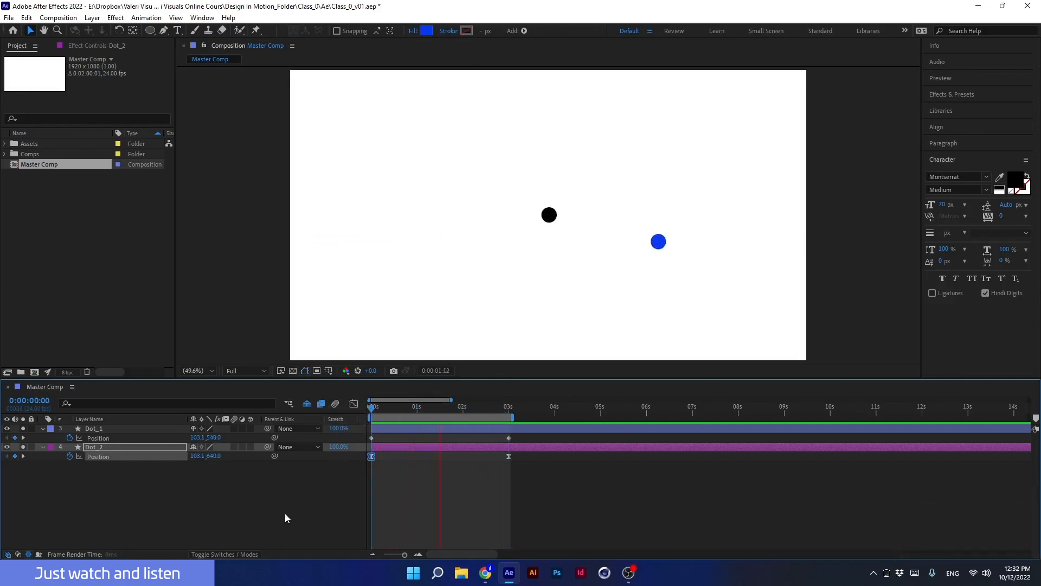
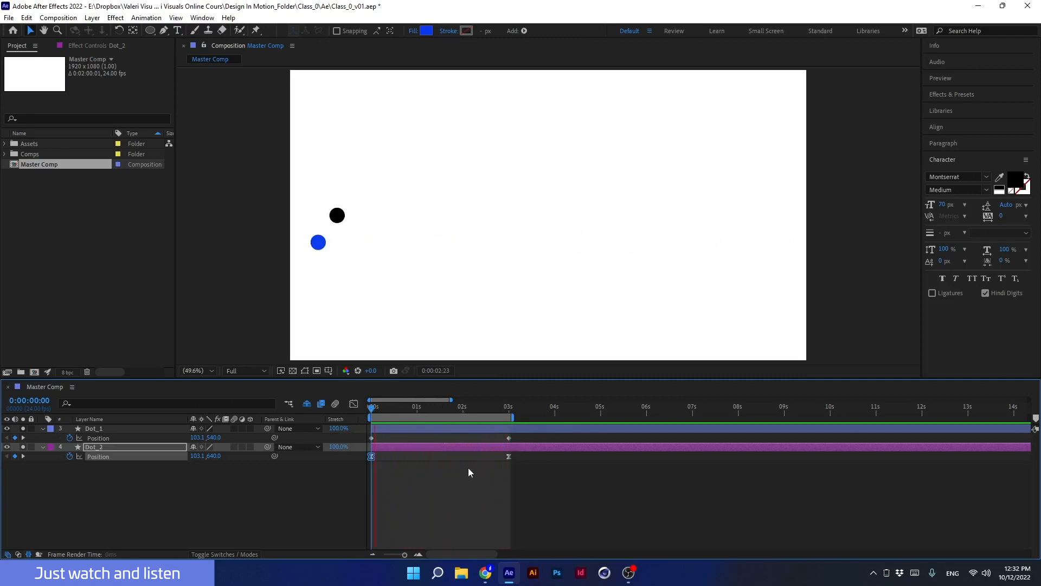
Try moving both dots' end keyframes to the 2-second mark and preview the faster motion.
{"action": "key", "text": "space"}
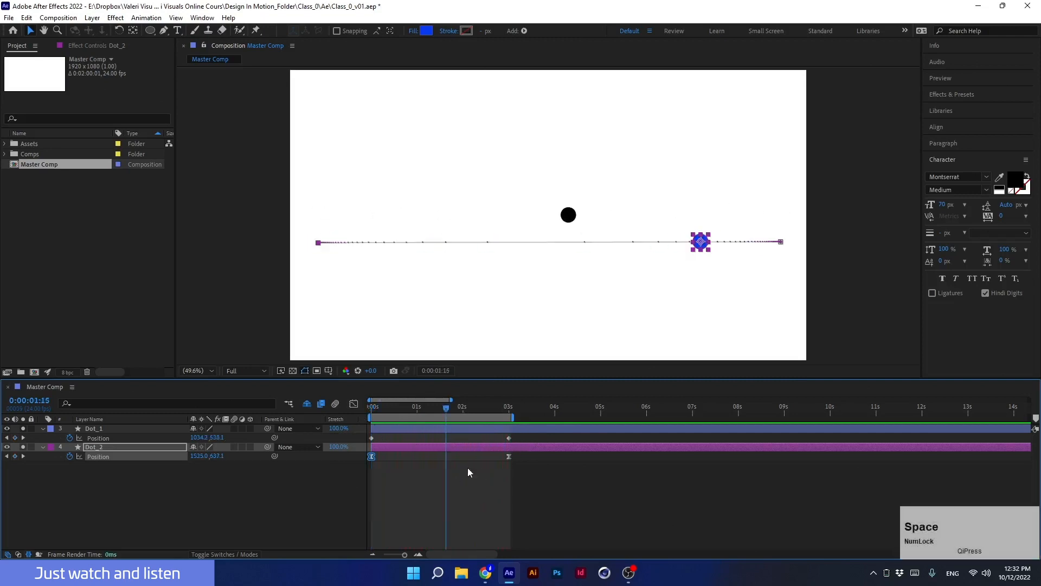
{"action": "left_click", "coordinate": [438, 430], "text": "shift"}
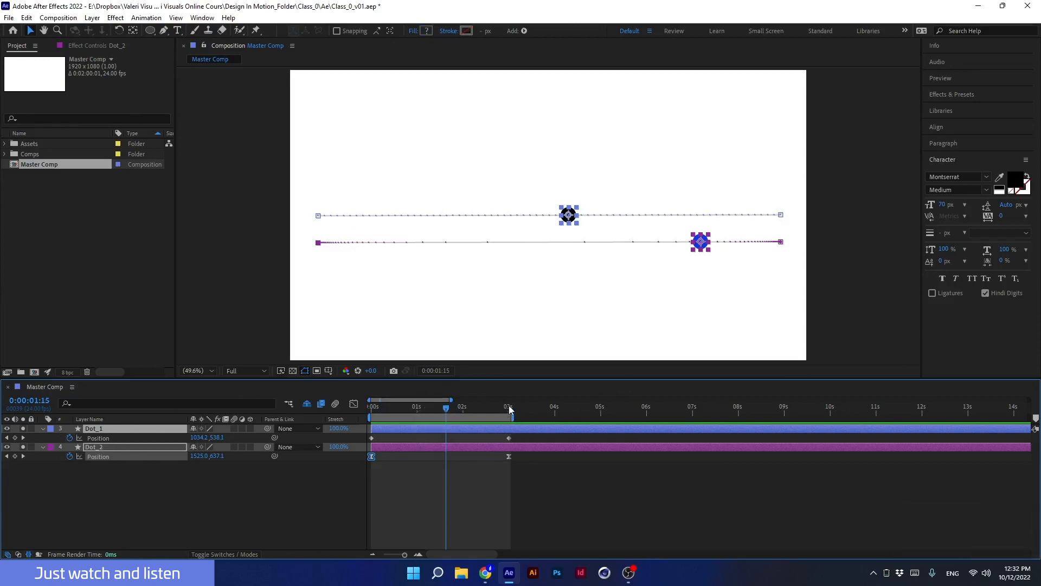
{"action": "left_click", "coordinate": [463, 414]}
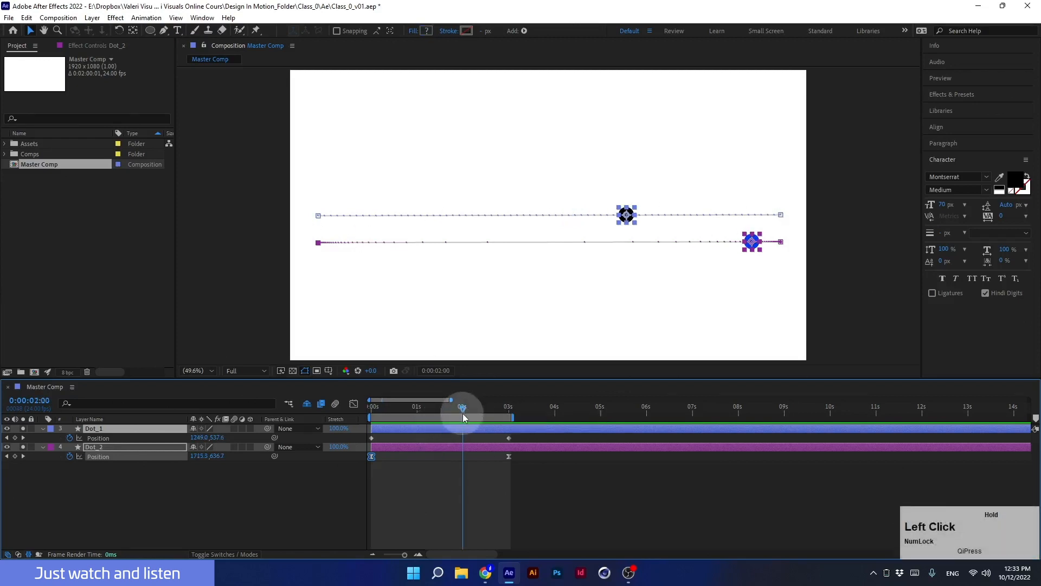
{"action": "left_click_drag", "start_coordinate": [498, 440], "coordinate": [311, 459]}
{"action": "left_click", "coordinate": [454, 411]}
{"action": "key", "text": "space"}
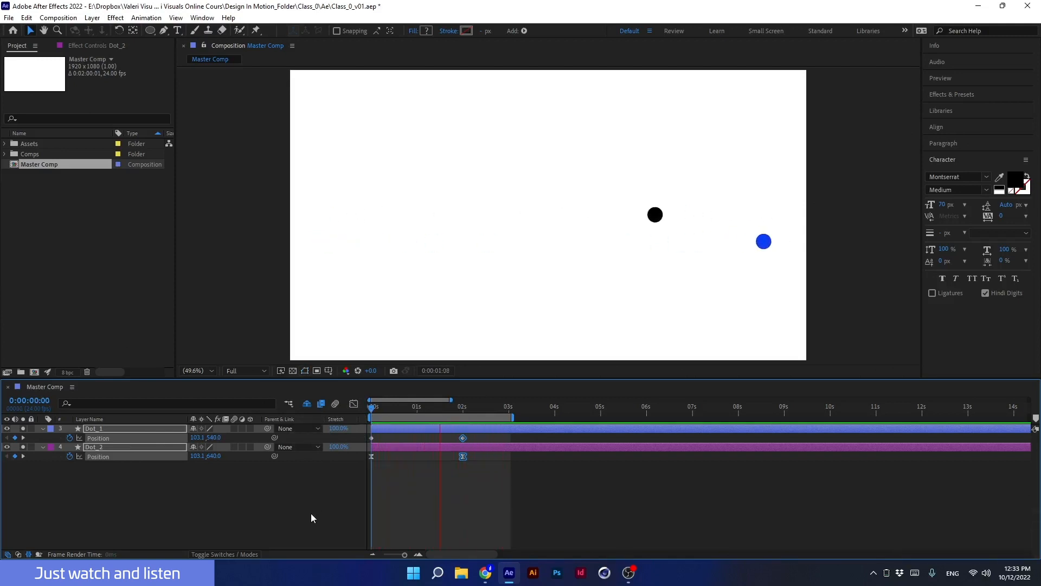
{"action": "key", "text": "space"}
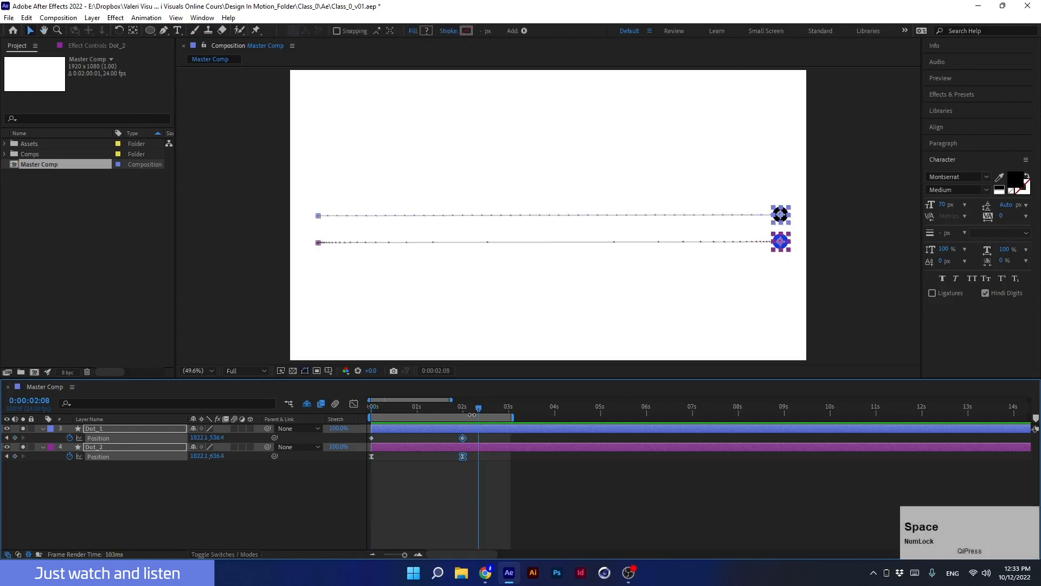
{"action": "left_click_drag", "start_coordinate": [463, 438], "coordinate": [372, 420]}
{"action": "left_click_drag", "start_coordinate": [519, 458], "coordinate": [359, 456]}
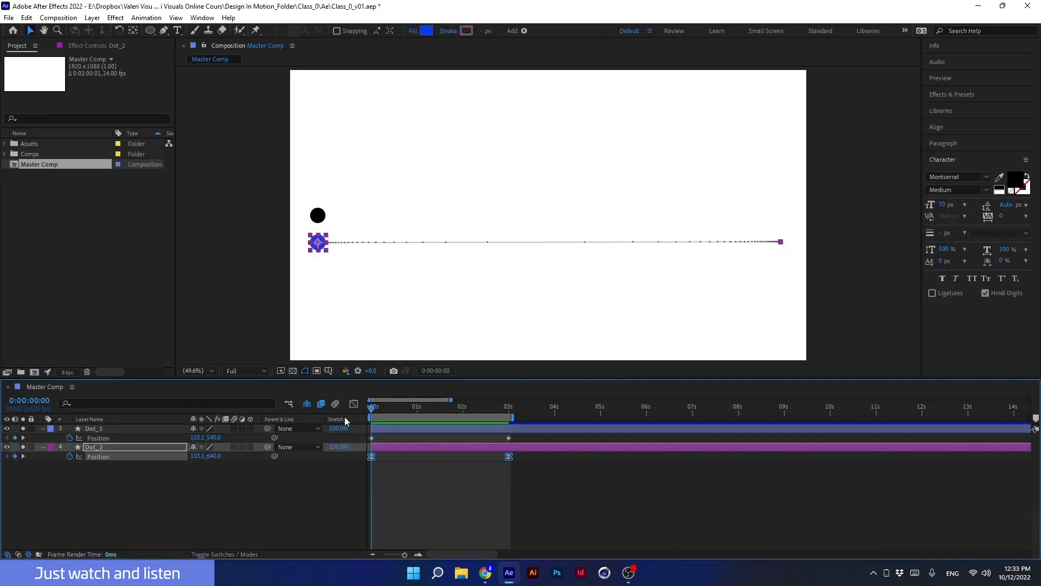
Open the blue dot's speed graph with its keyframes selected, zoom the timeline in, and preview the motion.
{"action": "left_click", "coordinate": [354, 404]}
{"action": "left_click_drag", "start_coordinate": [396, 497], "coordinate": [360, 530]}
{"action": "mouse_move", "coordinate": [434, 526]}
{"action": "left_mouse_down"}
{"action": "mouse_move", "coordinate": [375, 524]}
{"action": "mouse_move", "coordinate": [439, 526]}
{"action": "left_mouse_up"}
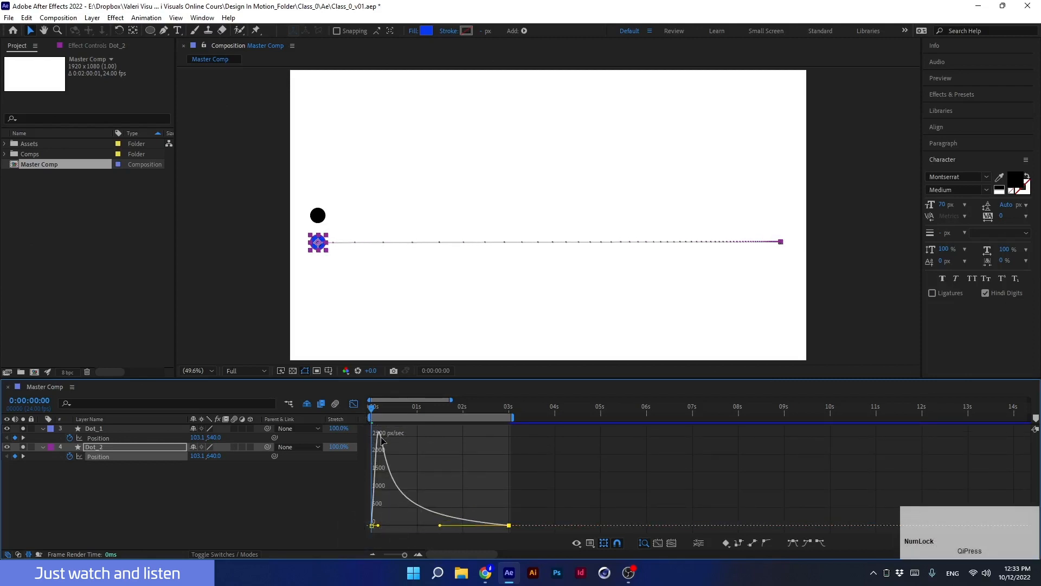
{"action": "scroll", "coordinate": [378, 438], "scroll_direction": "up", "scroll_amount": 2}
{"action": "left_click", "coordinate": [418, 465]}
{"action": "key", "text": "space"}
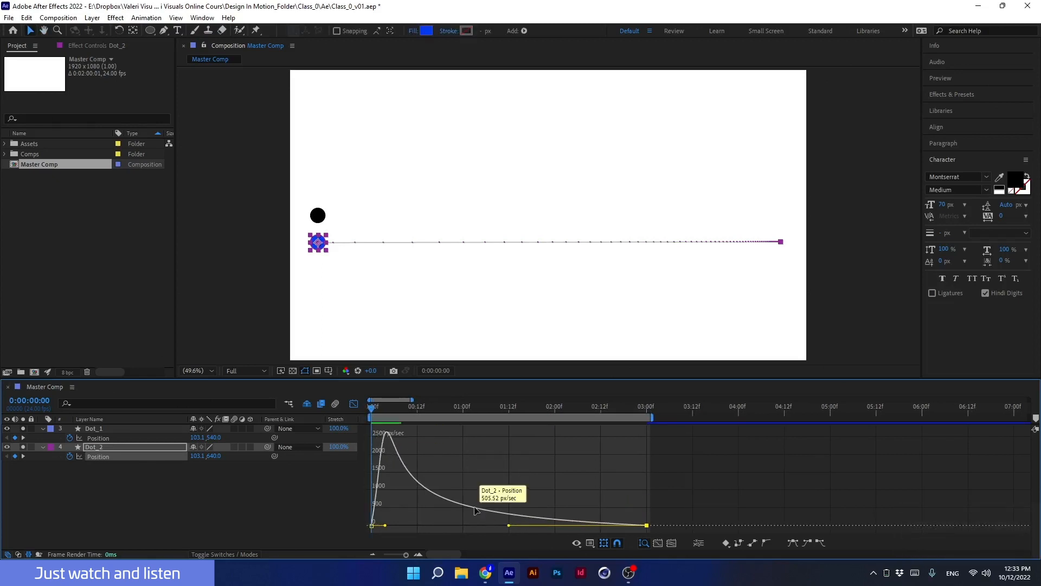
{"action": "left_click", "coordinate": [382, 411]}
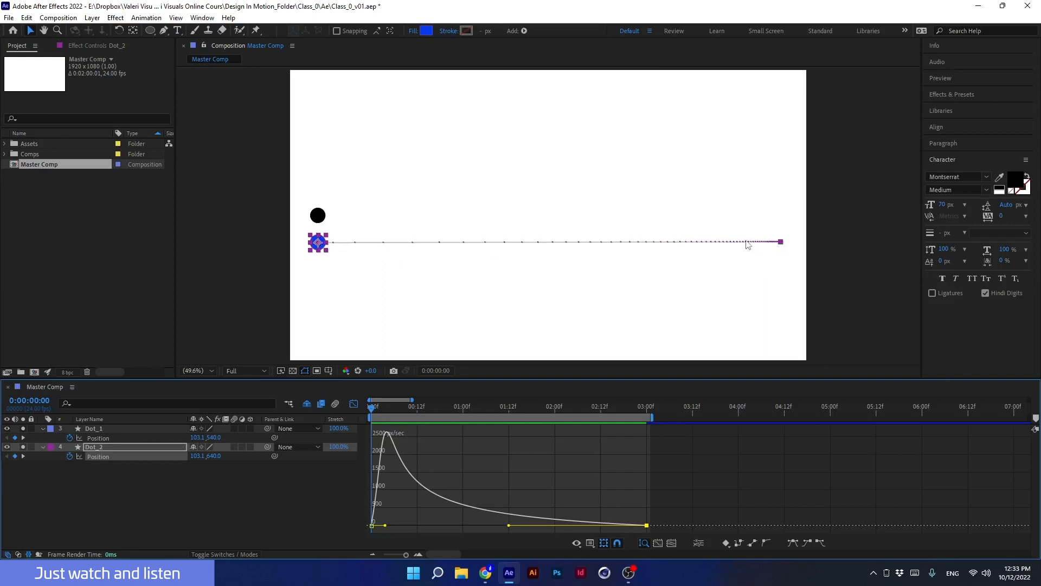
{"action": "left_click_drag", "start_coordinate": [379, 410], "coordinate": [339, 414]}
{"action": "key", "text": "space"}
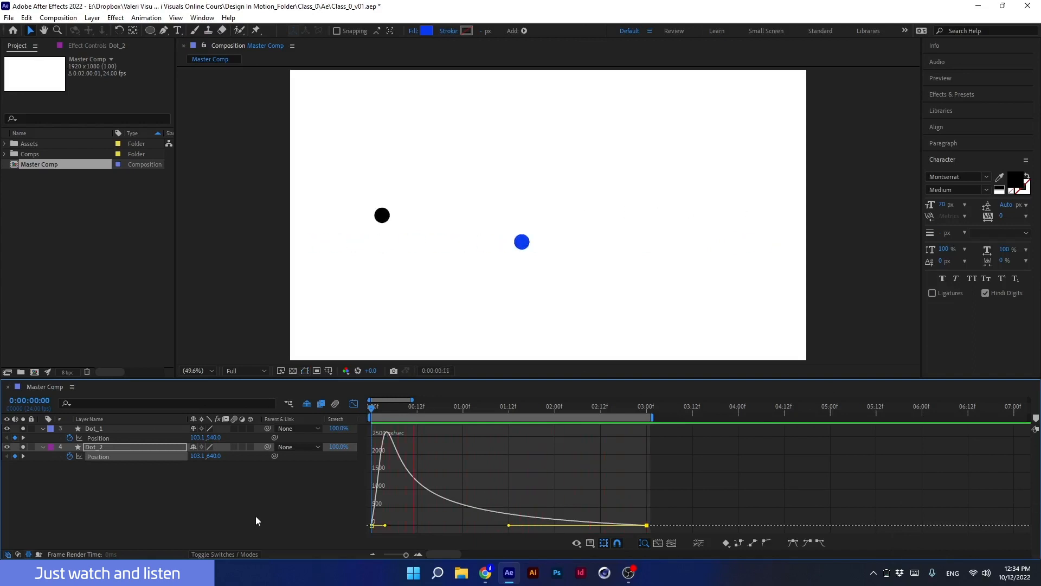
{"action": "key", "text": "space"}
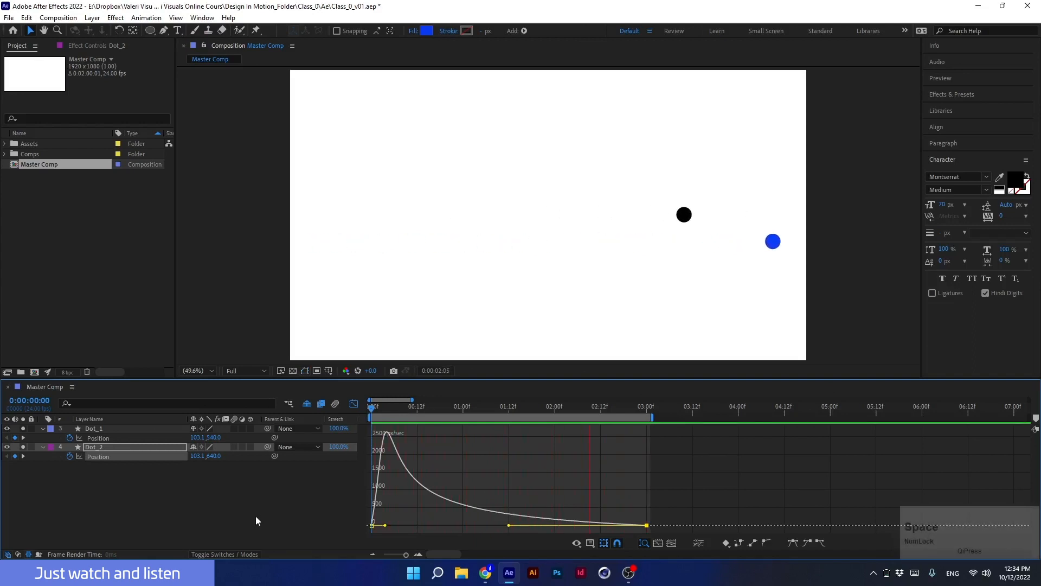
Reshape the blue dot's speed curve into a gradual acceleration with an abrupt stop and preview it from the start.
{"action": "left_click_drag", "start_coordinate": [509, 525], "coordinate": [629, 525]}
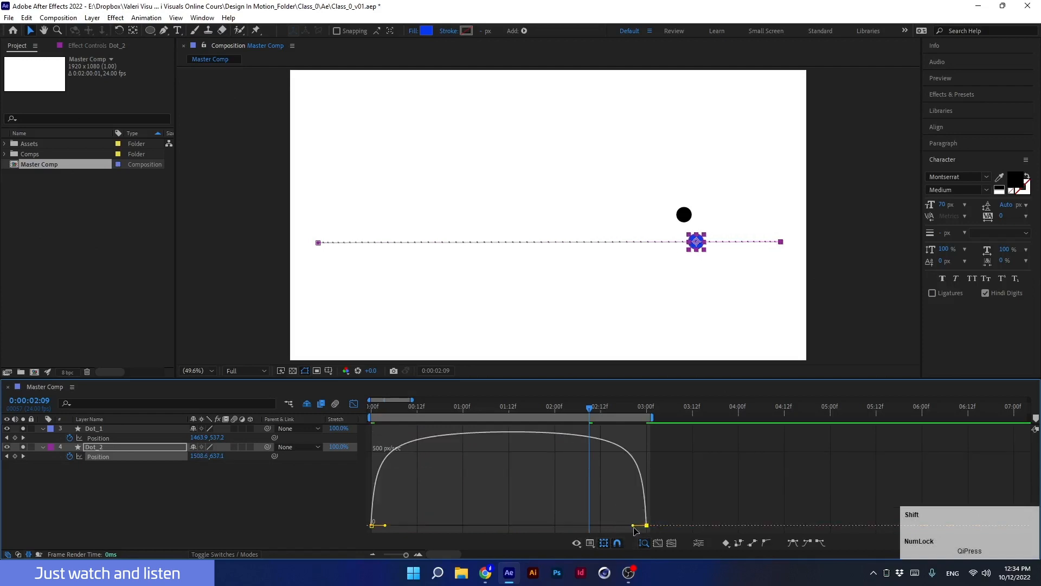
{"action": "left_click_drag", "start_coordinate": [384, 525], "coordinate": [567, 539]}
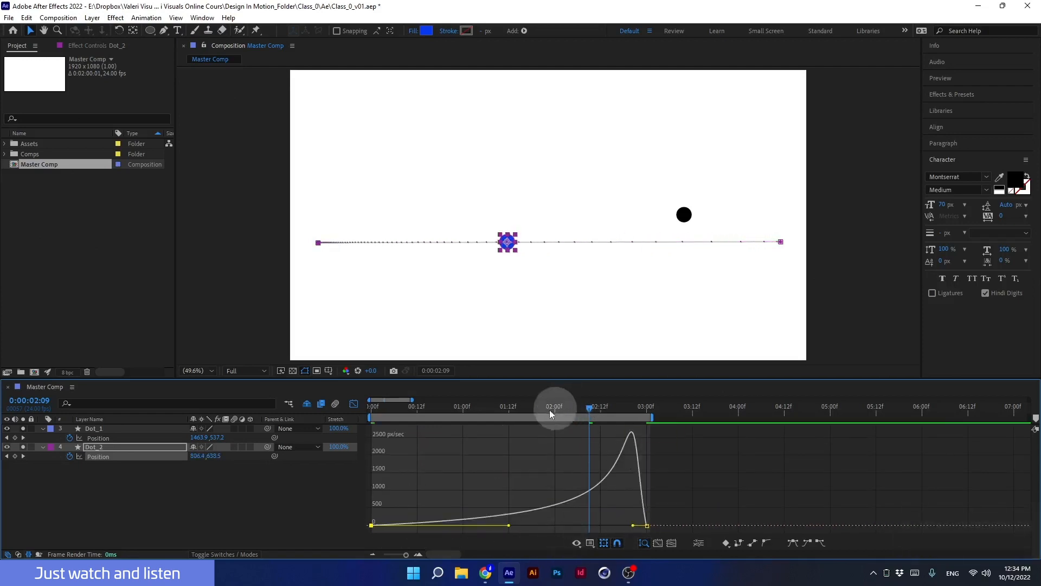
{"action": "left_click_drag", "start_coordinate": [549, 409], "coordinate": [331, 446]}
{"action": "key", "text": "space"}
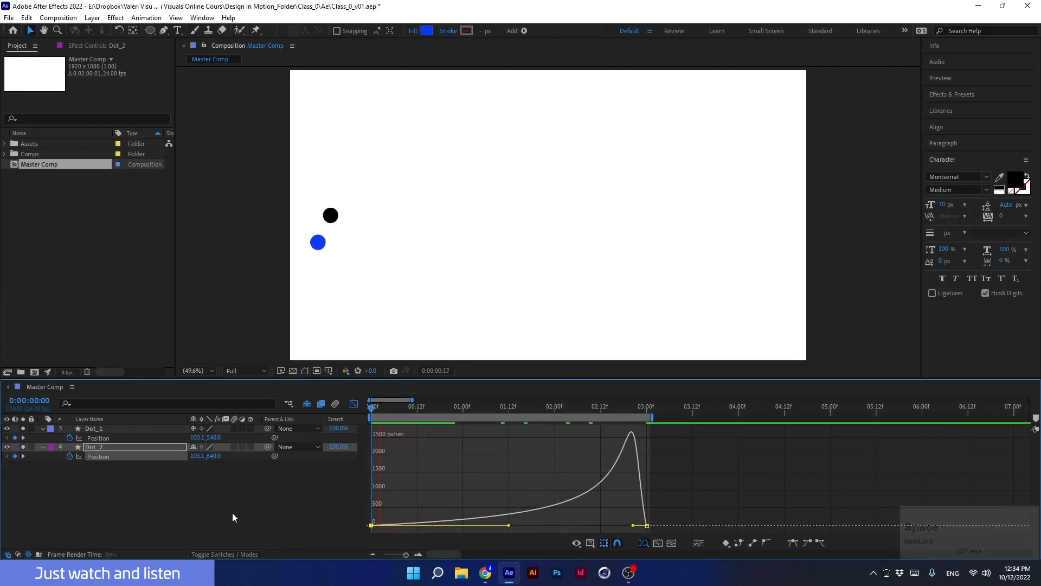
{"action": "key", "text": "space"}
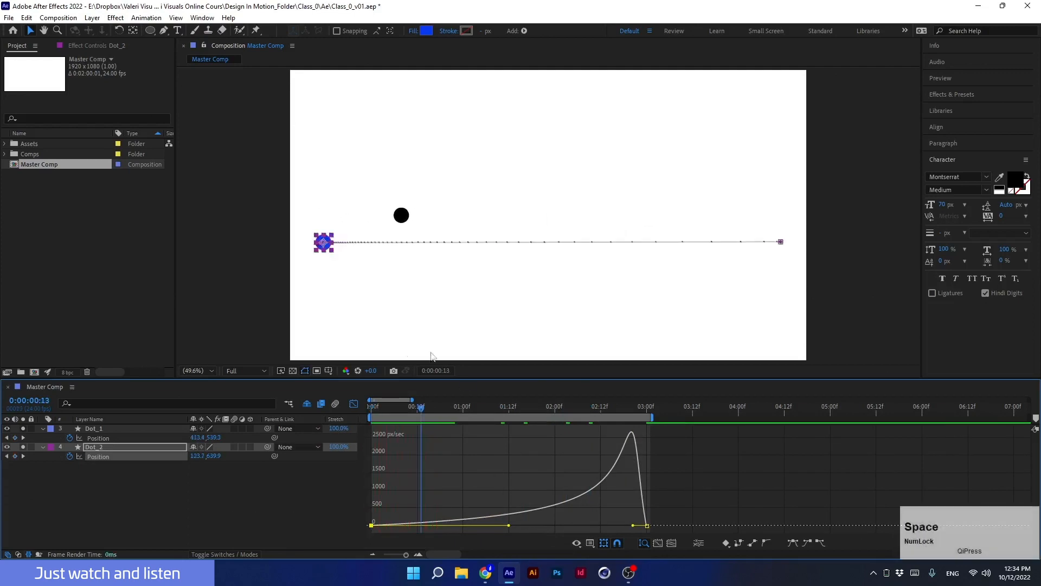
Return to the first frame and clear the disk cache for all versions.
{"action": "left_click", "coordinate": [417, 407]}
{"action": "left_click_drag", "start_coordinate": [412, 409], "coordinate": [338, 416]}
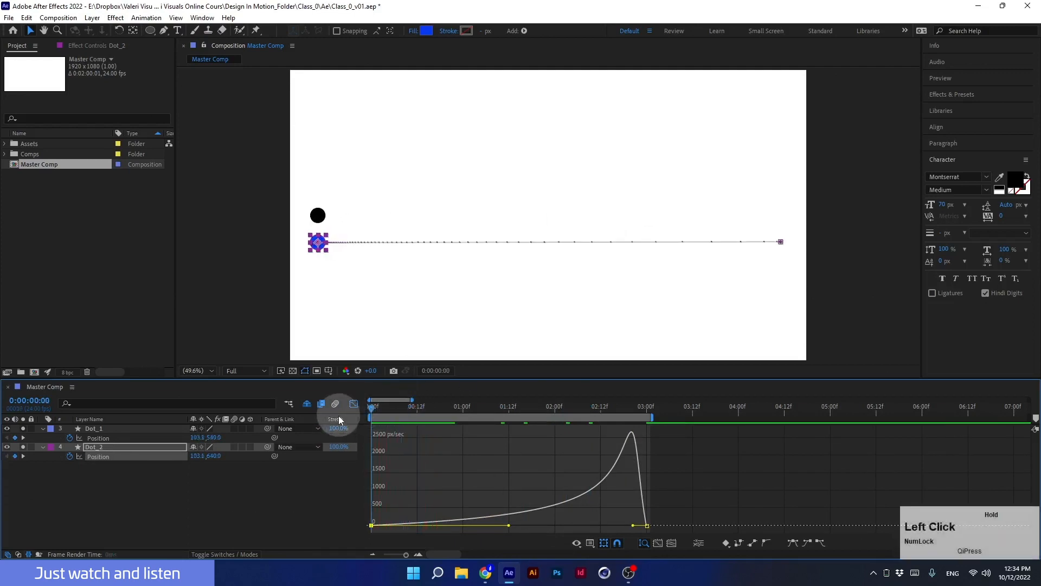
{"action": "left_click", "coordinate": [26, 18]}
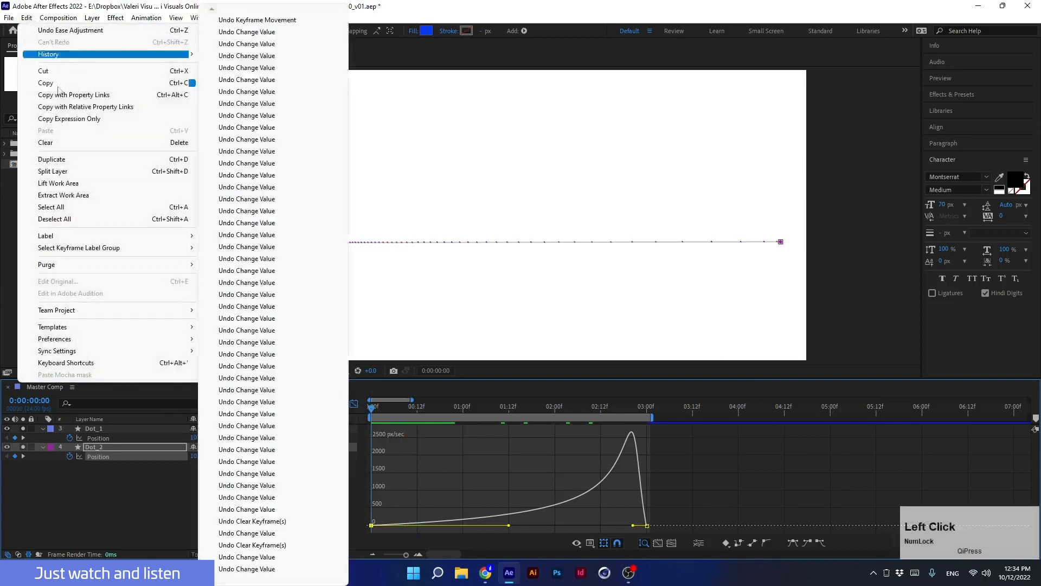
{"action": "mouse_move", "coordinate": [86, 265]}
{"action": "left_click", "coordinate": [219, 264]}
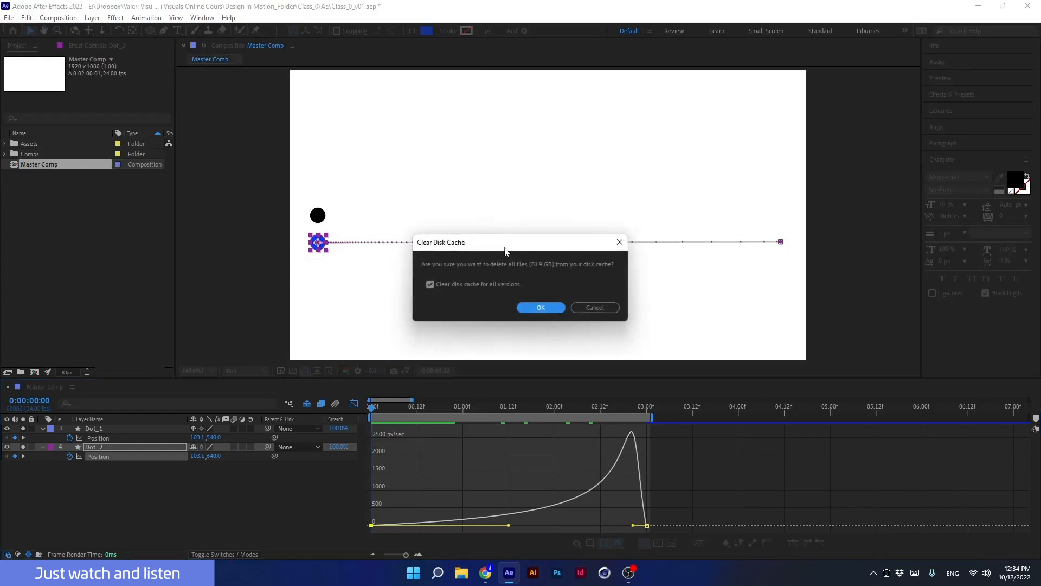
{"action": "left_click", "coordinate": [532, 308]}
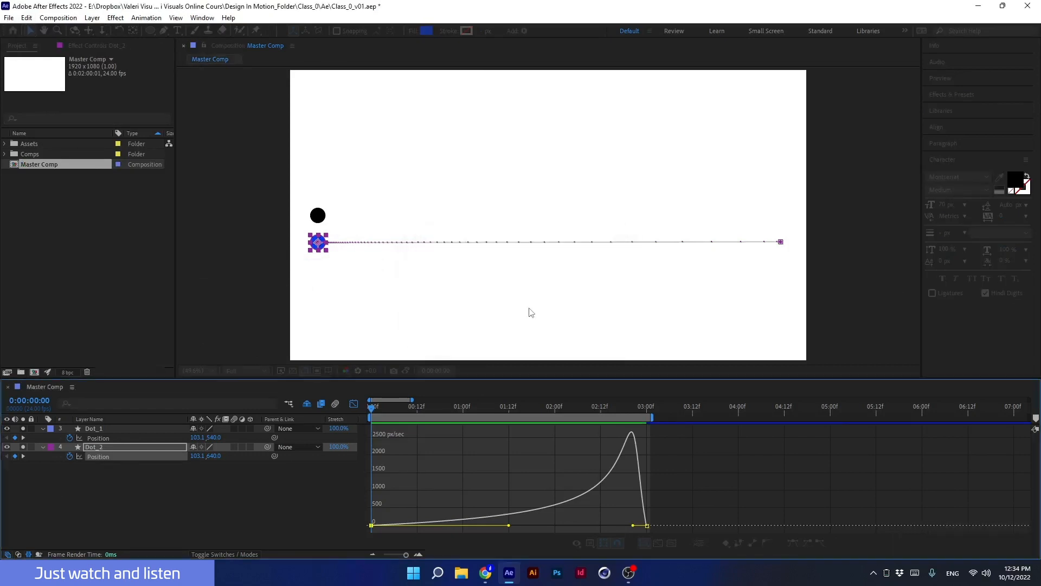
Play a preview of both dots with the reshaped speed curve.
{"action": "left_click", "coordinate": [346, 421]}
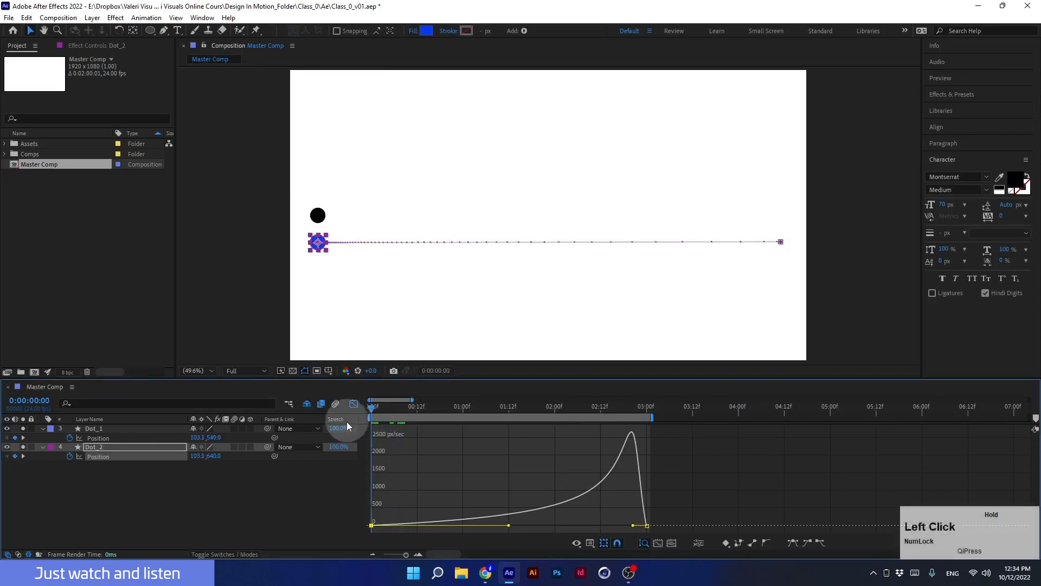
{"action": "key", "text": "space"}
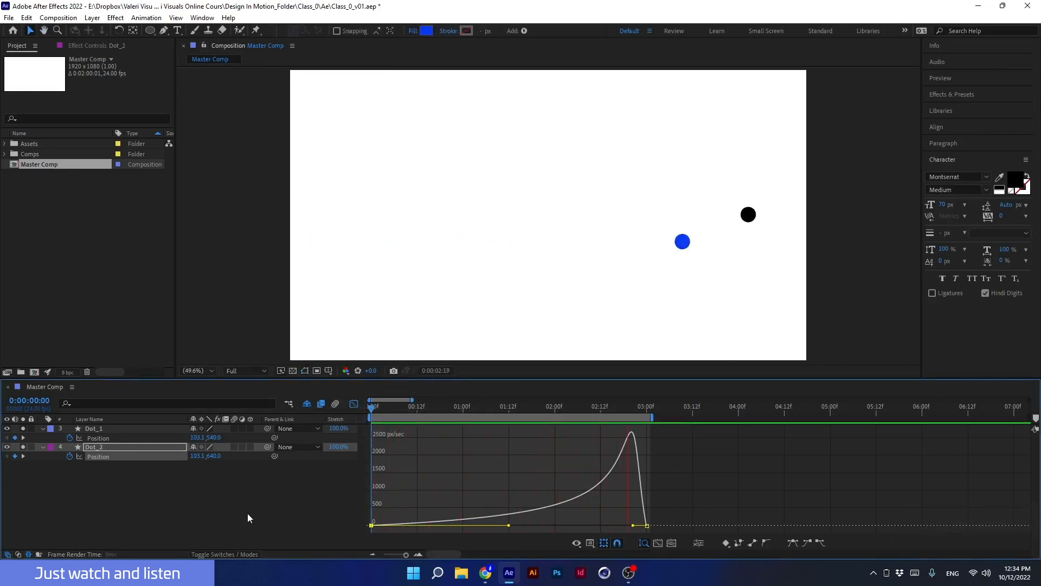
{"action": "key", "text": "space"}
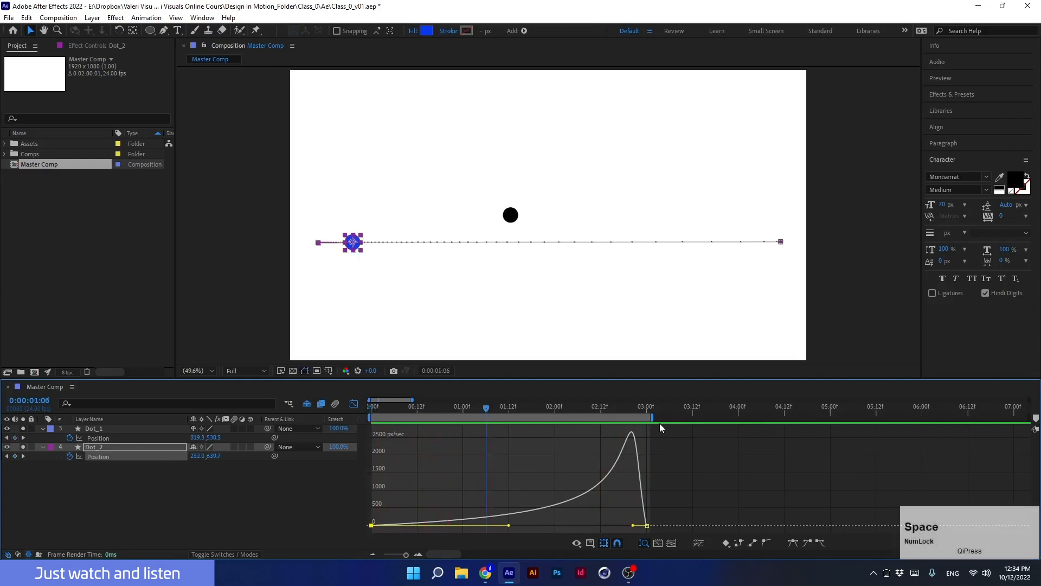
Extend the work area to the 6-second mark and preview both dots from the beginning.
{"action": "left_click_drag", "start_coordinate": [656, 416], "coordinate": [931, 424]}
{"action": "key", "text": "Home"}
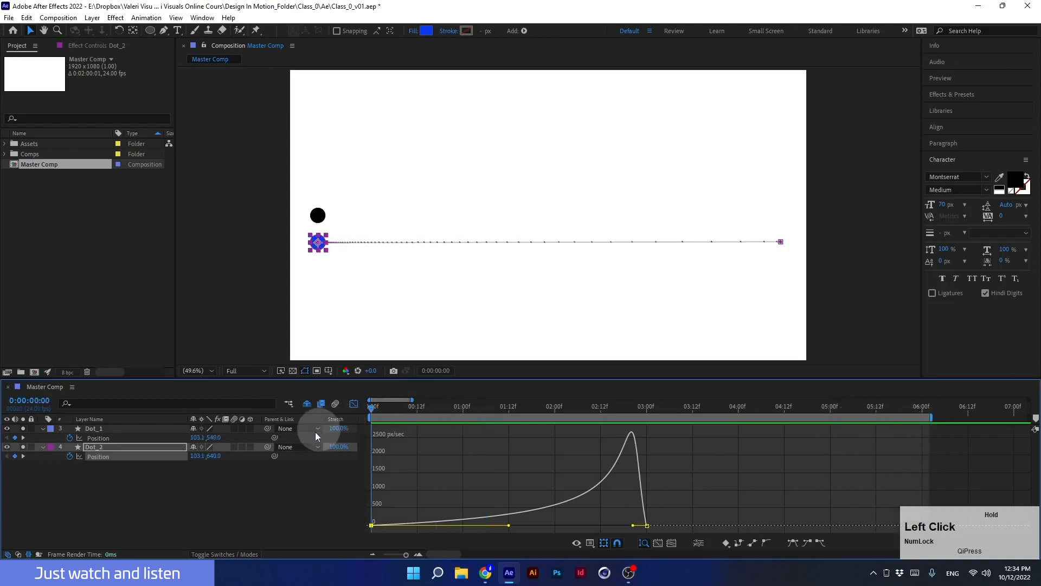
{"action": "key", "text": "space"}
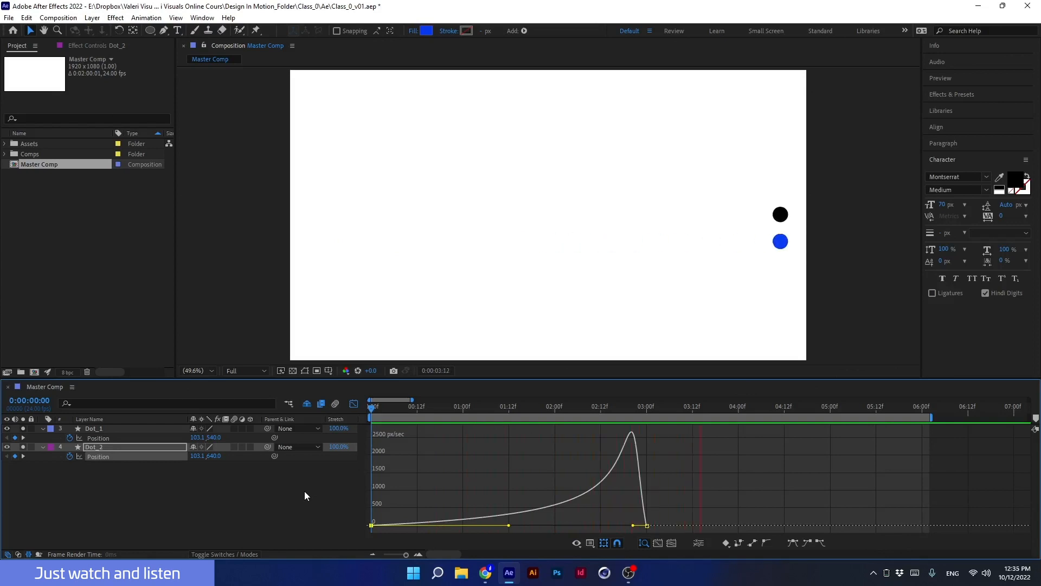
{"action": "key", "text": "space"}
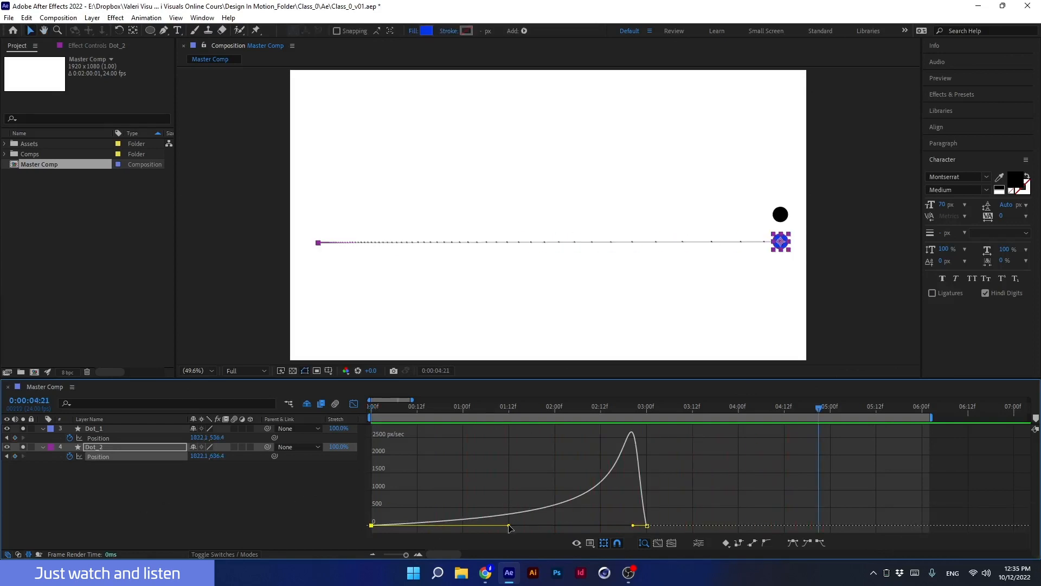
Pull both influence handles toward the middle so the blue dot's speed peaks sharply mid-move, and close the Graph Editor.
{"action": "left_click_drag", "start_coordinate": [509, 526], "coordinate": [451, 528]}
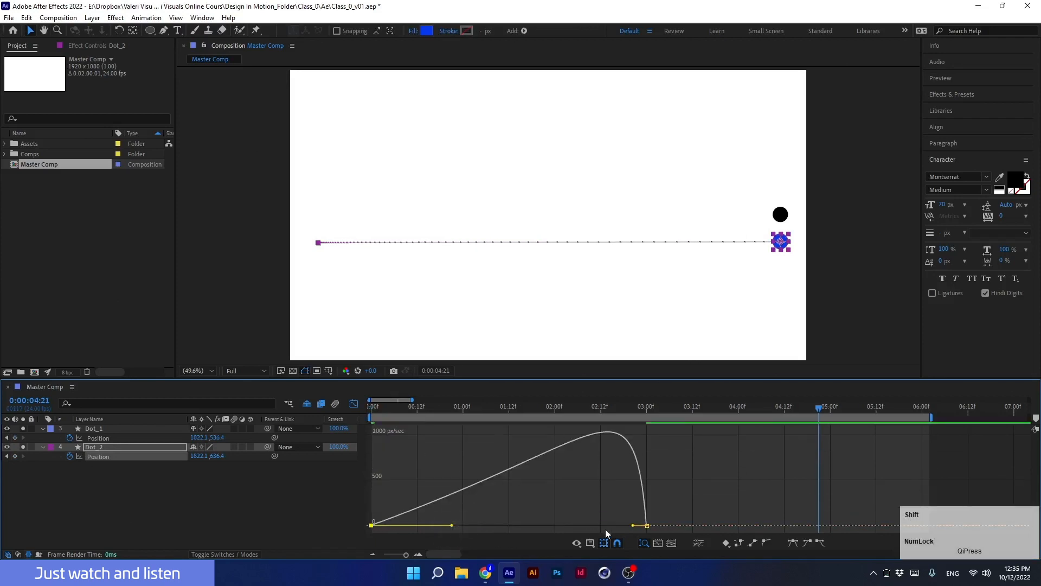
{"action": "left_click_drag", "start_coordinate": [633, 526], "coordinate": [520, 526]}
{"action": "left_click_drag", "start_coordinate": [450, 527], "coordinate": [494, 525]}
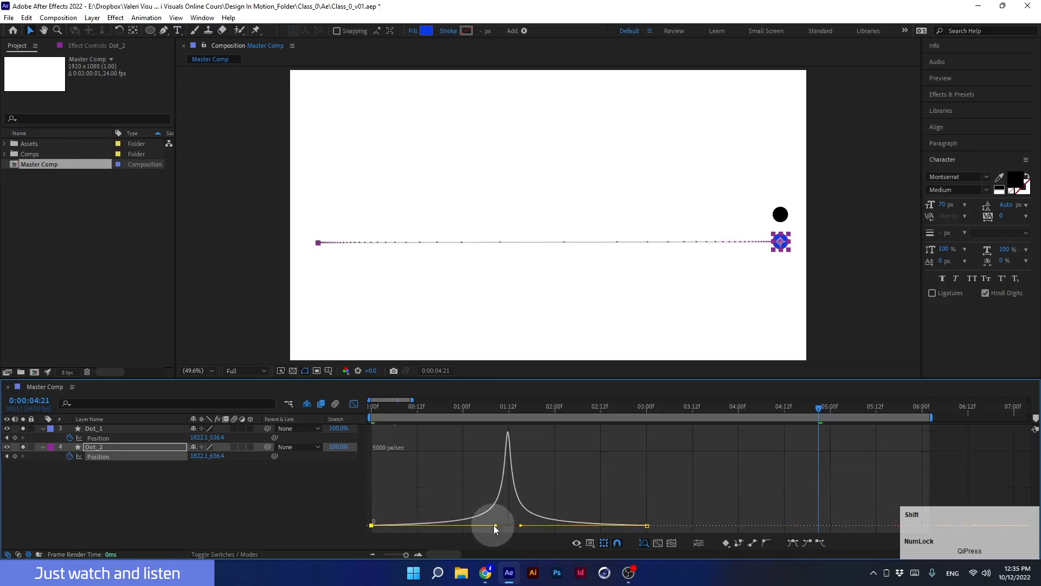
{"action": "left_click", "coordinate": [354, 404]}
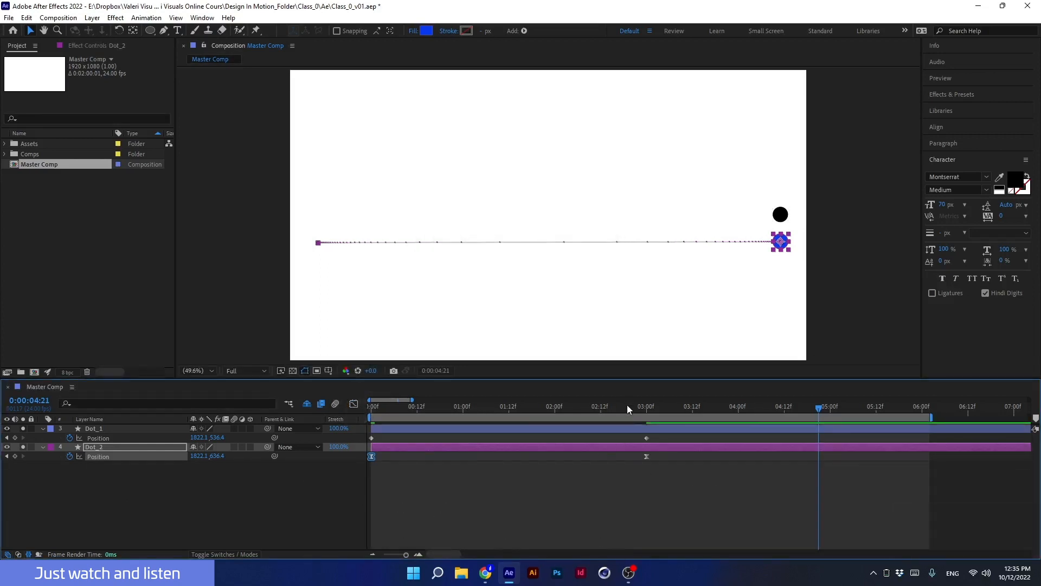
Apply Easy Ease to both of the blue dot's position keyframes and view the resulting speed graph.
{"action": "left_click_drag", "start_coordinate": [627, 404], "coordinate": [494, 412]}
{"action": "left_click_drag", "start_coordinate": [675, 484], "coordinate": [354, 457]}
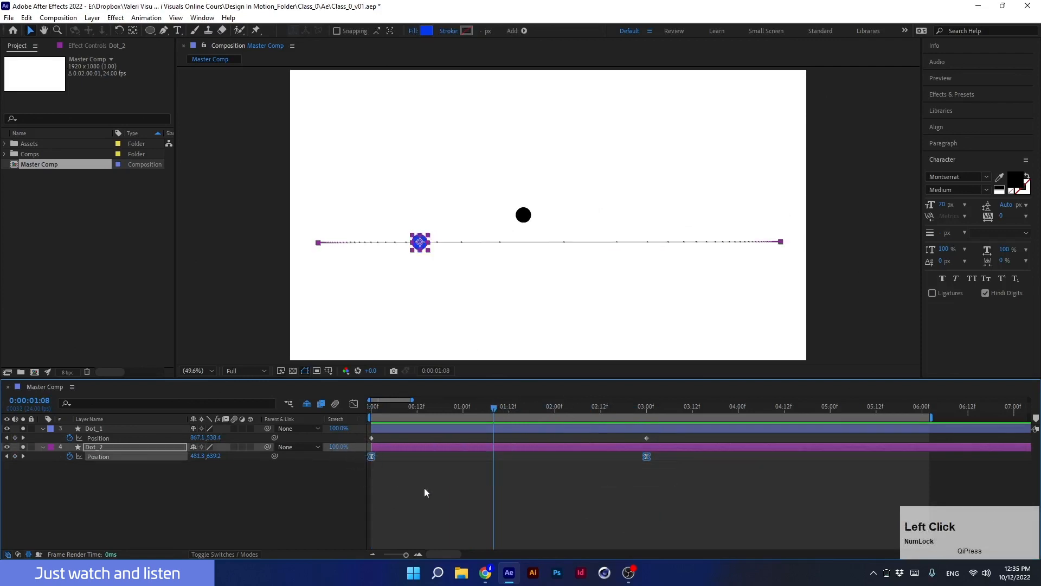
{"action": "key", "text": "F9"}
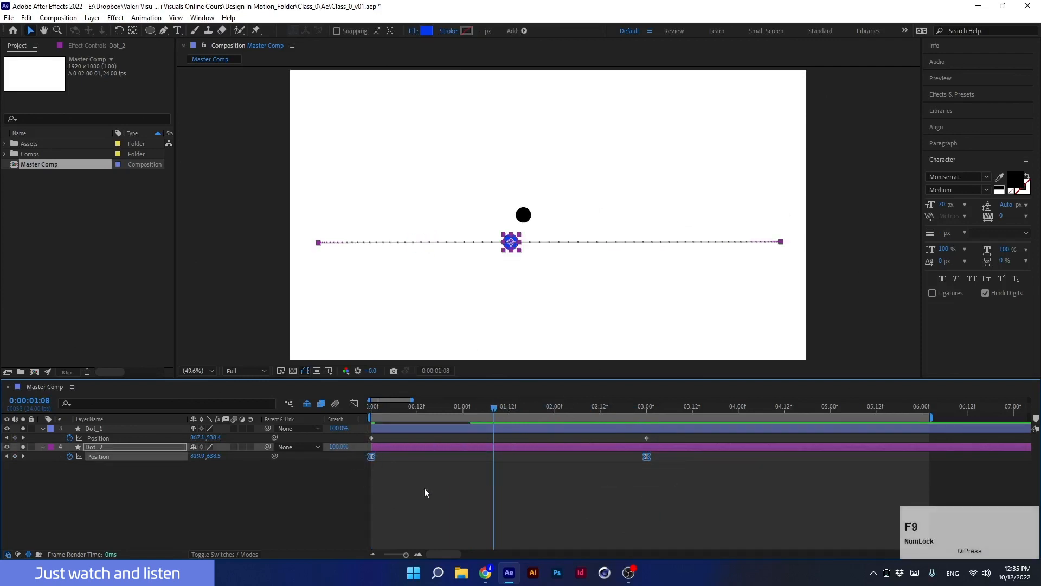
{"action": "left_click", "coordinate": [353, 405]}
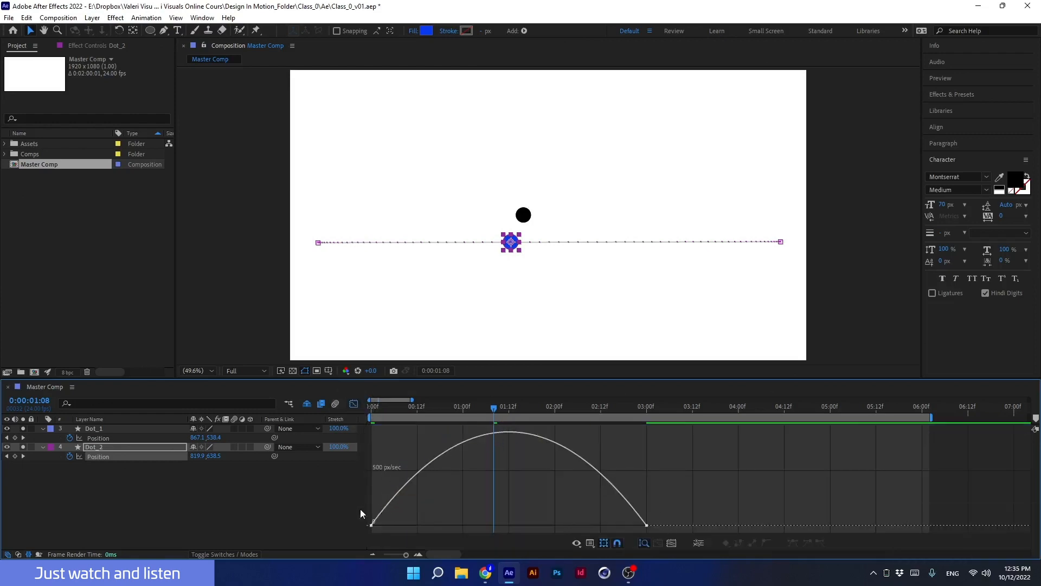
{"action": "left_click", "coordinate": [355, 407]}
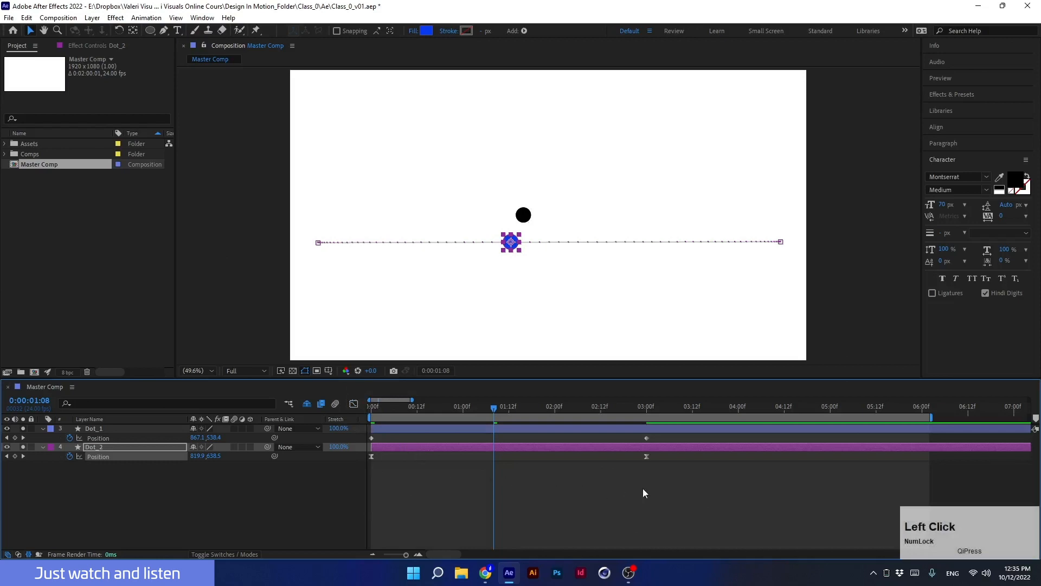
Convert the blue dot's position keyframes back to linear interpolation.
{"action": "left_click", "coordinate": [620, 456]}
{"action": "left_click_drag", "start_coordinate": [619, 455], "coordinate": [346, 457]}
{"action": "mouse_move", "coordinate": [371, 438]}
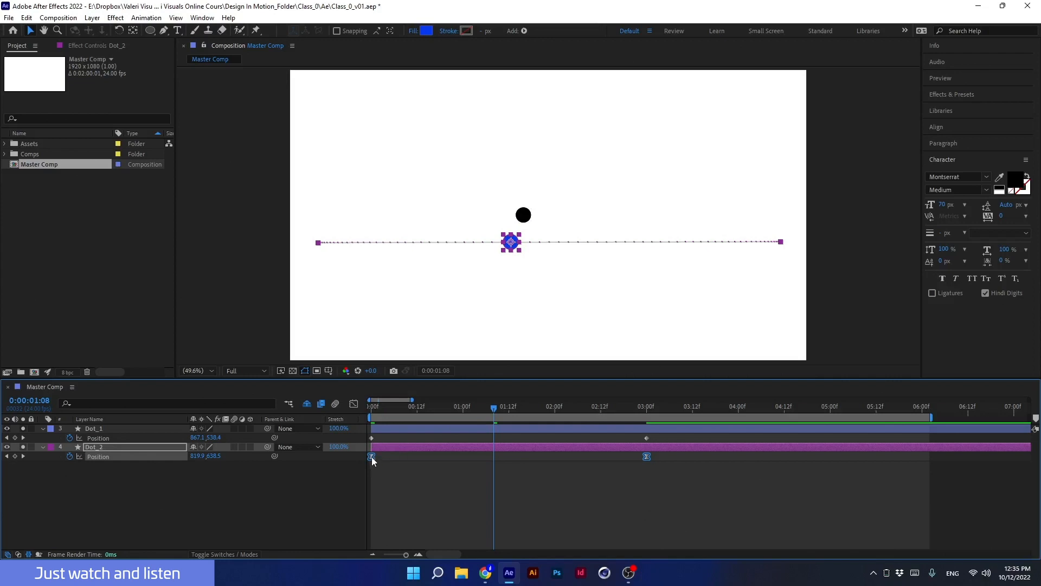
{"action": "mouse_move", "coordinate": [371, 457]}
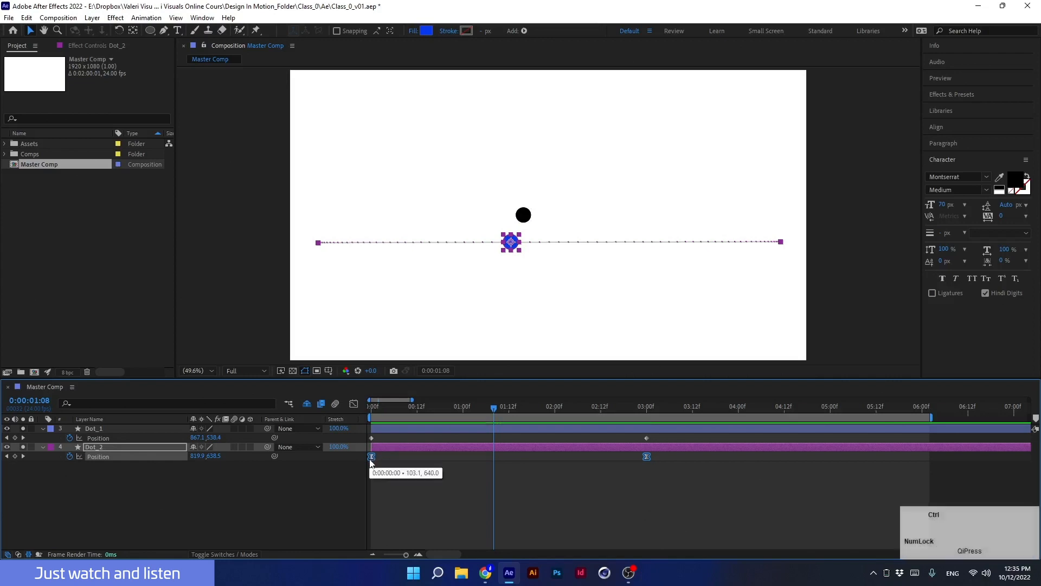
{"action": "left_click", "coordinate": [371, 457], "text": "ctrl"}
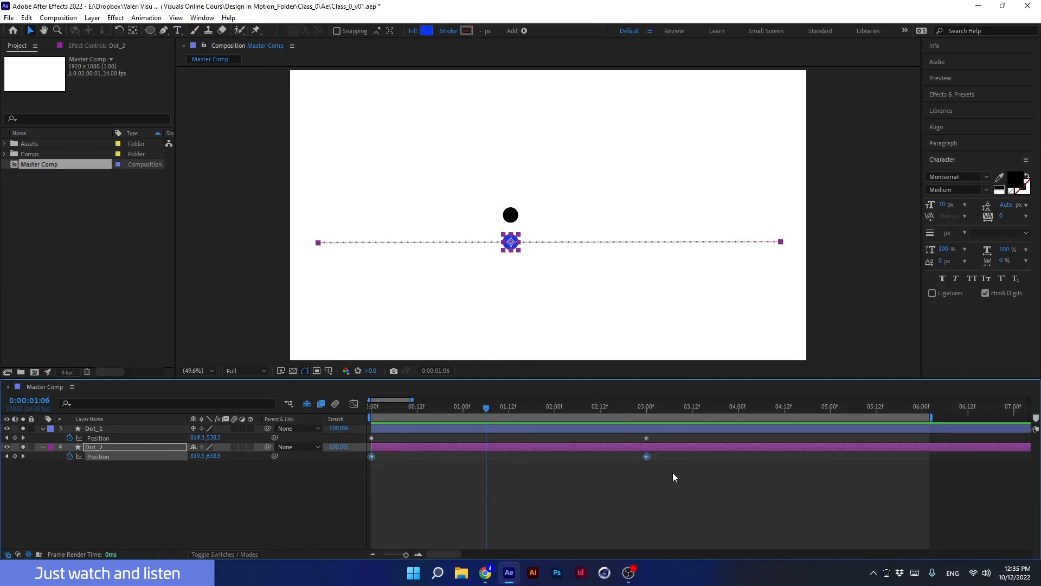
Apply Easy Ease to both of the blue dot's position keyframes and pull their influence handles toward the middle of the speed graph.
{"action": "left_click_drag", "start_coordinate": [673, 477], "coordinate": [343, 457]}
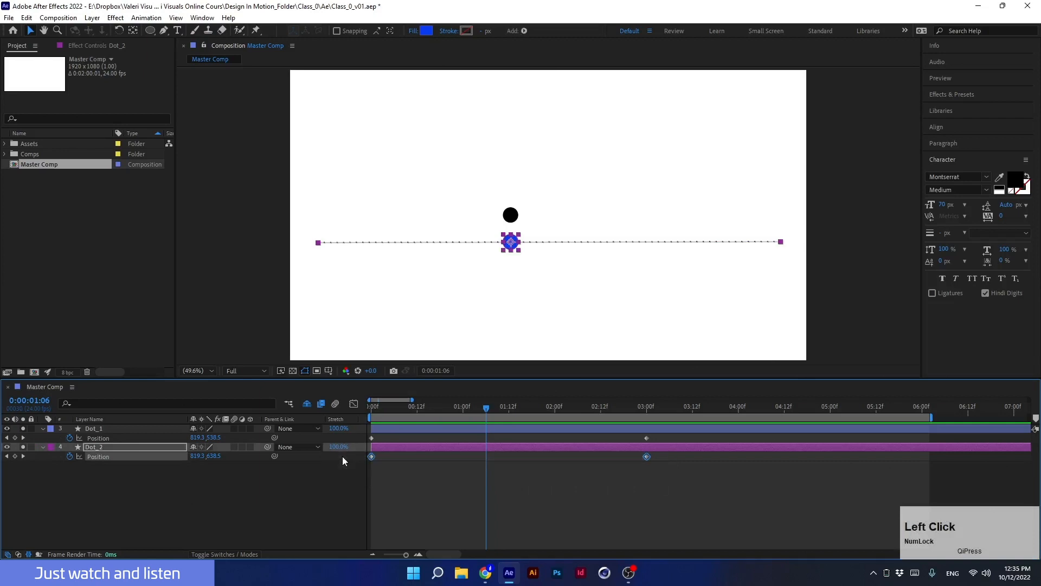
{"action": "key", "text": "F9"}
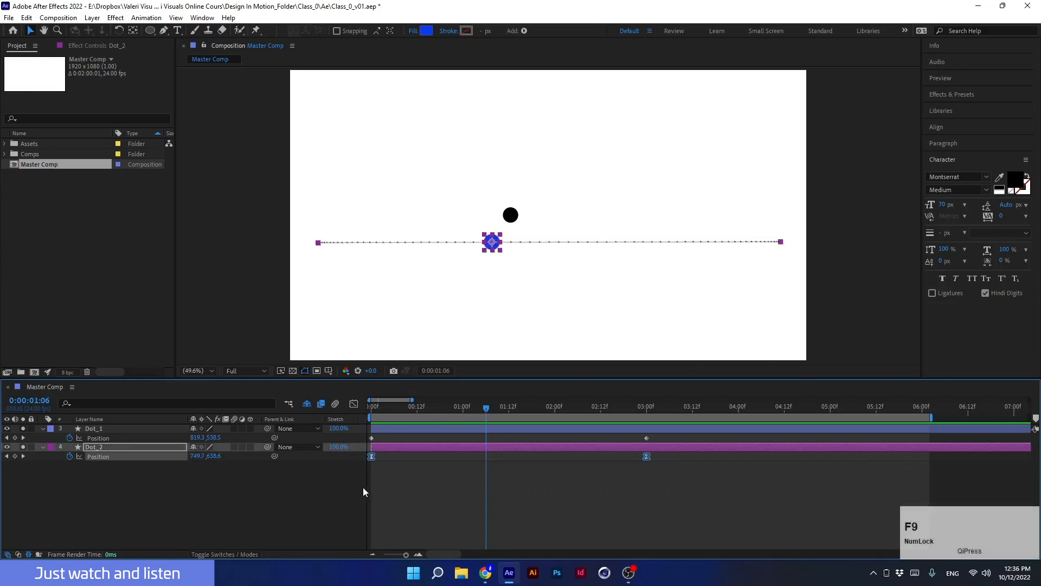
{"action": "left_click", "coordinate": [353, 405]}
{"action": "left_click_drag", "start_coordinate": [363, 532], "coordinate": [473, 533]}
{"action": "left_click_drag", "start_coordinate": [600, 525], "coordinate": [515, 530]}
Return to the start of the timeline and preview both dots' motion.
{"action": "left_click_drag", "start_coordinate": [484, 410], "coordinate": [329, 434]}
{"action": "key", "text": "space"}
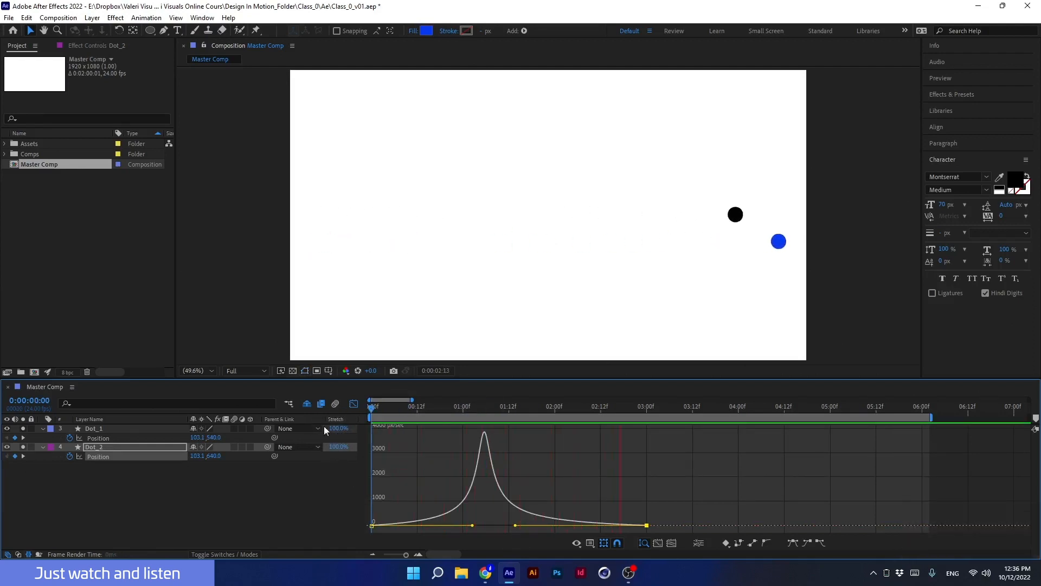
{"action": "key", "text": "space"}
Select the blue dot's position keyframes and convert them back to linear interpolation.
{"action": "left_click", "coordinate": [353, 404]}
{"action": "left_click", "coordinate": [461, 408]}
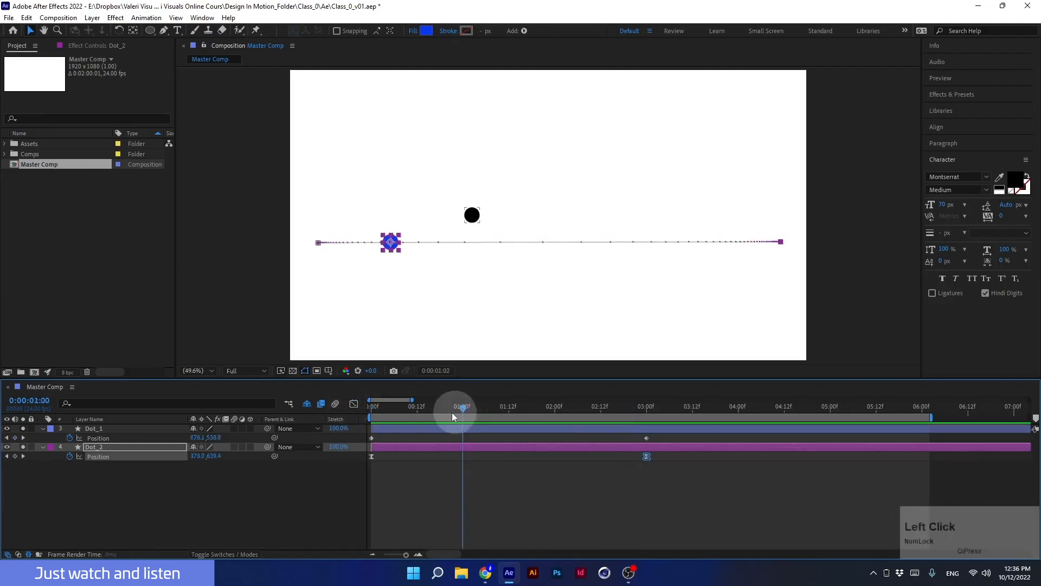
{"action": "left_click_drag", "start_coordinate": [453, 415], "coordinate": [337, 419]}
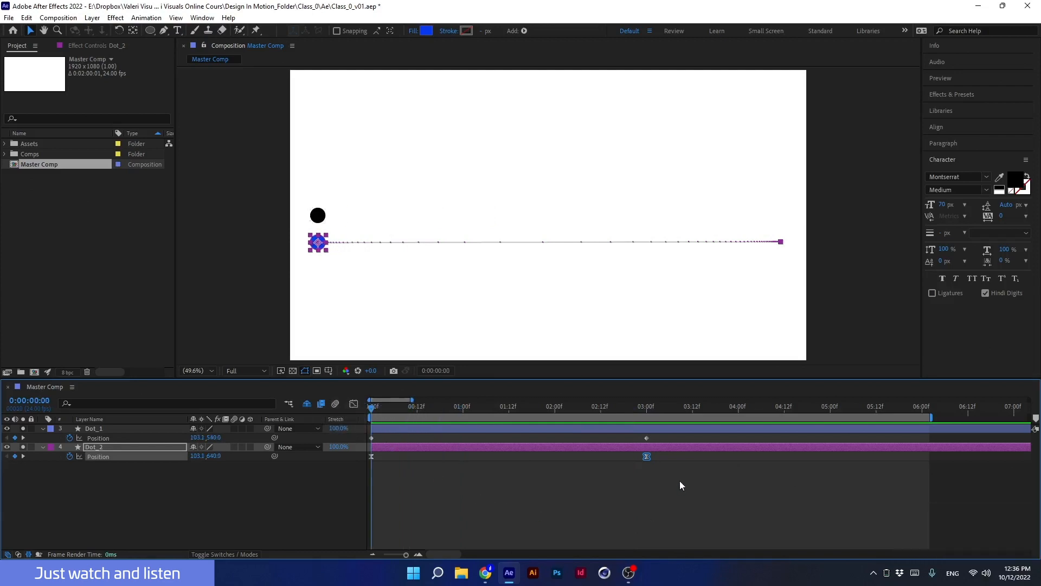
{"action": "left_click_drag", "start_coordinate": [680, 481], "coordinate": [368, 458]}
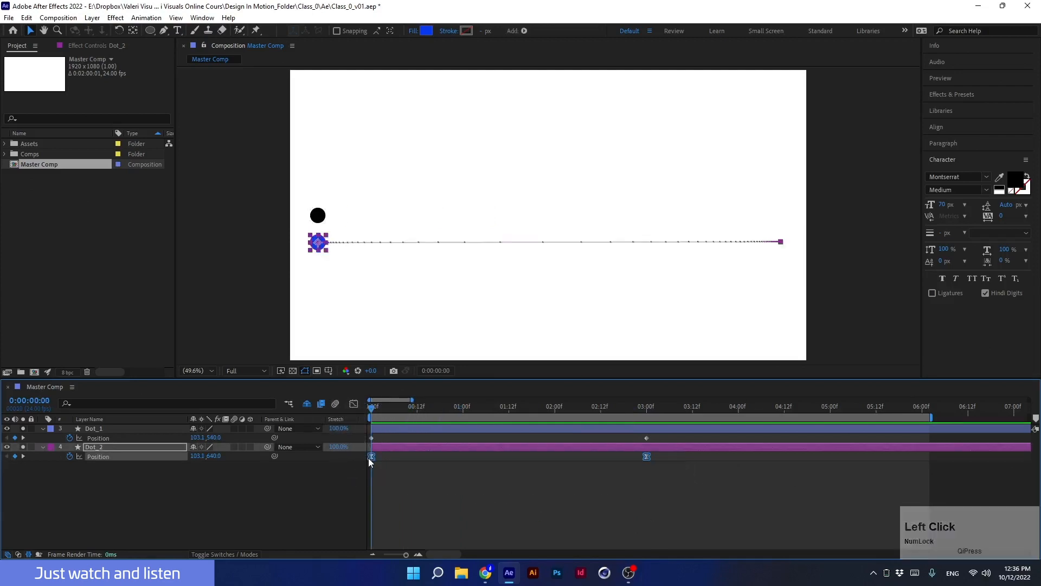
{"action": "left_click", "coordinate": [370, 457], "text": "ctrl"}
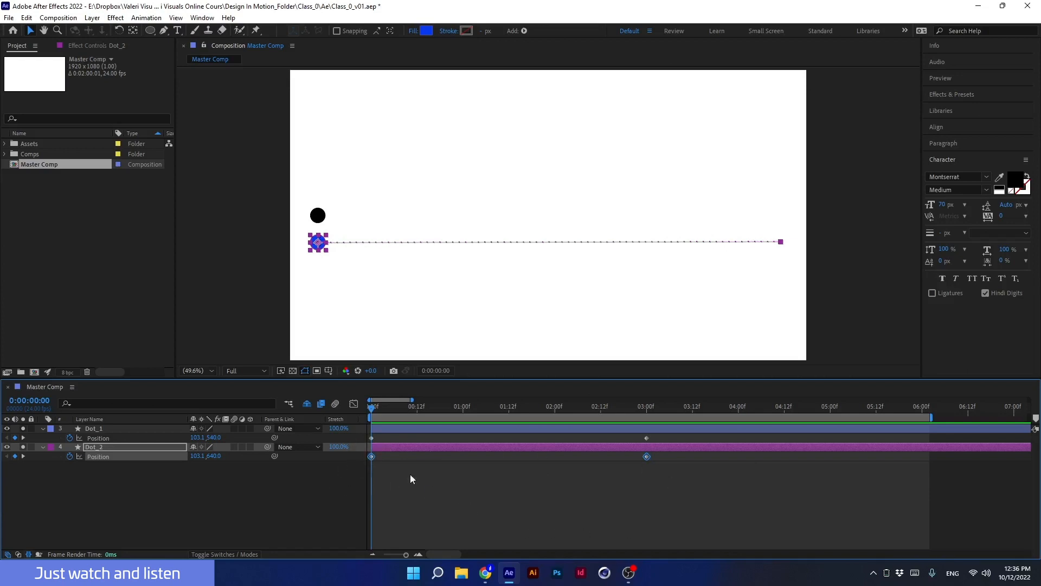
Reapply Easy Ease to both blue dot keyframes, open their Keyframe Velocity settings without changes, and check the speed graph.
{"action": "left_click", "coordinate": [151, 458]}
{"action": "key", "text": "F9"}
{"action": "right_click", "coordinate": [371, 457]}
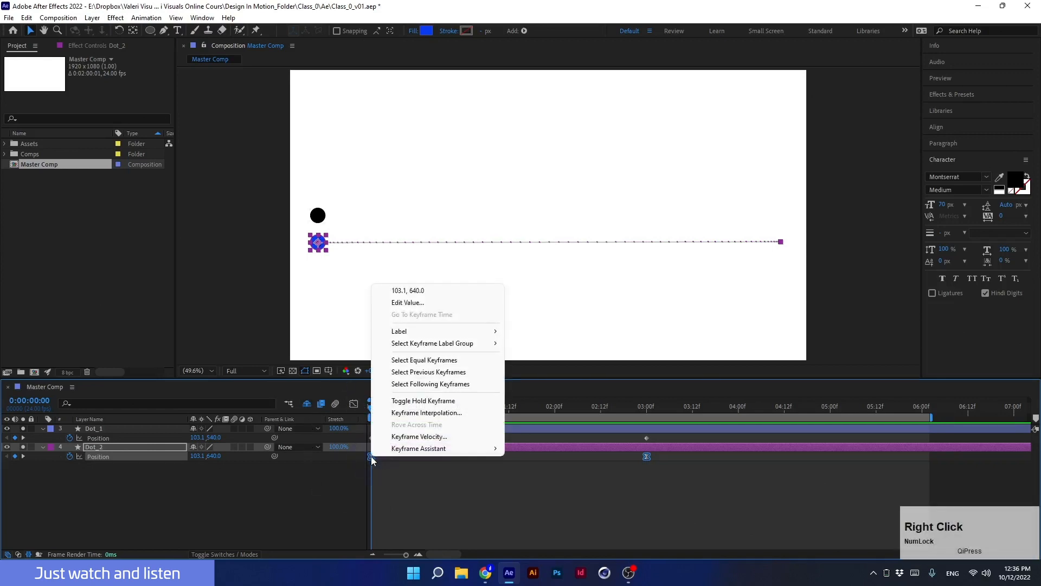
{"action": "left_click", "coordinate": [397, 437]}
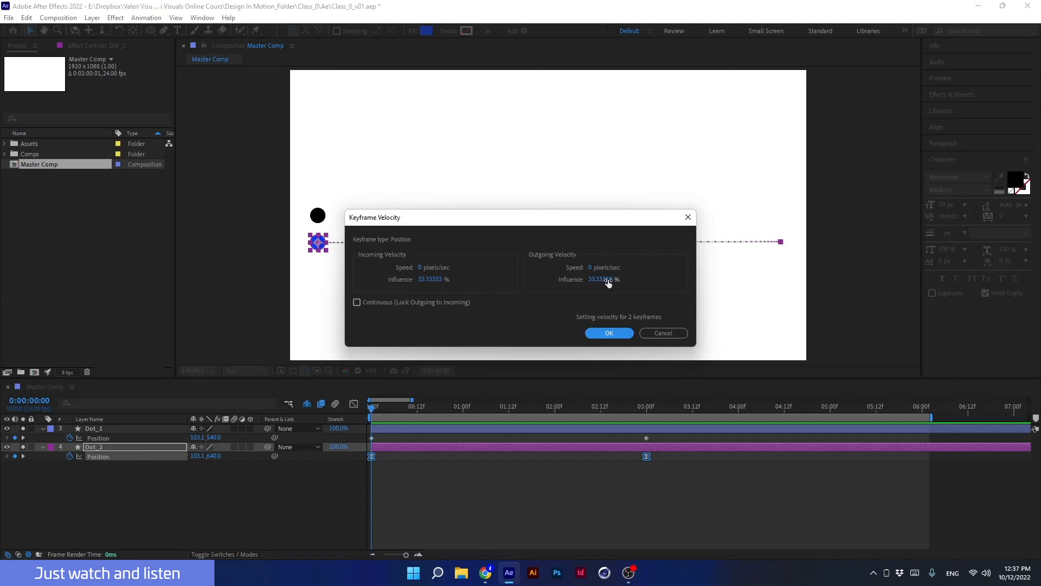
{"action": "left_click", "coordinate": [608, 333]}
{"action": "left_click", "coordinate": [357, 403]}
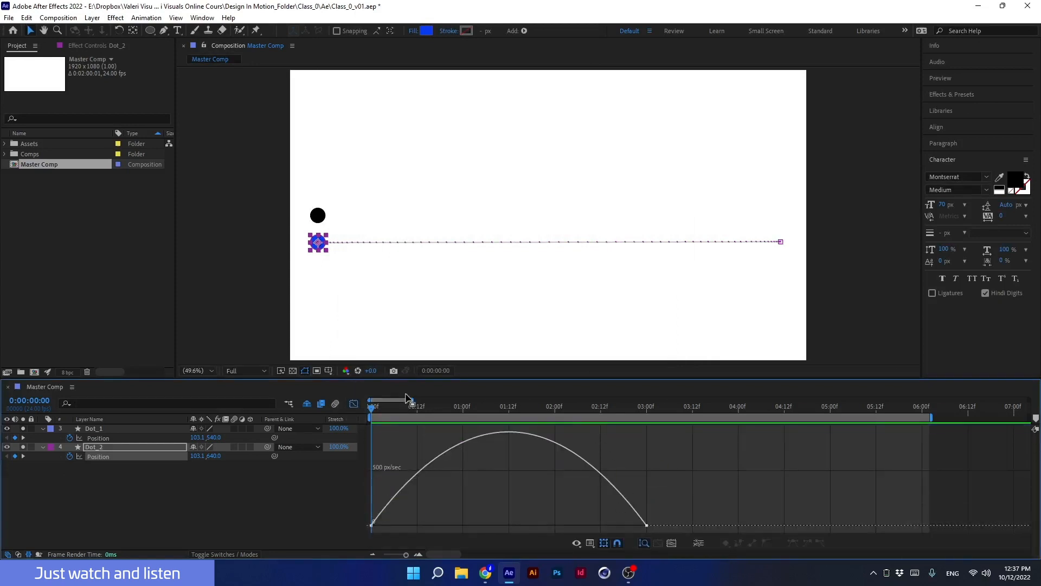
{"action": "left_click", "coordinate": [354, 404]}
Set incoming and outgoing influence of both blue dot keyframes to 85% in Keyframe Velocity and view the speed graph.
{"action": "left_click", "coordinate": [129, 458]}
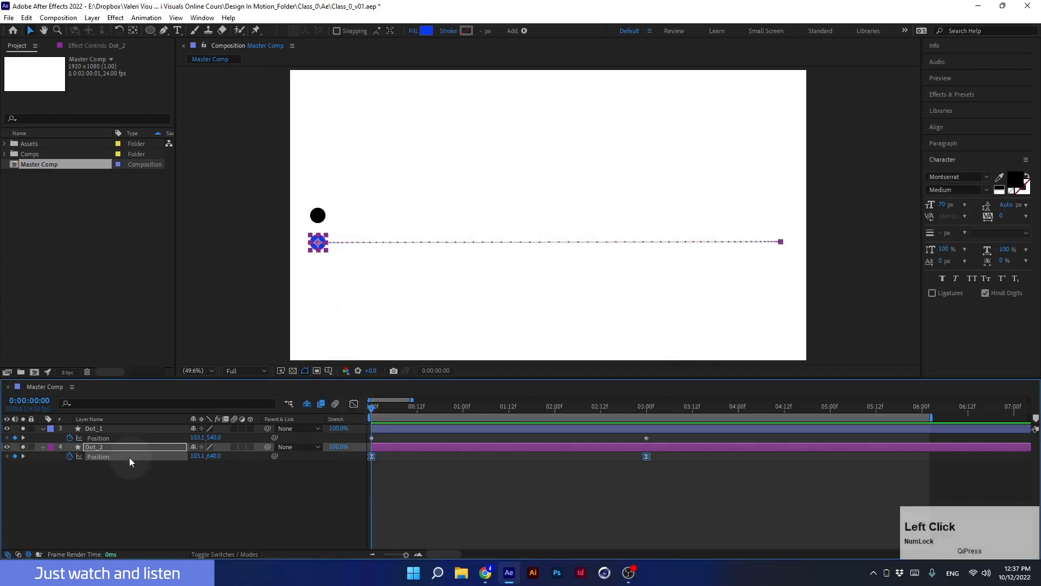
{"action": "right_click", "coordinate": [372, 456]}
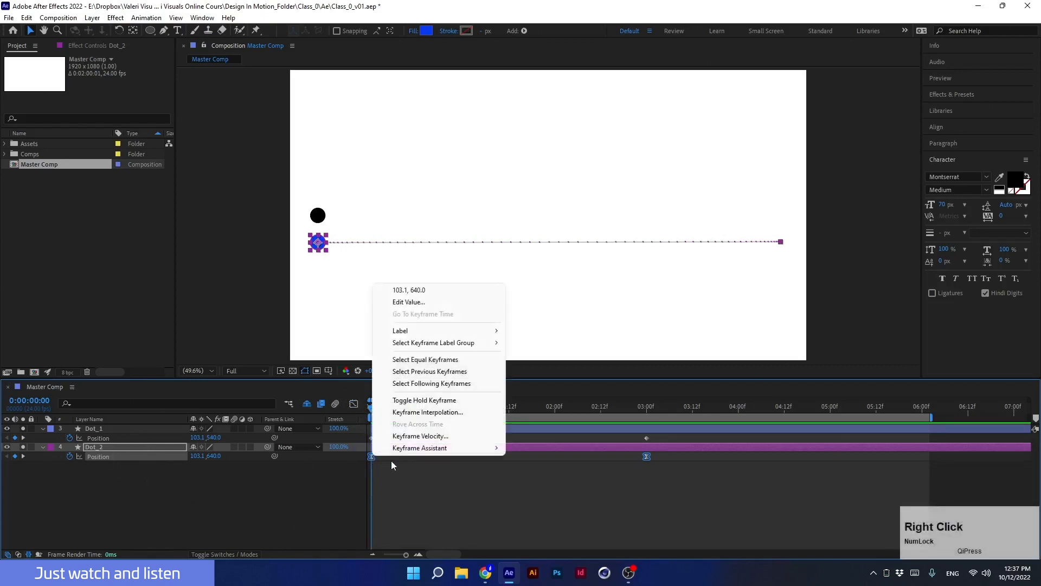
{"action": "left_click", "coordinate": [398, 438]}
{"action": "left_click", "coordinate": [428, 279]}
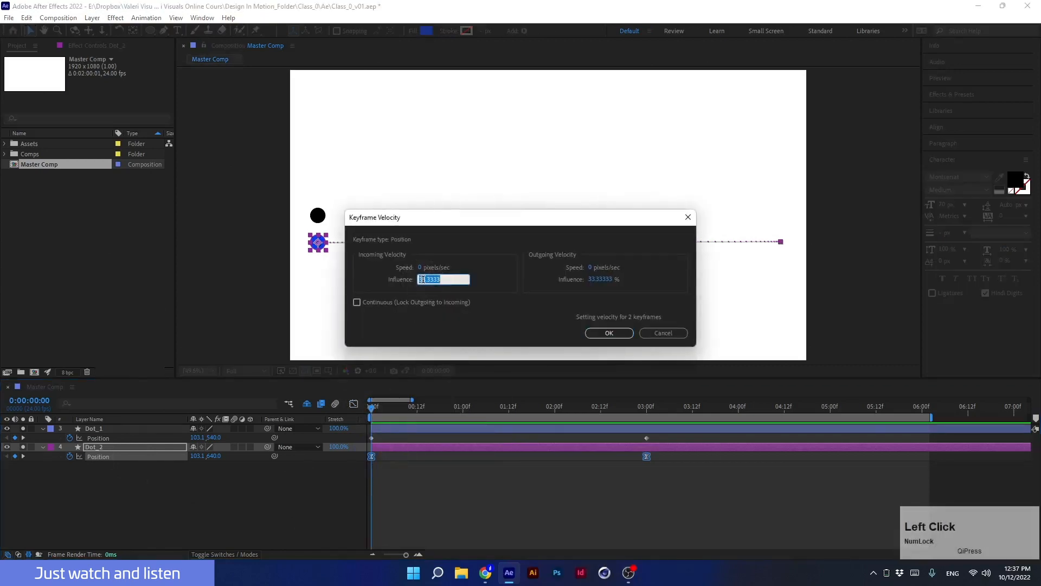
{"action": "type", "text": "85"}
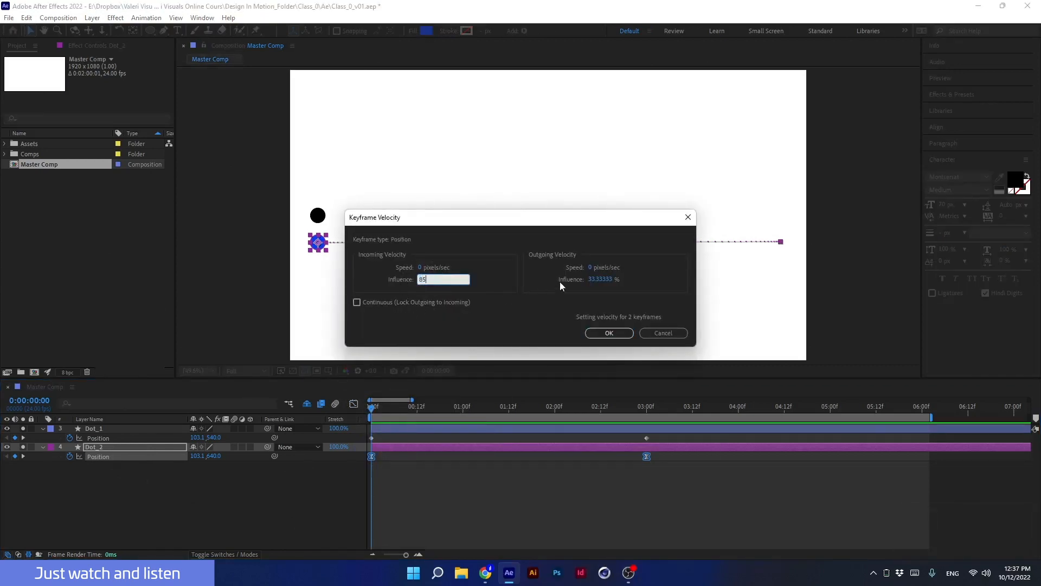
{"action": "left_click", "coordinate": [539, 287]}
{"action": "left_click", "coordinate": [600, 280]}
{"action": "type", "text": "85"}
{"action": "left_click", "coordinate": [534, 283]}
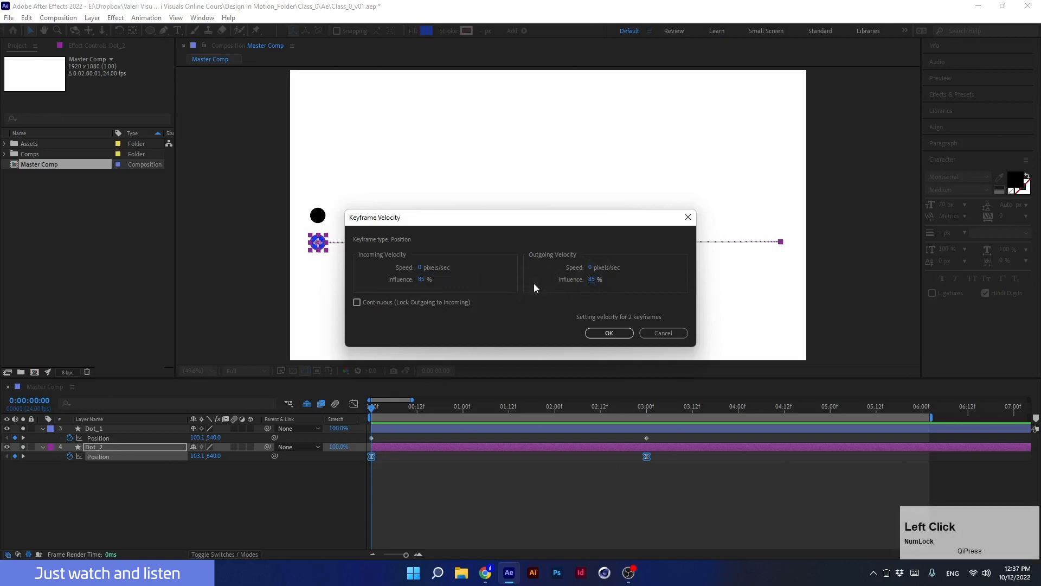
{"action": "left_click", "coordinate": [602, 333]}
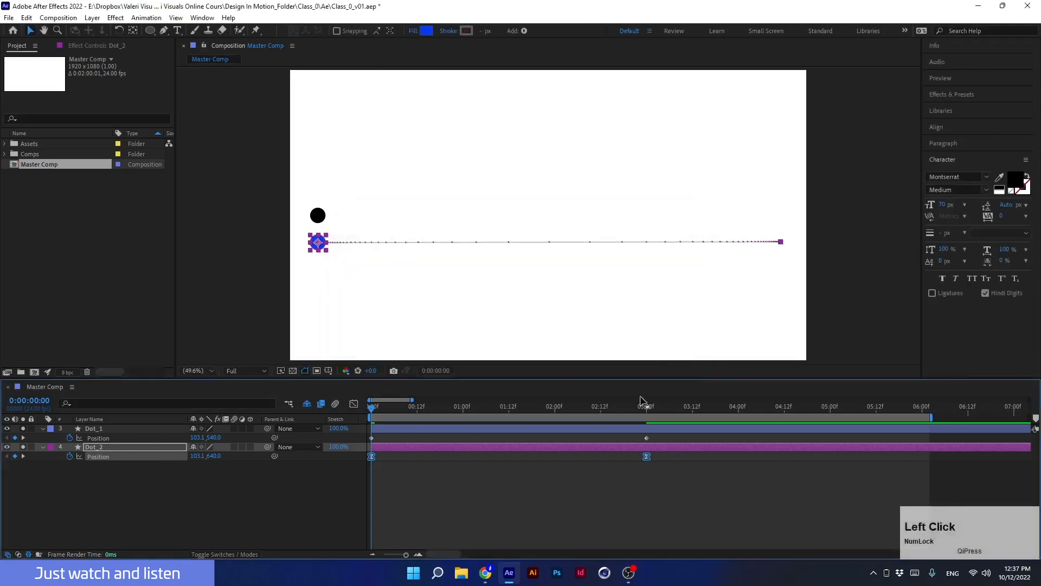
{"action": "left_click", "coordinate": [353, 405]}
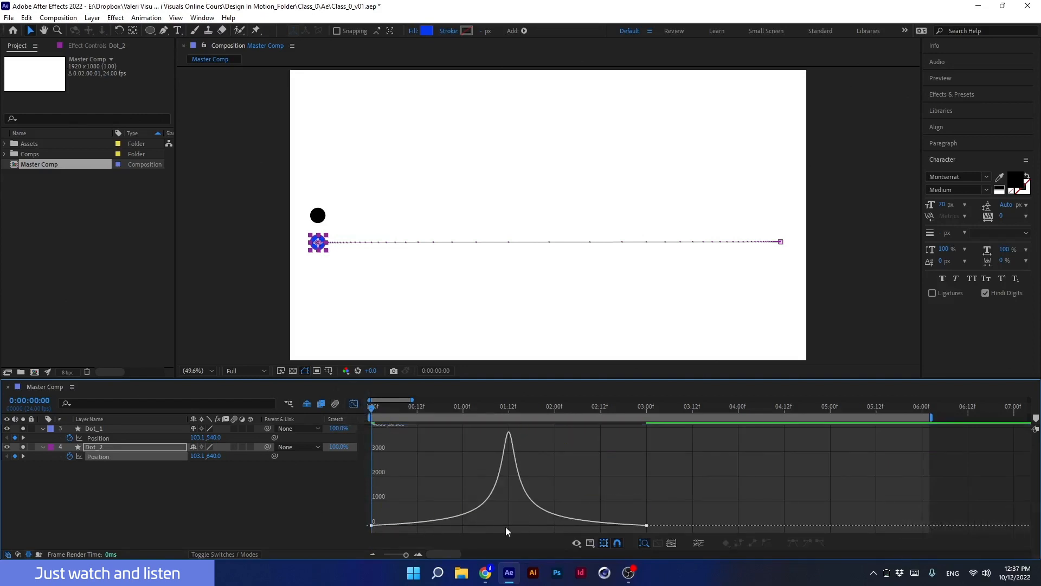
{"action": "left_click", "coordinate": [354, 405]}
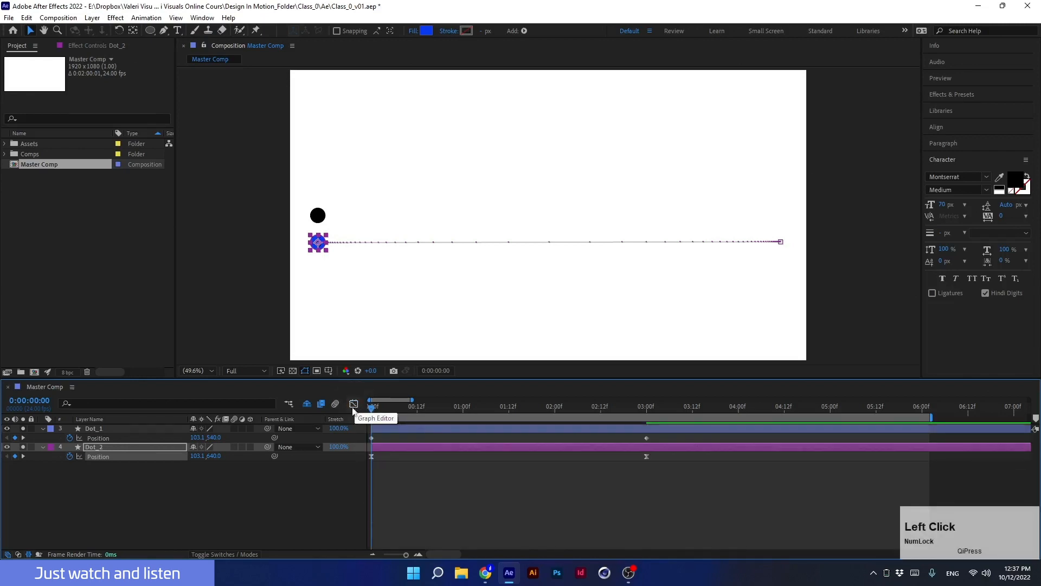
Set the keyframes' incoming influence to 20% and outgoing influence to 90%, then view the speed graph.
{"action": "left_click_drag", "start_coordinate": [658, 454], "coordinate": [369, 459]}
{"action": "right_click", "coordinate": [372, 456]}
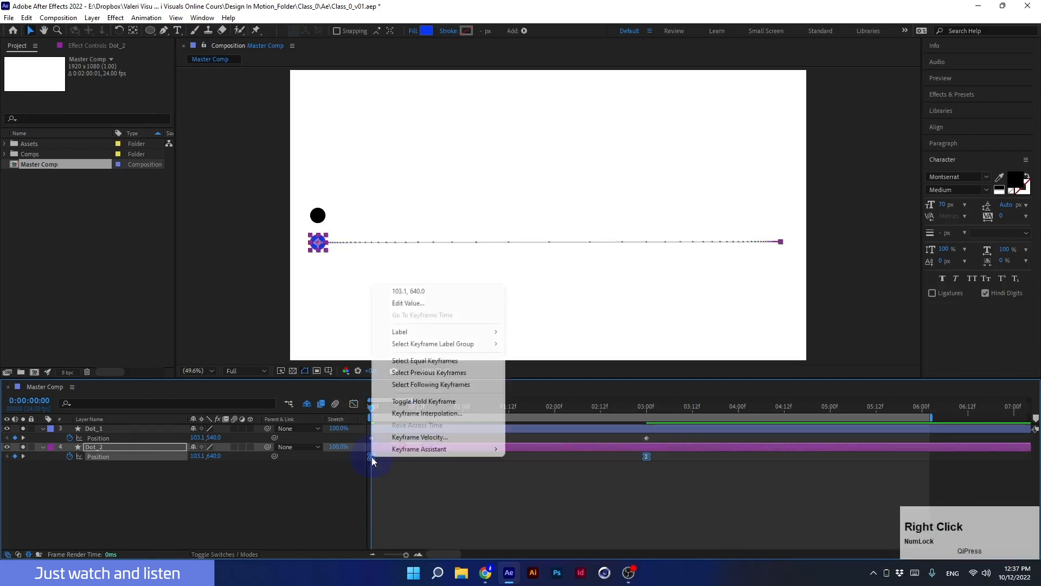
{"action": "left_click", "coordinate": [394, 434]}
{"action": "left_click", "coordinate": [422, 279]}
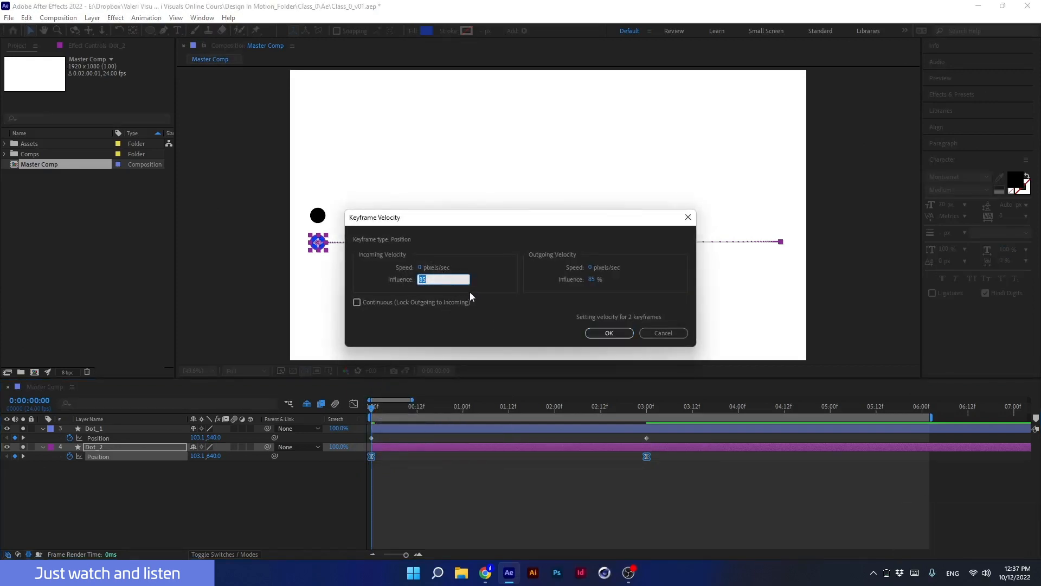
{"action": "type", "text": "20"}
{"action": "left_click", "coordinate": [497, 300]}
{"action": "left_click", "coordinate": [591, 280]}
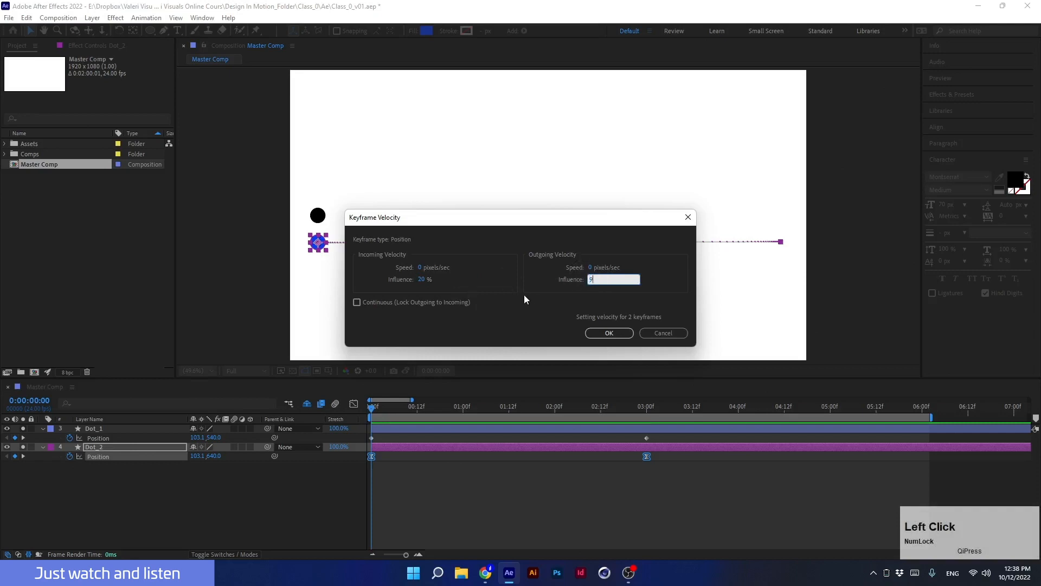
{"action": "type", "text": "90"}
{"action": "left_click", "coordinate": [500, 286]}
{"action": "left_click", "coordinate": [601, 335]}
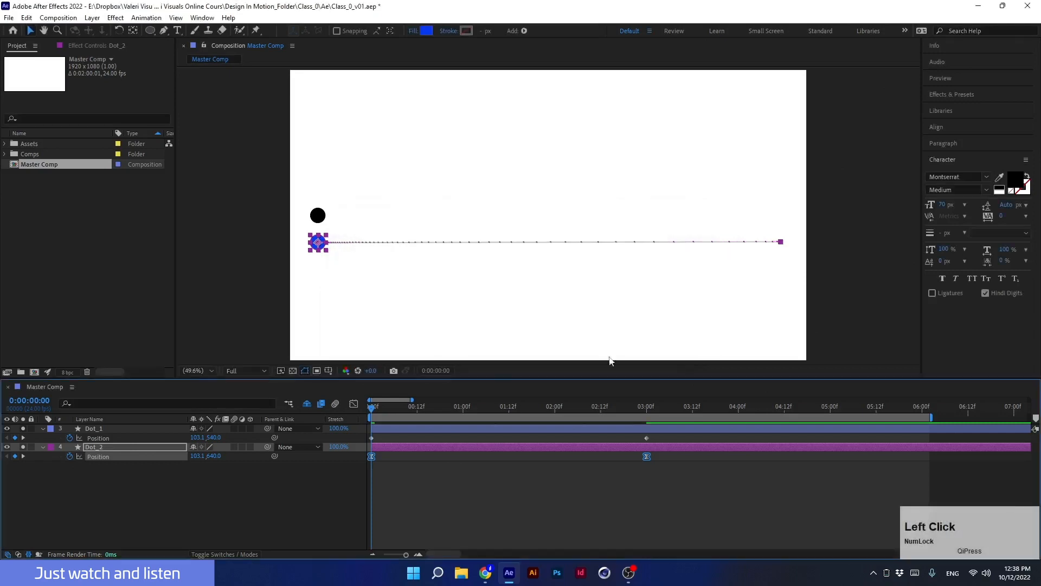
{"action": "left_click", "coordinate": [354, 404]}
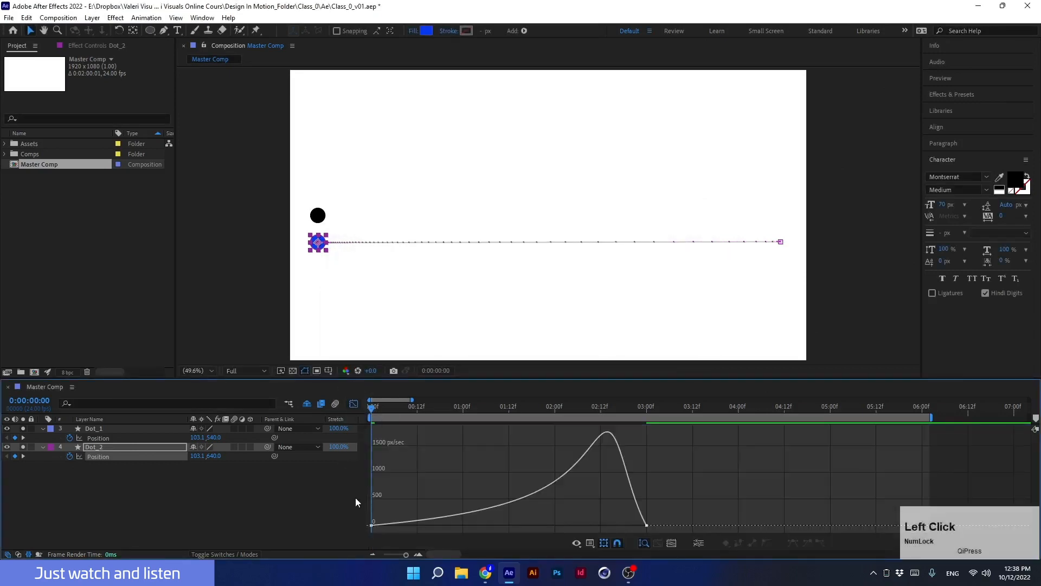
{"action": "left_click", "coordinate": [354, 404]}
Set the keyframes' incoming influence to 90% and outgoing influence to 20%, then view the speed graph.
{"action": "left_click_drag", "start_coordinate": [638, 467], "coordinate": [646, 458]}
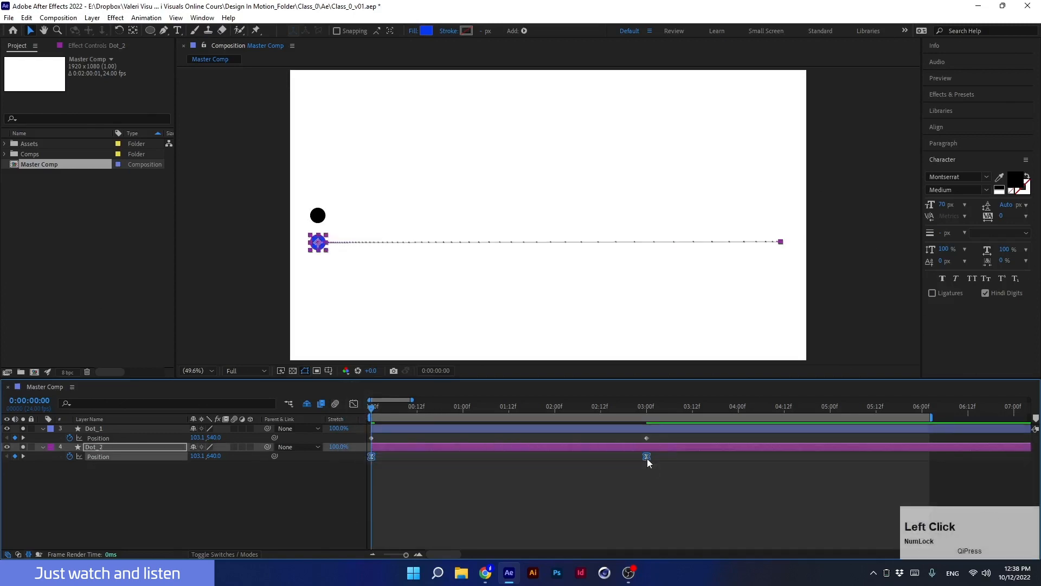
{"action": "right_click", "coordinate": [647, 457]}
{"action": "left_click", "coordinate": [705, 435]}
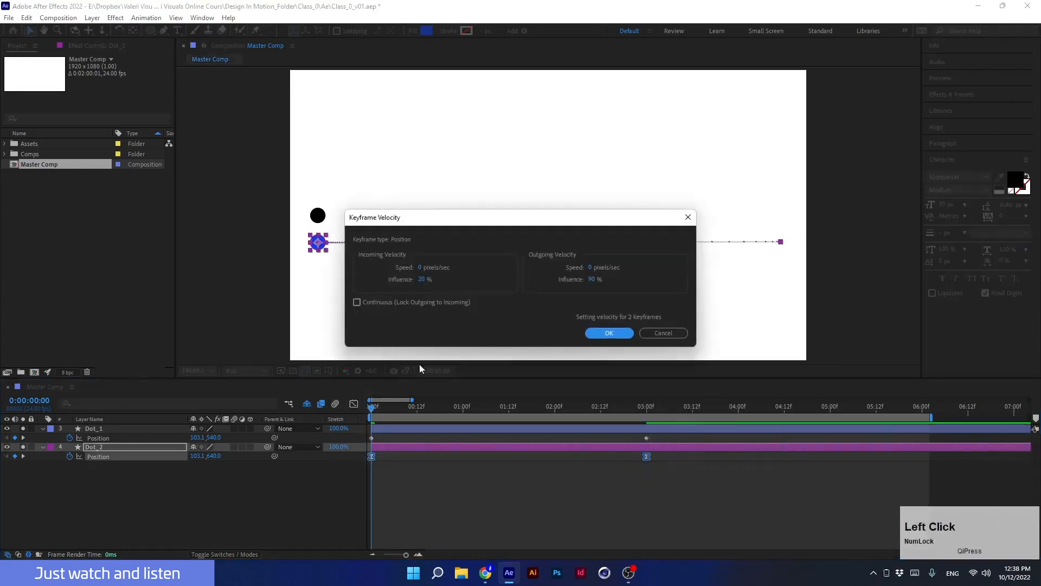
{"action": "left_click", "coordinate": [422, 279]}
{"action": "type", "text": "90"}
{"action": "left_click", "coordinate": [488, 281]}
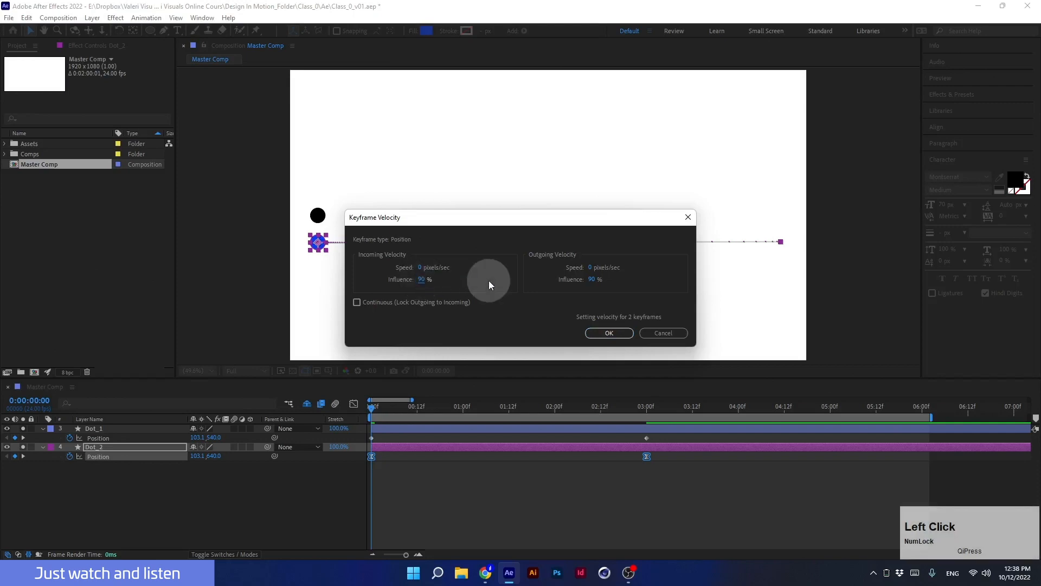
{"action": "left_click", "coordinate": [595, 280]}
{"action": "type", "text": "90"}
{"action": "left_click", "coordinate": [561, 295]}
{"action": "left_click", "coordinate": [609, 333]}
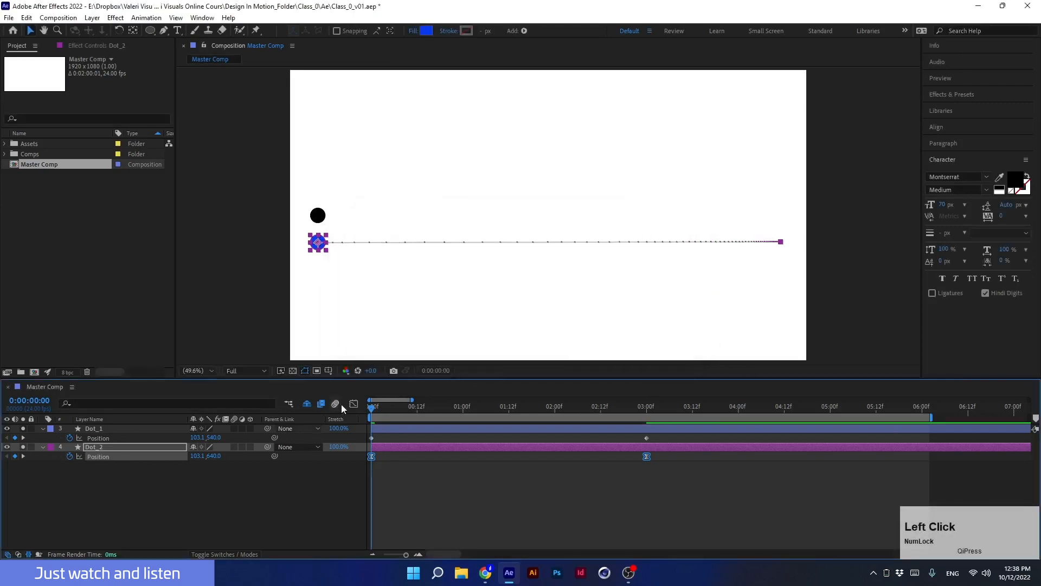
{"action": "left_click", "coordinate": [353, 404]}
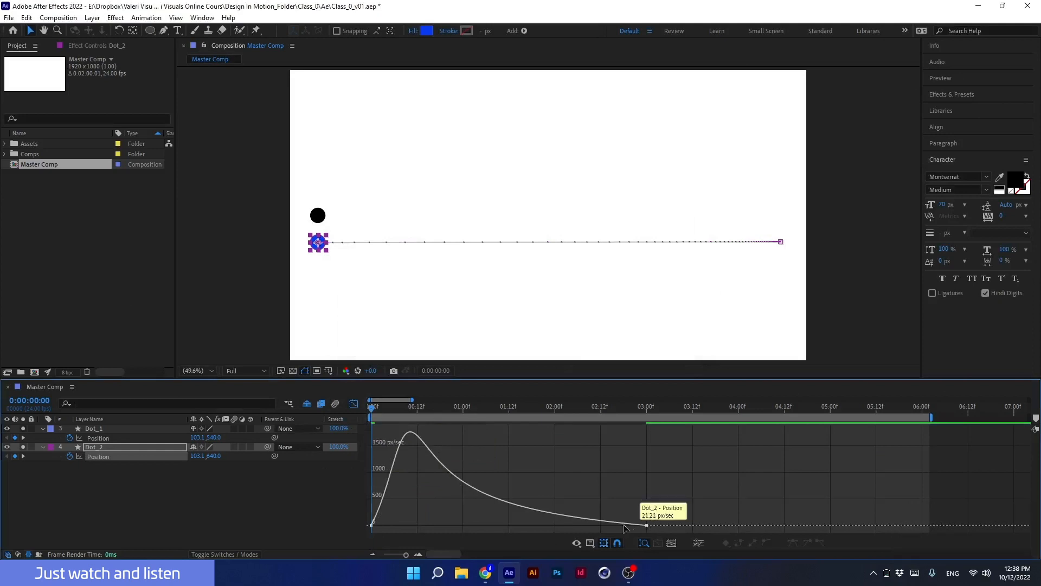
{"action": "left_click", "coordinate": [353, 403]}
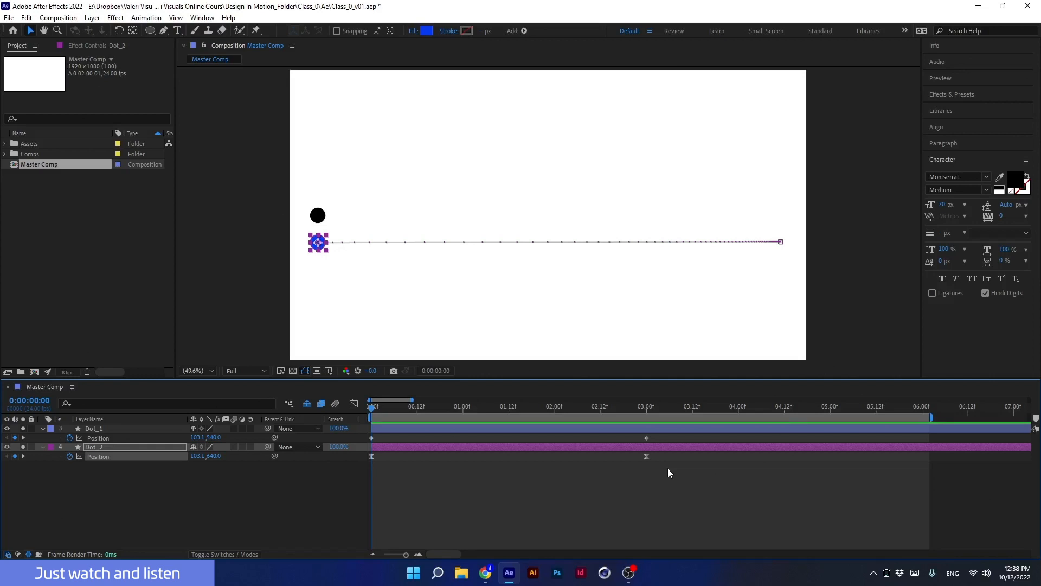
Reset both keyframes' incoming and outgoing influence to 85% in Keyframe Velocity and preview the animation.
{"action": "left_click", "coordinate": [122, 457]}
{"action": "key", "text": "alt"}
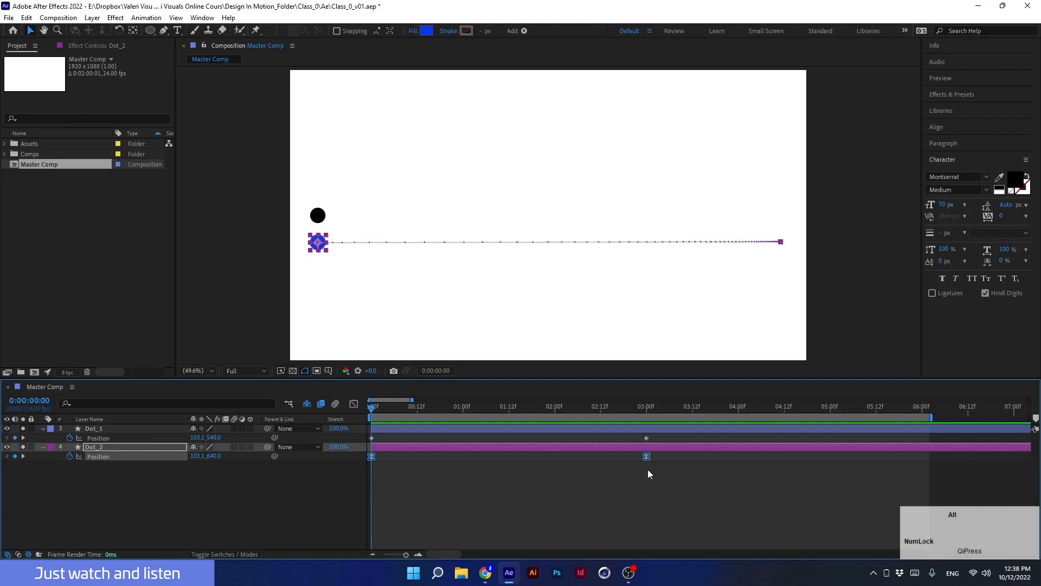
{"action": "double_click", "coordinate": [646, 456]}
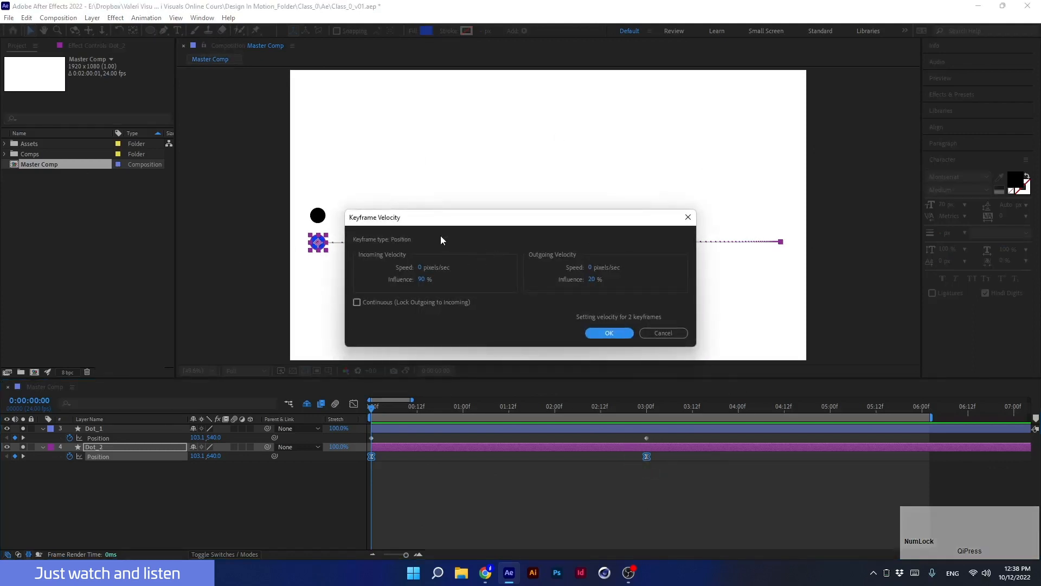
{"action": "left_click_drag", "start_coordinate": [425, 222], "coordinate": [526, 211]}
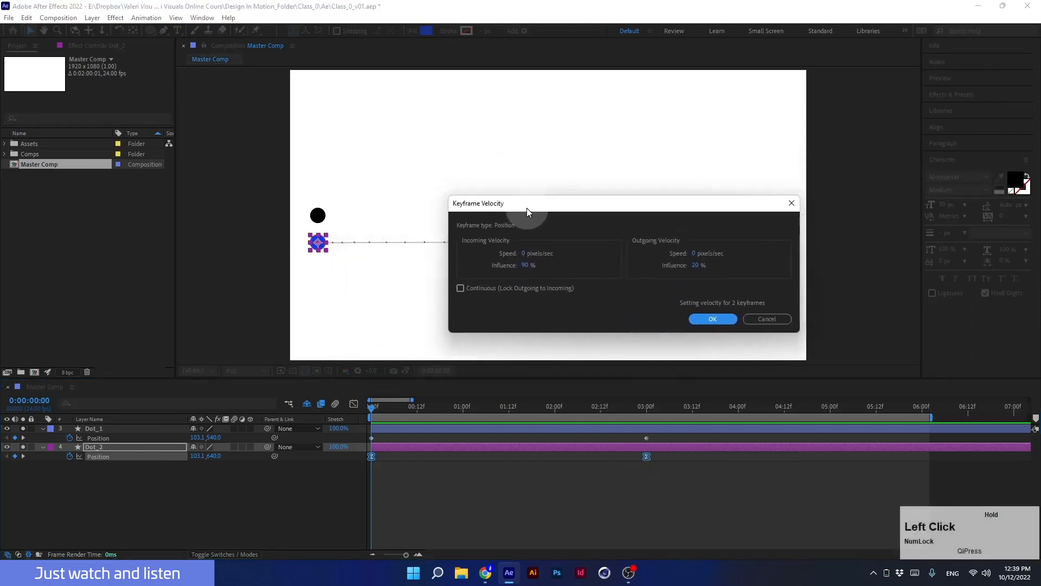
{"action": "left_click", "coordinate": [524, 265]}
{"action": "type", "text": "85"}
{"action": "left_click", "coordinate": [632, 268]}
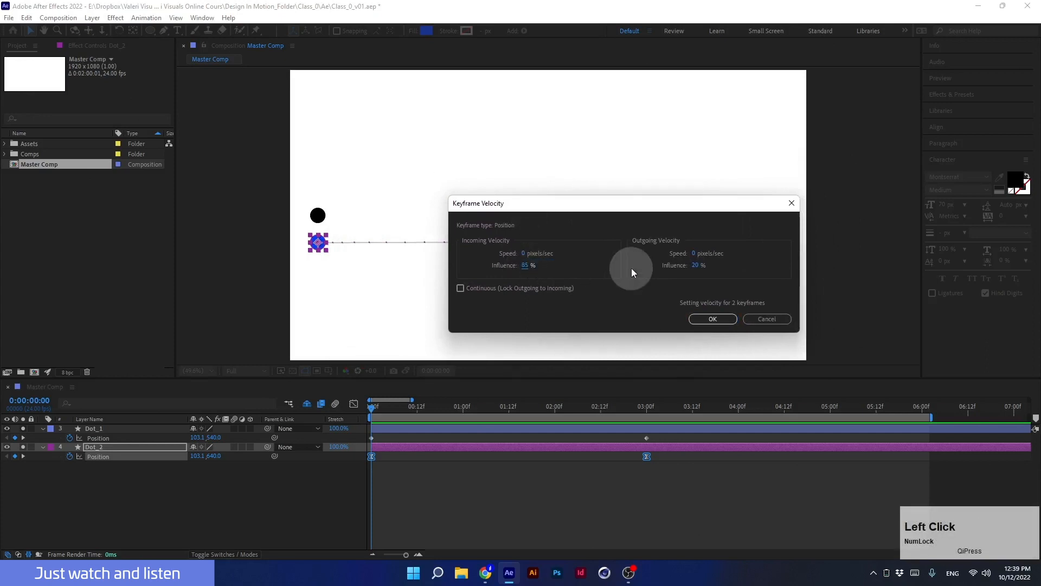
{"action": "left_click", "coordinate": [697, 266]}
{"action": "type", "text": "85"}
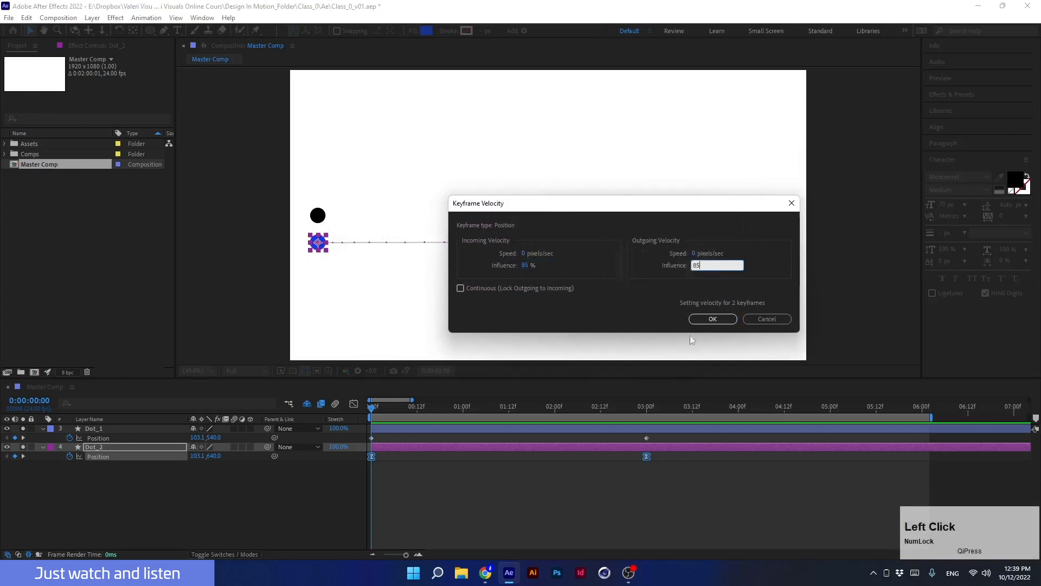
{"action": "left_click", "coordinate": [713, 319]}
{"action": "key", "text": "space"}
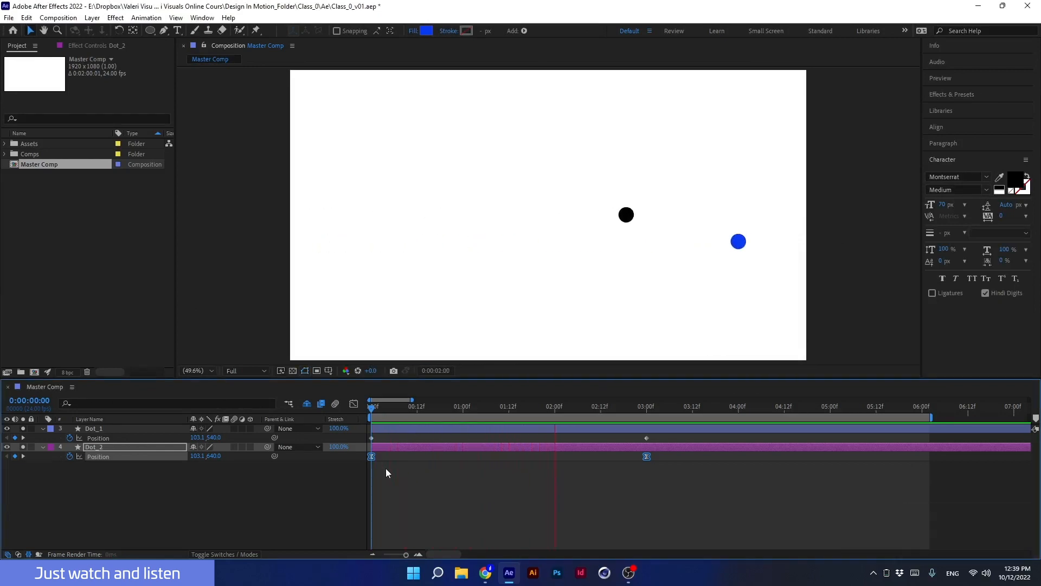
{"action": "key", "text": "space"}
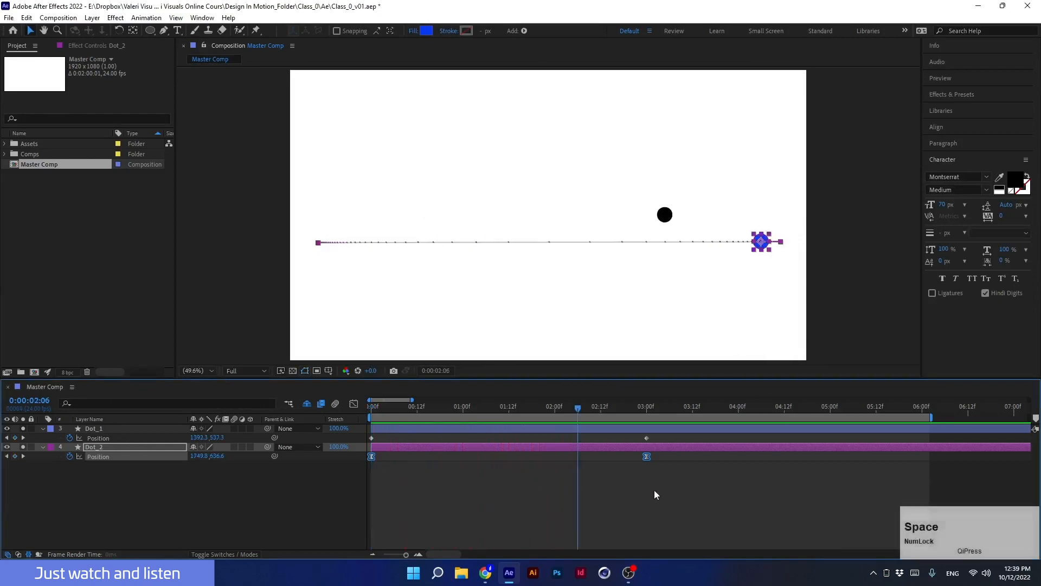
Set both blue dot keyframes' incoming and outgoing influence to 95% in Keyframe Velocity and preview the animation.
{"action": "left_click", "coordinate": [646, 456], "text": "alt"}
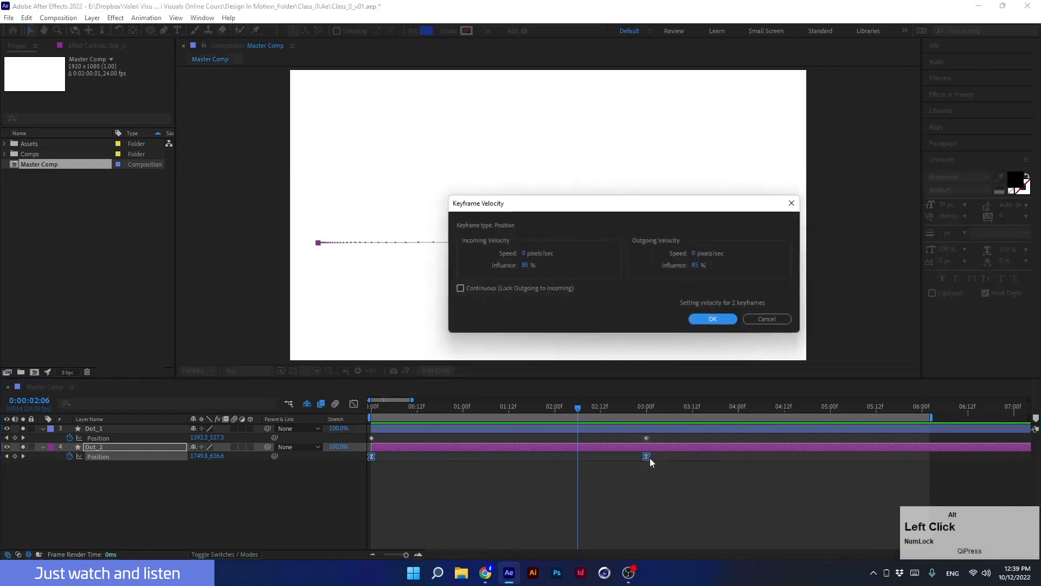
{"action": "left_click", "coordinate": [525, 266]}
{"action": "type", "text": "9"}
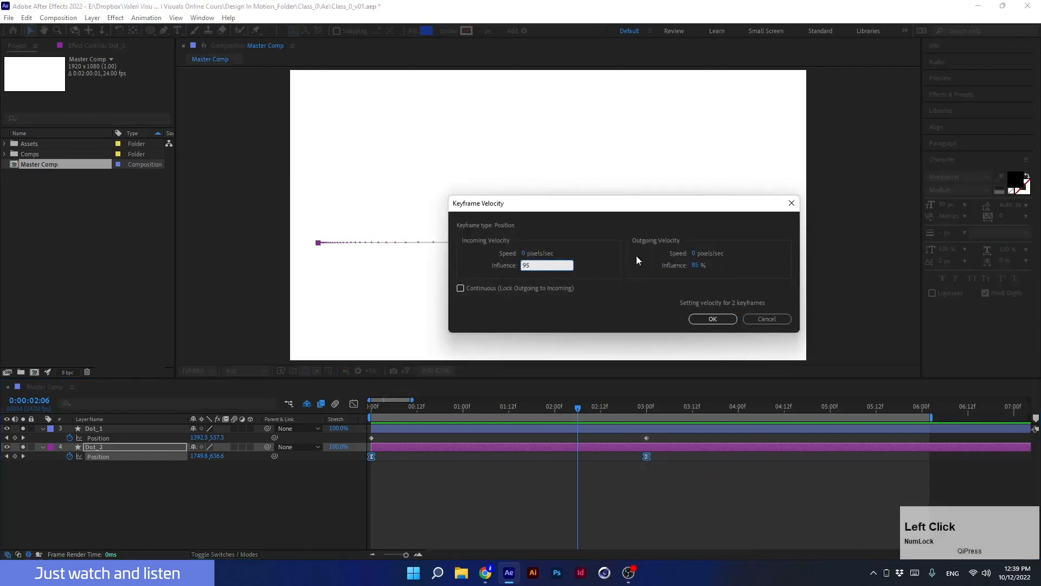
{"action": "type", "text": "5"}
{"action": "left_click", "coordinate": [696, 266]}
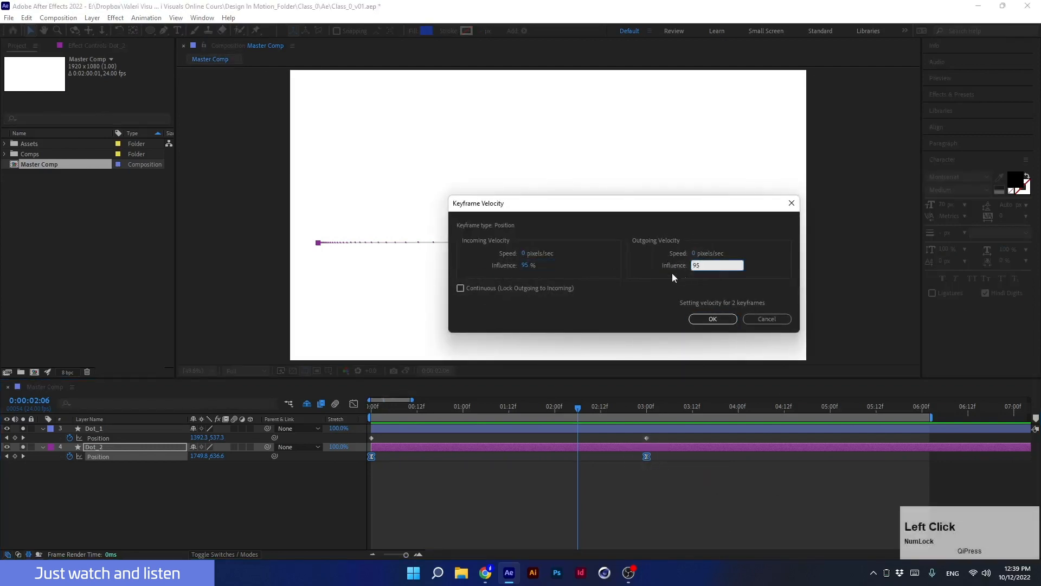
{"action": "left_click", "coordinate": [713, 318]}
{"action": "left_click_drag", "start_coordinate": [559, 409], "coordinate": [277, 444]}
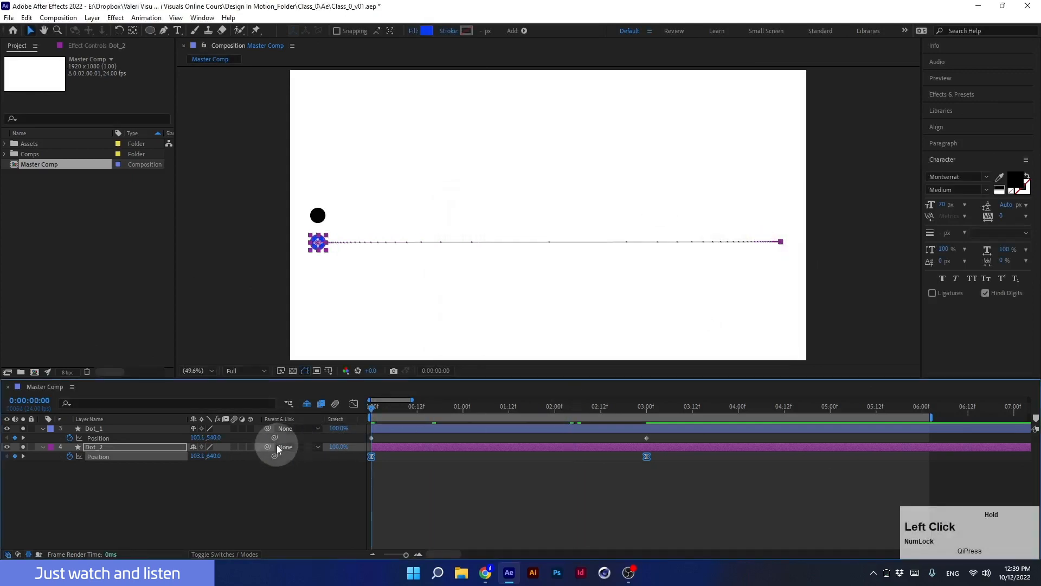
{"action": "key", "text": "space"}
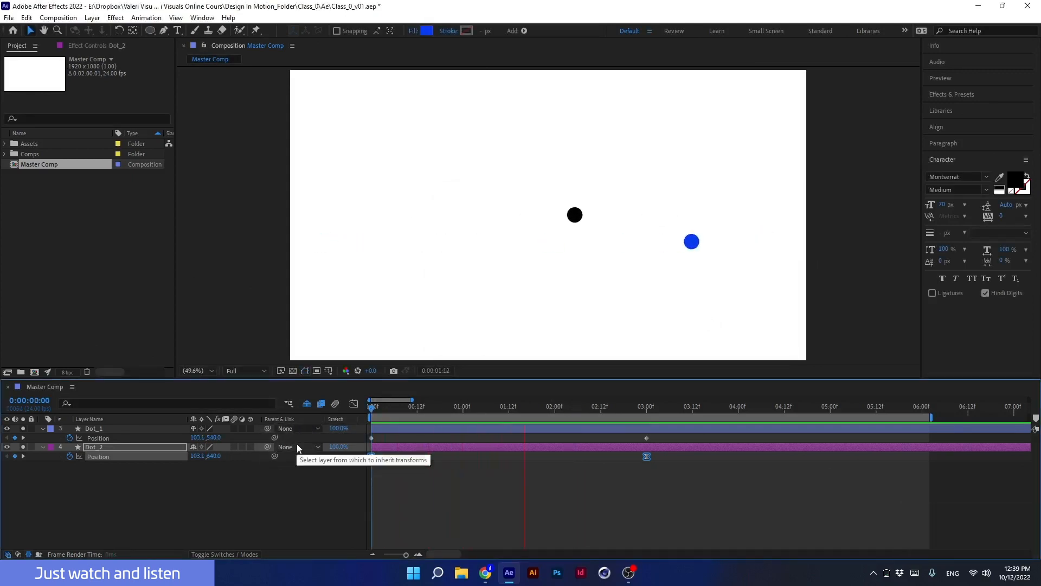
{"action": "key", "text": "space"}
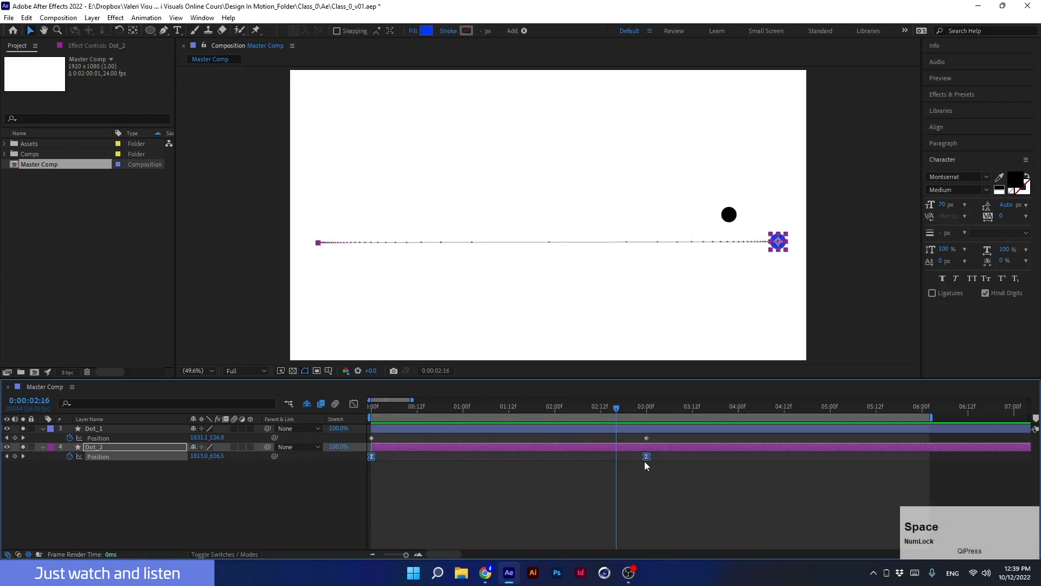
Delete the blue dot layer Dot_2 from the composition.
{"action": "left_click_drag", "start_coordinate": [587, 406], "coordinate": [371, 410]}
{"action": "left_click", "coordinate": [272, 509]}
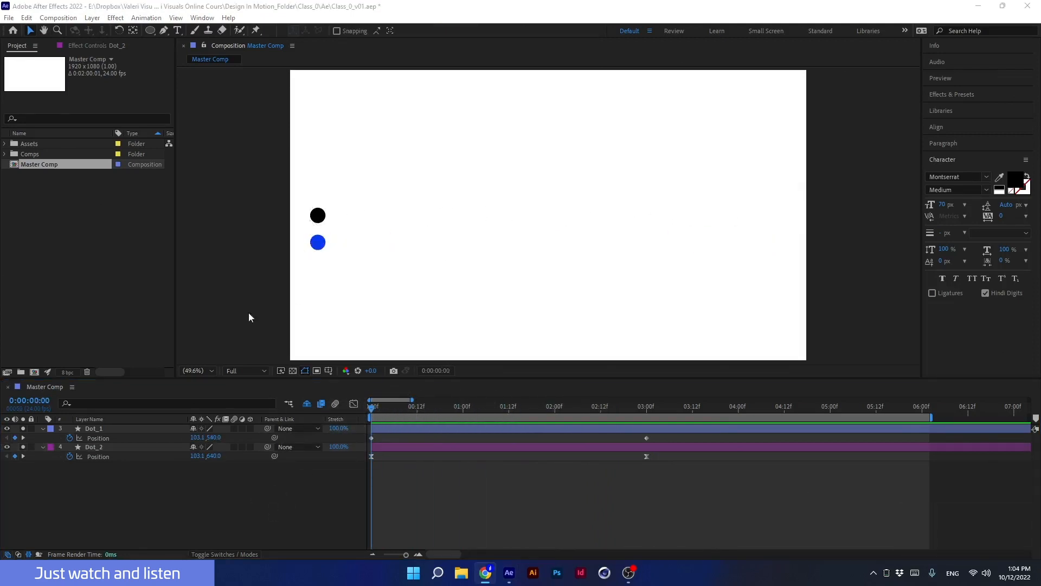
{"action": "left_click", "coordinate": [127, 447]}
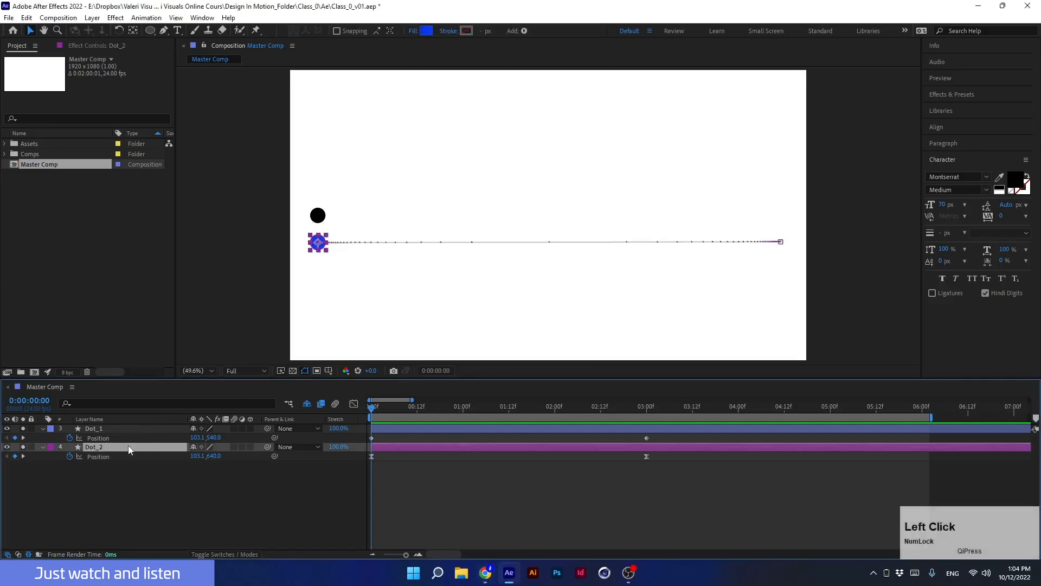
{"action": "key", "text": "Delete"}
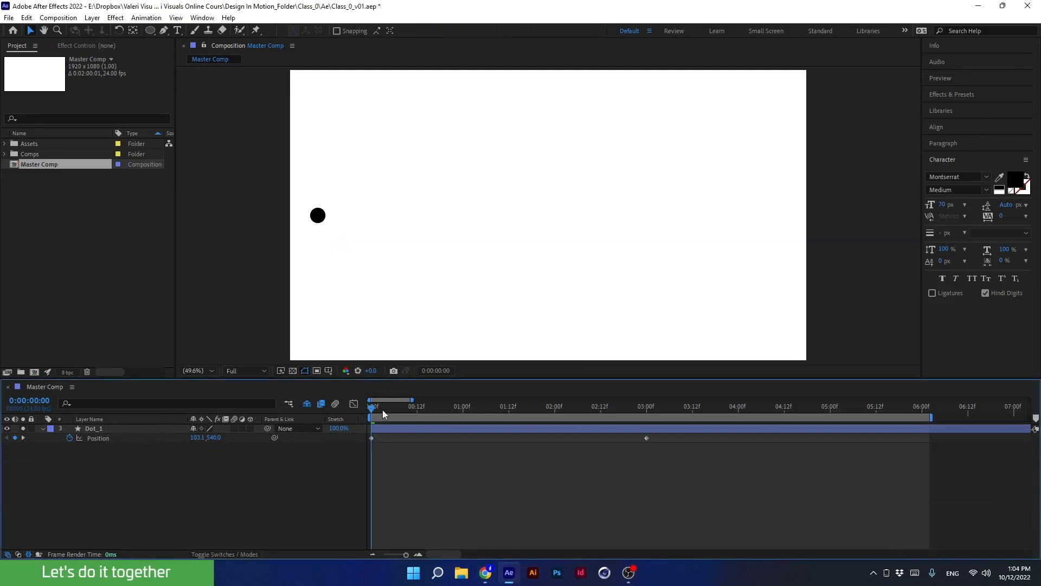
Move the black dot's end position keyframe to 2 seconds and apply Easy Ease to both keyframes.
{"action": "left_click_drag", "start_coordinate": [383, 409], "coordinate": [552, 427]}
{"action": "left_click", "coordinate": [384, 428]}
{"action": "left_click_drag", "start_coordinate": [647, 438], "coordinate": [357, 435]}
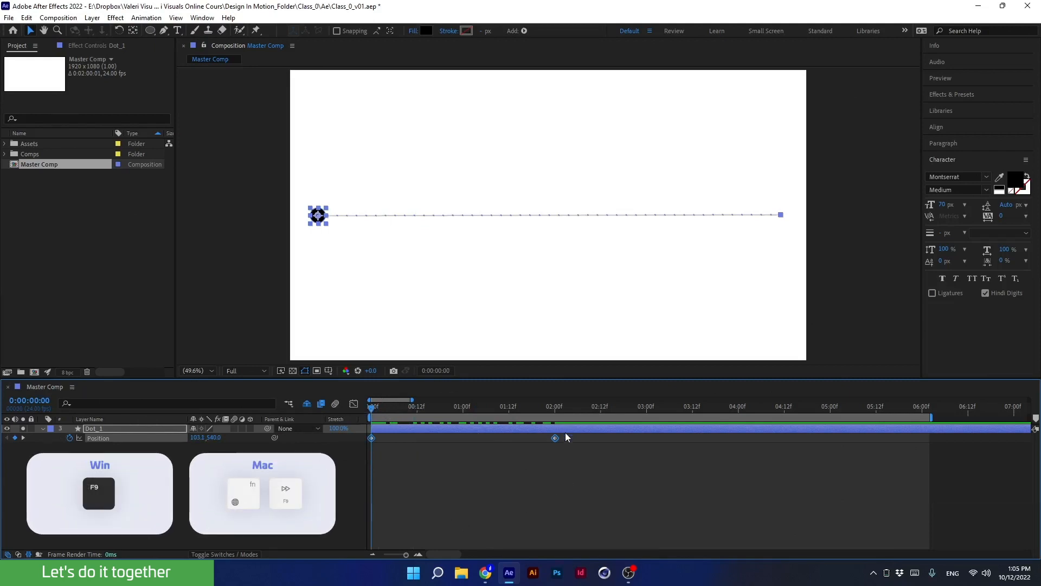
{"action": "key", "text": "F9"}
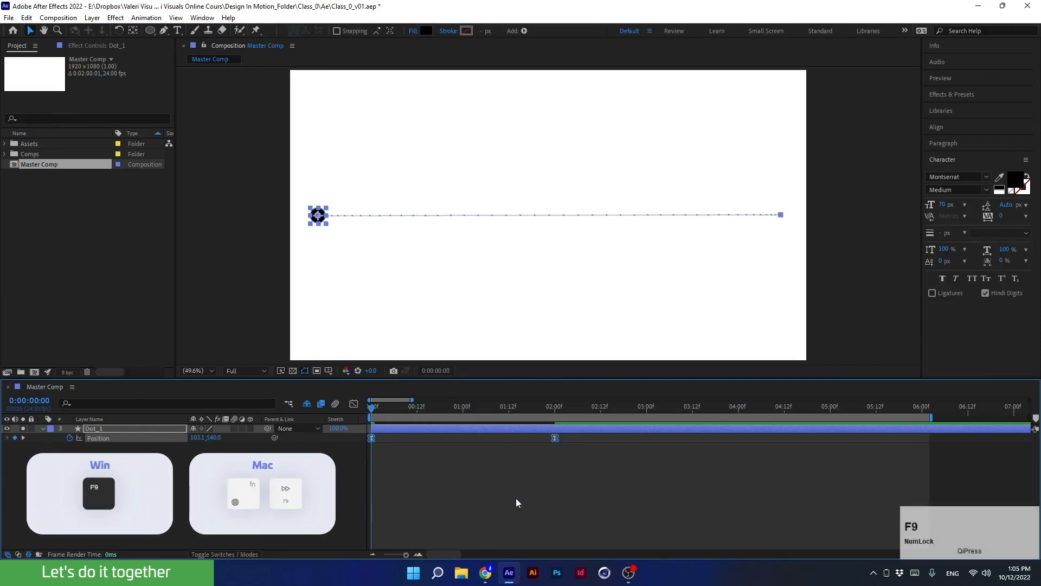
Set both black dot keyframes' incoming and outgoing influence to 85% in Keyframe Velocity and preview the animation.
{"action": "double_click", "coordinate": [554, 438], "text": "alt"}
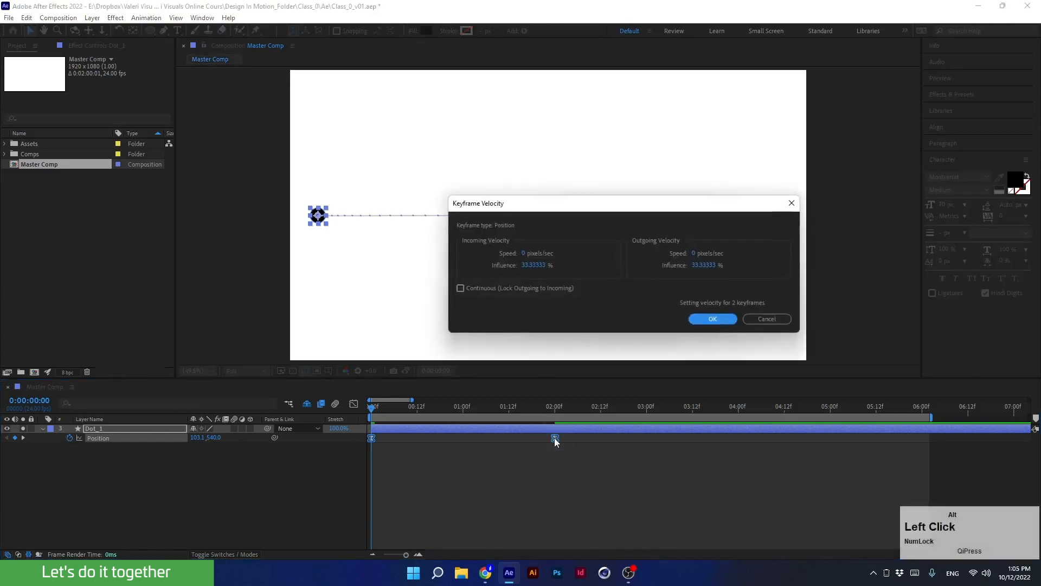
{"action": "left_click", "coordinate": [533, 265]}
{"action": "type", "text": "85"}
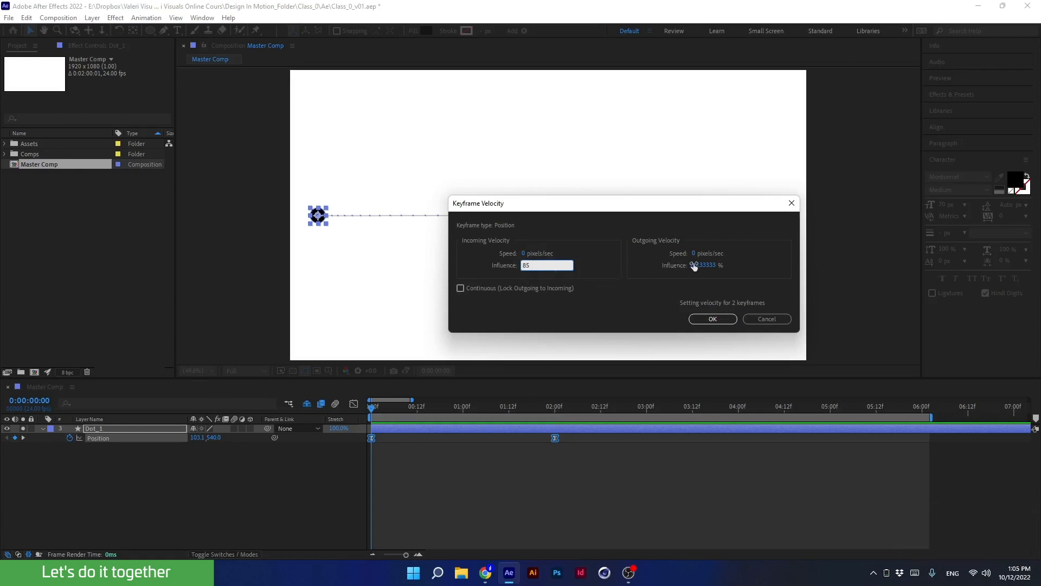
{"action": "left_click", "coordinate": [701, 265]}
{"action": "type", "text": "85"}
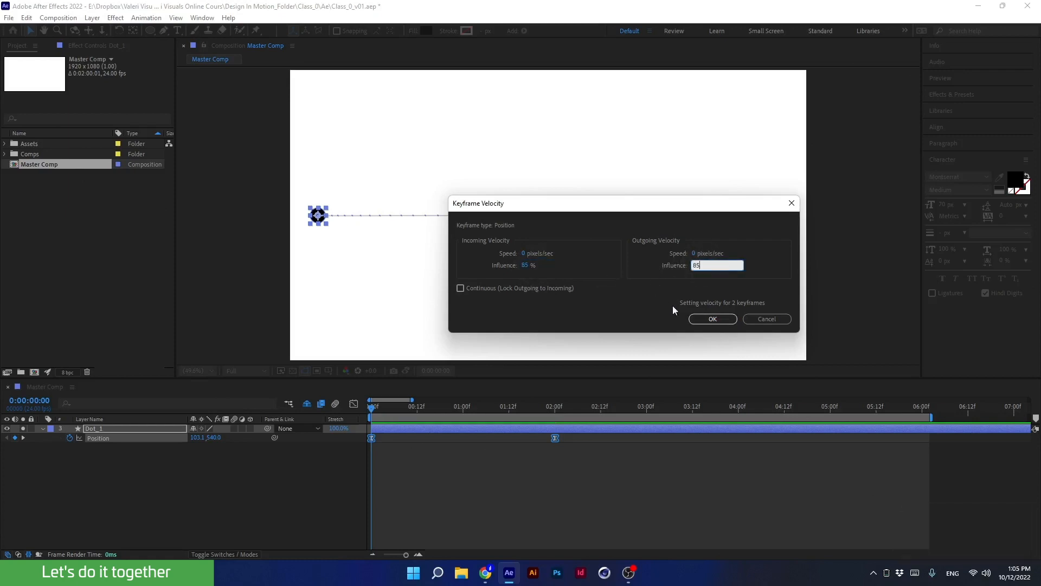
{"action": "left_click", "coordinate": [713, 318]}
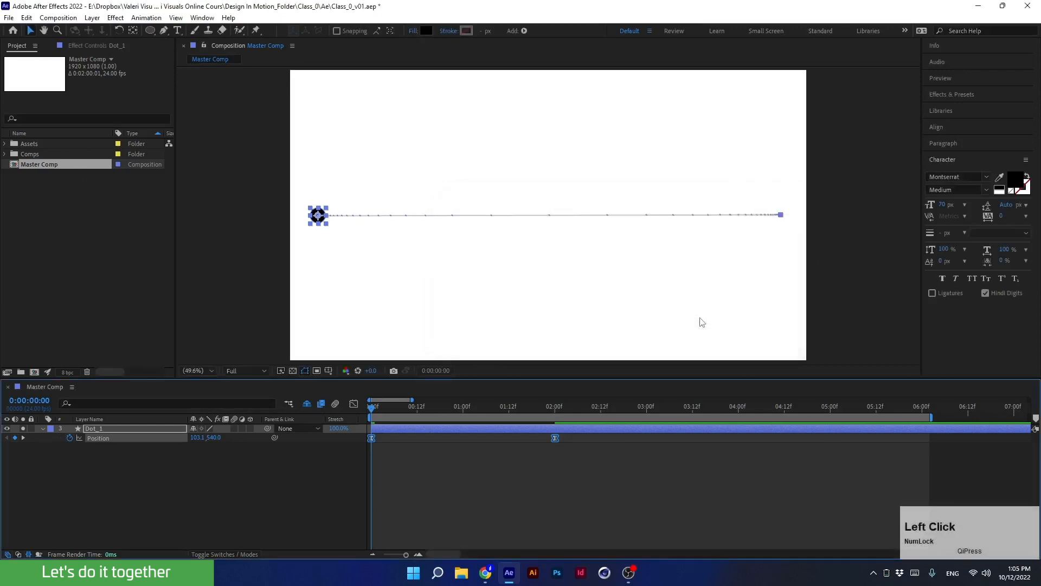
{"action": "key", "text": "space"}
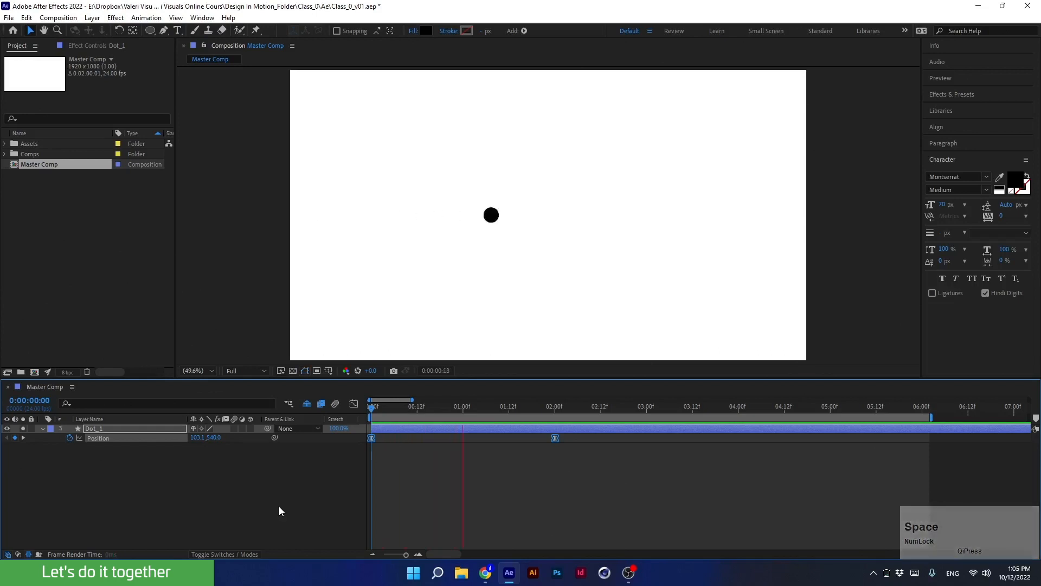
{"action": "key", "text": "space"}
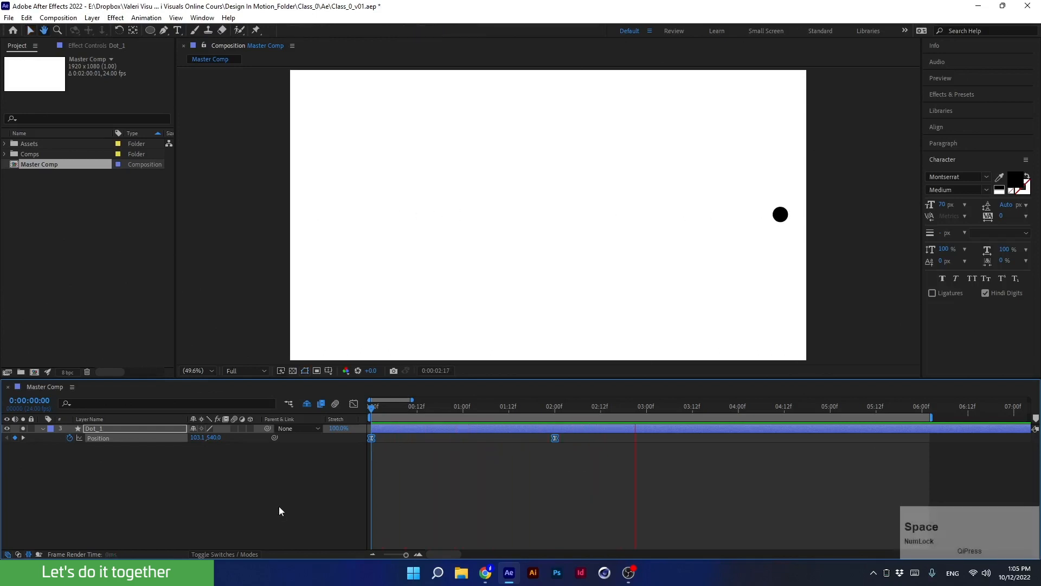
Review the keyframes' velocity settings and the position speed graph in the Graph Editor.
{"action": "left_click_drag", "start_coordinate": [629, 410], "coordinate": [328, 467]}
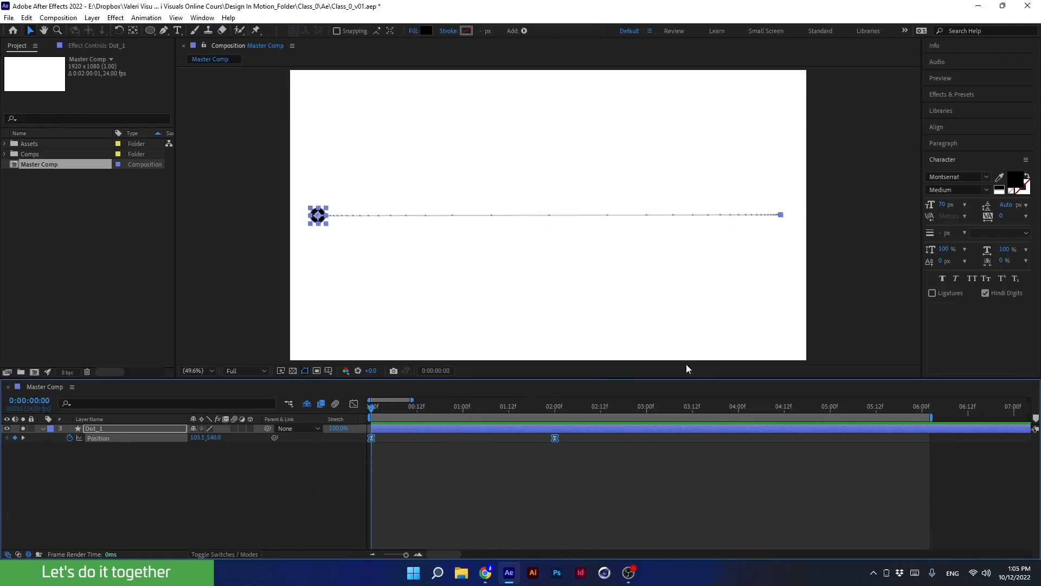
{"action": "double_click", "coordinate": [557, 437]}
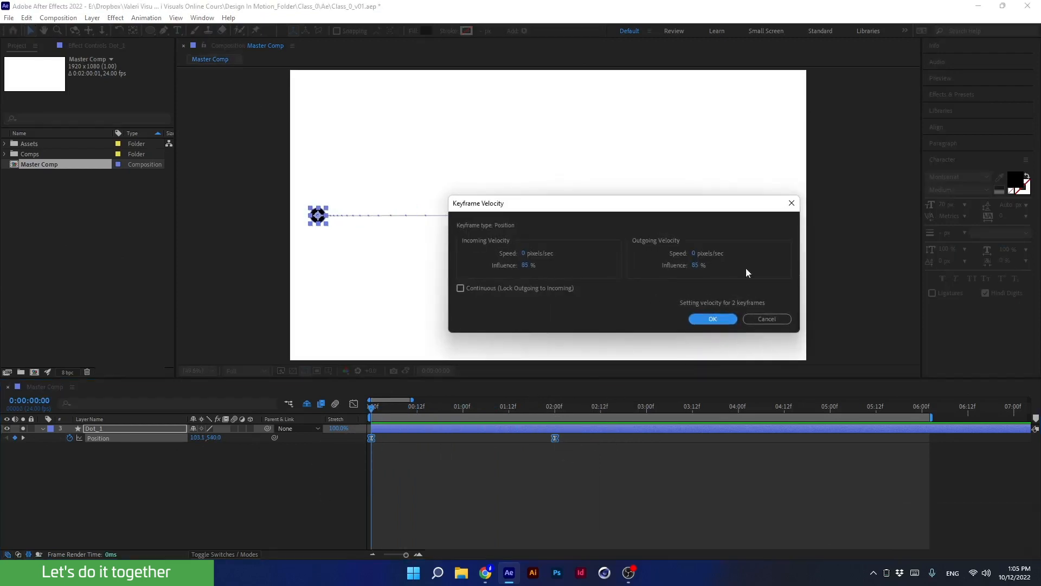
{"action": "left_click", "coordinate": [788, 203]}
{"action": "left_click", "coordinate": [354, 404]}
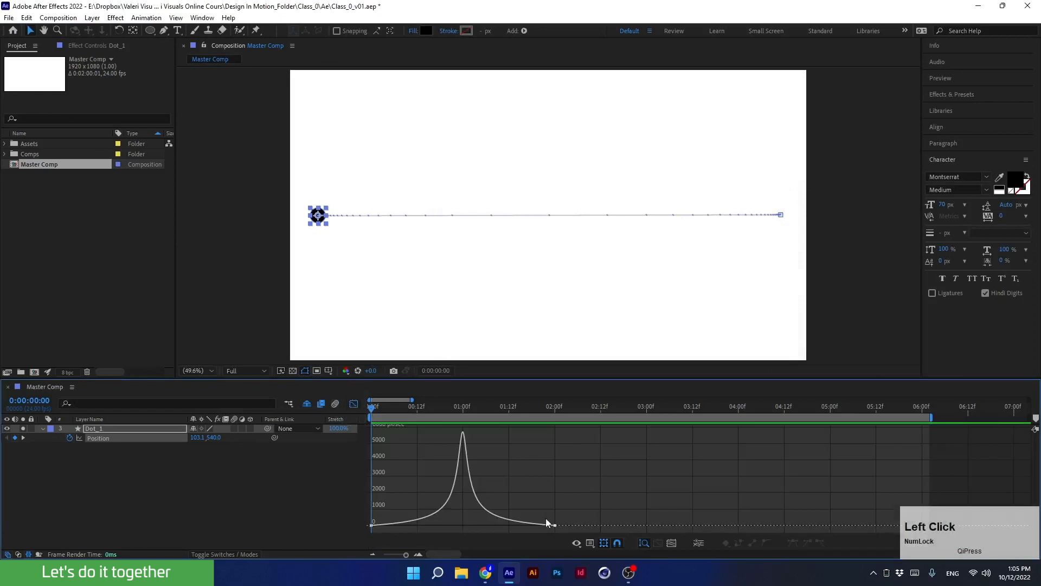
{"action": "left_click", "coordinate": [353, 404]}
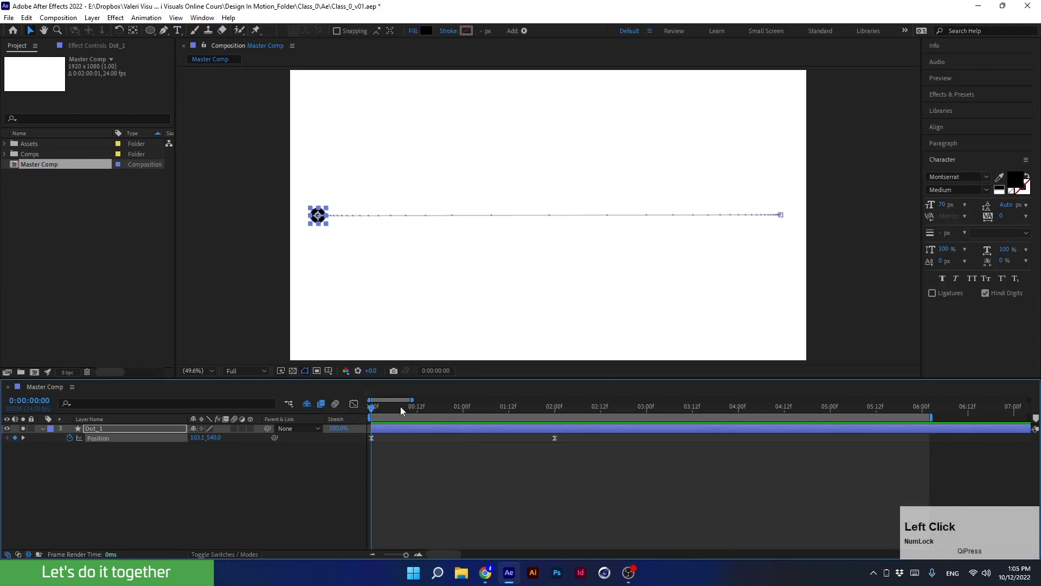
Move the black dot's 2-second end position to the composition center and show the title/action safe guides.
{"action": "left_click_drag", "start_coordinate": [439, 411], "coordinate": [552, 429]}
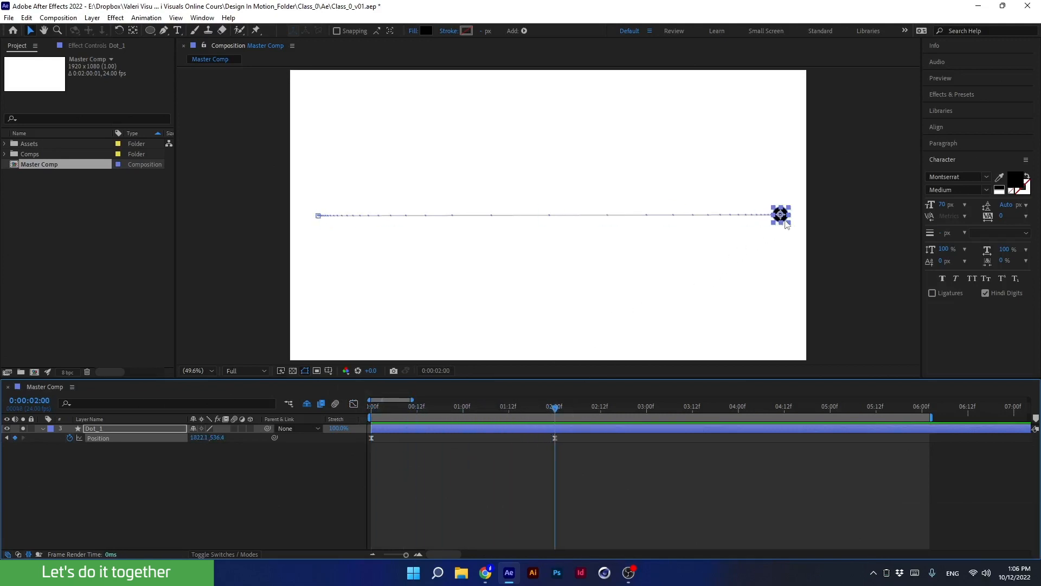
{"action": "left_click_drag", "start_coordinate": [779, 220], "coordinate": [549, 214]}
{"action": "key", "text": "apostrophe"}
Preview the black dot animation from the start.
{"action": "left_click_drag", "start_coordinate": [545, 410], "coordinate": [372, 418]}
{"action": "key", "text": "space"}
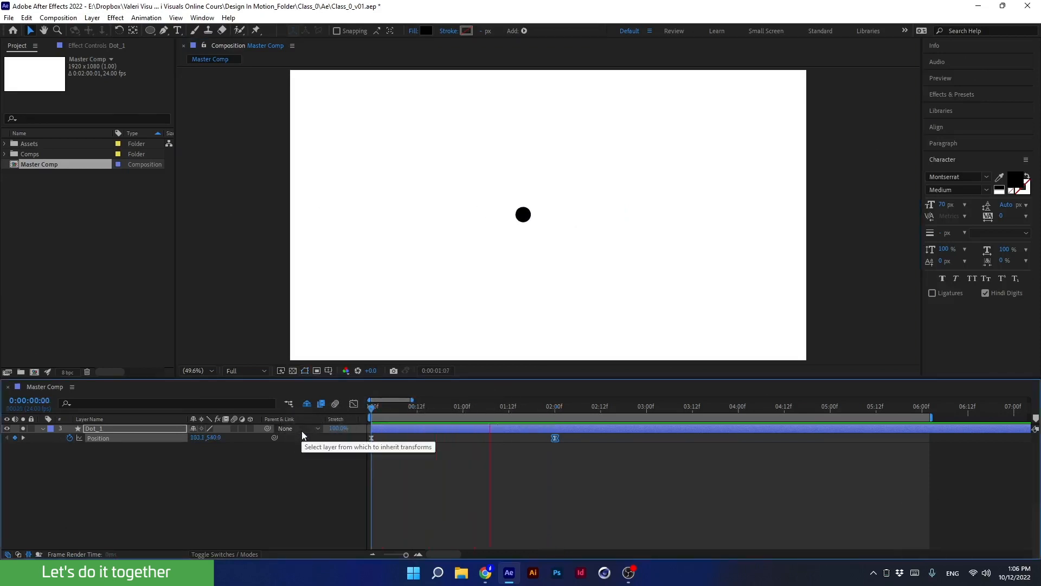
{"action": "key", "text": "space"}
Reveal the black dot's Scale property and add scale keyframes at 2 seconds and 4 seconds.
{"action": "left_click", "coordinate": [553, 413]}
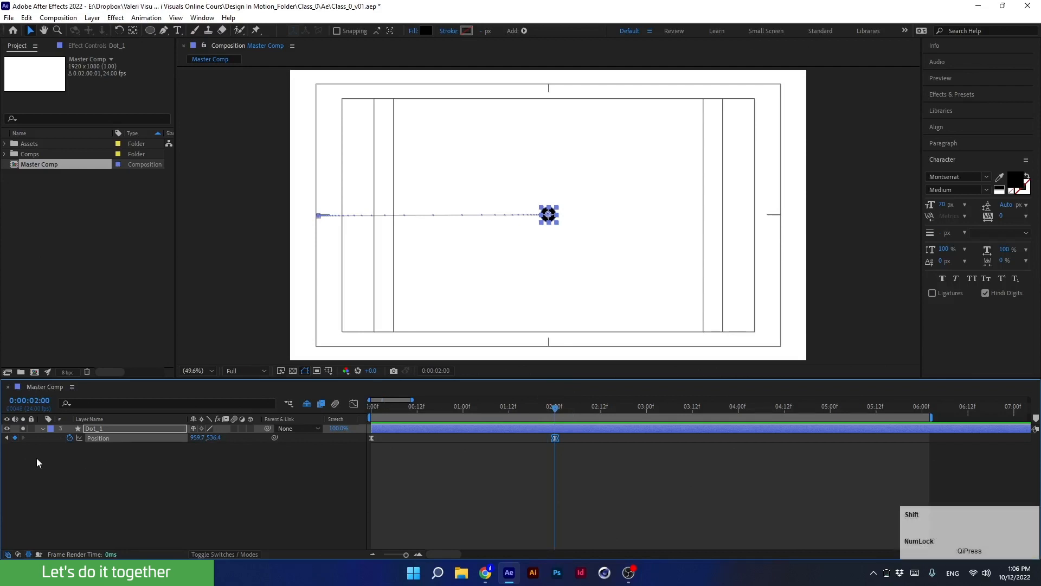
{"action": "key", "text": "shift+s"}
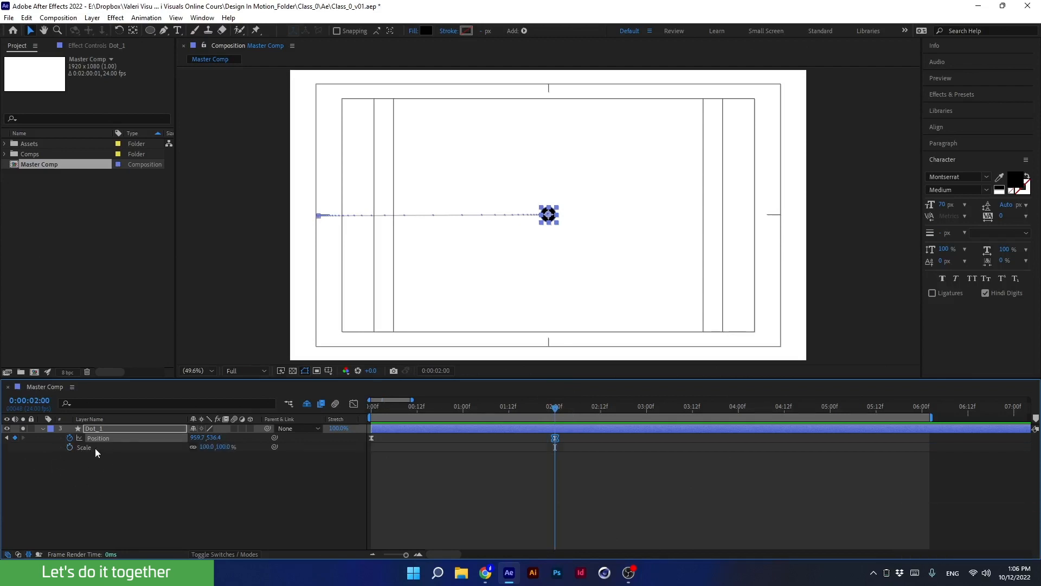
{"action": "left_click", "coordinate": [70, 447]}
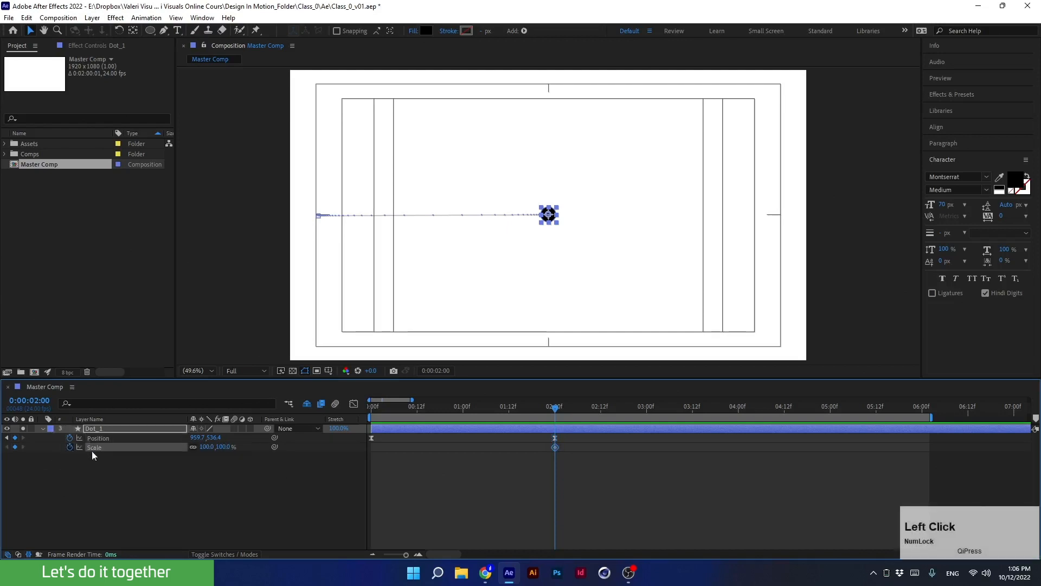
{"action": "left_click_drag", "start_coordinate": [575, 411], "coordinate": [741, 426]}
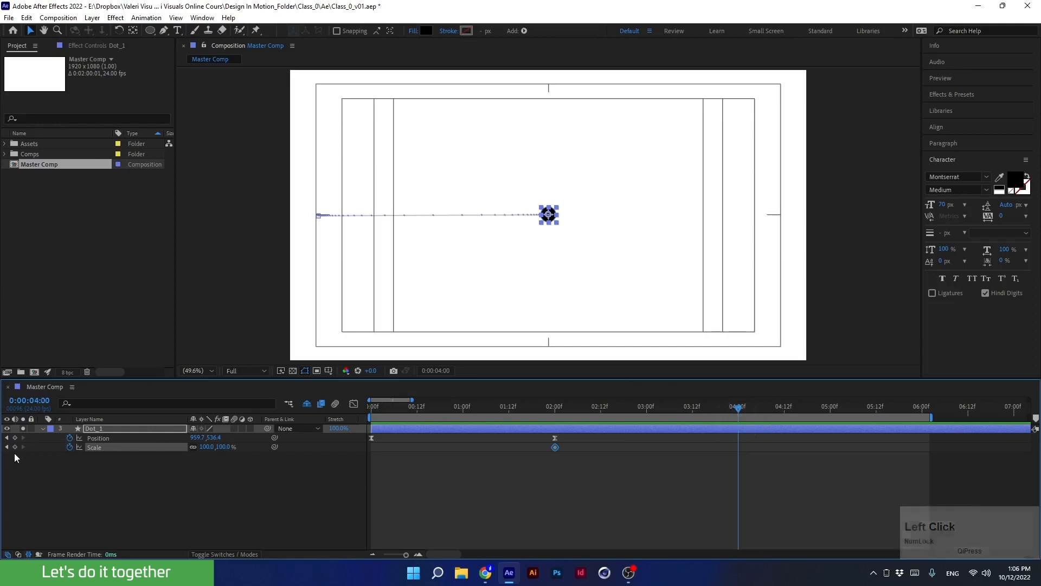
{"action": "left_click", "coordinate": [15, 446]}
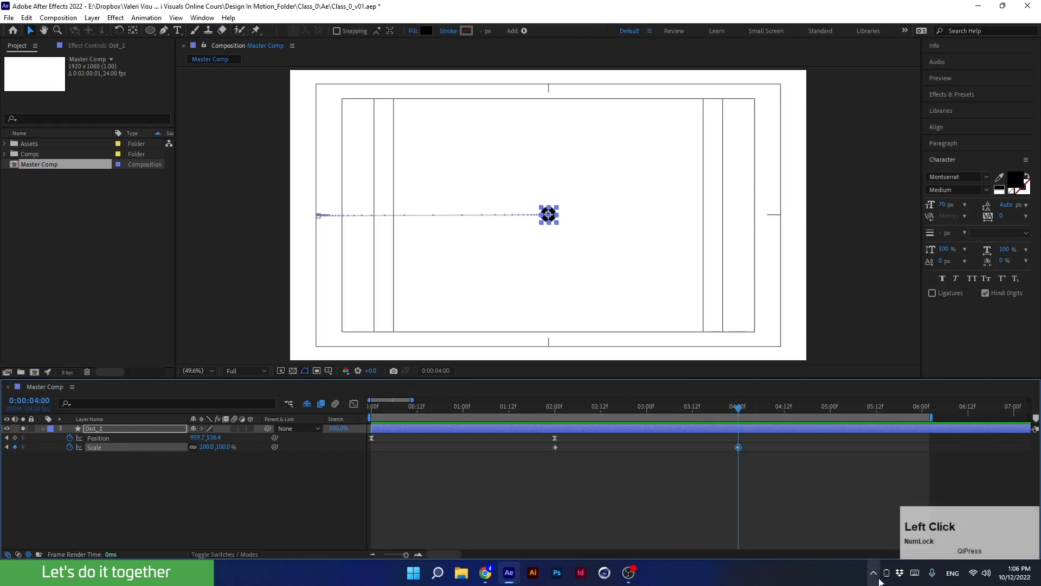
Set the black dot's scale to 400% at 3 seconds.
{"action": "left_click", "coordinate": [647, 410]}
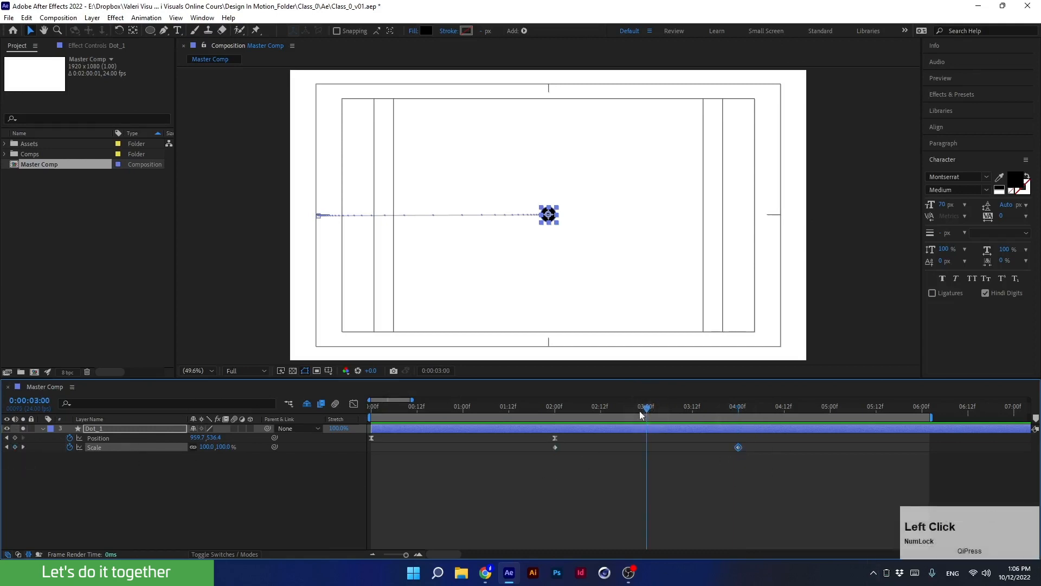
{"action": "left_click", "coordinate": [207, 446]}
{"action": "type", "text": "400"}
{"action": "key", "text": "Return"}
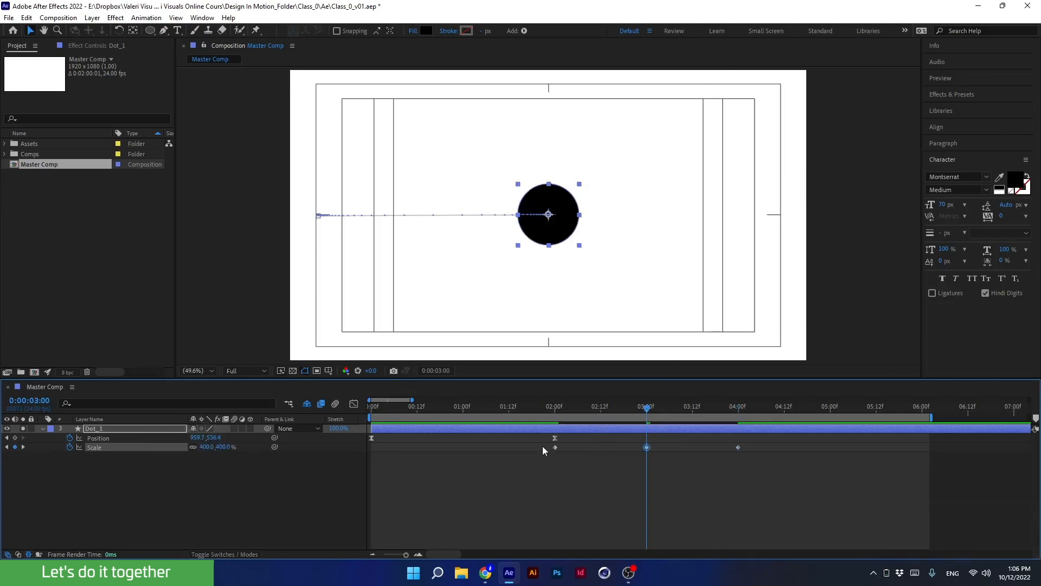
Preview the scaling animation from the start.
{"action": "left_click_drag", "start_coordinate": [565, 411], "coordinate": [362, 457]}
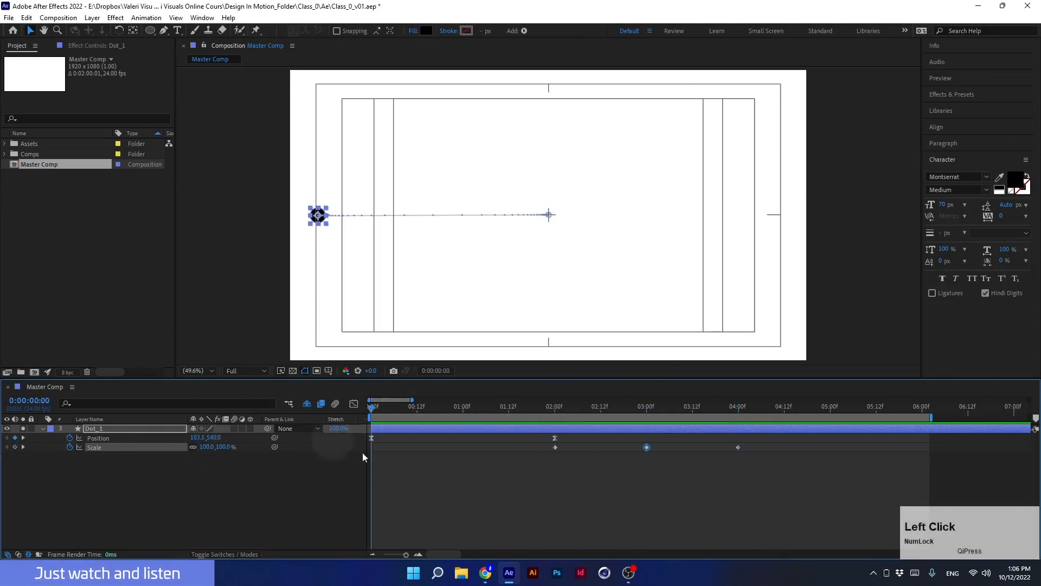
{"action": "key", "text": "space"}
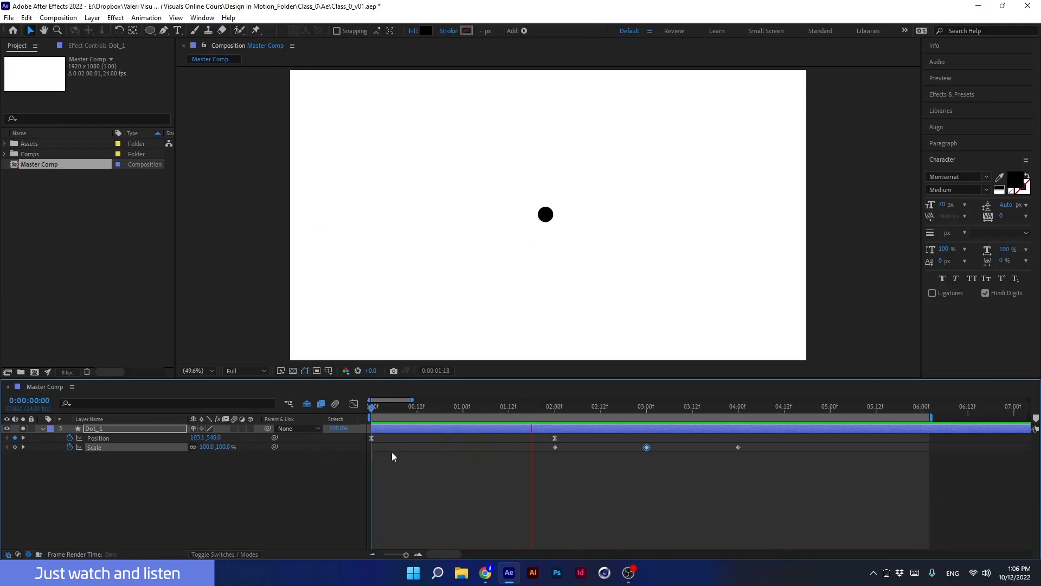
{"action": "key", "text": "space"}
Select the Scale keyframes and examine their curve in the Graph Editor.
{"action": "left_click_drag", "start_coordinate": [564, 438], "coordinate": [356, 441]}
{"action": "left_click", "coordinate": [353, 404]}
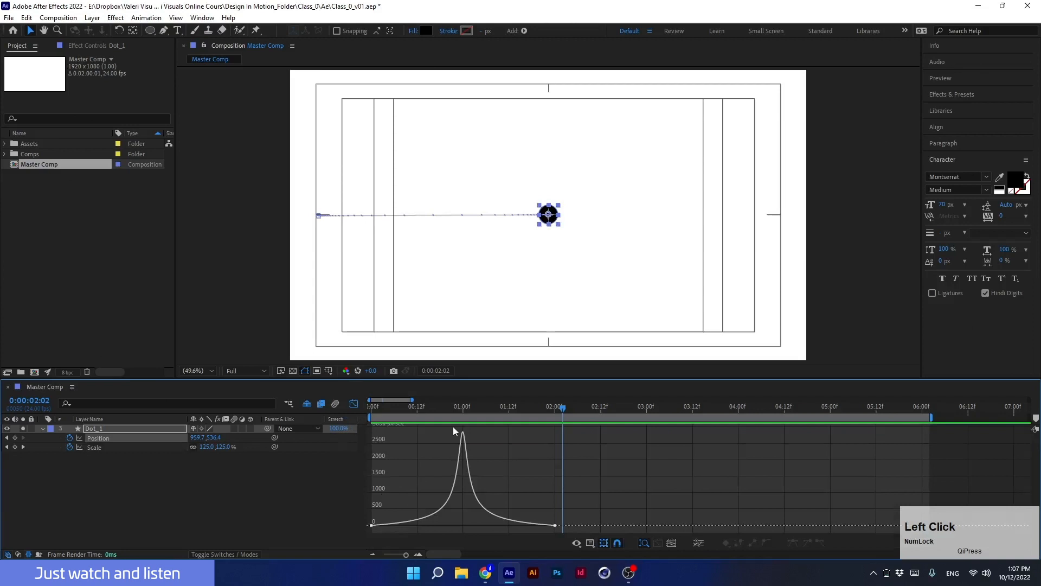
{"action": "left_click", "coordinate": [354, 404]}
{"action": "left_click_drag", "start_coordinate": [529, 444], "coordinate": [764, 469]}
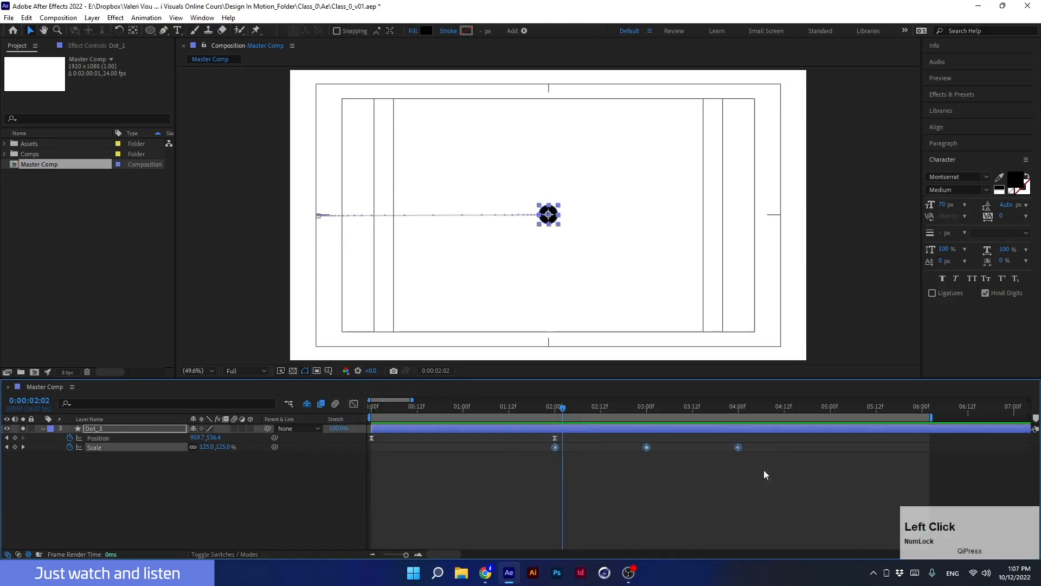
{"action": "left_click", "coordinate": [554, 477]}
{"action": "left_click", "coordinate": [354, 404]}
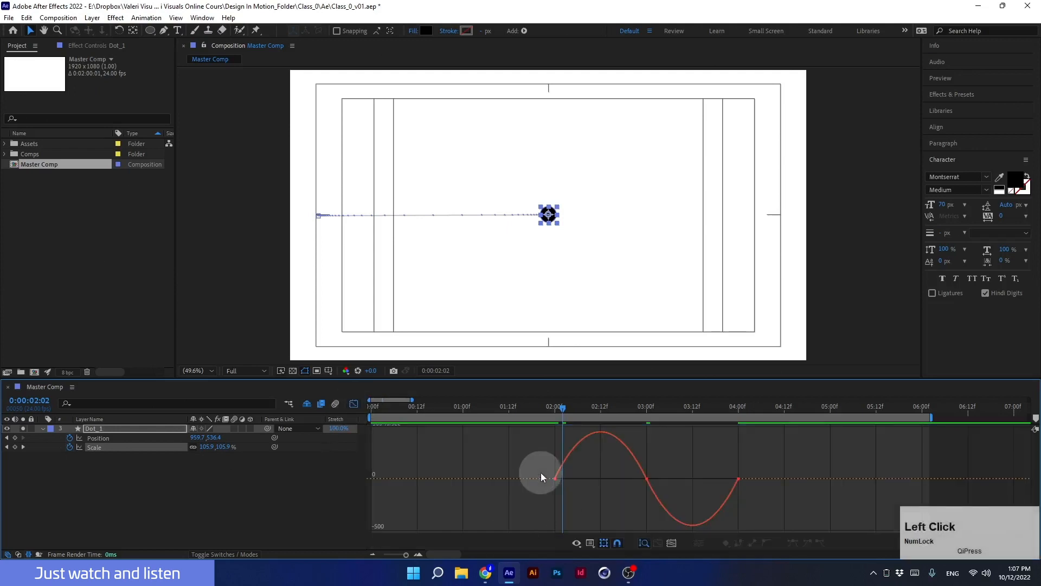
Select the three Scale keyframes in the graph and apply Easy Ease to them.
{"action": "left_click_drag", "start_coordinate": [541, 474], "coordinate": [747, 483]}
{"action": "left_click_drag", "start_coordinate": [569, 479], "coordinate": [605, 479]}
{"action": "left_click", "coordinate": [359, 408]}
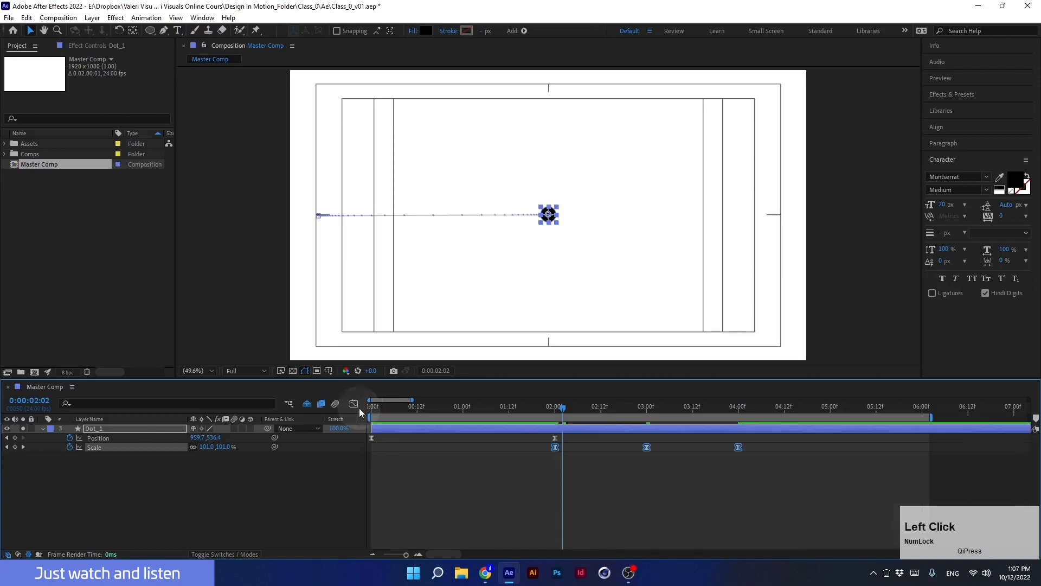
{"action": "key", "text": "F9"}
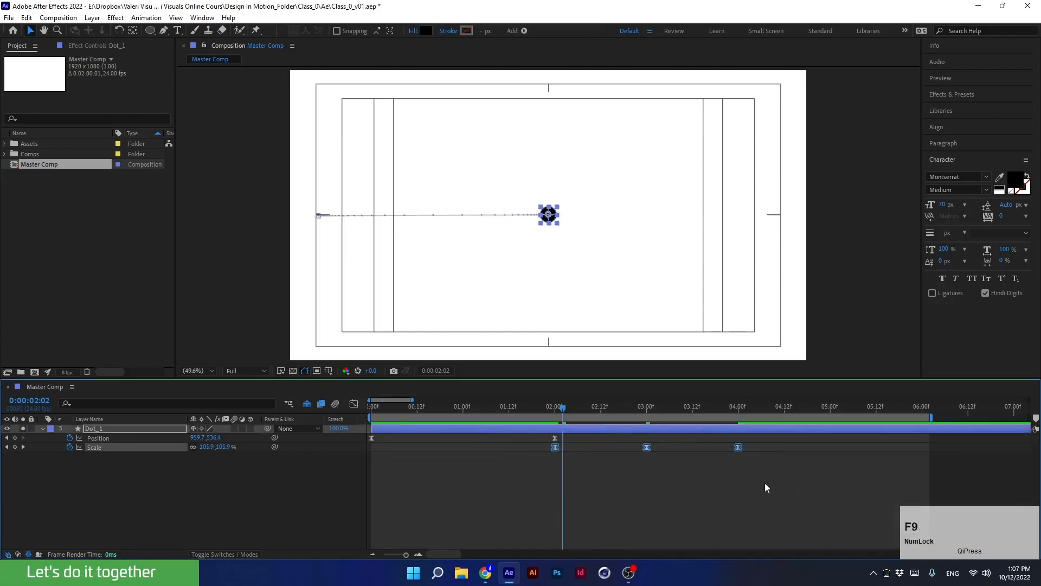
Set the Scale keyframes' incoming and outgoing velocity influence to 85%.
{"action": "mouse_move", "coordinate": [740, 448]}
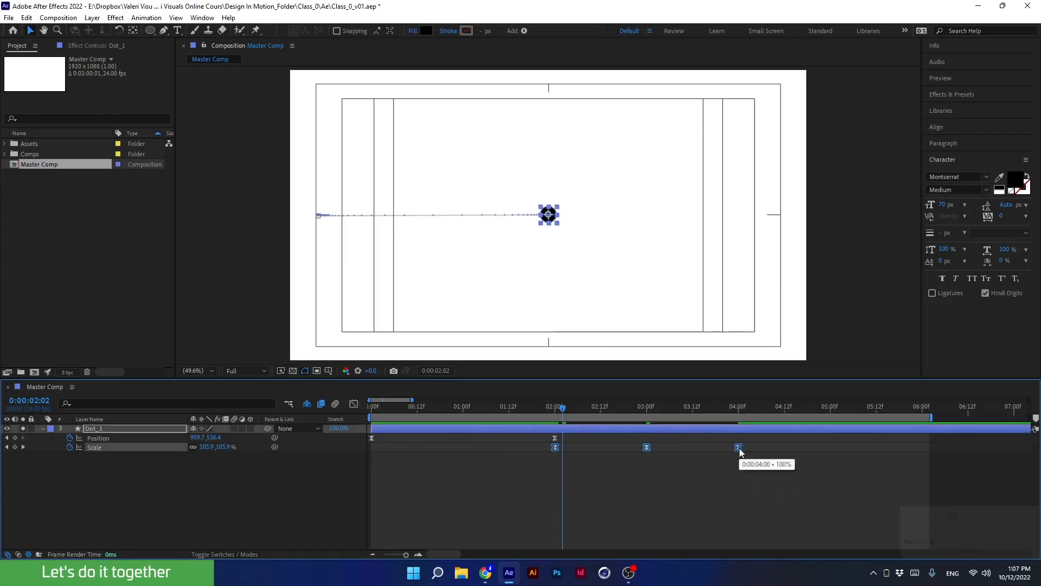
{"action": "key", "text": "alt"}
{"action": "double_click", "coordinate": [738, 448], "text": "alt"}
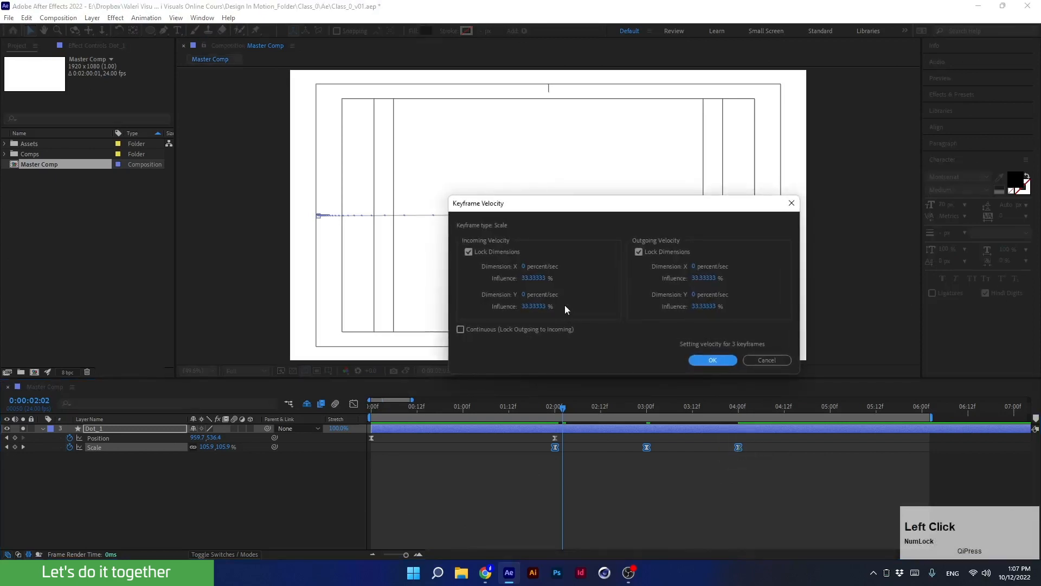
{"action": "left_click", "coordinate": [528, 278]}
{"action": "type", "text": "85"}
{"action": "left_click", "coordinate": [706, 278]}
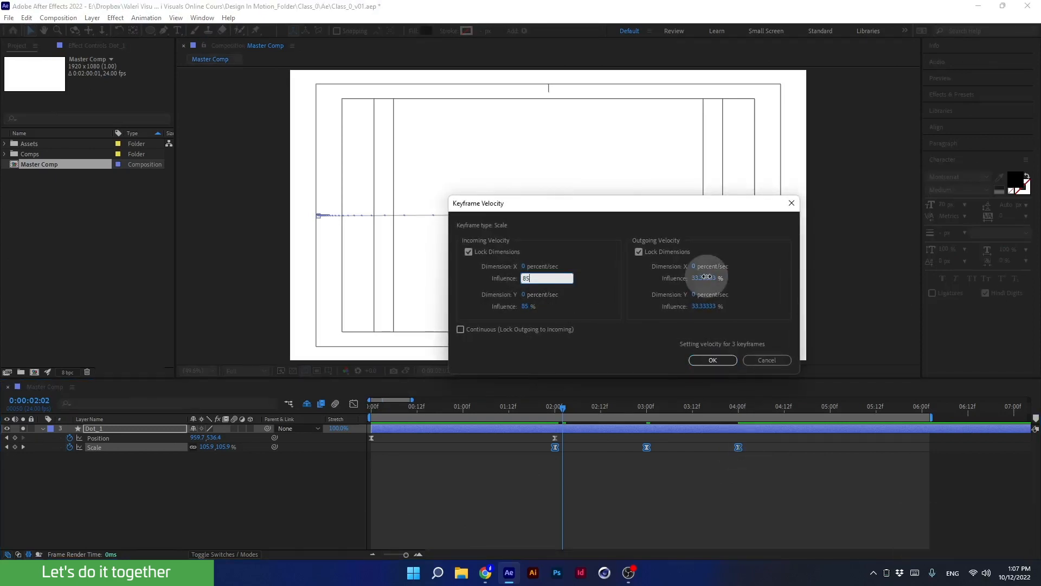
{"action": "type", "text": "85"}
{"action": "left_click", "coordinate": [712, 360]}
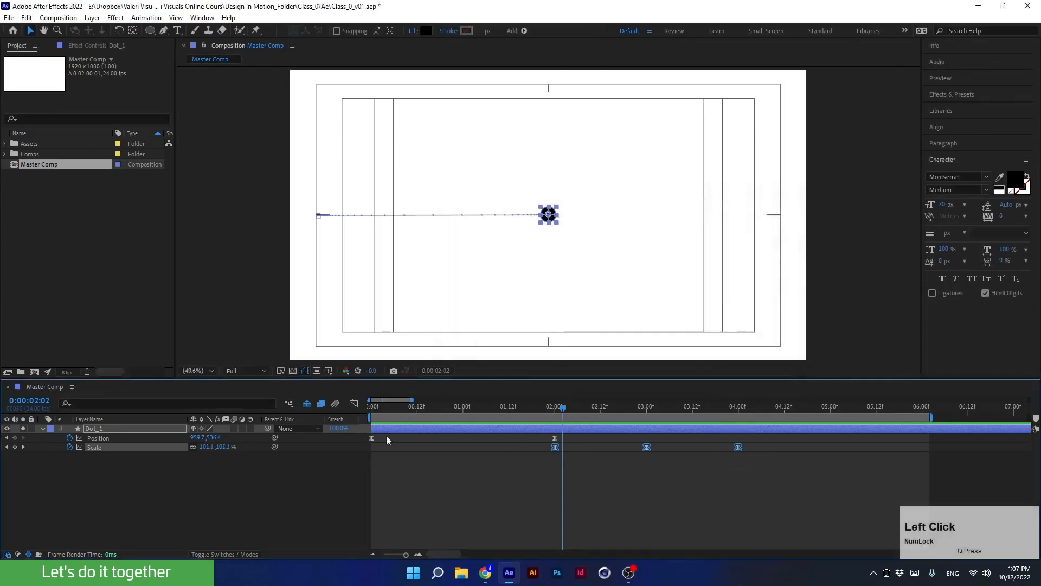
Examine the speed graphs of the Scale and Position properties in the Graph Editor.
{"action": "left_click", "coordinate": [353, 405]}
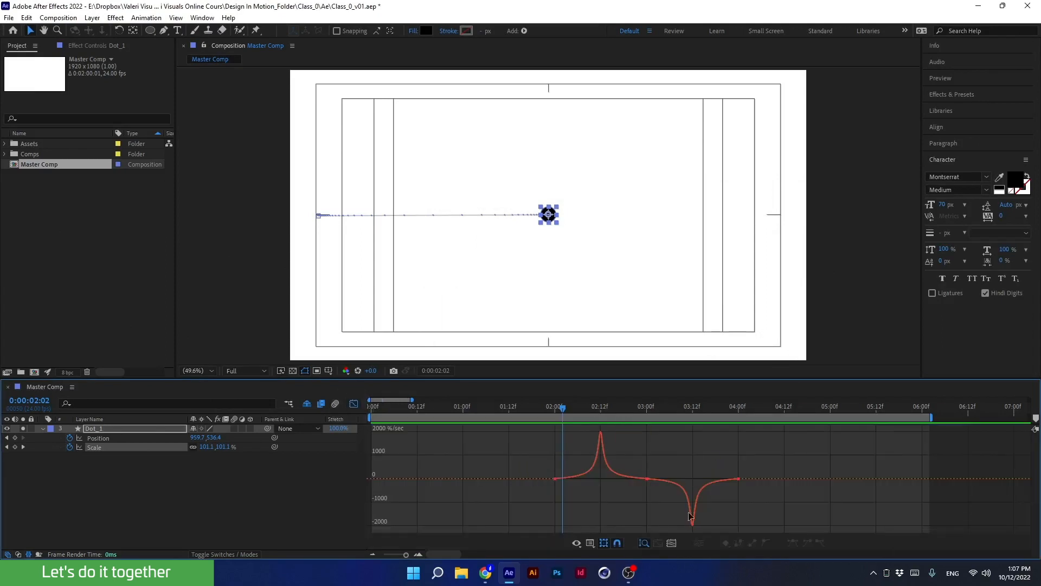
{"action": "left_click", "coordinate": [355, 404]}
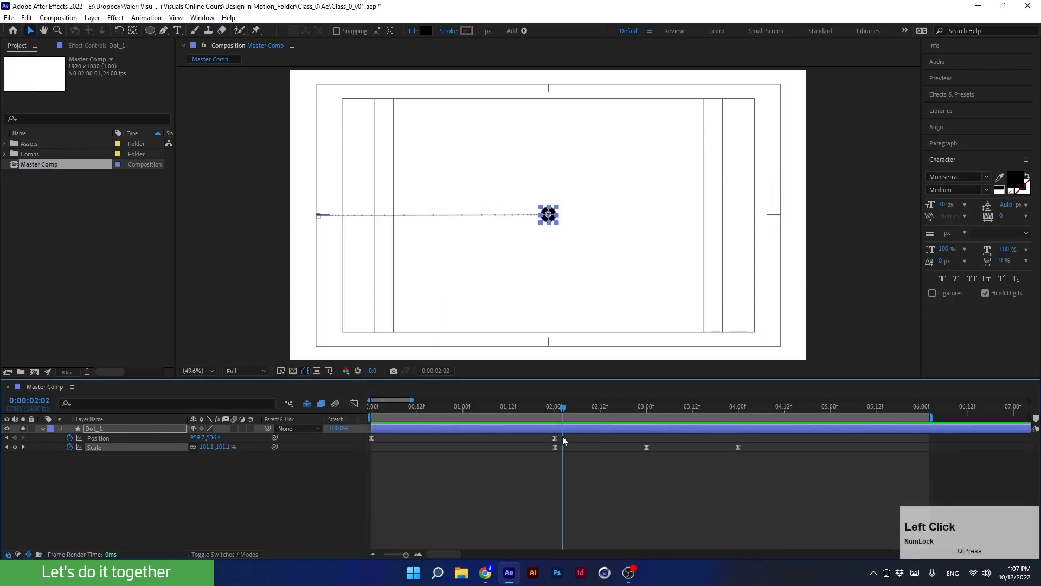
{"action": "left_click", "coordinate": [401, 433]}
{"action": "left_click", "coordinate": [340, 439]}
{"action": "left_click", "coordinate": [353, 406]}
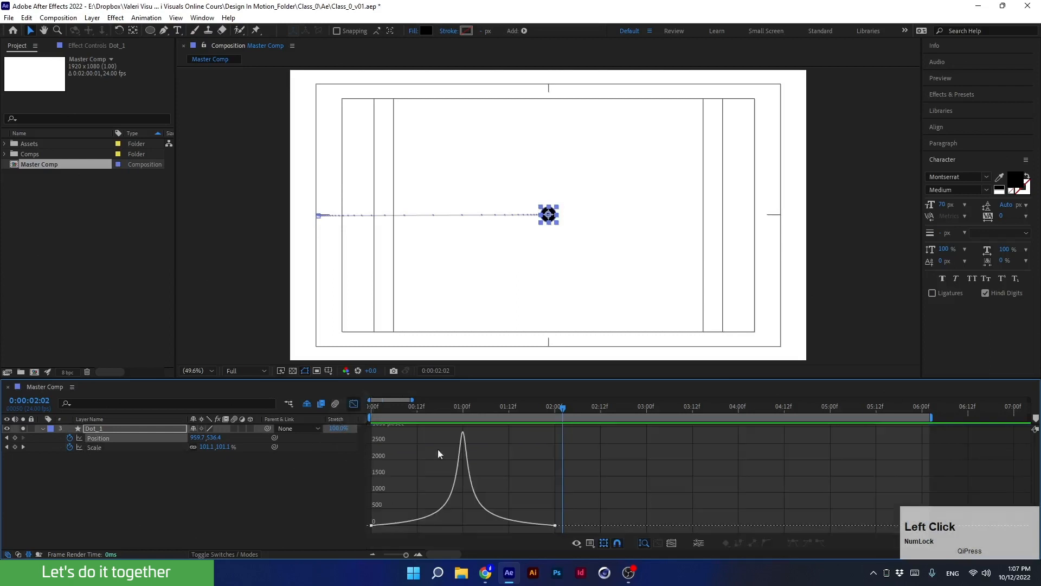
{"action": "left_click", "coordinate": [353, 403]}
Preview the eased scale and position animation from the start, then return to the first frame.
{"action": "left_click_drag", "start_coordinate": [562, 406], "coordinate": [255, 431]}
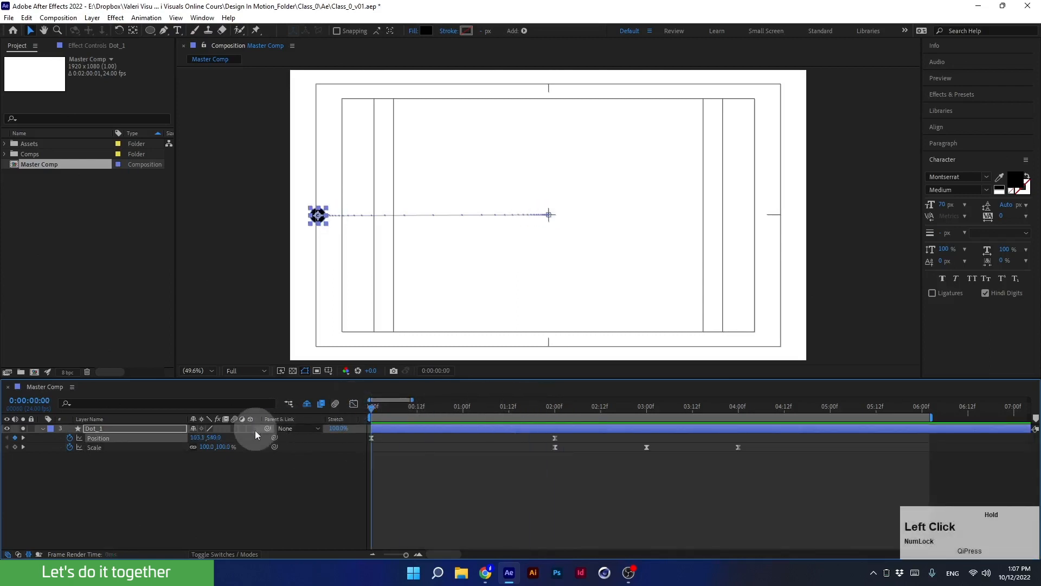
{"action": "key", "text": "space"}
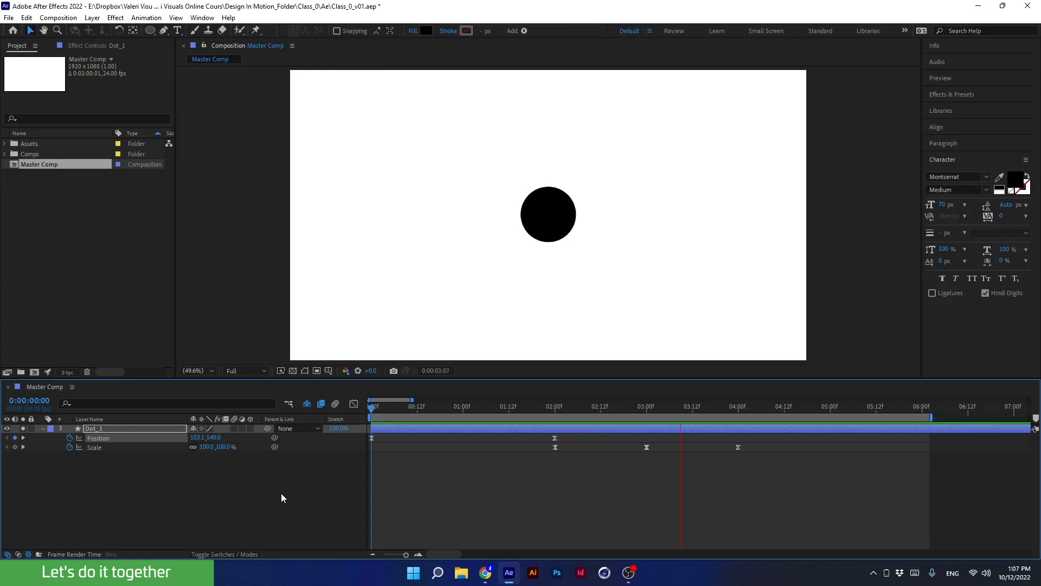
{"action": "key", "text": "space"}
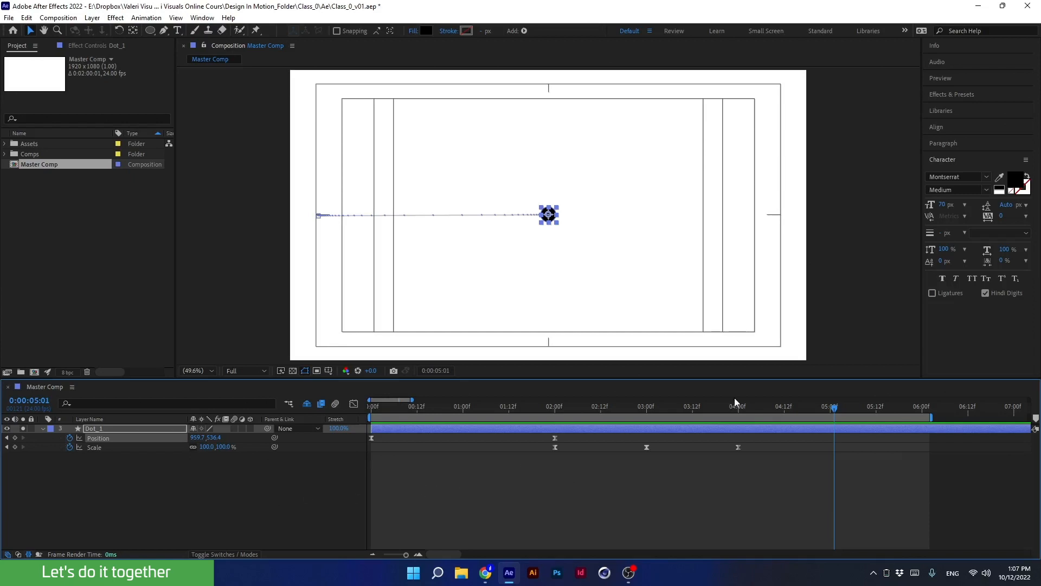
{"action": "left_click_drag", "start_coordinate": [746, 406], "coordinate": [363, 487]}
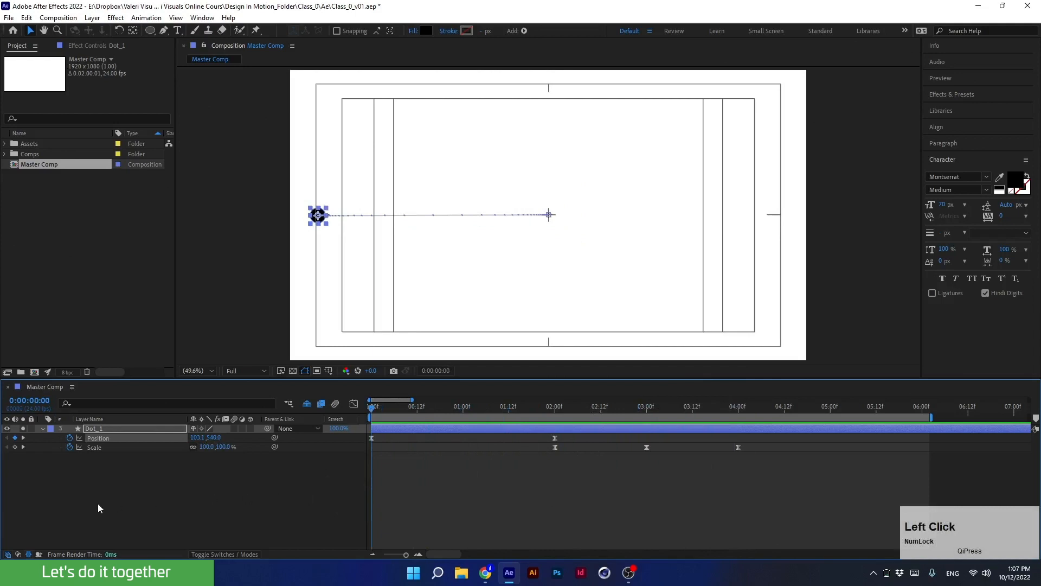